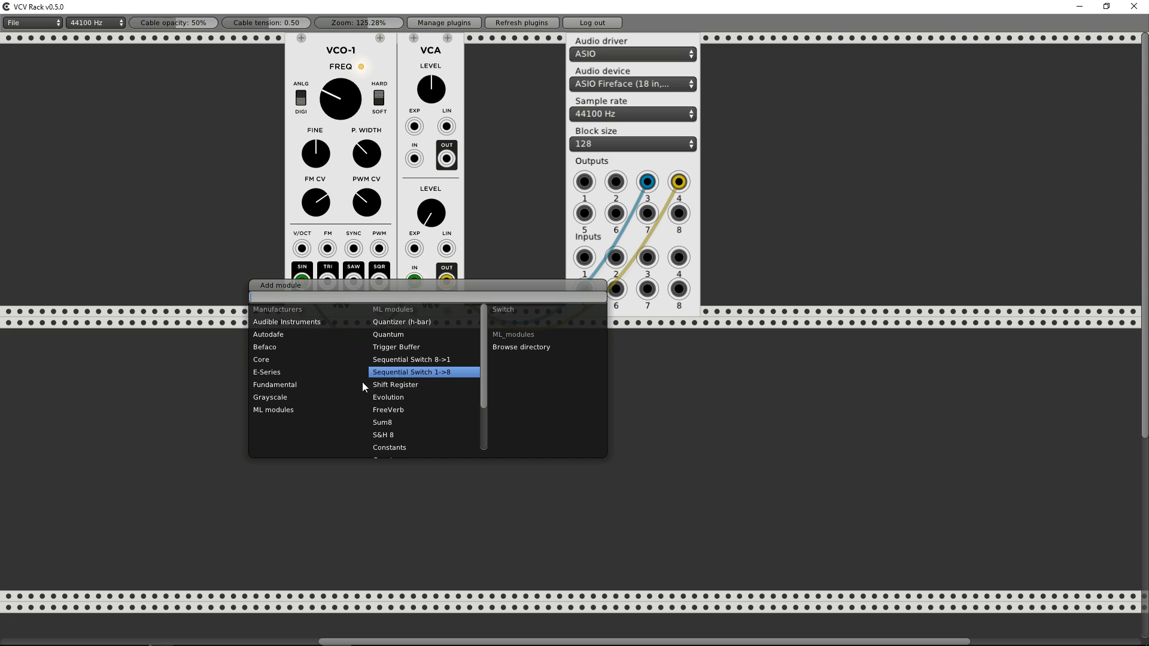
- Add a Fundamental VCO-2 module and place it in the upper row just before VCO-1
click(311, 385)
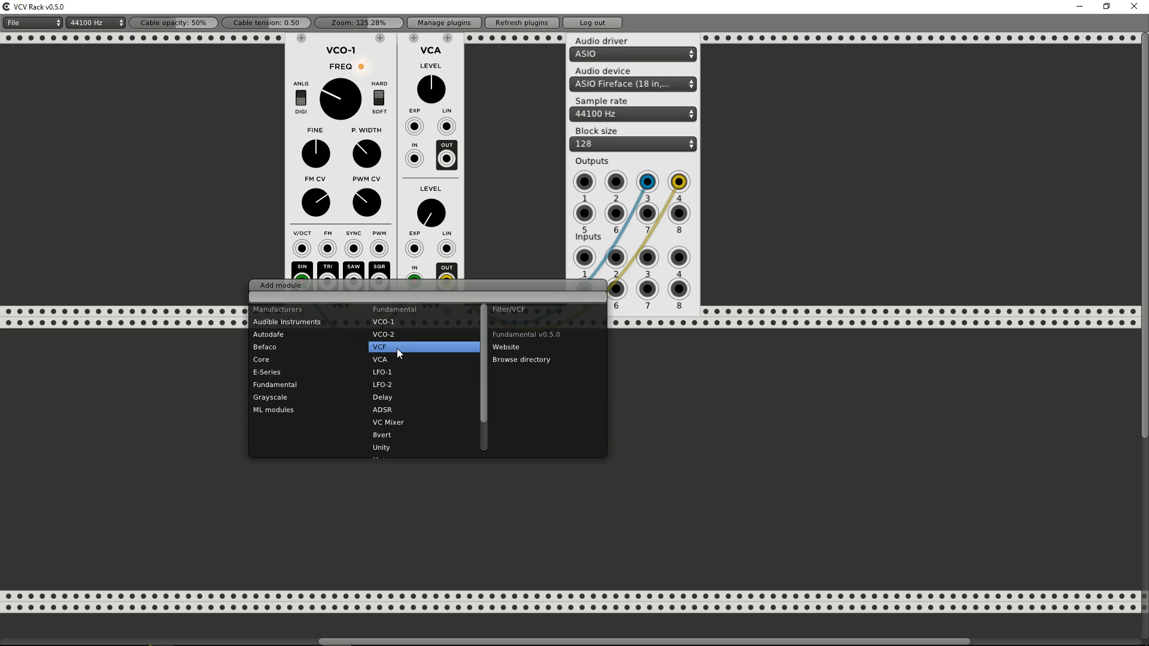
scroll(410, 430, down, 2)
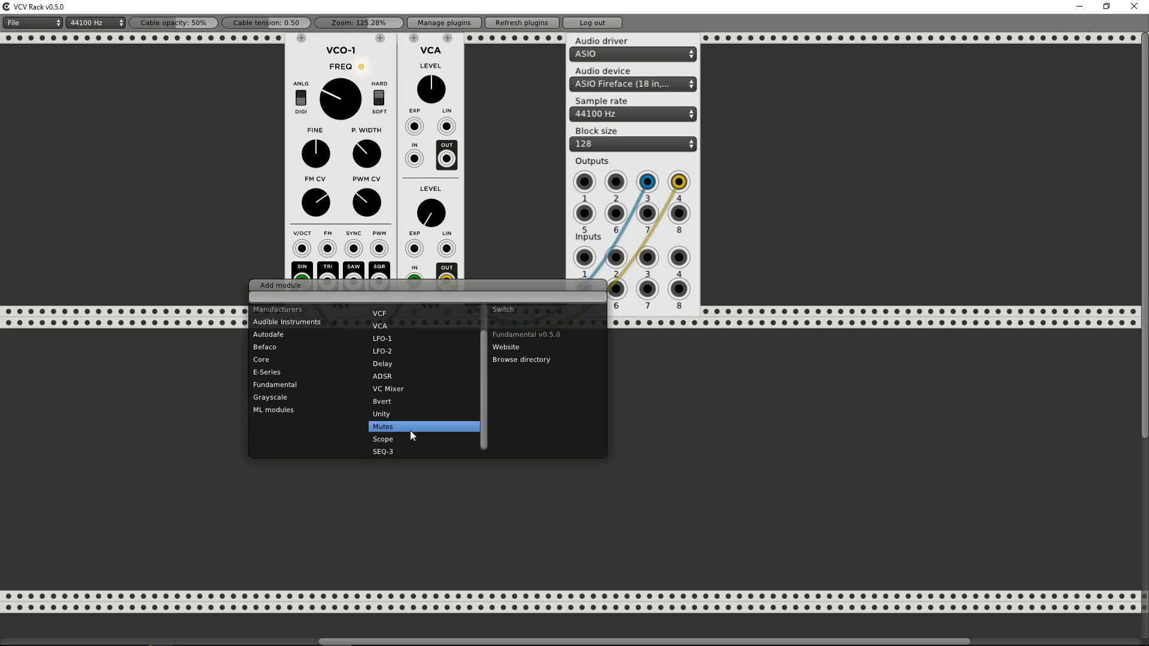
scroll(413, 398, up, 2)
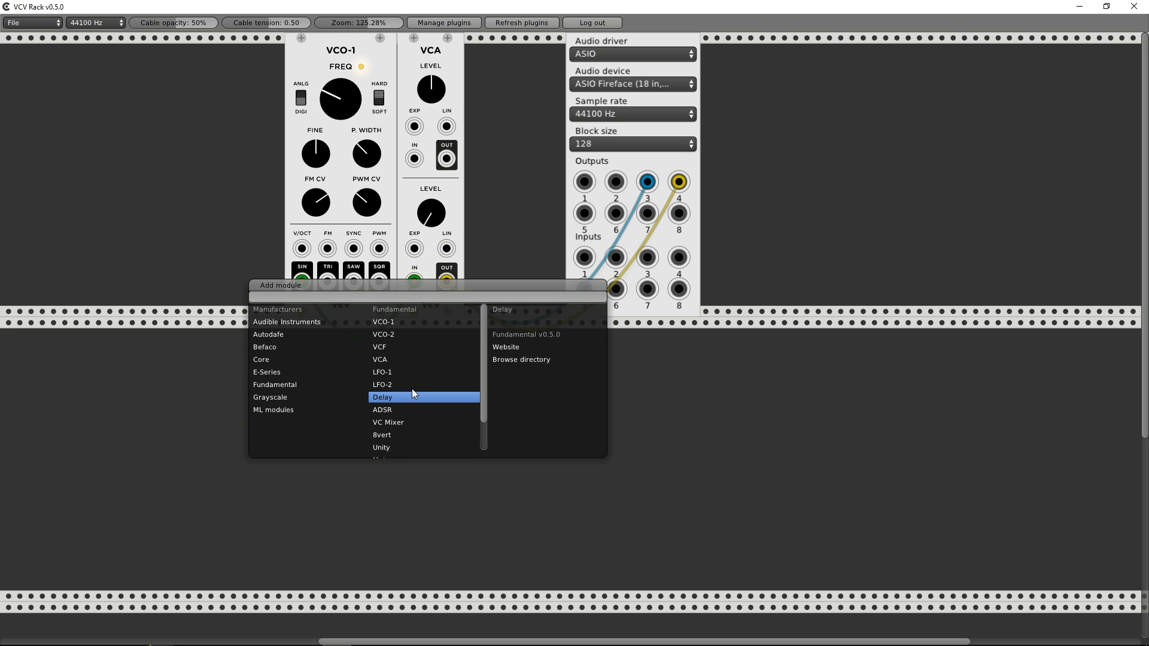
click(405, 334)
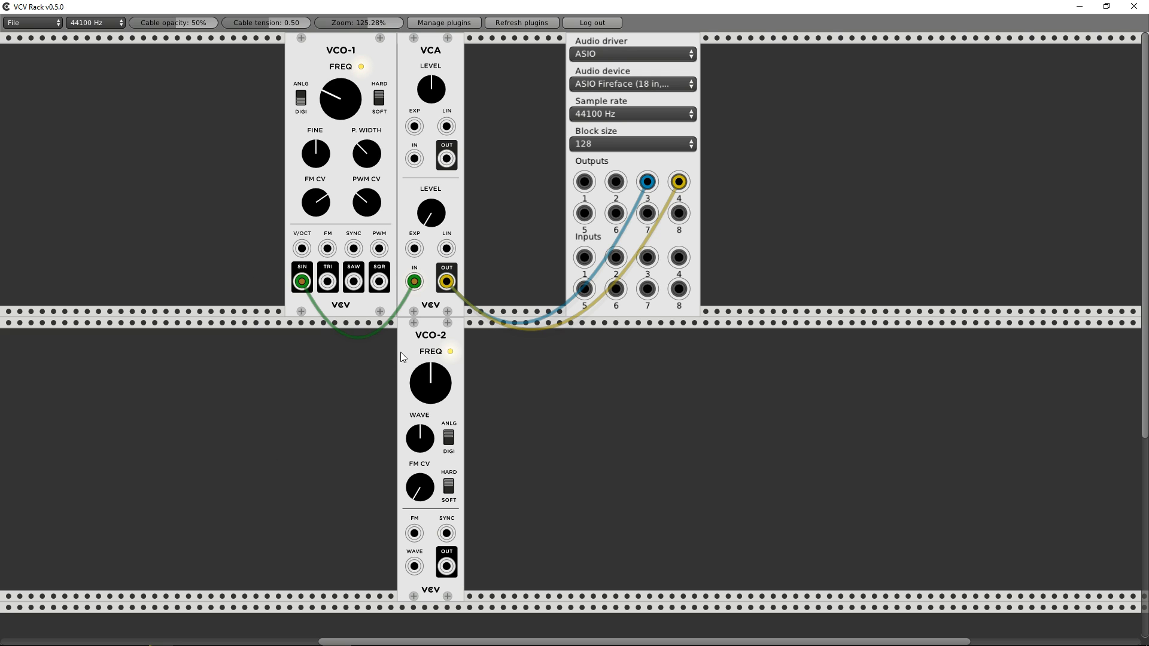
drag(401, 353, 202, 68)
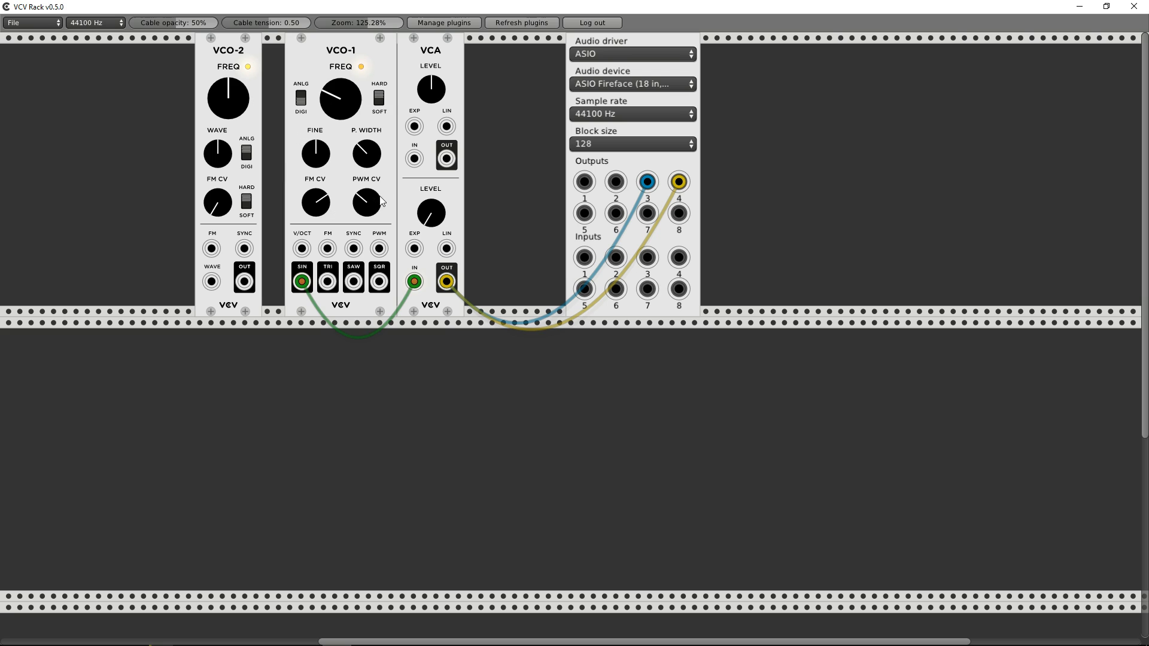
- Add a Fundamental Scope module below VCO-1 and patch VCO-2's output into its X input
right_click(354, 376)
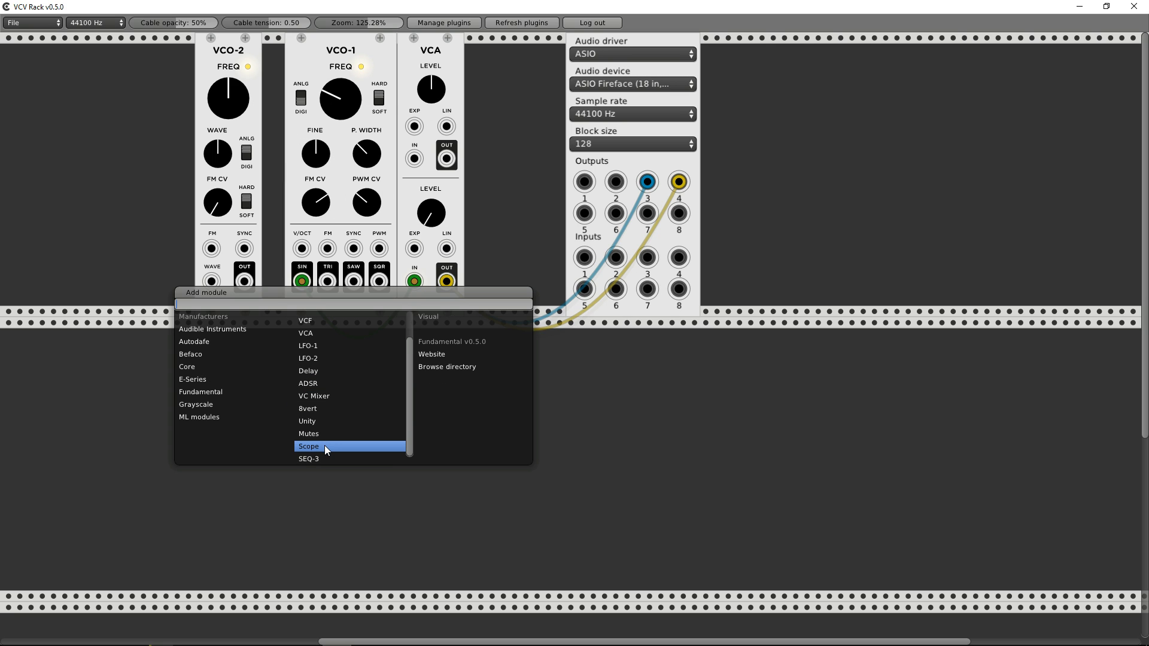
click(353, 467)
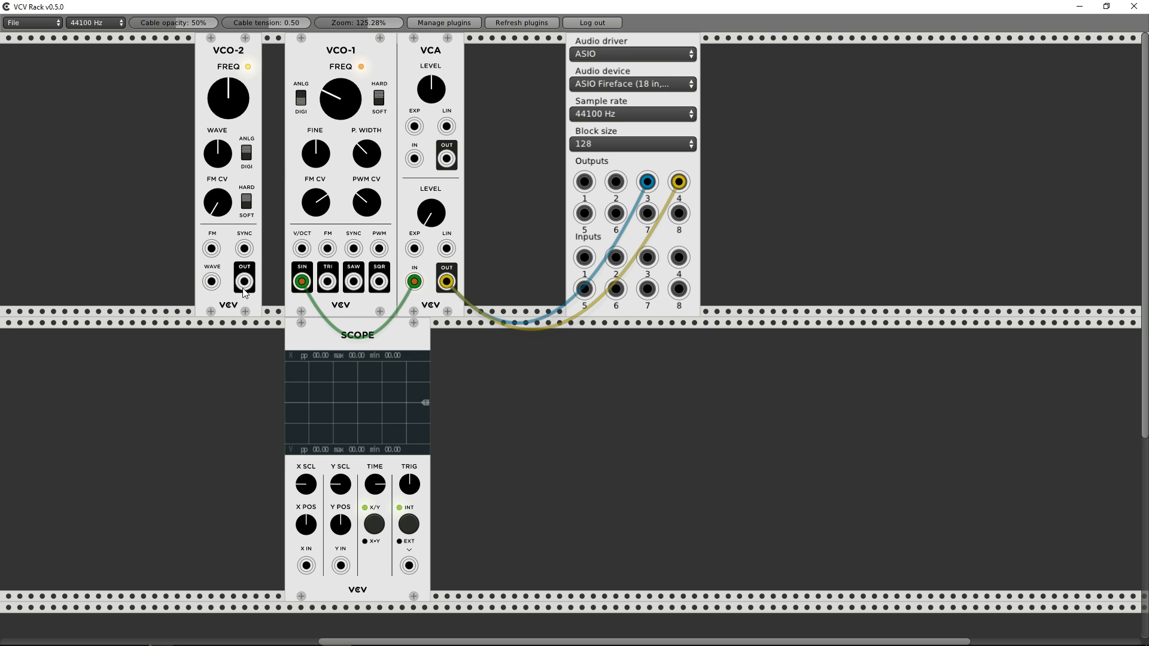
drag(243, 288, 306, 565)
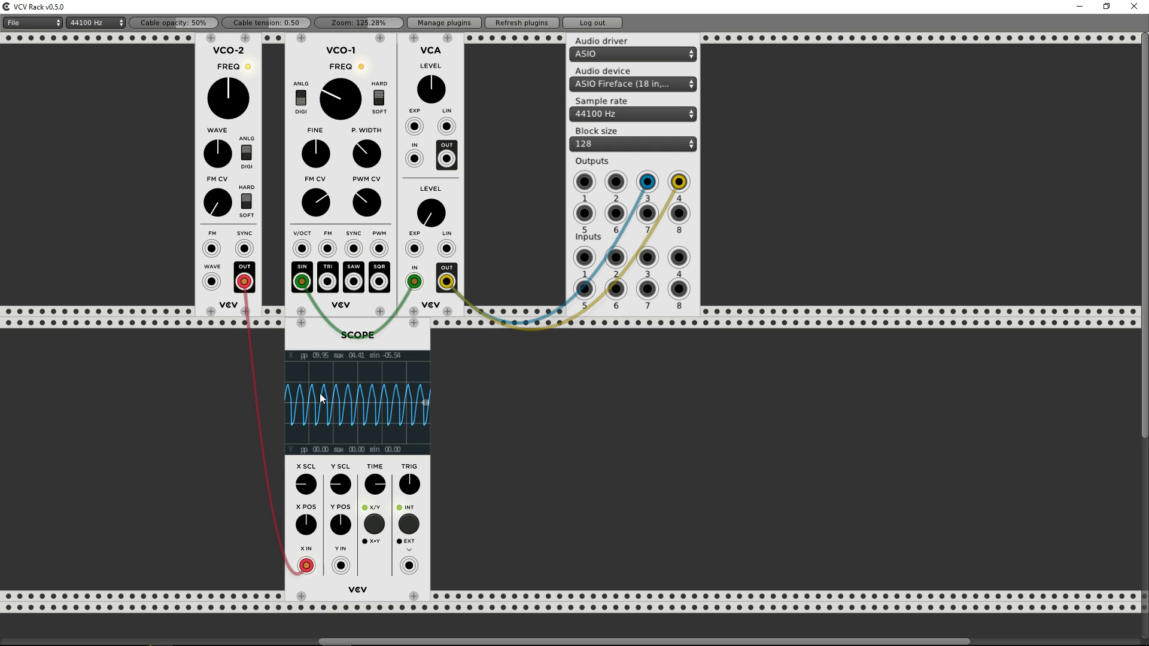
- Turn VCO-2's wave control fully down to sine and shorten the scope's time base to spread out the waveform
drag(218, 152, 218, 179)
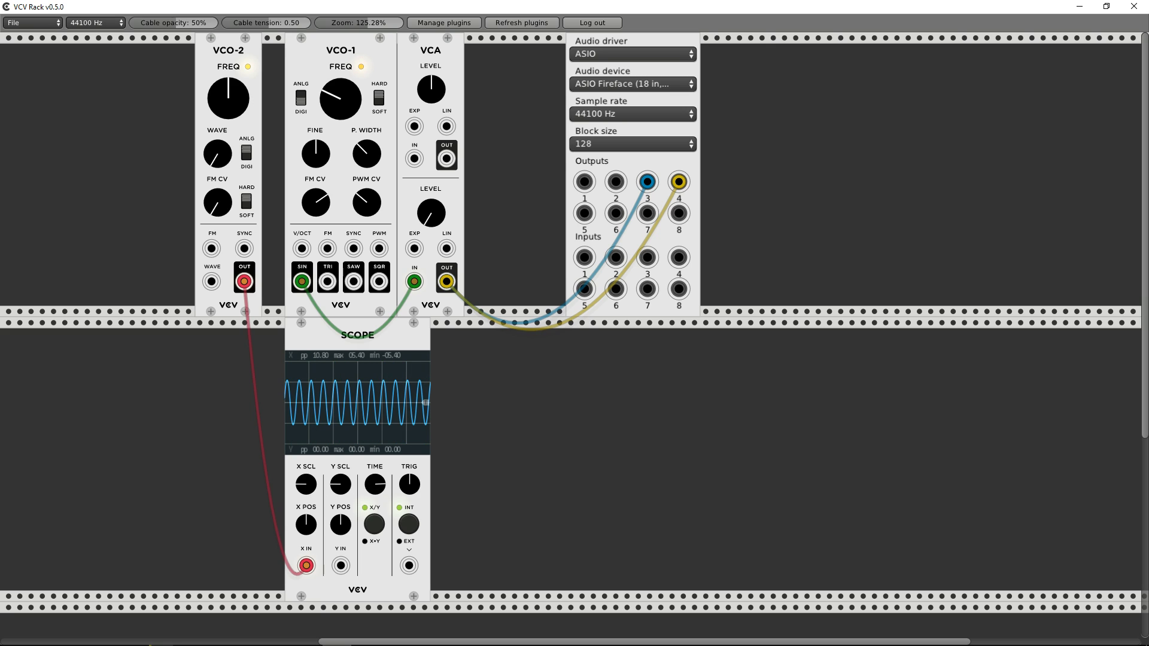
drag(375, 484, 375, 473)
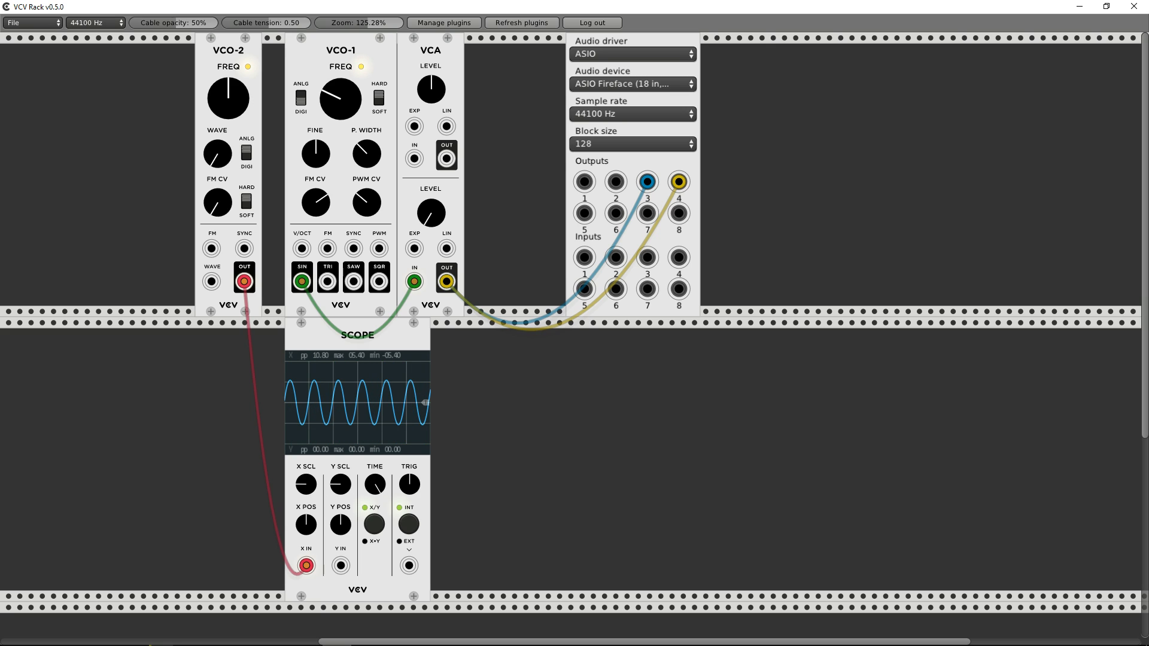
- Sweep VCO-2's frequency, ending slightly below centre, and turn its wave control fully up to square
mouse_move(222, 107)
mouse_down()
mouse_move(232, 132)
mouse_move(237, 108)
mouse_up()
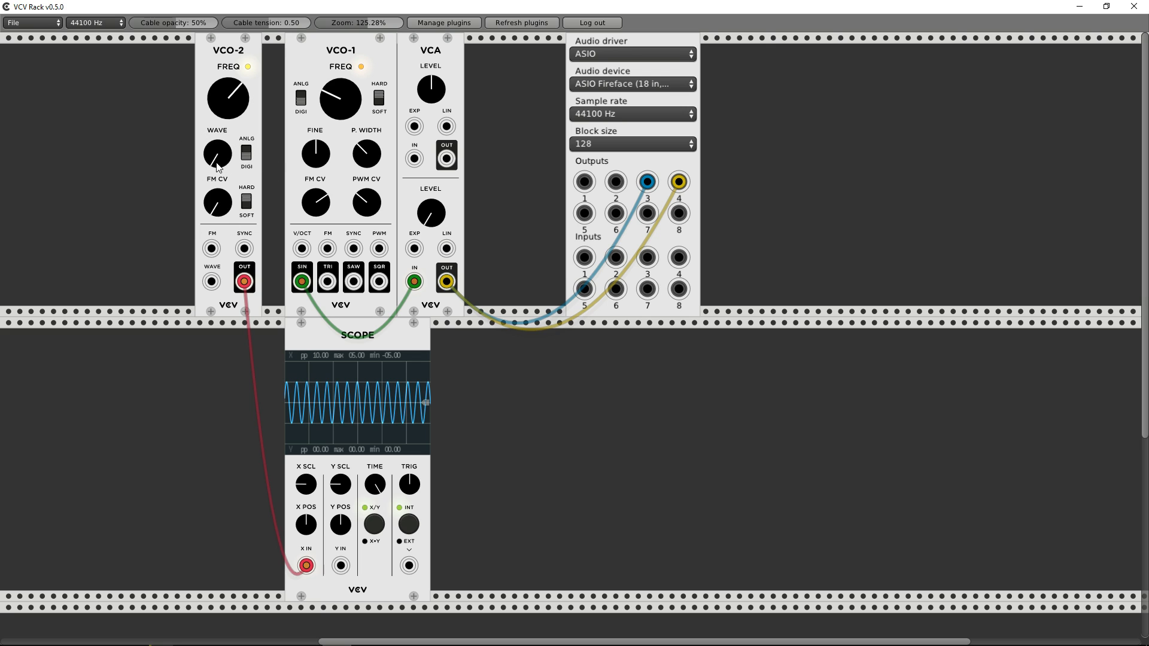
mouse_move(228, 109)
mouse_down()
mouse_move(229, 149)
mouse_move(217, 123)
mouse_move(217, 204)
mouse_move(218, 141)
mouse_up()
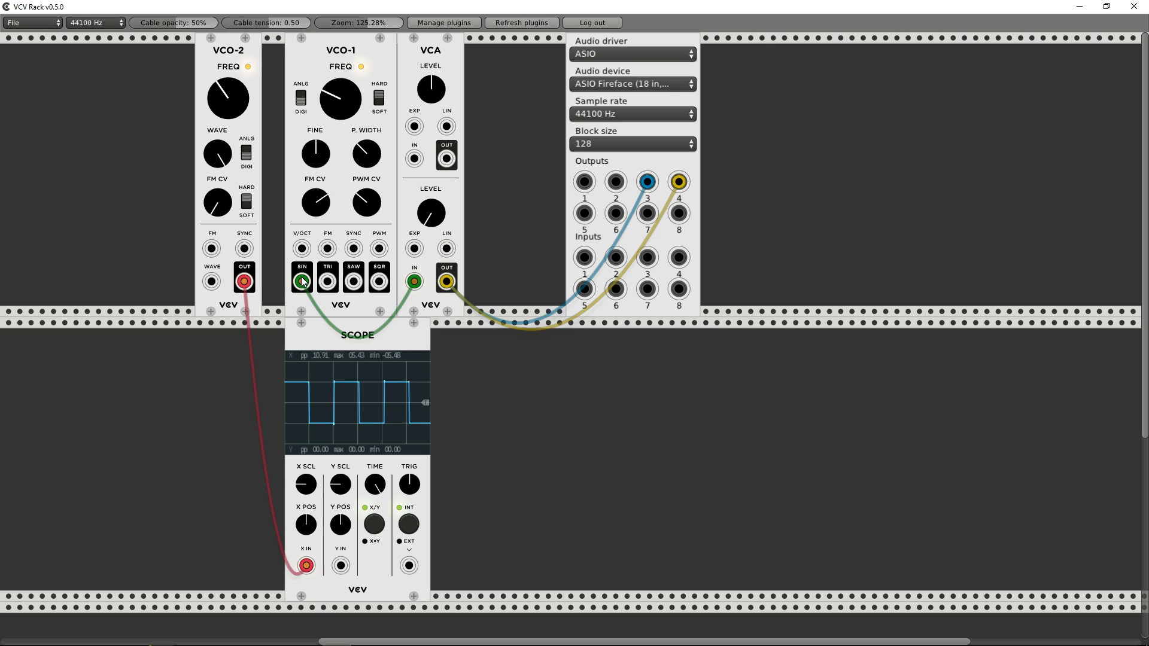
- Repatch the VCA input from VCO-1's sine to VCO-2's output and sweep VCO-2's wave control back down to sine
drag(302, 281, 244, 282)
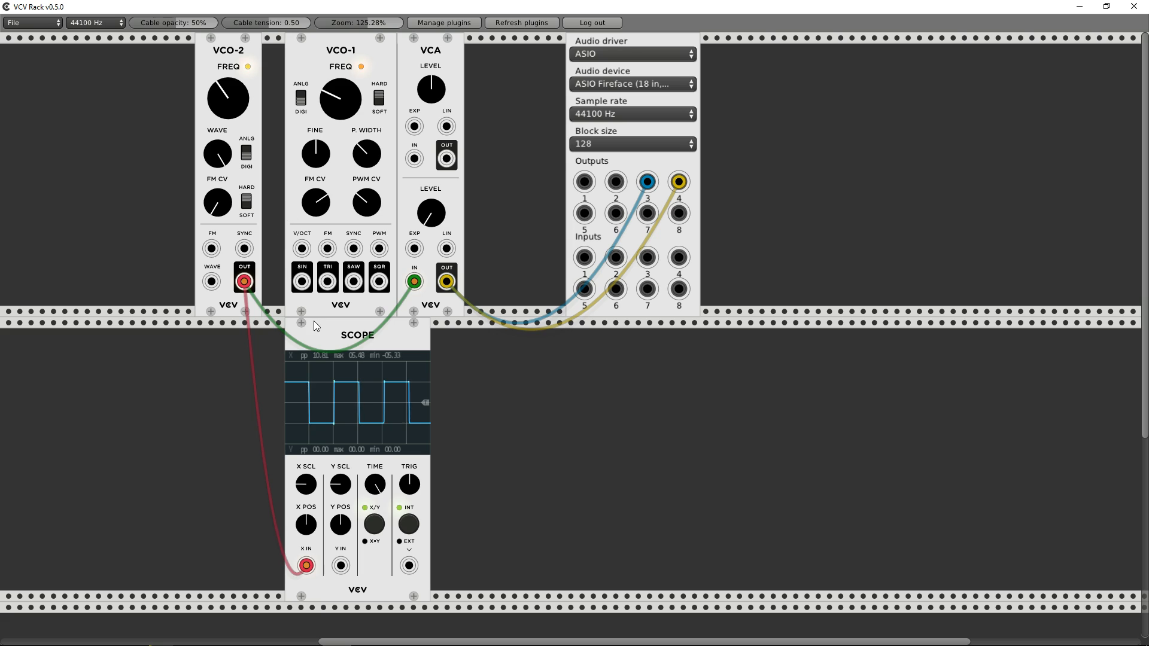
drag(218, 154, 218, 175)
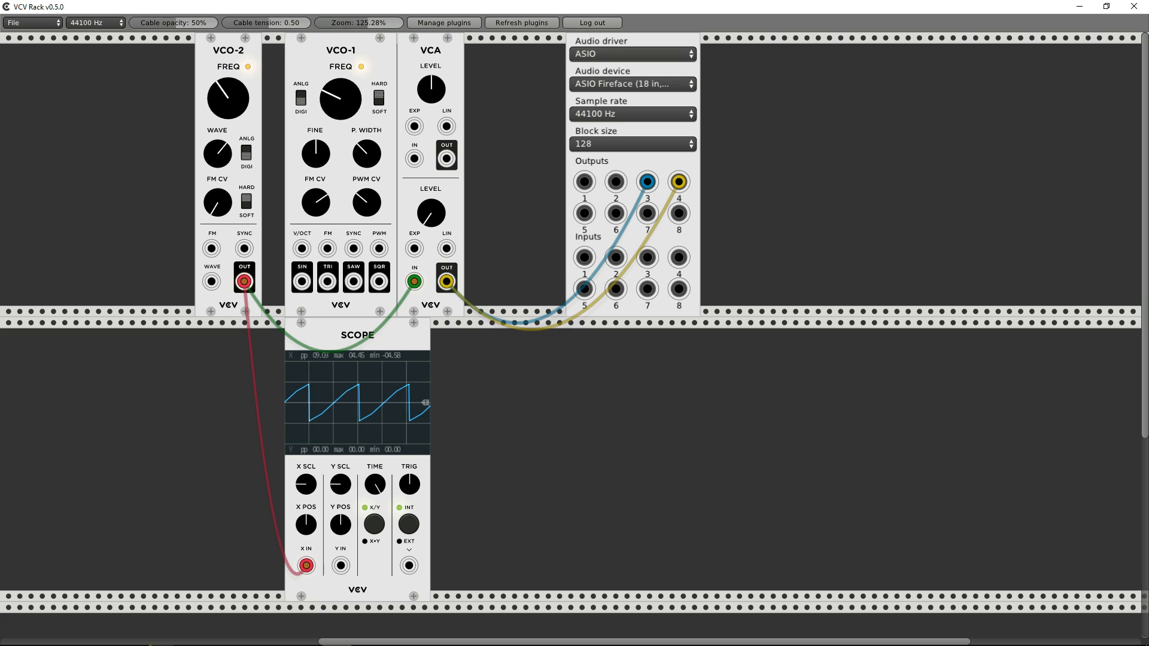
drag(218, 154, 218, 216)
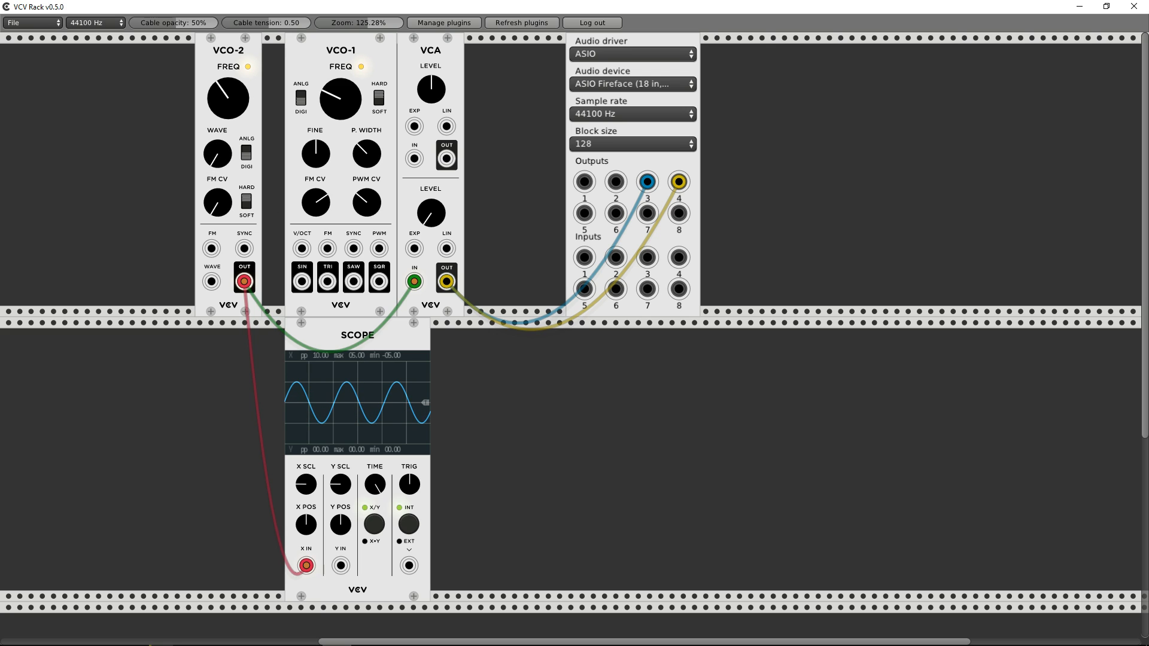
mouse_move(218, 154)
mouse_down()
mouse_move(218, 60)
mouse_move(218, 157)
mouse_up()
- Add a Fundamental LFO-1 module and place it in the upper row before VCO-2
right_click(149, 294)
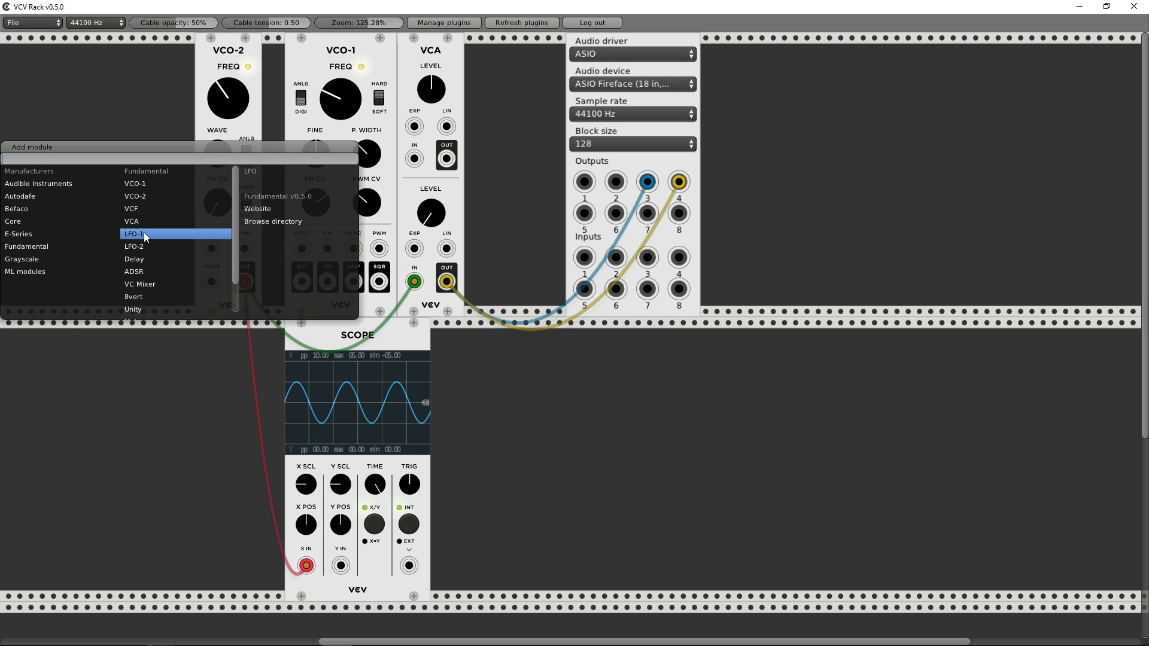
click(144, 233)
drag(158, 229, 124, 227)
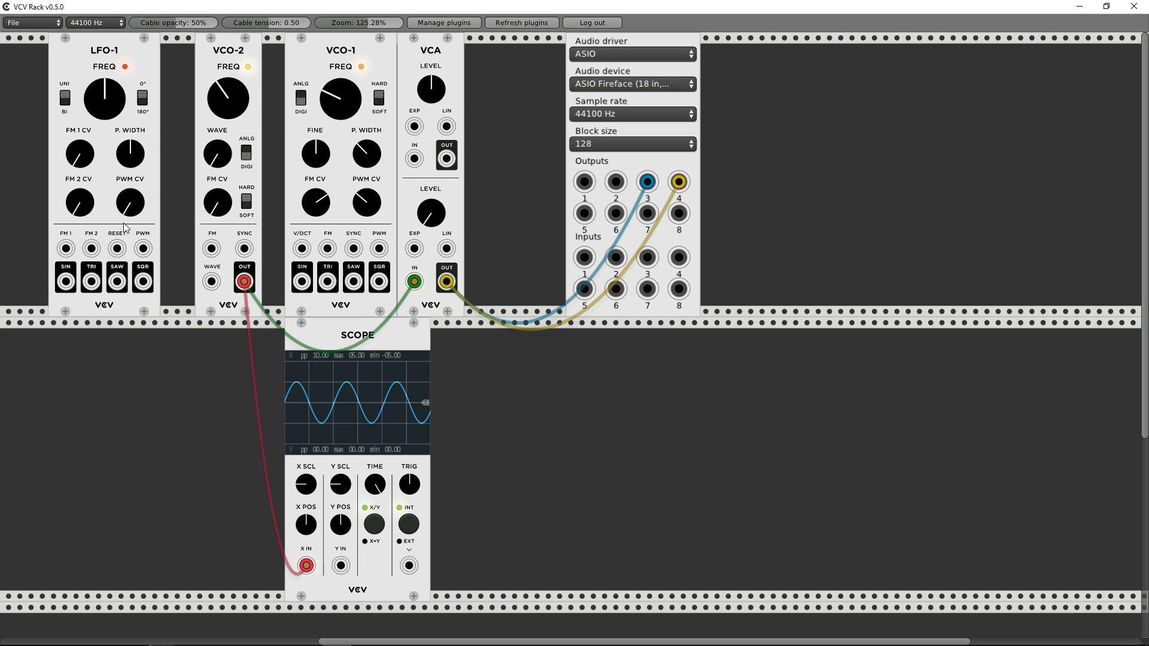
- Patch LFO-1's sine output into VCO-2's wave input and raise LFO-1's frequency slightly above centre
drag(66, 282, 211, 282)
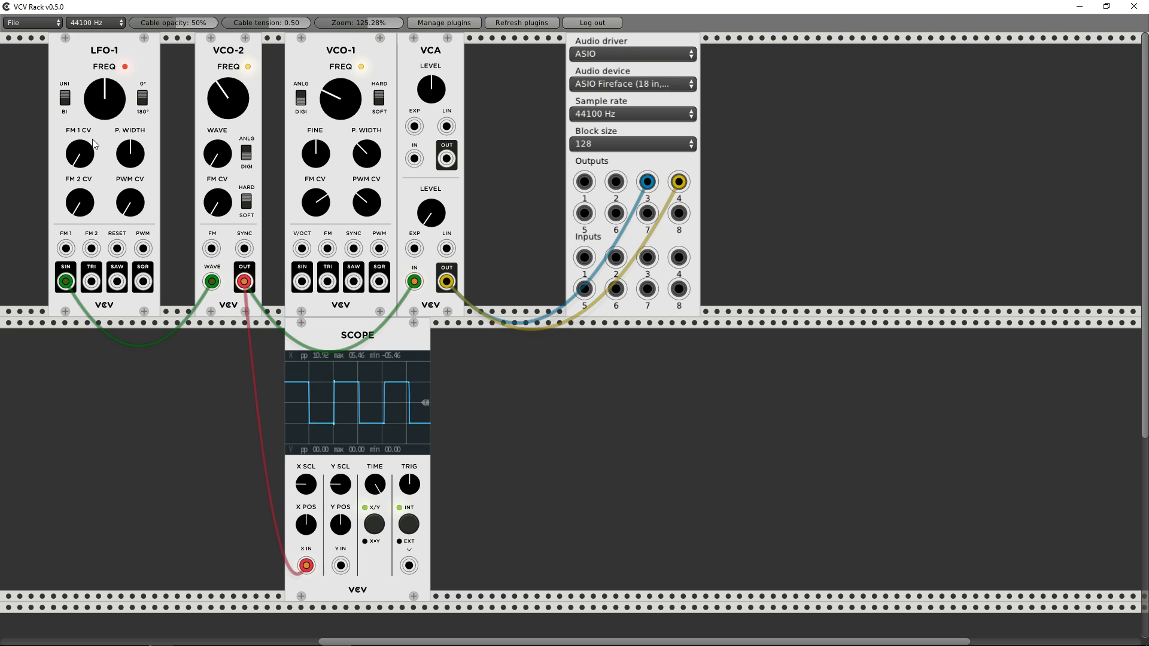
drag(102, 98, 102, 83)
- Add a second VCA module, spread LFO-1 and VCO-2 apart, and place the VCA between them in the upper row
right_click(139, 350)
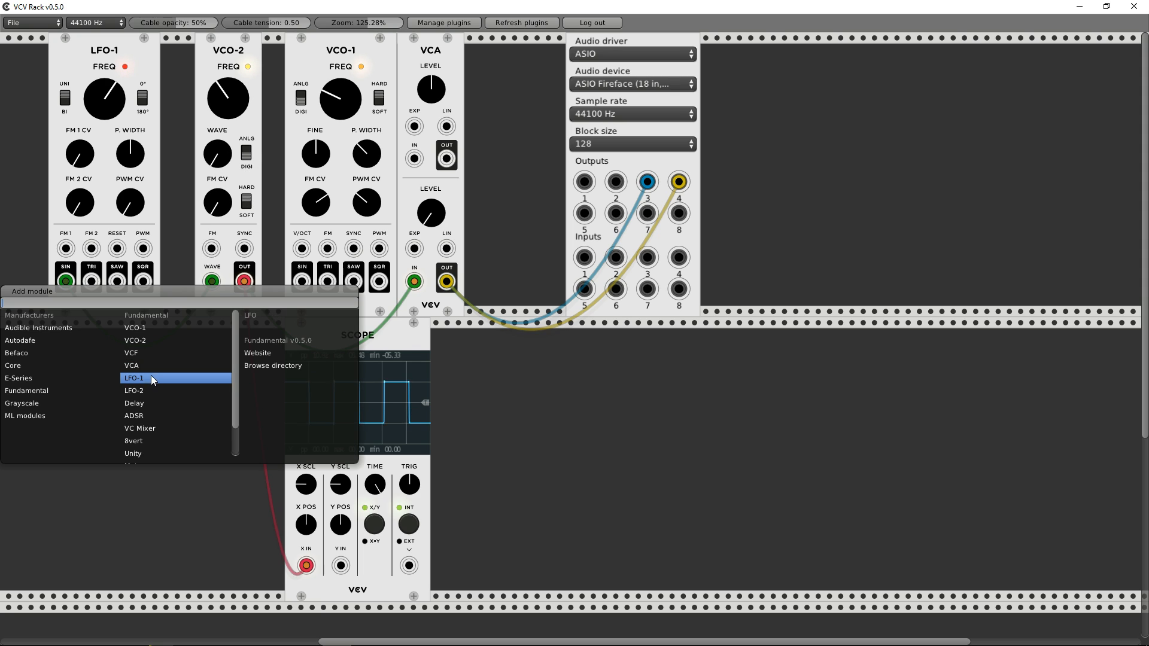
click(146, 366)
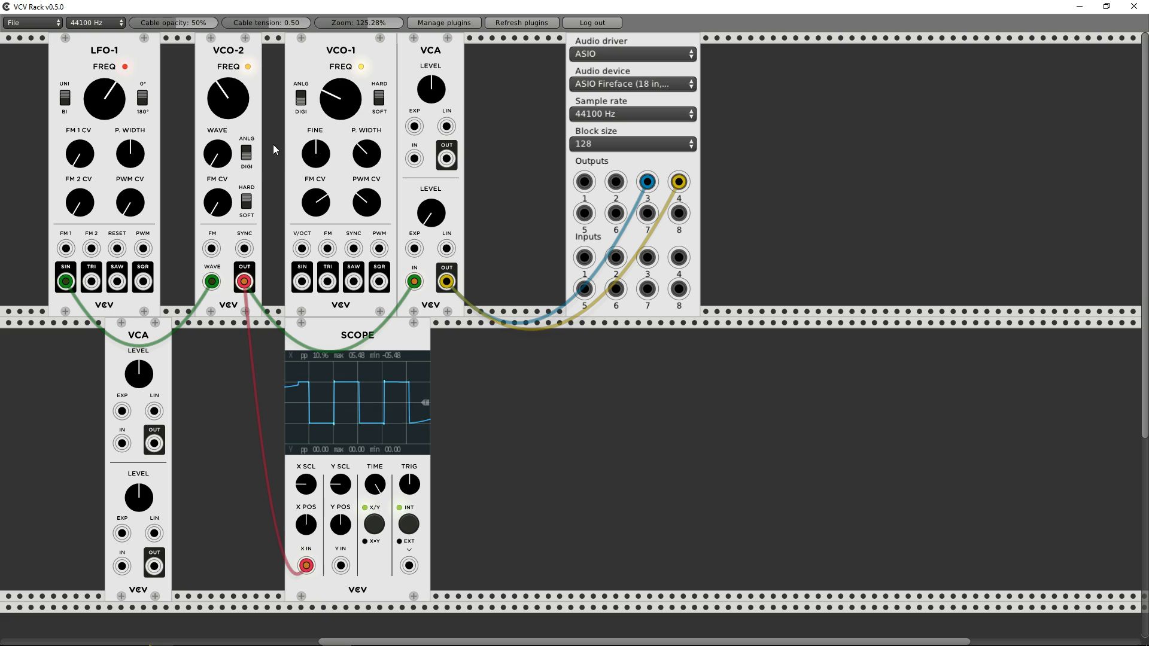
drag(239, 132, 270, 133)
drag(146, 127, 100, 129)
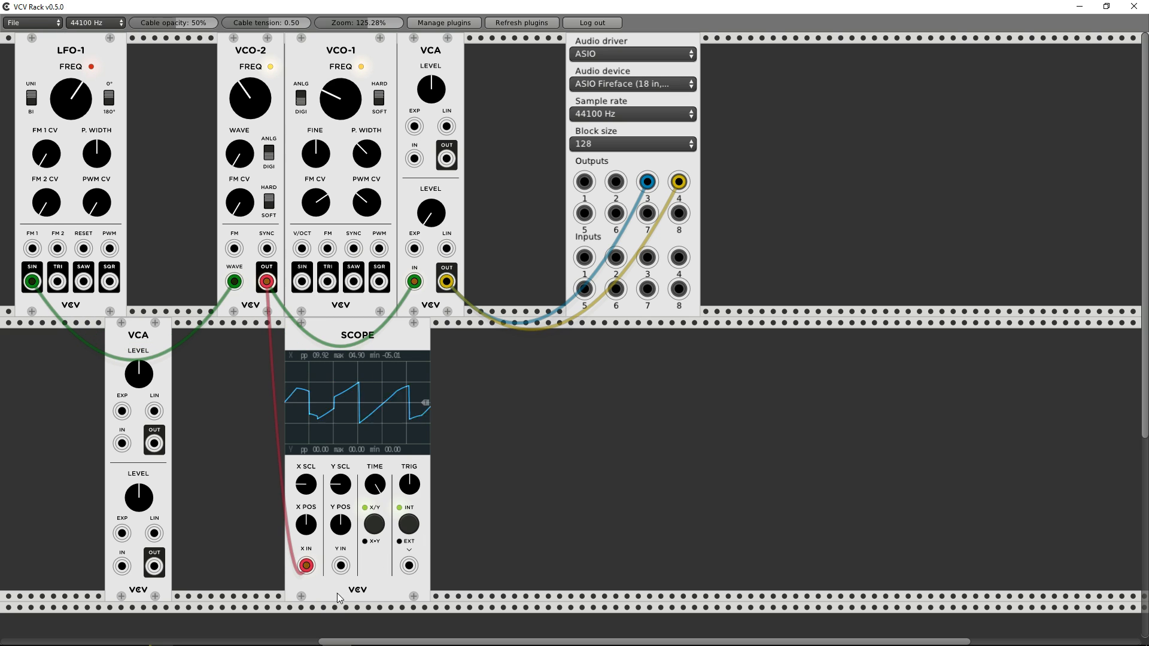
drag(463, 473, 678, 480)
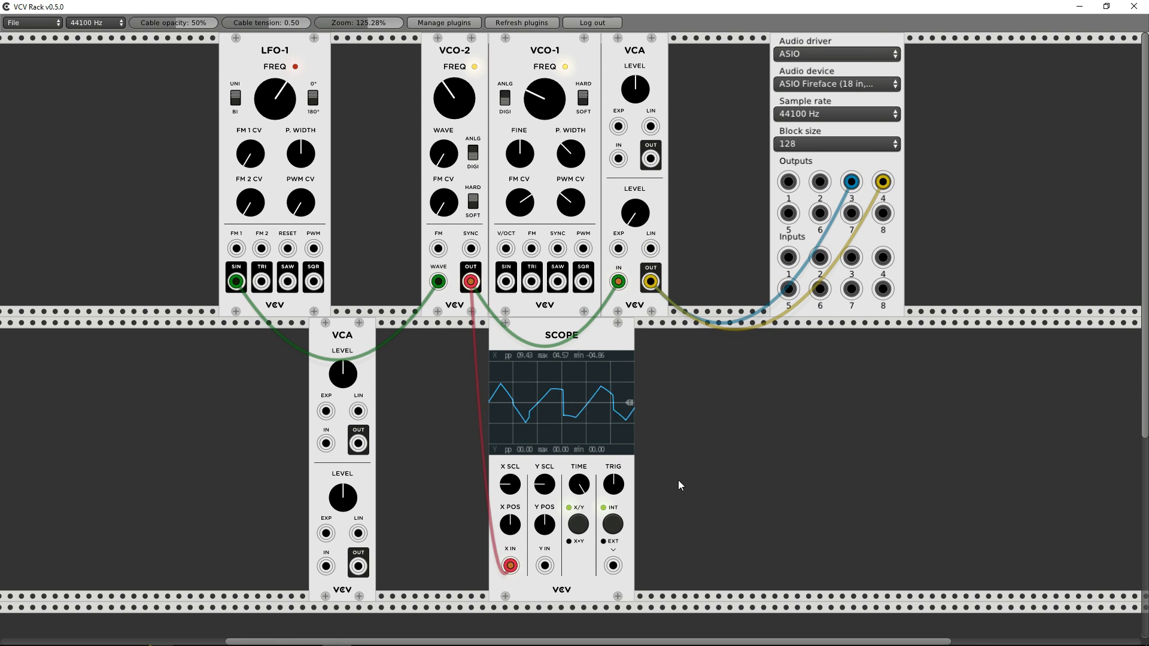
drag(346, 345, 368, 60)
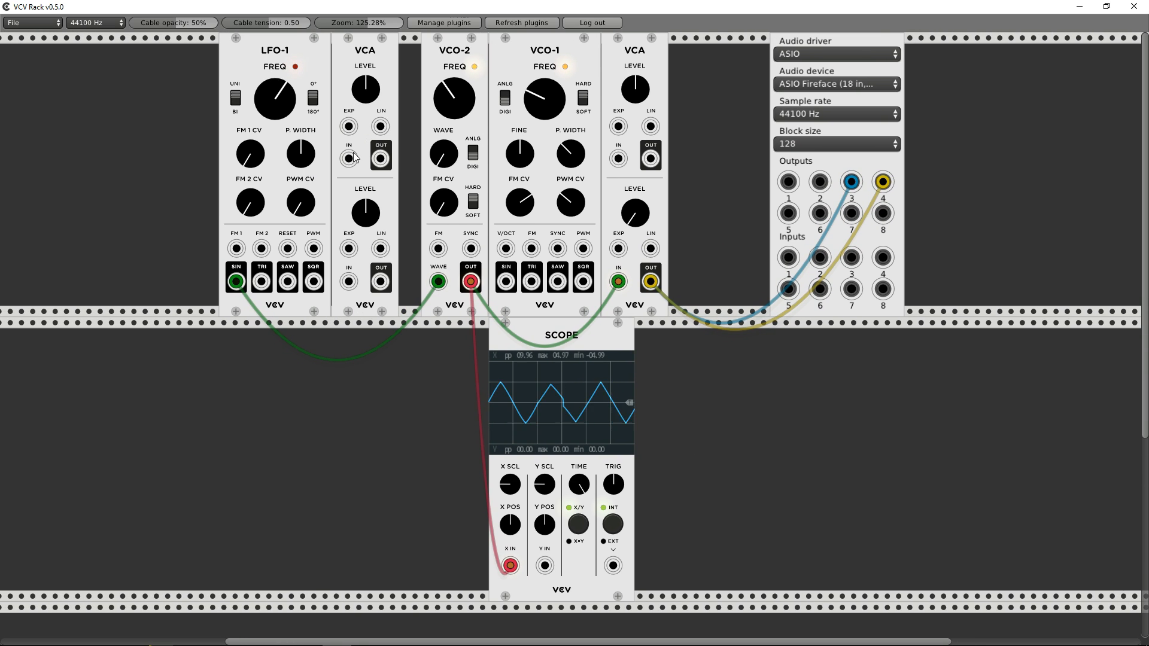
- Route LFO-1's sine through the new VCA's lower channel into VCO-2's wave input and reduce that channel's level
mouse_move(438, 281)
mouse_down()
mouse_move(350, 281)
mouse_move(419, 303)
mouse_move(439, 281)
mouse_up()
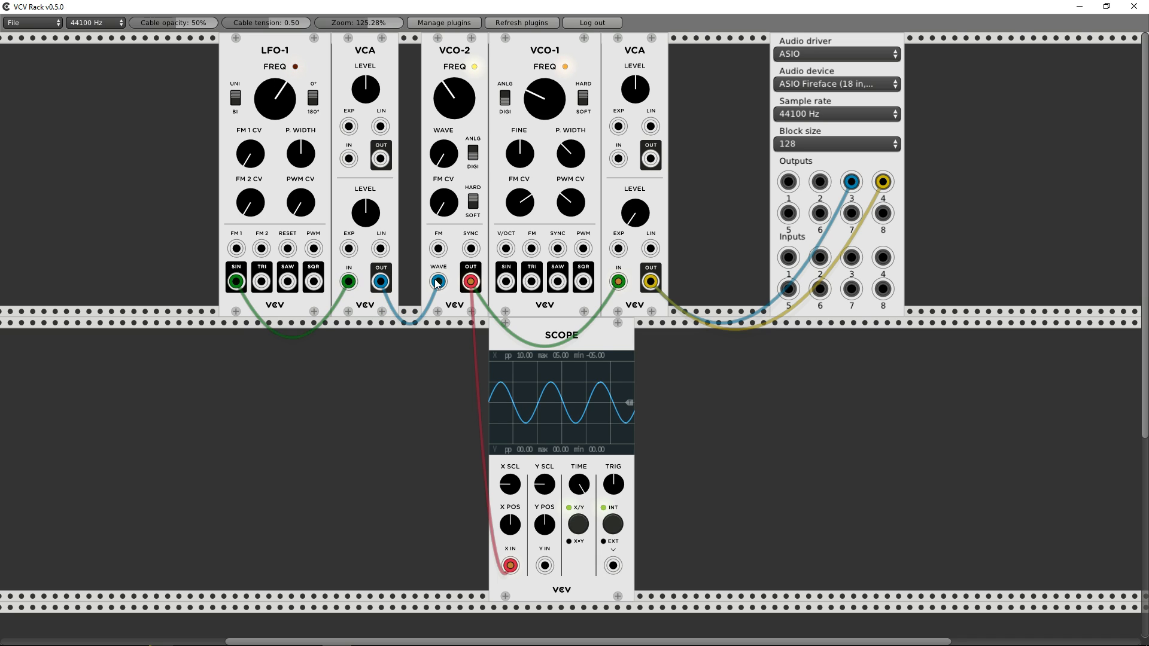
drag(365, 211, 365, 234)
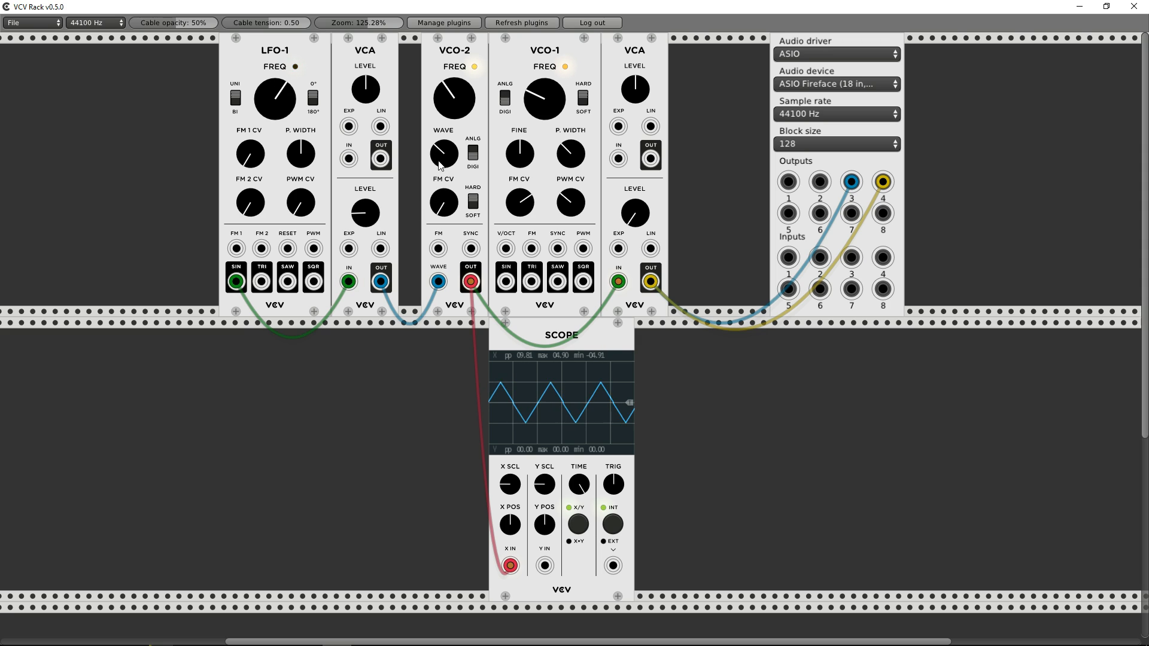
- Raise LFO-1's frequency further and adjust VCO-2's wave control near its sine end
drag(281, 107, 280, 64)
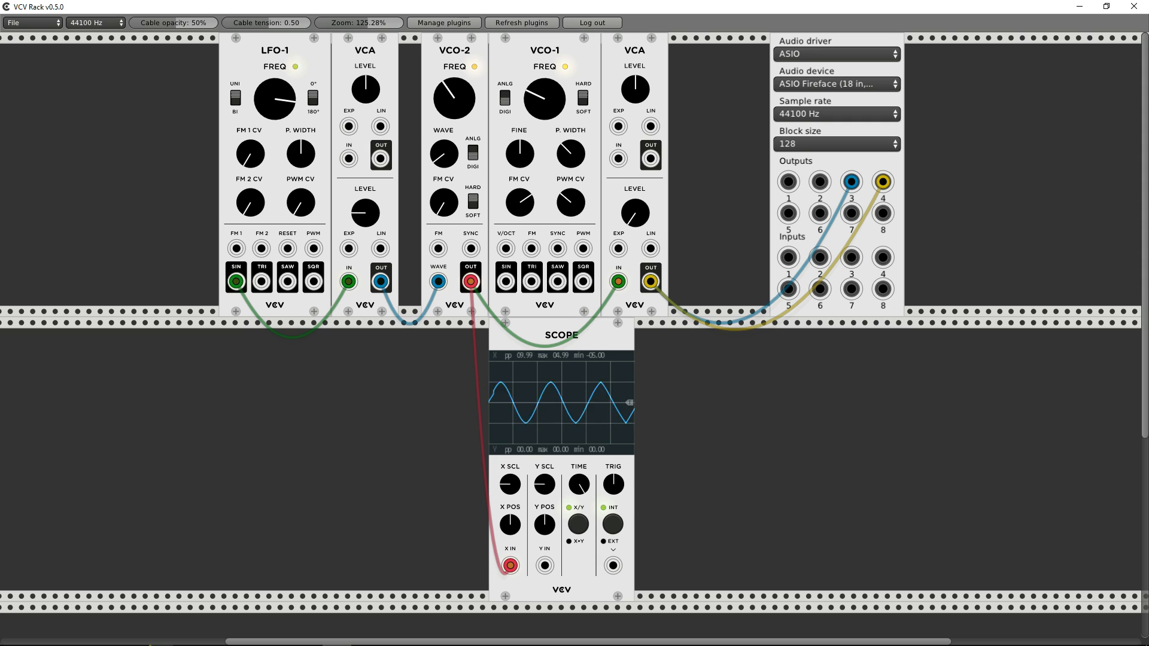
drag(444, 154, 444, 148)
- Delete VCO-2 and add a Fundamental LFO-2 module directly below LFO-1
key(Delete)
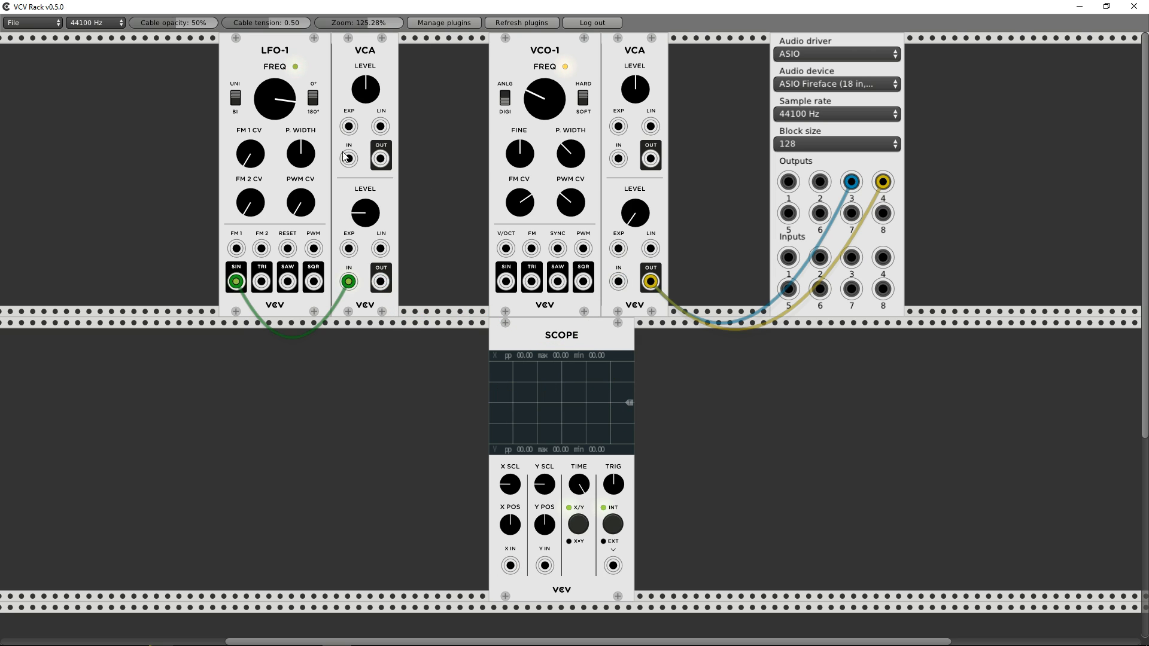
right_click(343, 412)
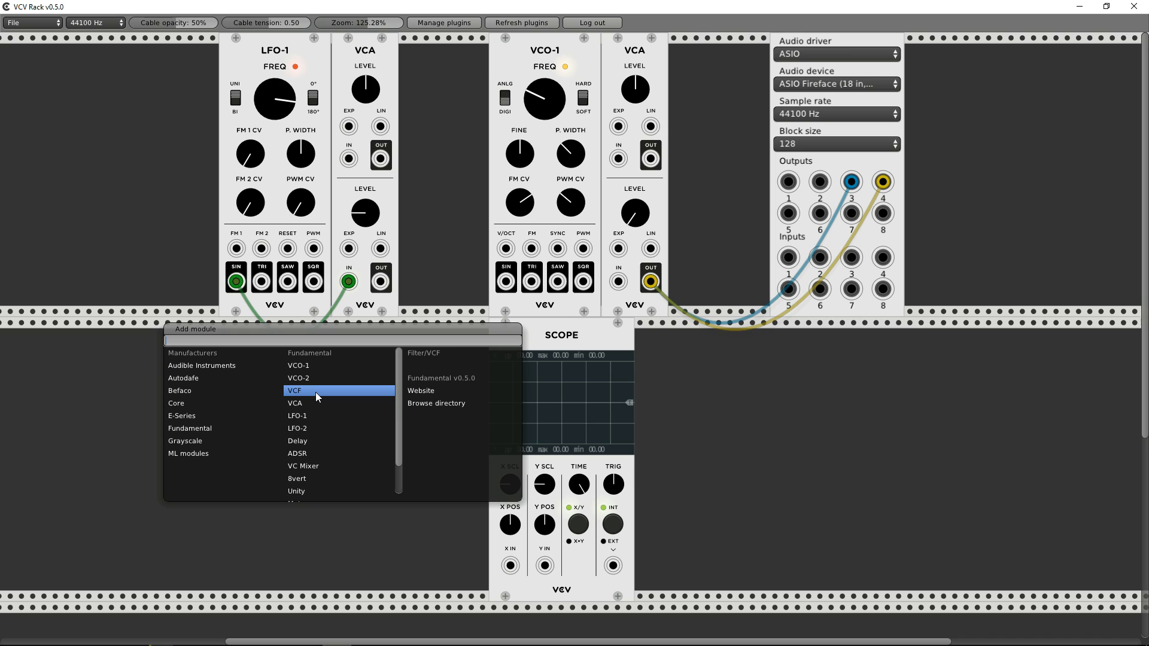
click(317, 429)
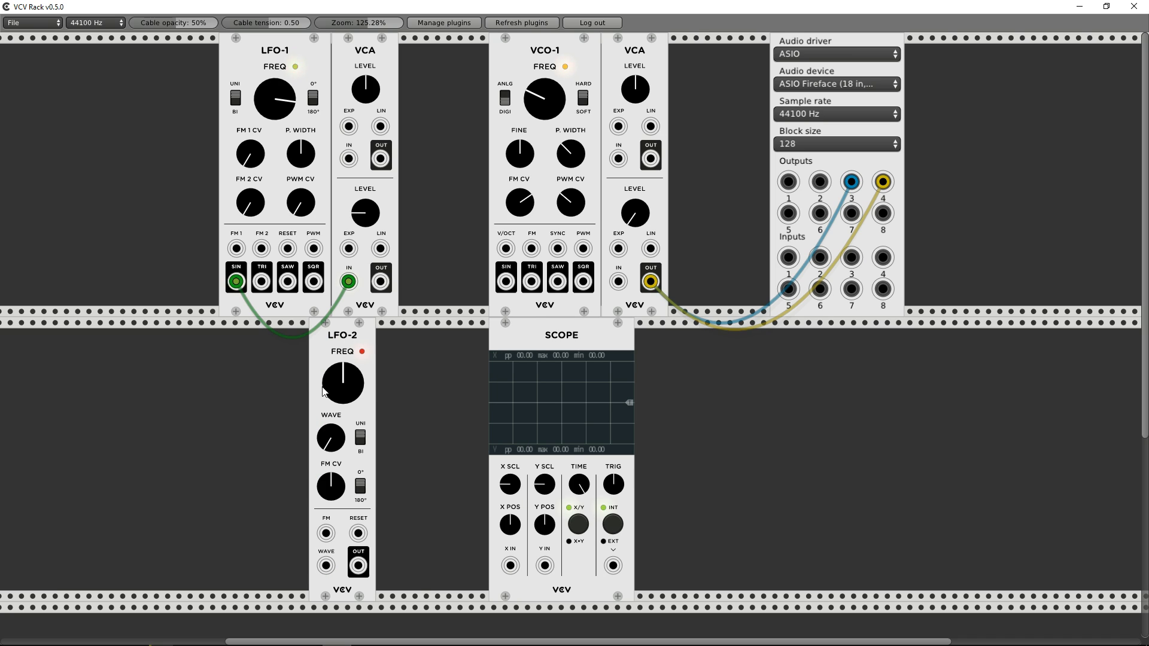
drag(323, 391, 232, 357)
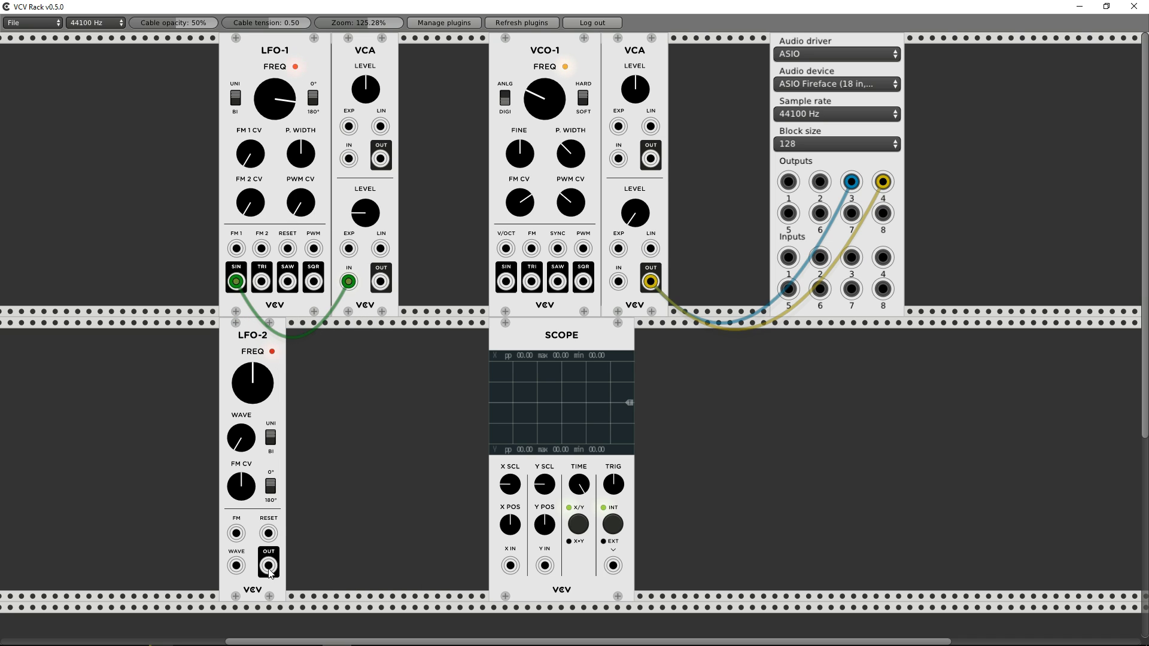
- Patch LFO-2's output into the scope's X input and lengthen the scope's time base for the slow signal
mouse_move(267, 565)
mouse_down()
mouse_move(269, 593)
mouse_move(473, 548)
mouse_move(510, 566)
mouse_up()
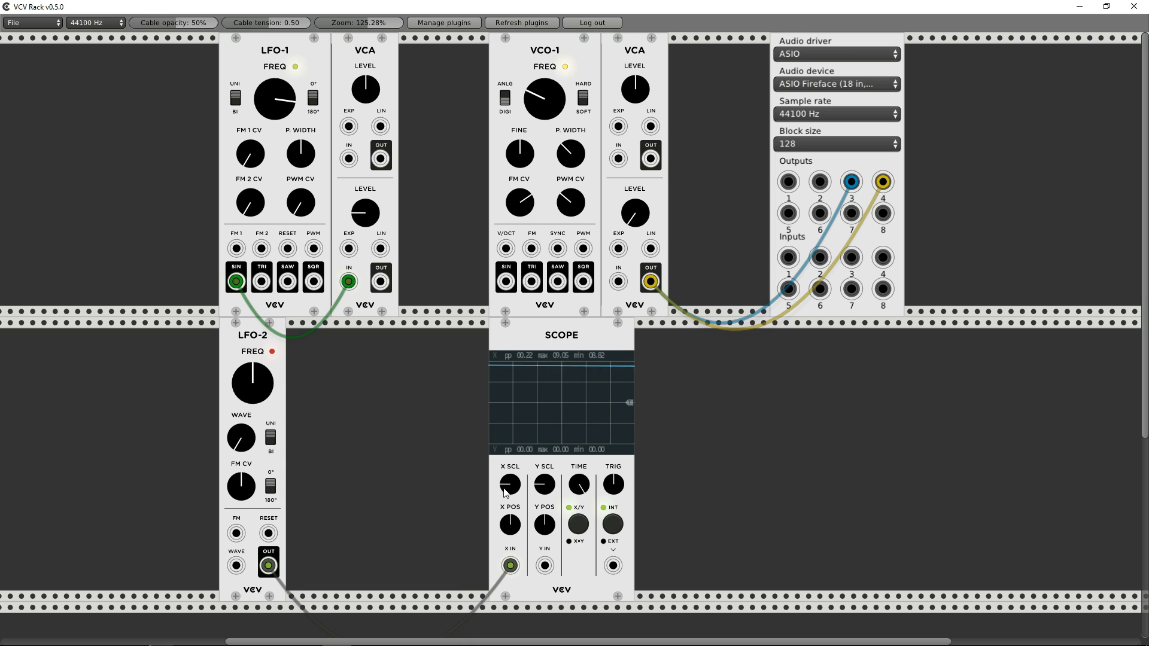
drag(575, 486, 574, 510)
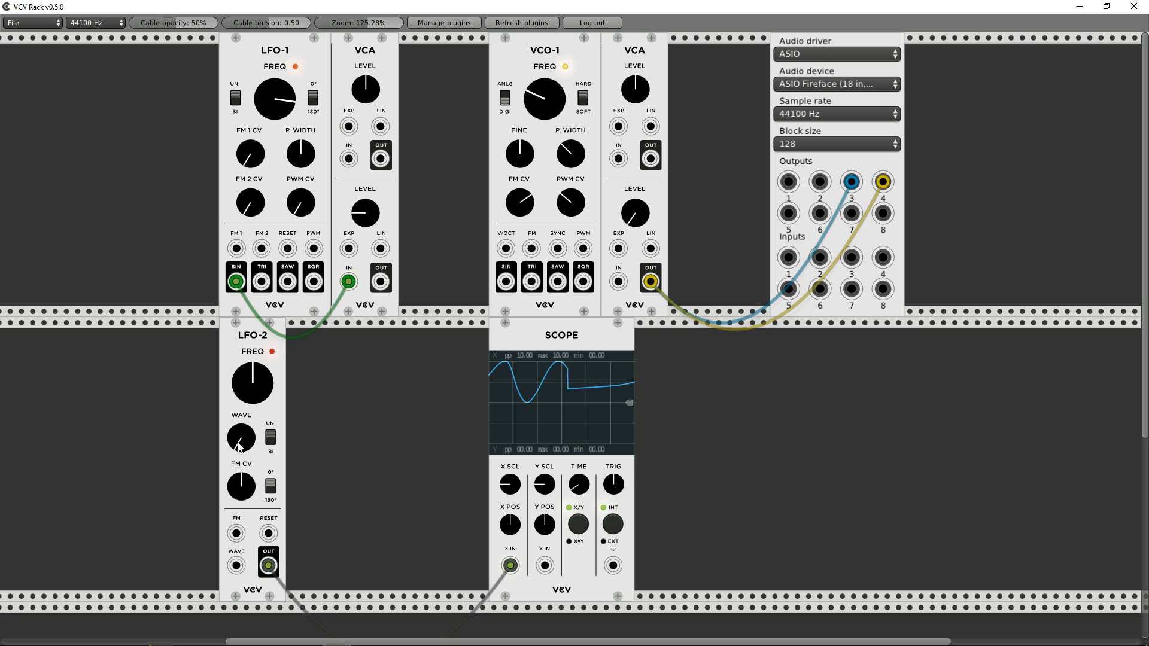
- Sweep LFO-2's wave control between sine and square and shift the module slightly toward the scope
drag(241, 437, 241, 390)
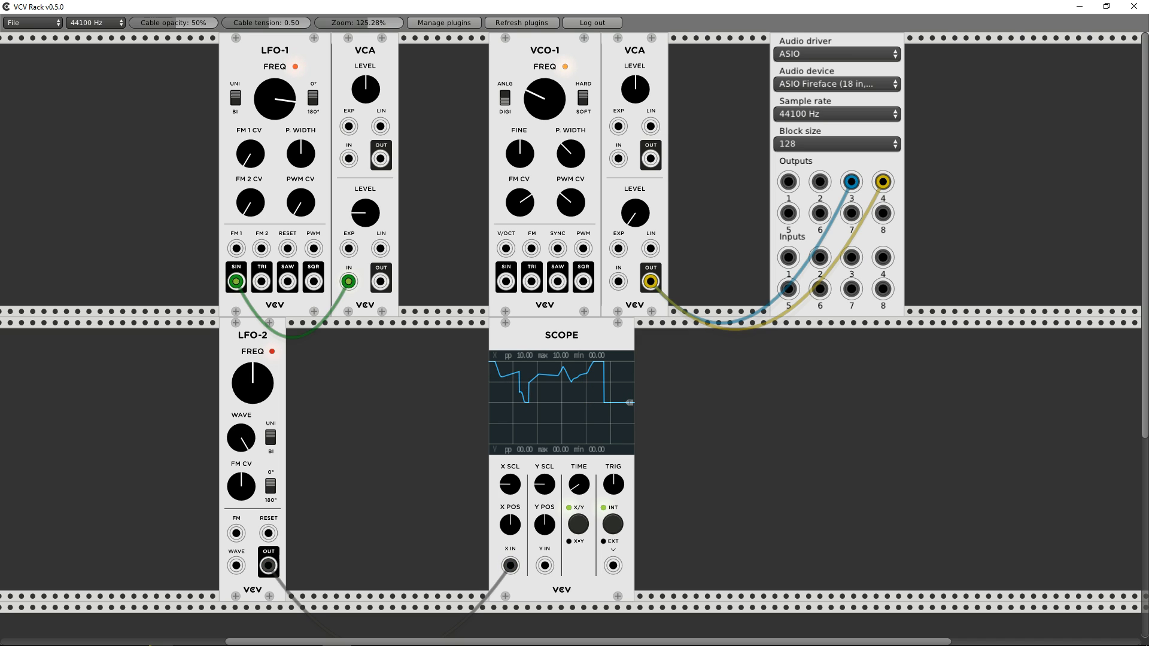
drag(214, 557, 160, 395)
drag(237, 342, 270, 343)
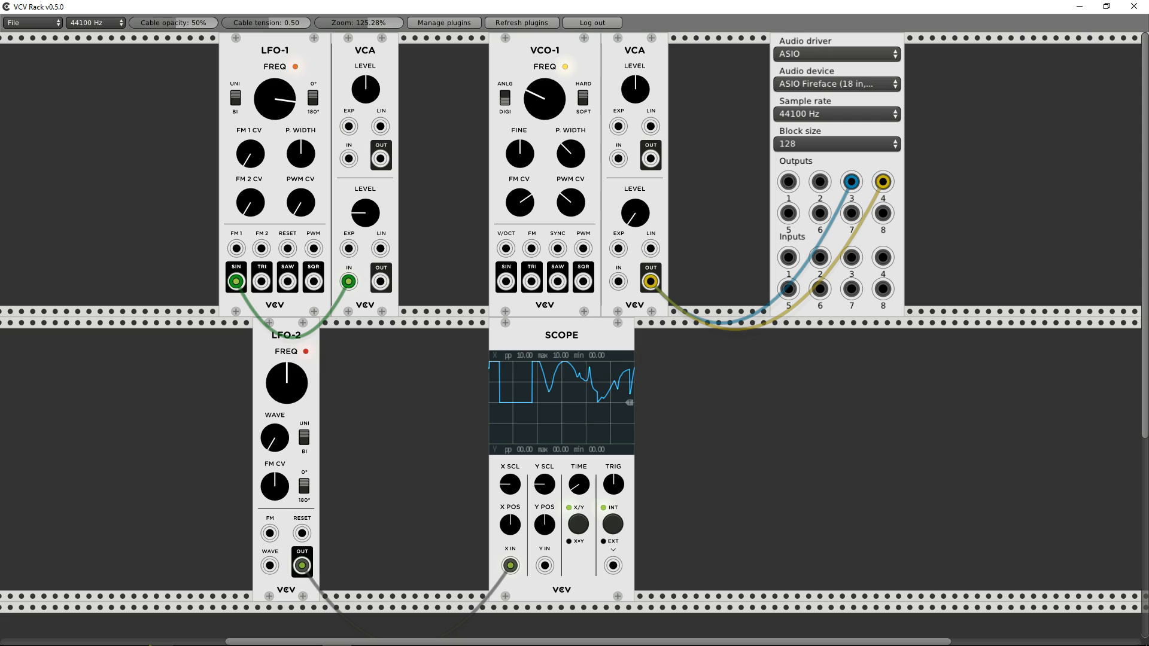
drag(275, 438, 275, 102)
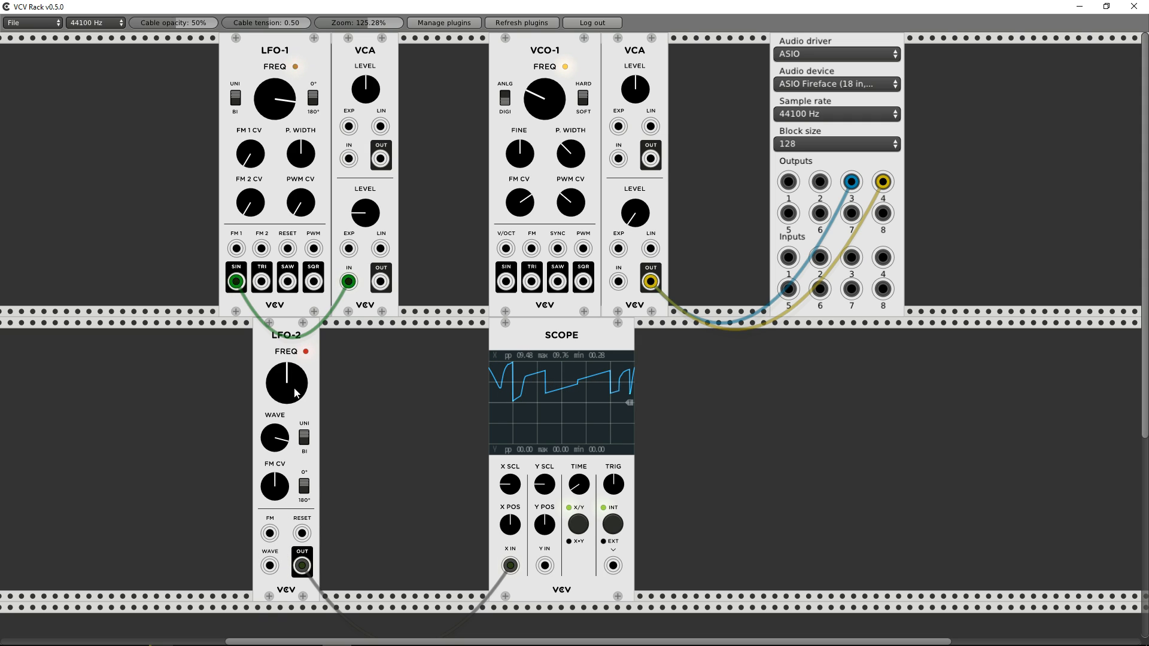
- Replace LFO-2 with a Fundamental VCF module, placed between VCO-1's VCA and the audio interface with the interface moved aside
drag(295, 392, 295, 374)
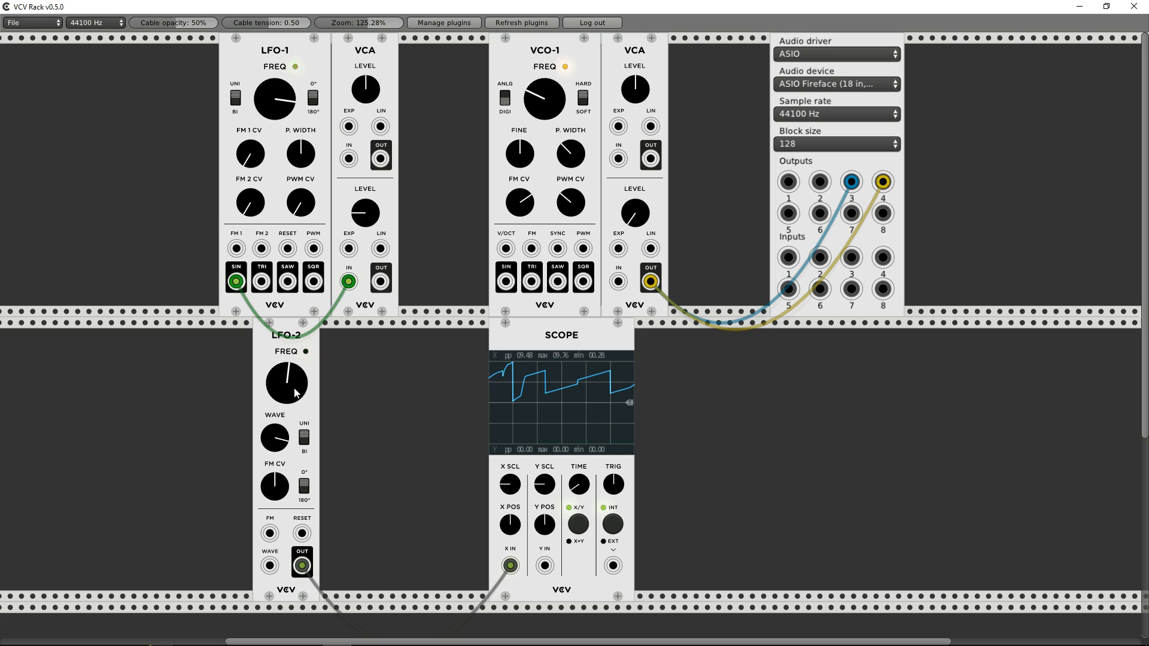
key(Delete)
right_click(271, 342)
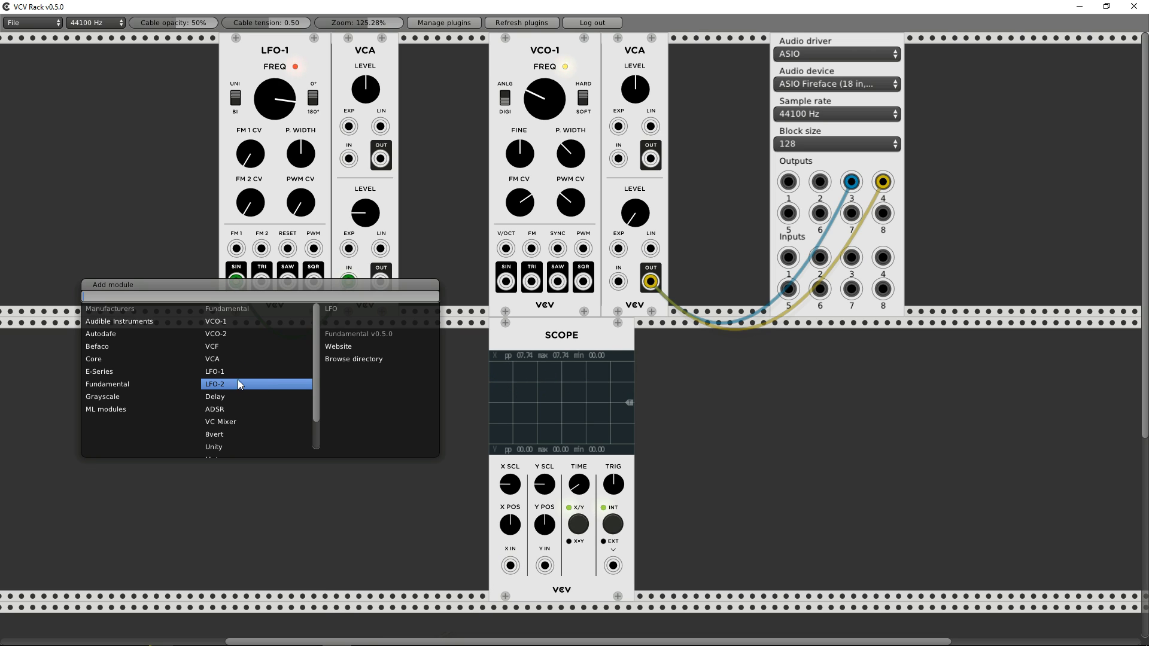
click(224, 346)
drag(232, 354, 709, 106)
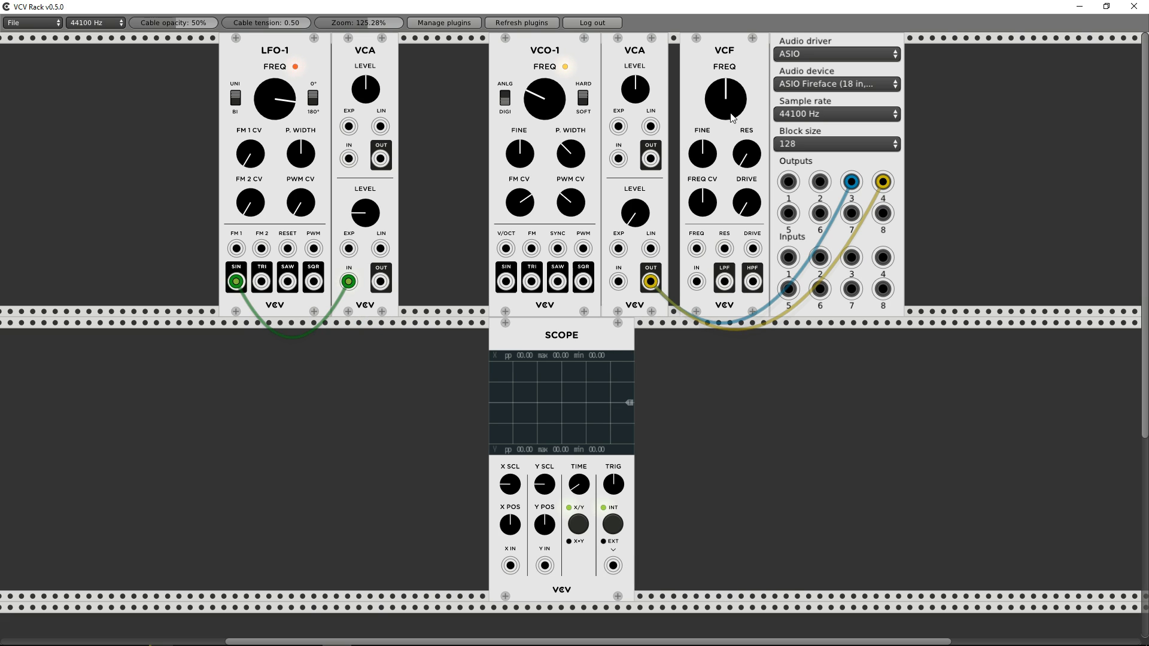
drag(779, 67, 821, 71)
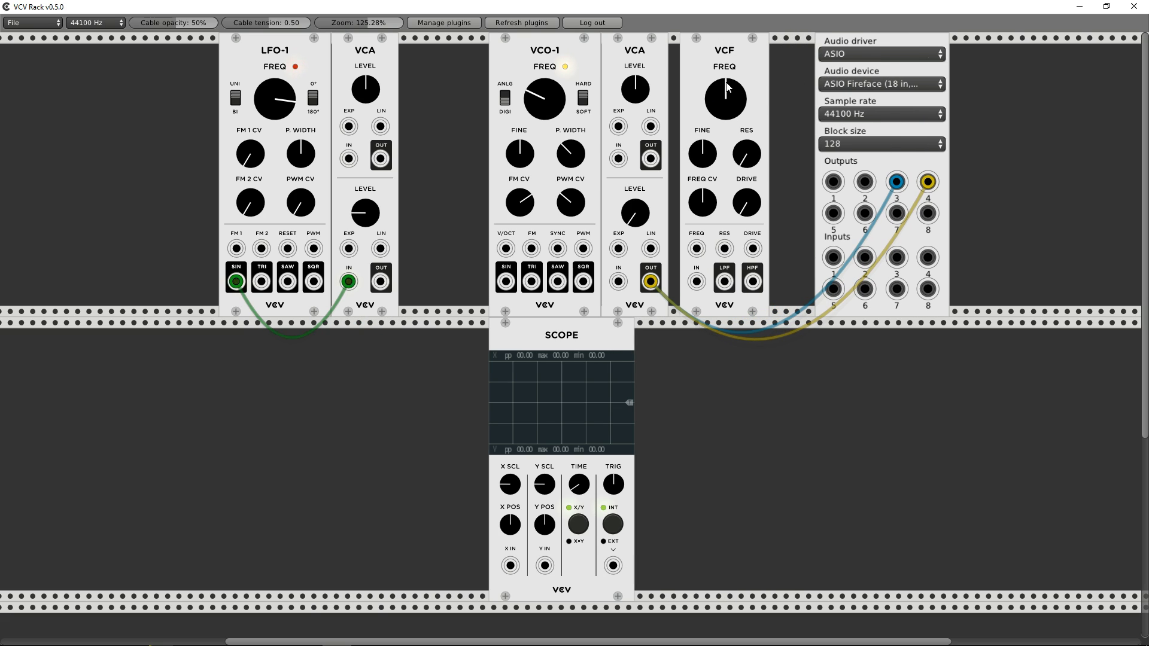
drag(723, 63, 717, 64)
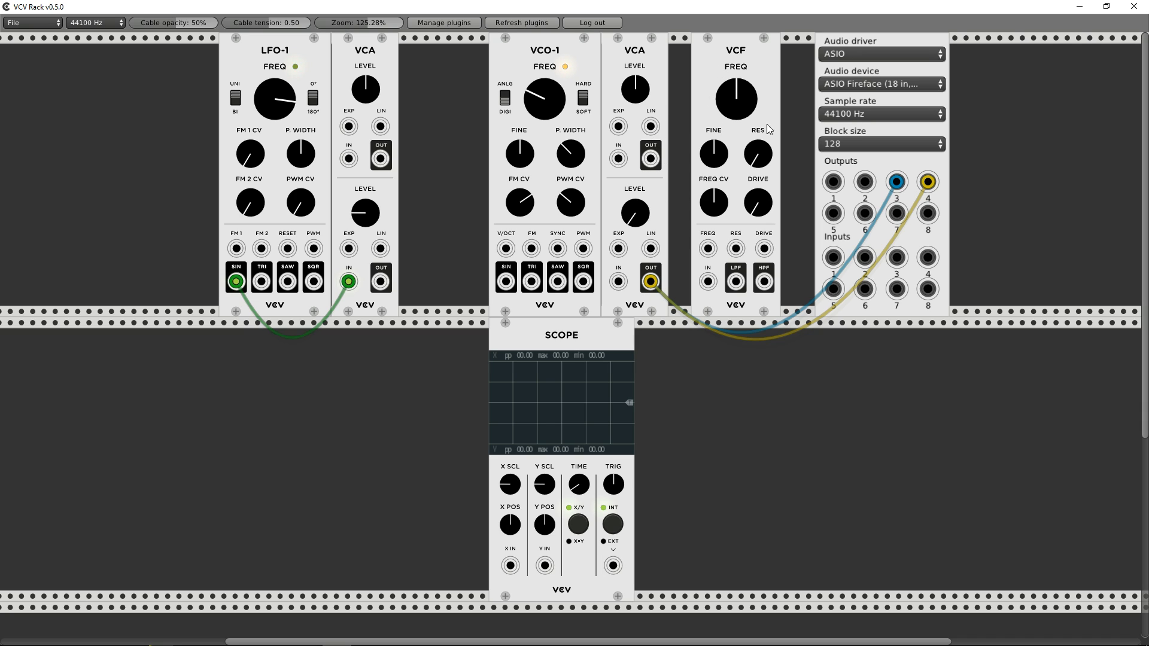
- Move both audio output cables to the VCF's low-pass output and patch VCO-1's saw through the VCA into the filter input
drag(650, 278, 733, 286)
drag(651, 282, 735, 285)
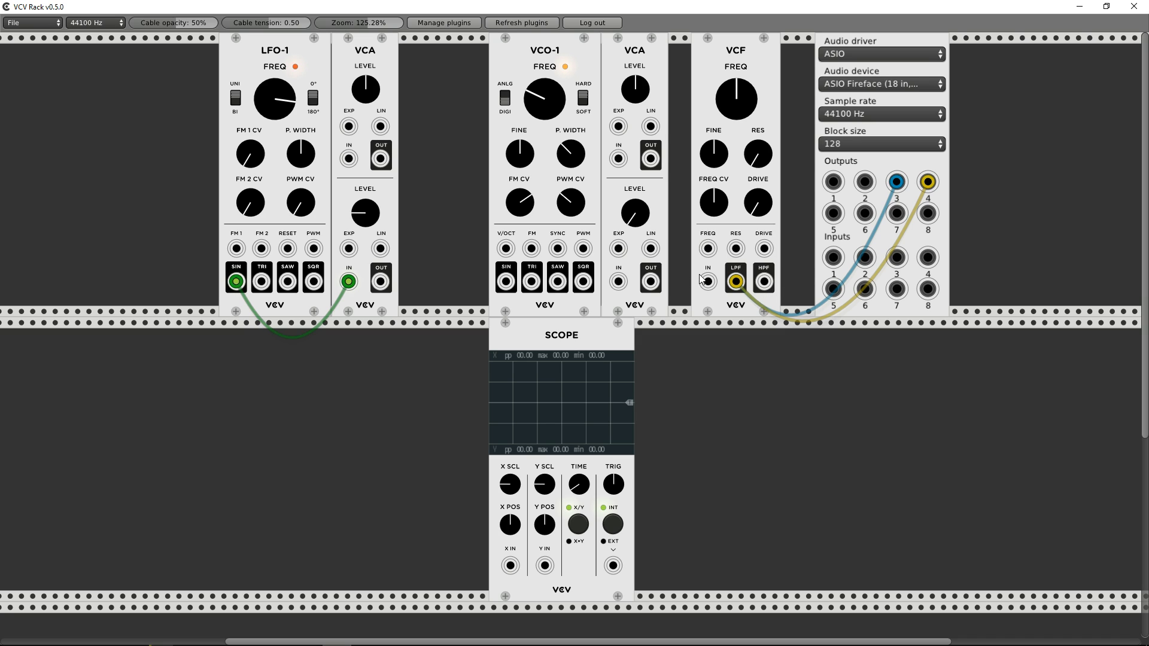
drag(706, 283, 558, 283)
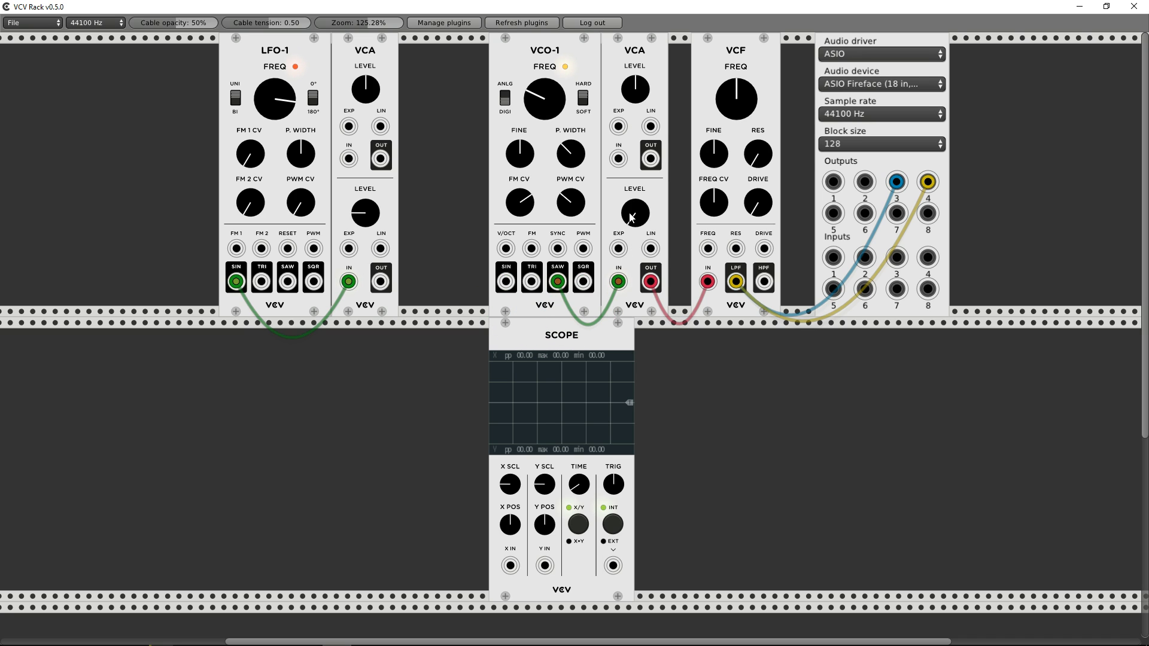
- Raise the VCF's frequency to maximum and patch its low-pass output into the scope's X input
drag(632, 216, 633, 225)
drag(743, 113, 738, 84)
drag(637, 214, 627, 215)
drag(737, 281, 510, 492)
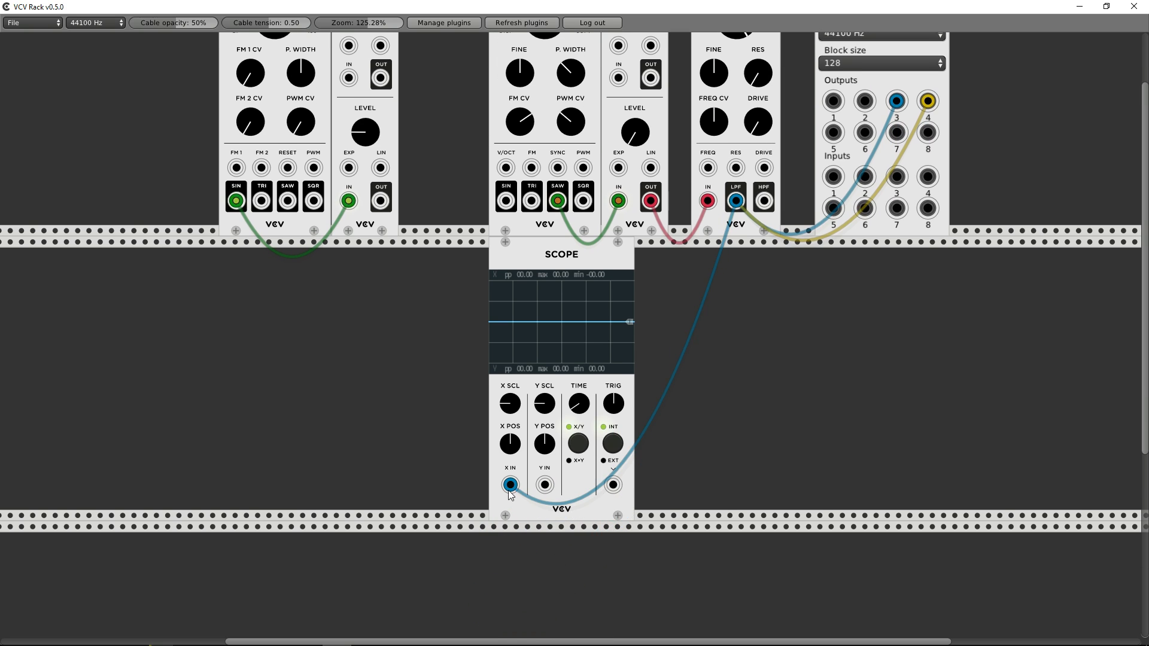
scroll(610, 358, up, 3)
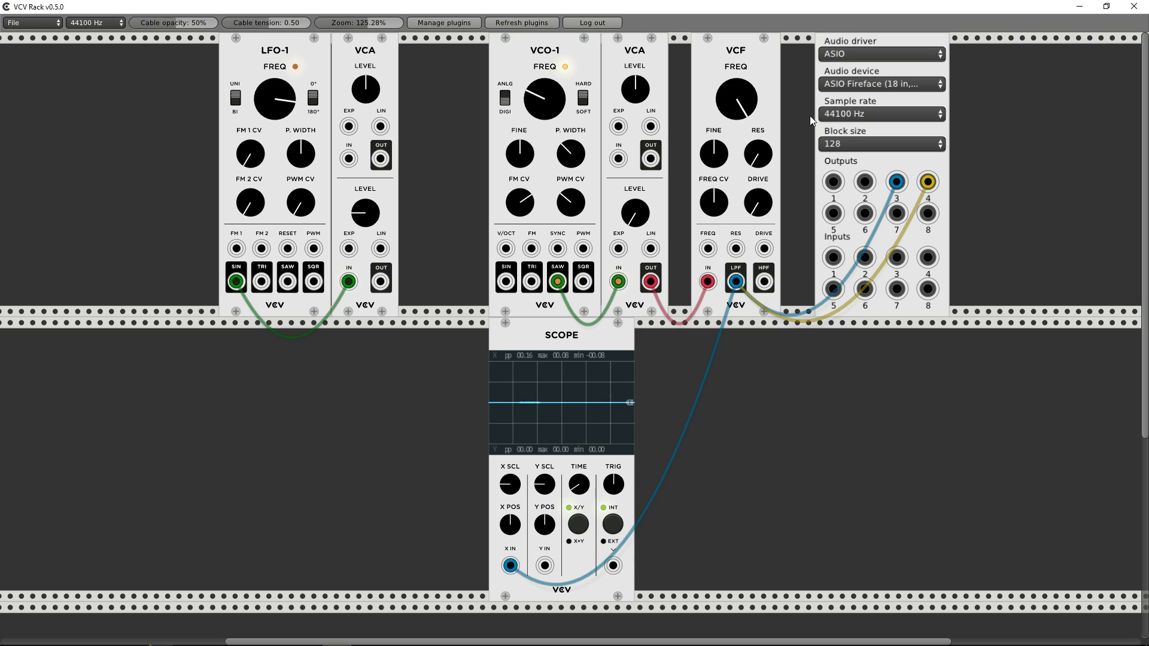
- Reposition the VCA between the VCF and the audio interface, clear its old patching, and feed audio outputs 3 and 4 from its output
drag(819, 127, 886, 128)
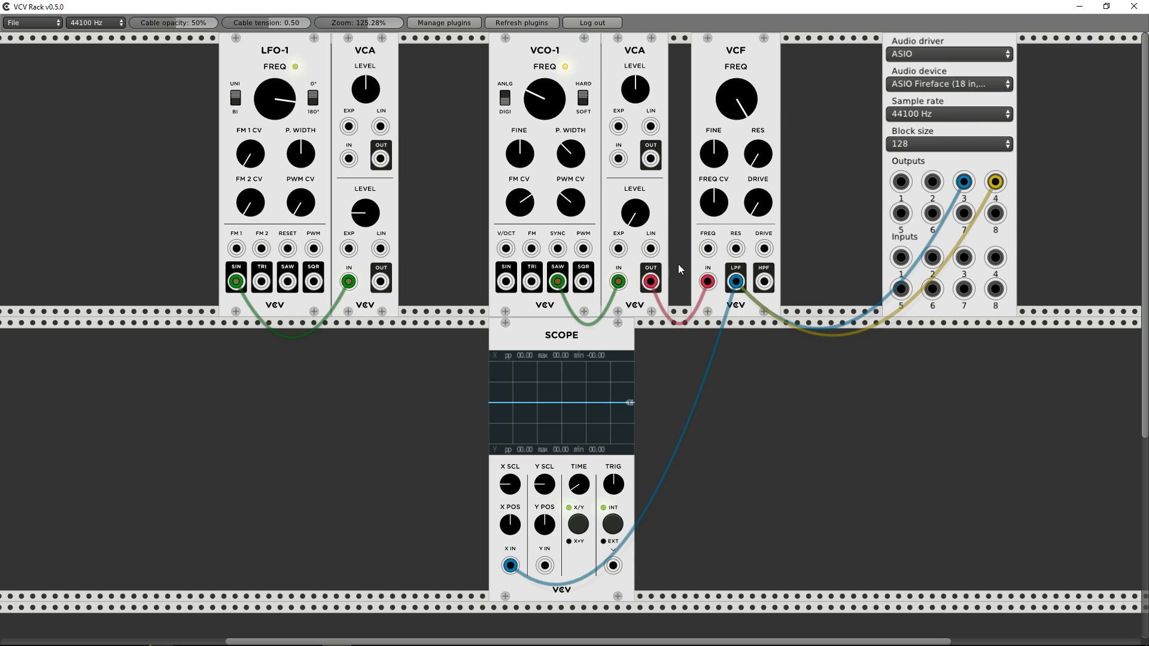
click(707, 281)
drag(619, 281, 662, 318)
drag(645, 271, 892, 270)
drag(741, 288, 864, 285)
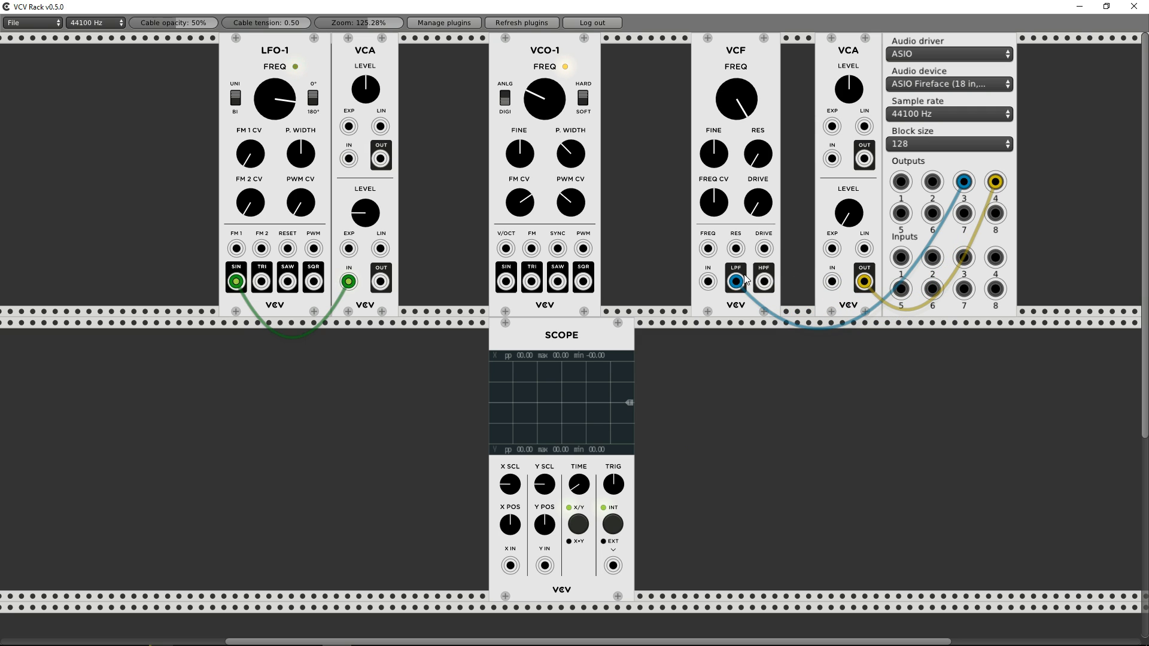
drag(737, 281, 860, 287)
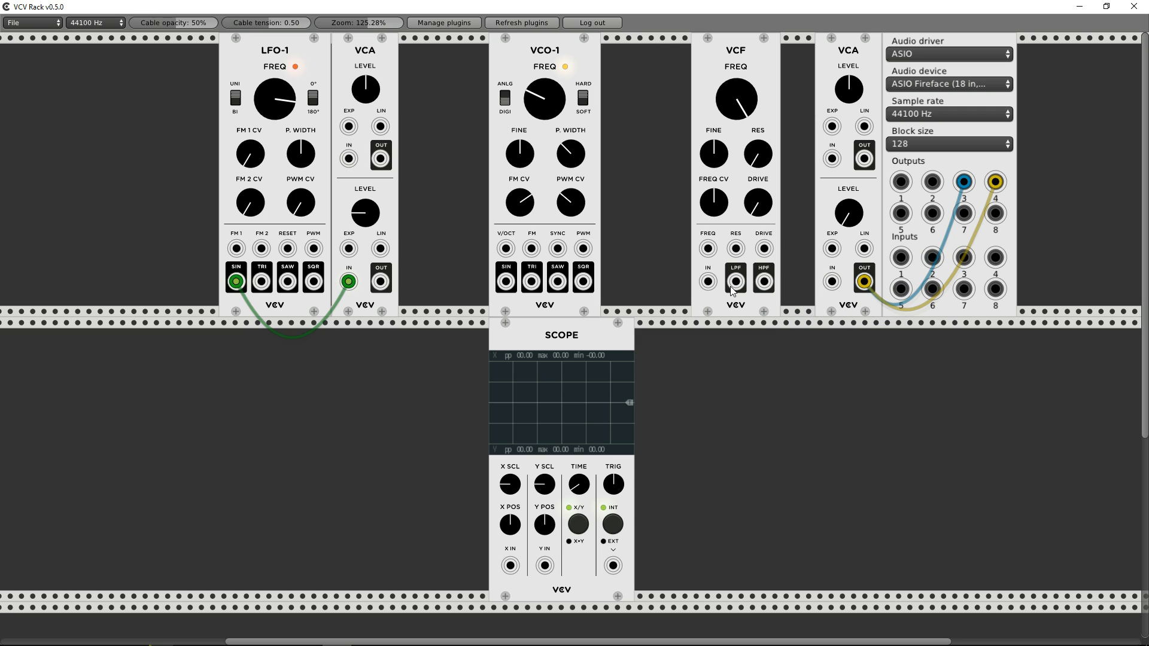
- Patch VCO-1's saw output into the VCF and its low-pass output into both the scope's X input and the VCA input
drag(707, 282, 557, 282)
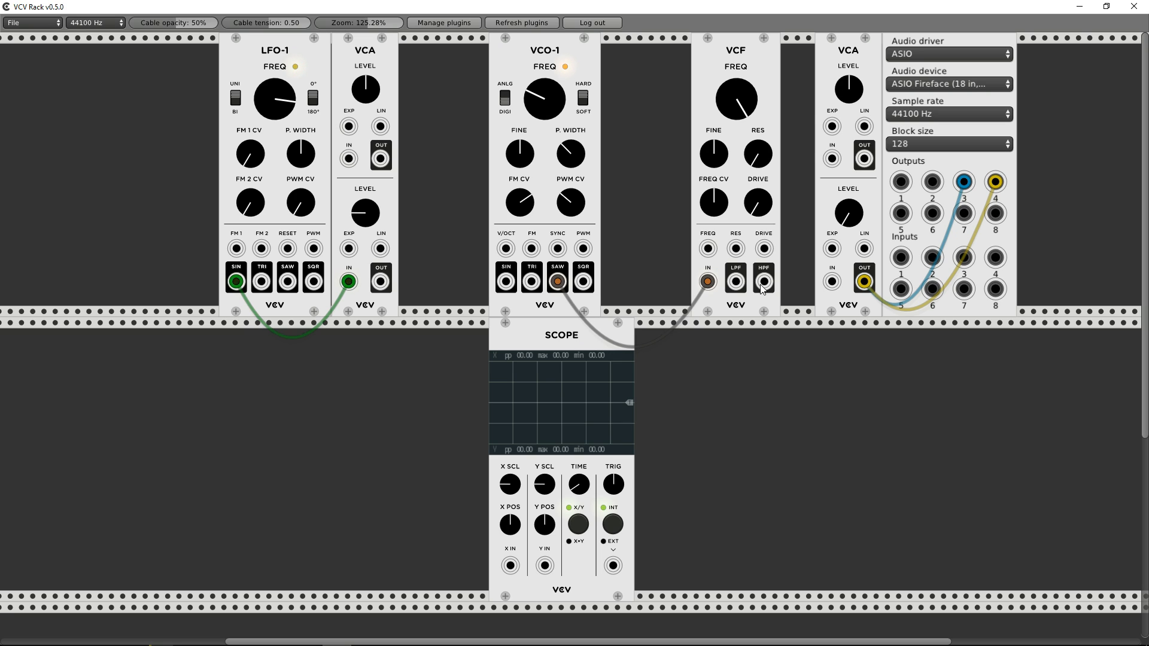
drag(736, 281, 510, 566)
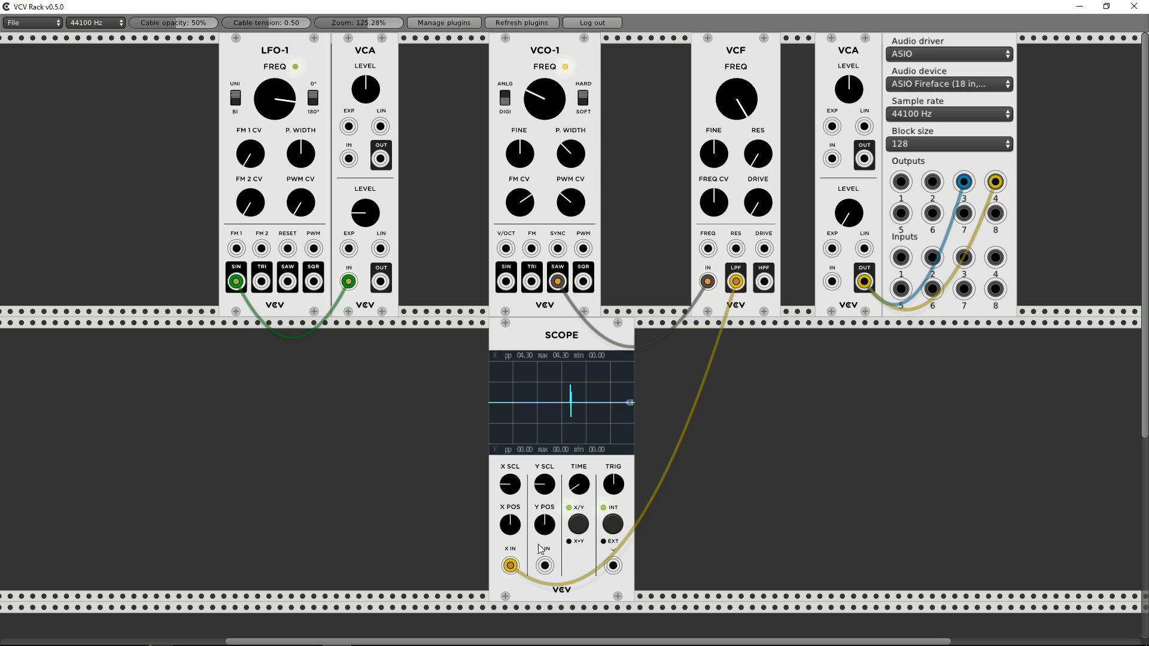
drag(736, 287, 510, 566)
drag(740, 270, 829, 282)
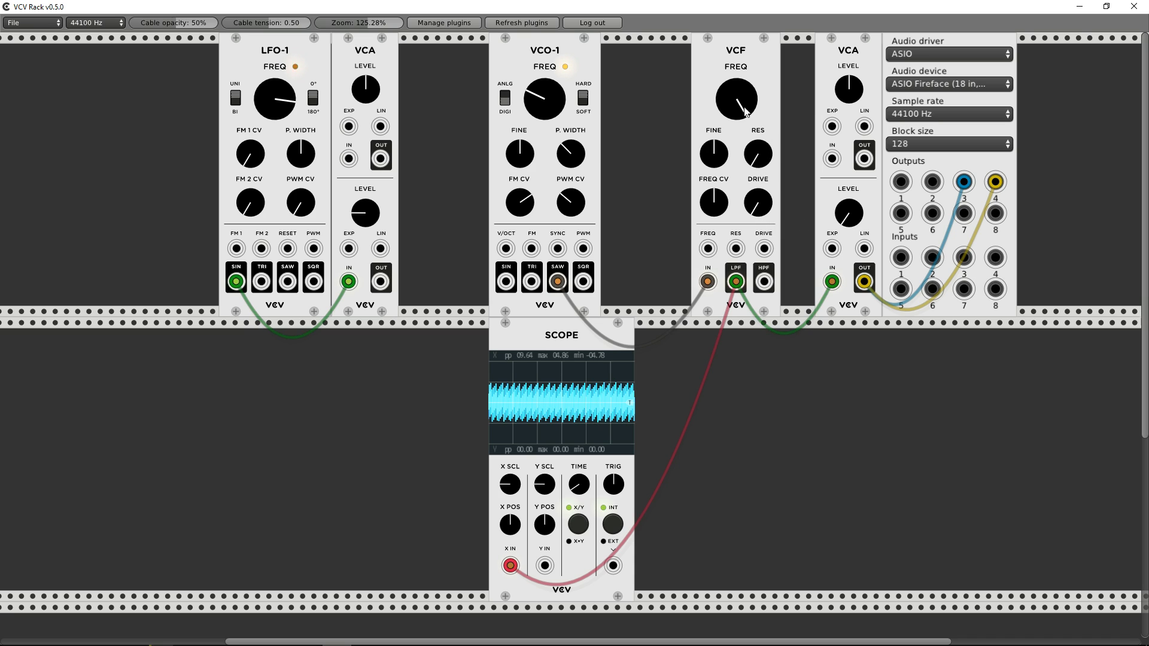
- Lower the VCF's cutoff frequency, then move the scope beneath the filter and shorten its time base to show single cycles
mouse_move(739, 103)
mouse_down()
mouse_move(740, 377)
mouse_move(740, 357)
mouse_up()
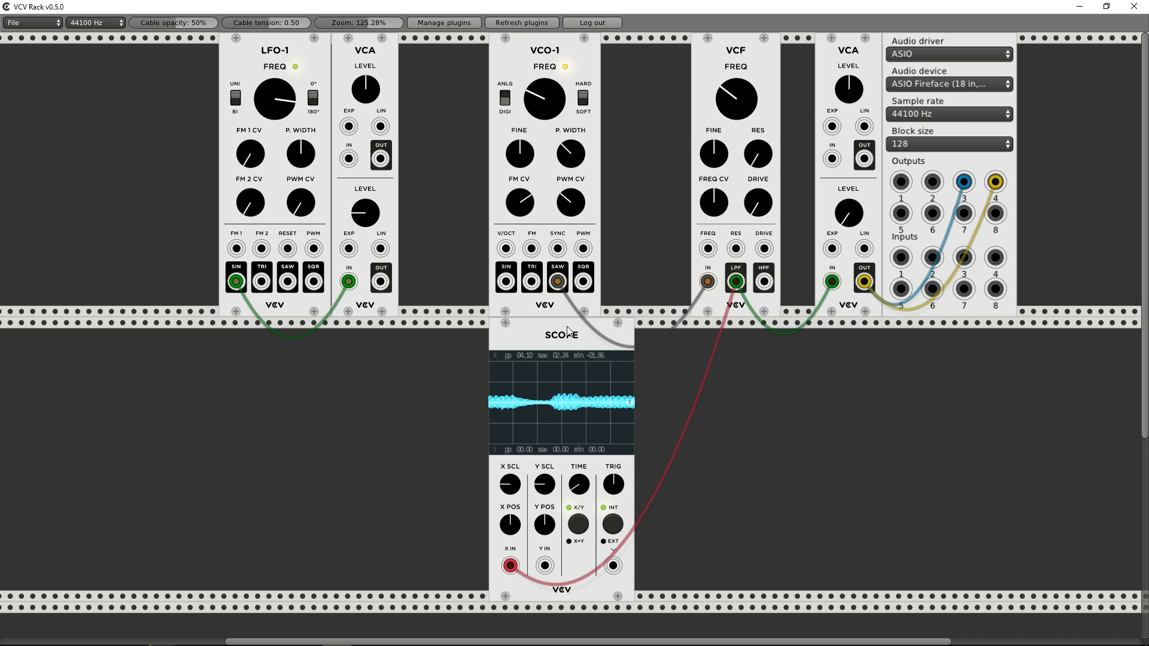
drag(546, 346, 659, 346)
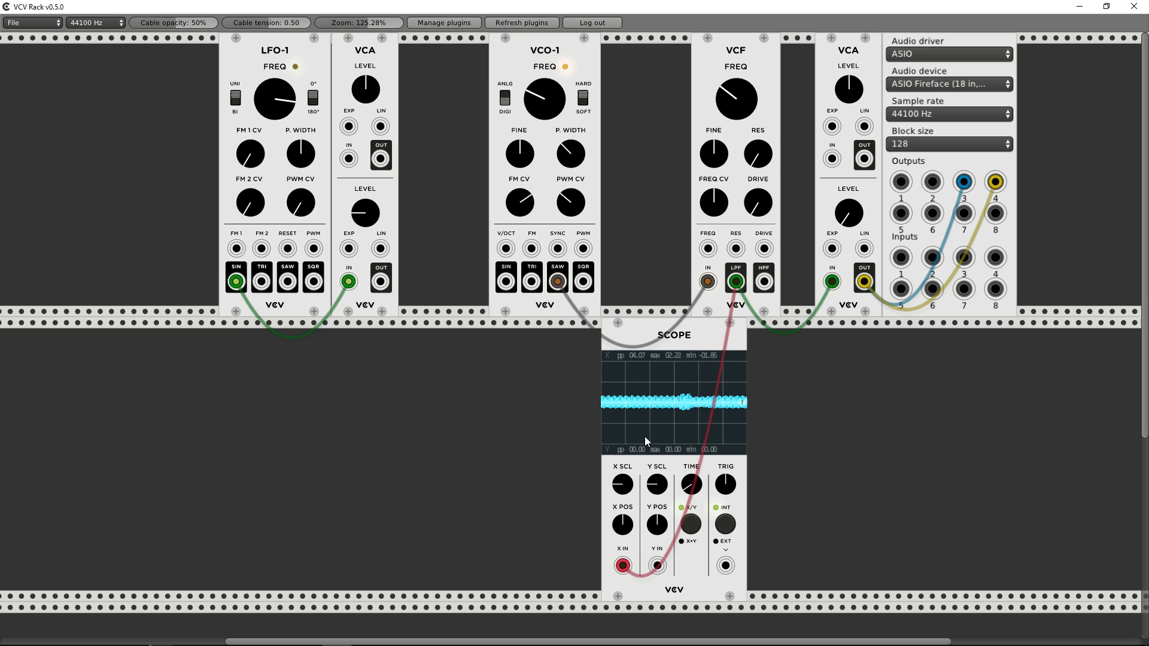
drag(691, 489, 692, 464)
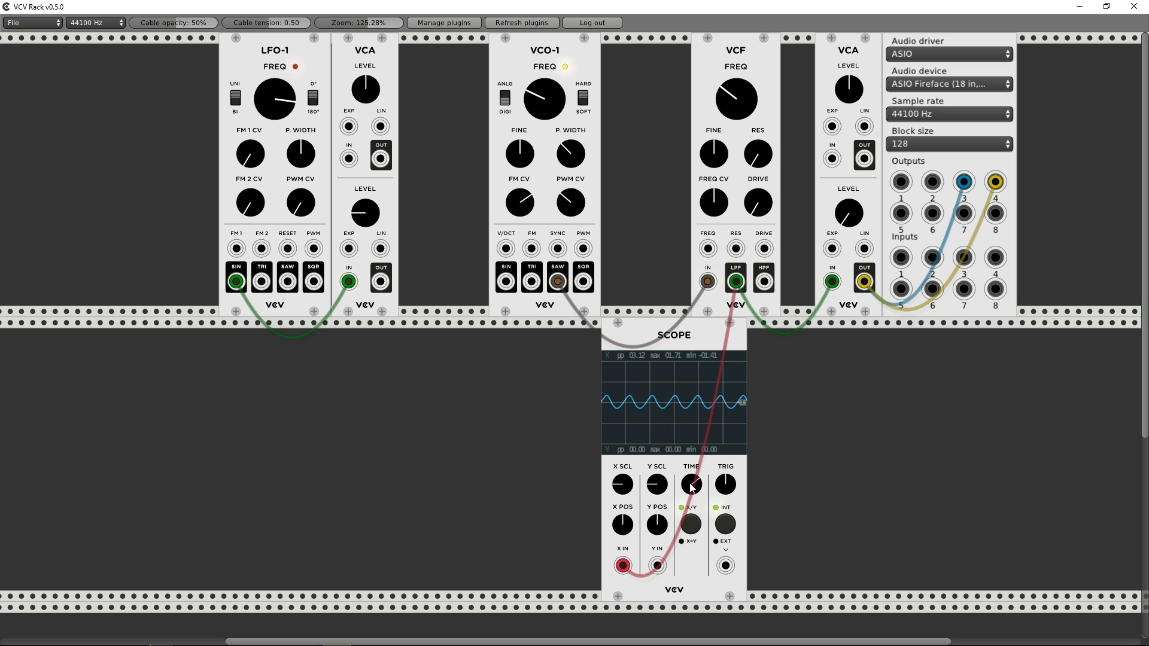
- Sweep the VCF's frequency between maximum and a low setting, finish in the upper range, and try the fine control
drag(741, 106, 741, 73)
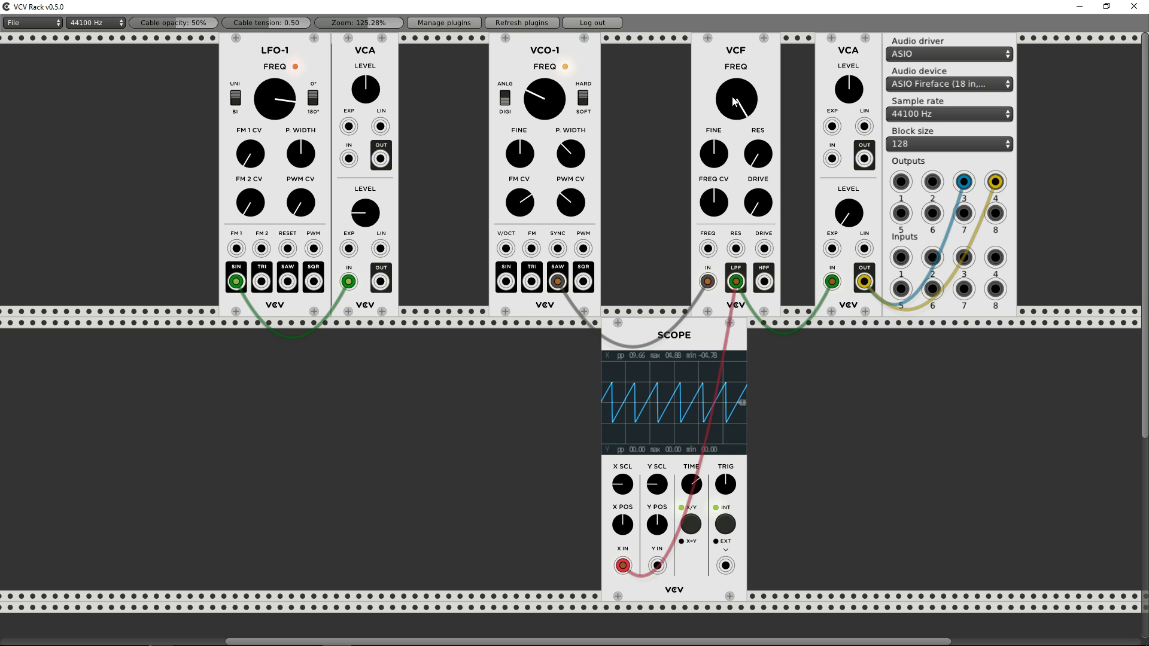
drag(734, 123, 734, 191)
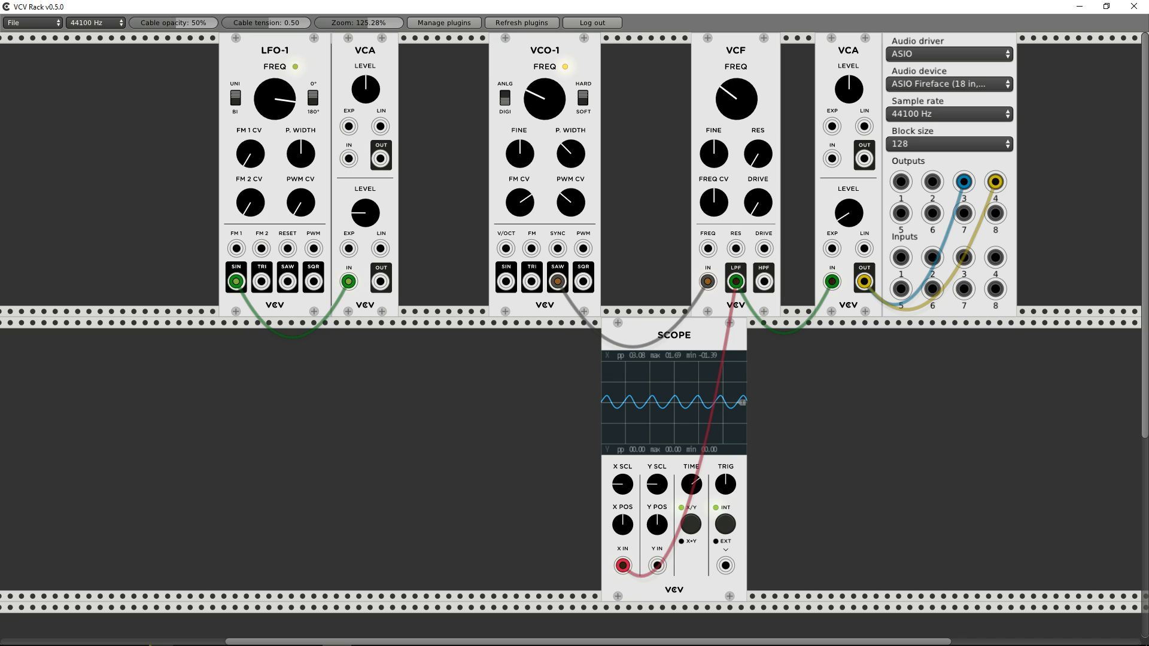
mouse_move(746, 123)
mouse_down()
mouse_move(746, 149)
mouse_move(746, 59)
mouse_up()
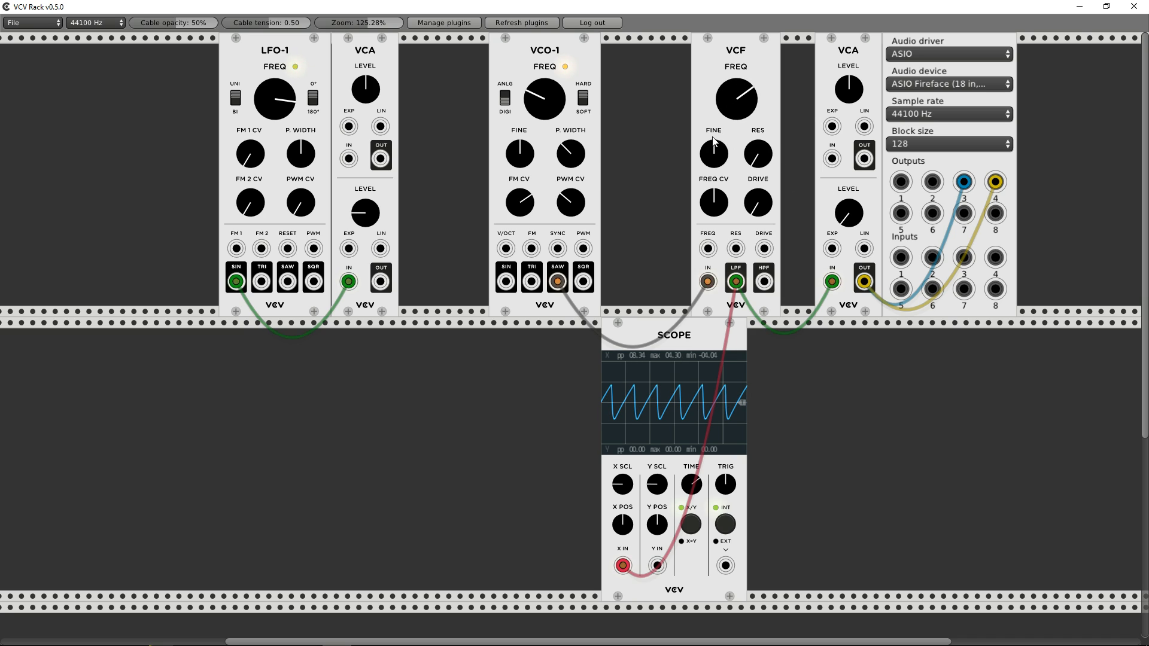
drag(714, 141, 738, 125)
drag(724, 163, 724, 173)
drag(714, 154, 758, 157)
- Sweep the VCF's resonance up to a high setting and back down near minimum
drag(758, 154, 758, 144)
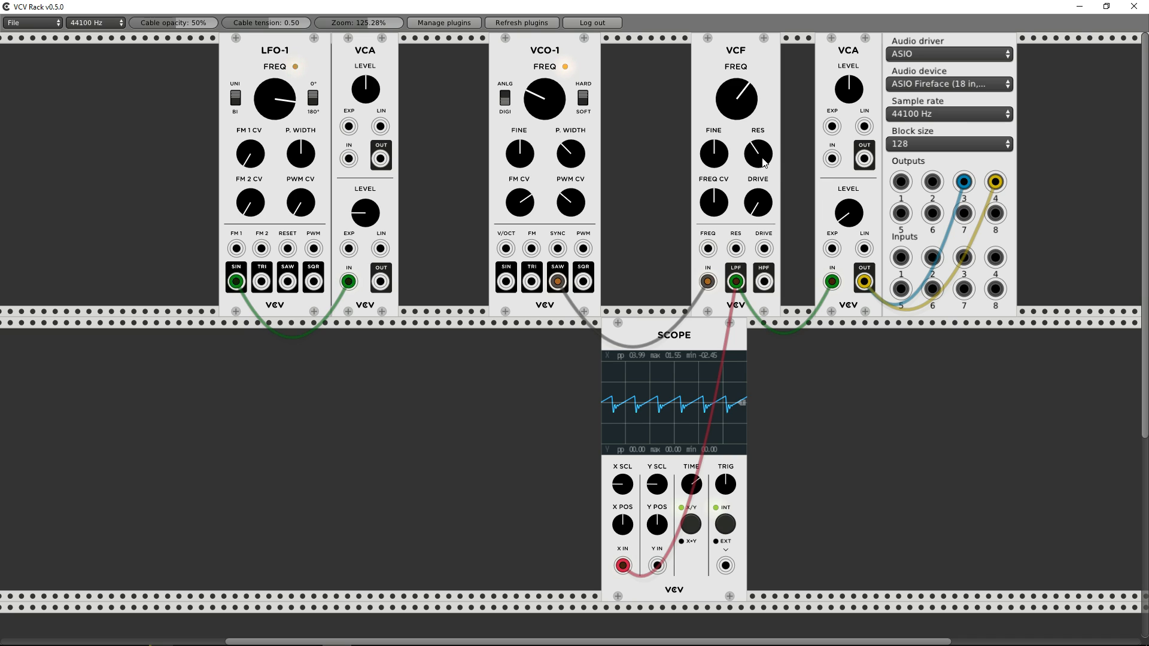
drag(758, 149, 758, 157)
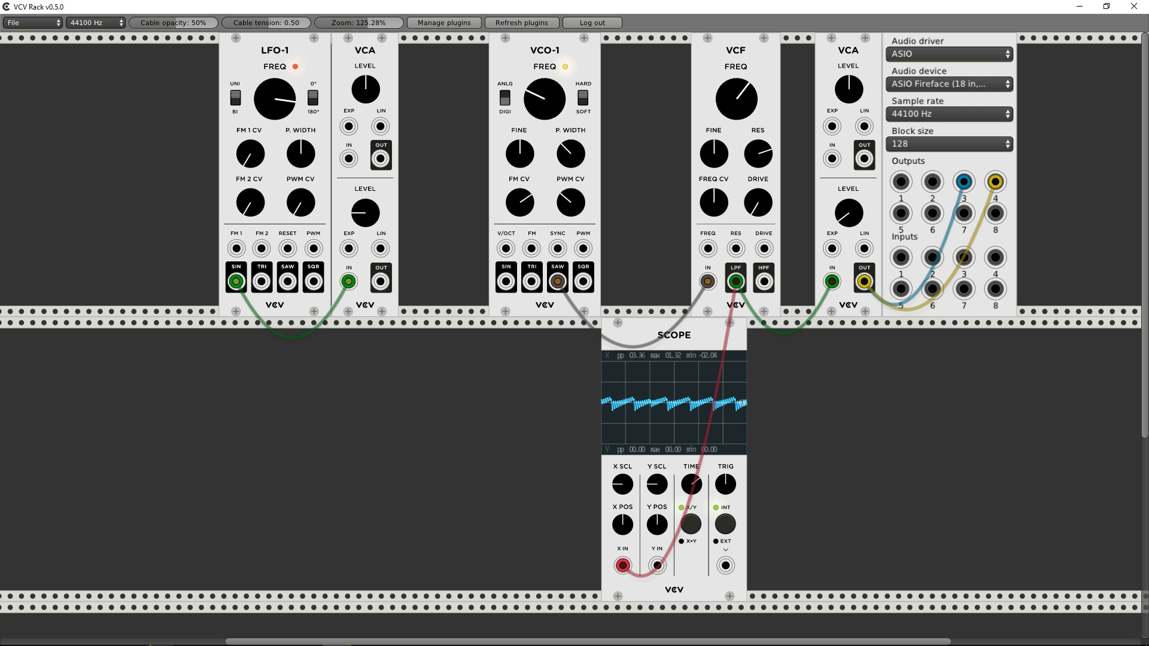
drag(758, 154, 771, 168)
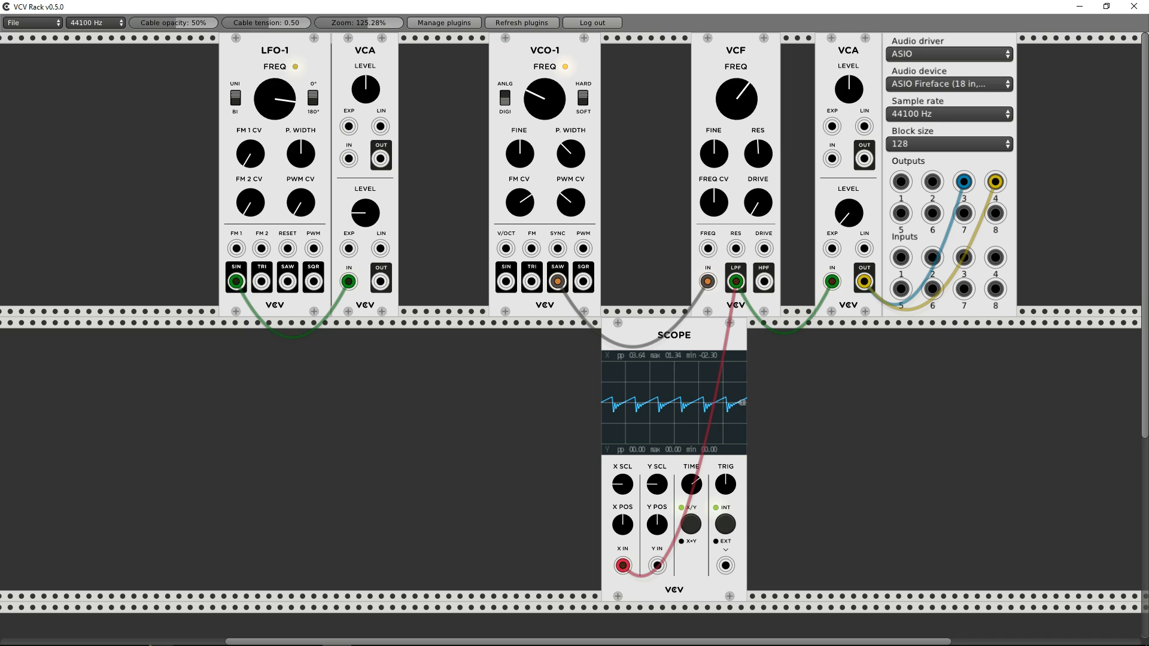
drag(753, 157, 754, 173)
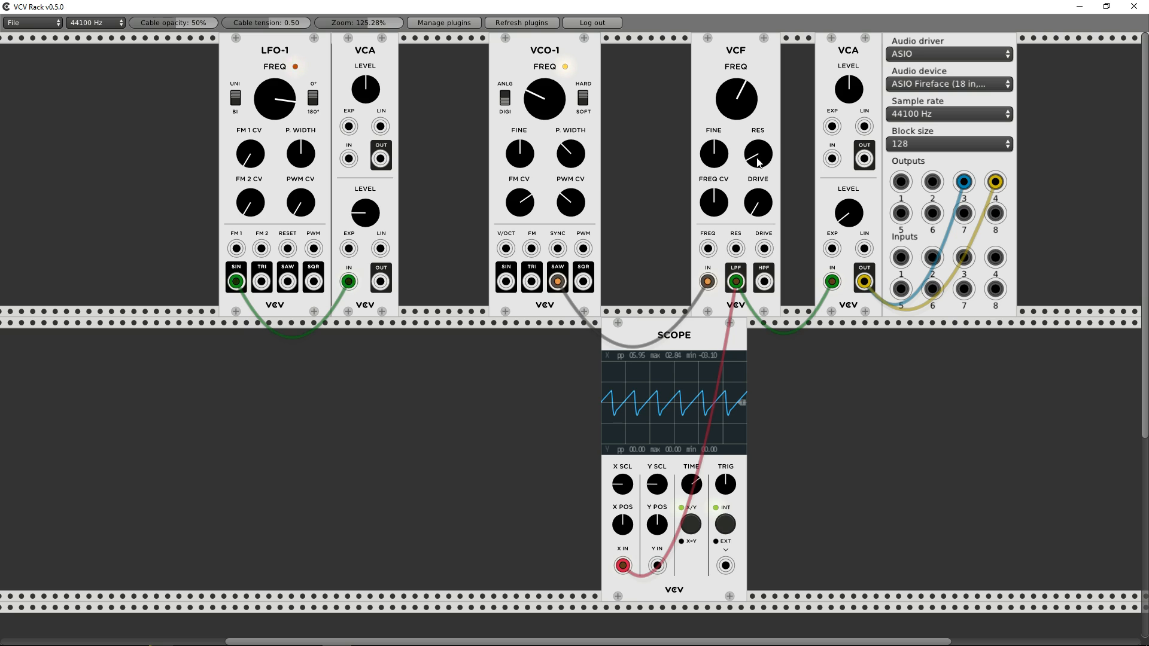
- Modulate the VCF's resonance directly with a slowed LFO-1 sine output, adjusting the filter's frequency and base resonance
drag(348, 282, 736, 248)
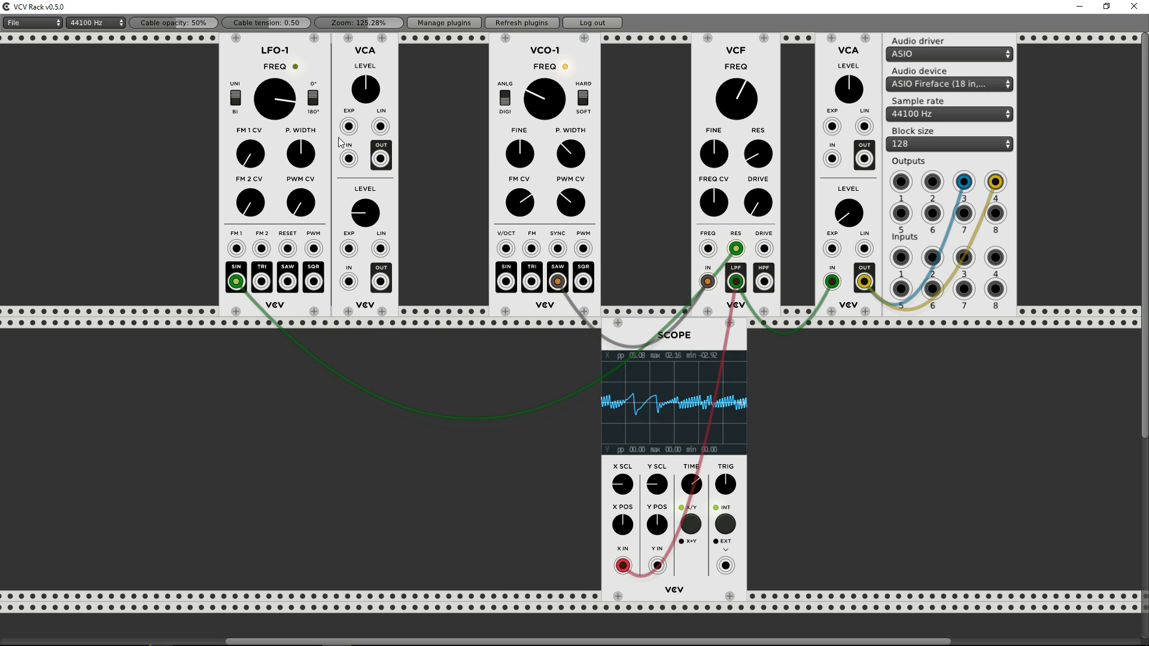
drag(275, 99, 275, 82)
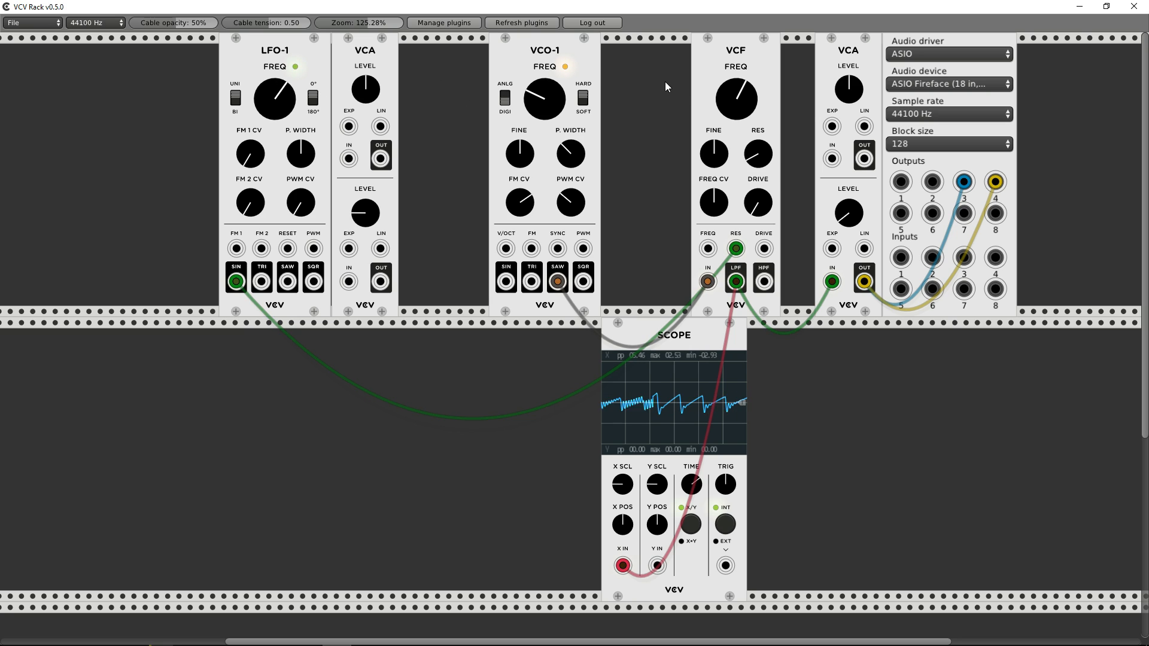
drag(736, 98, 736, 104)
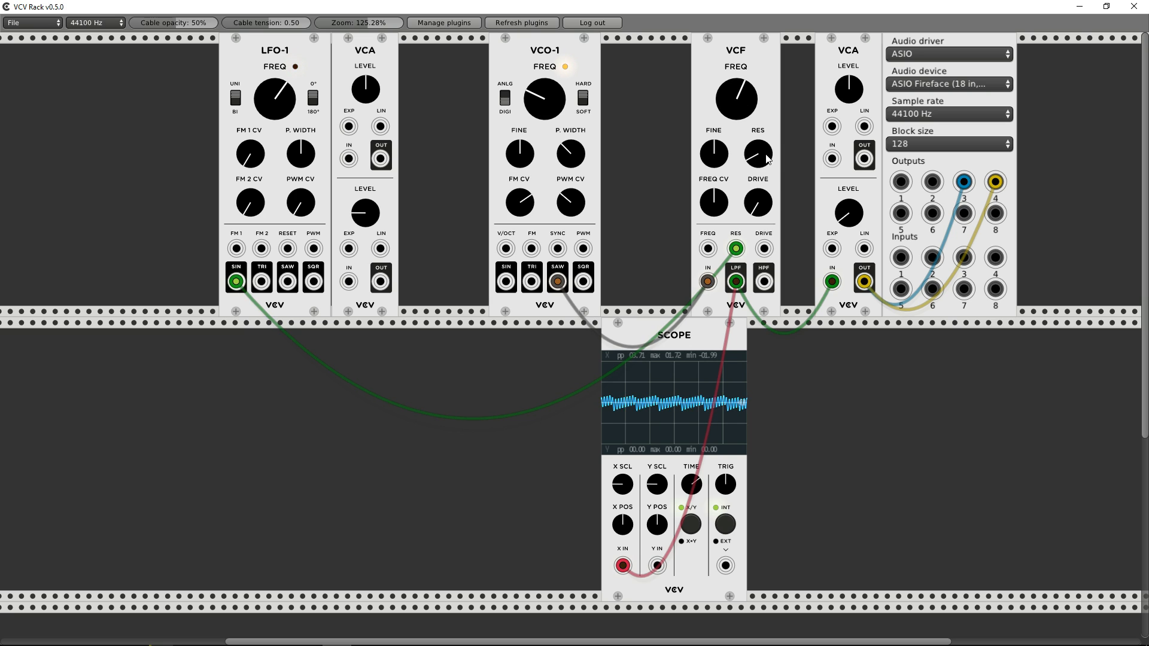
drag(758, 156, 759, 161)
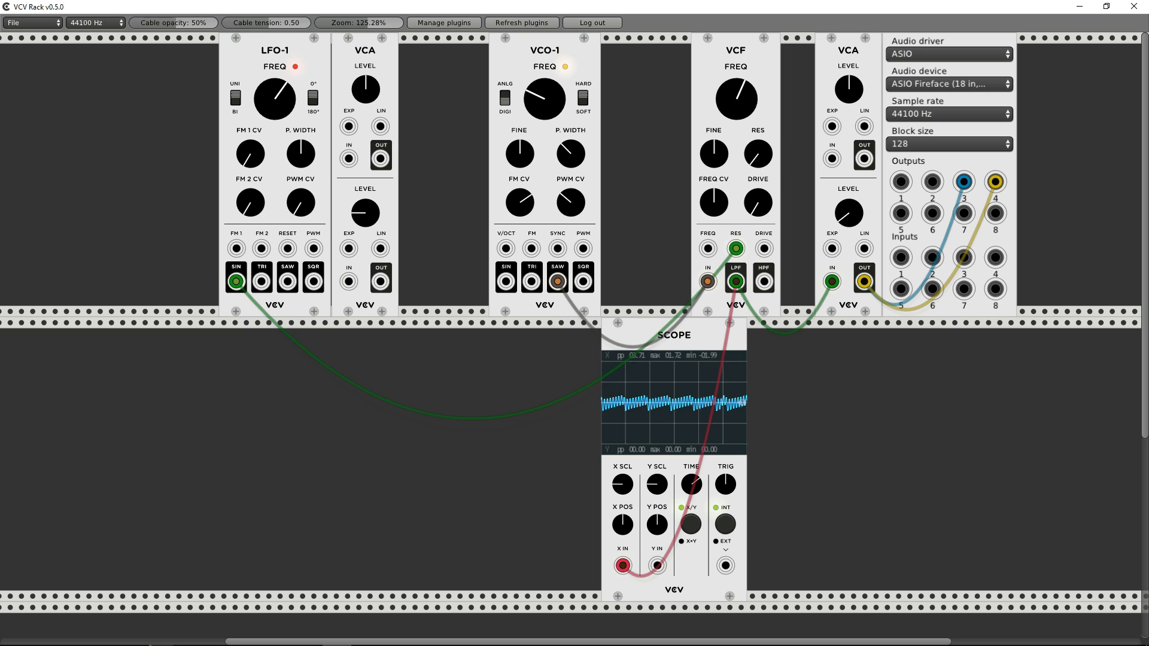
drag(737, 99, 740, 90)
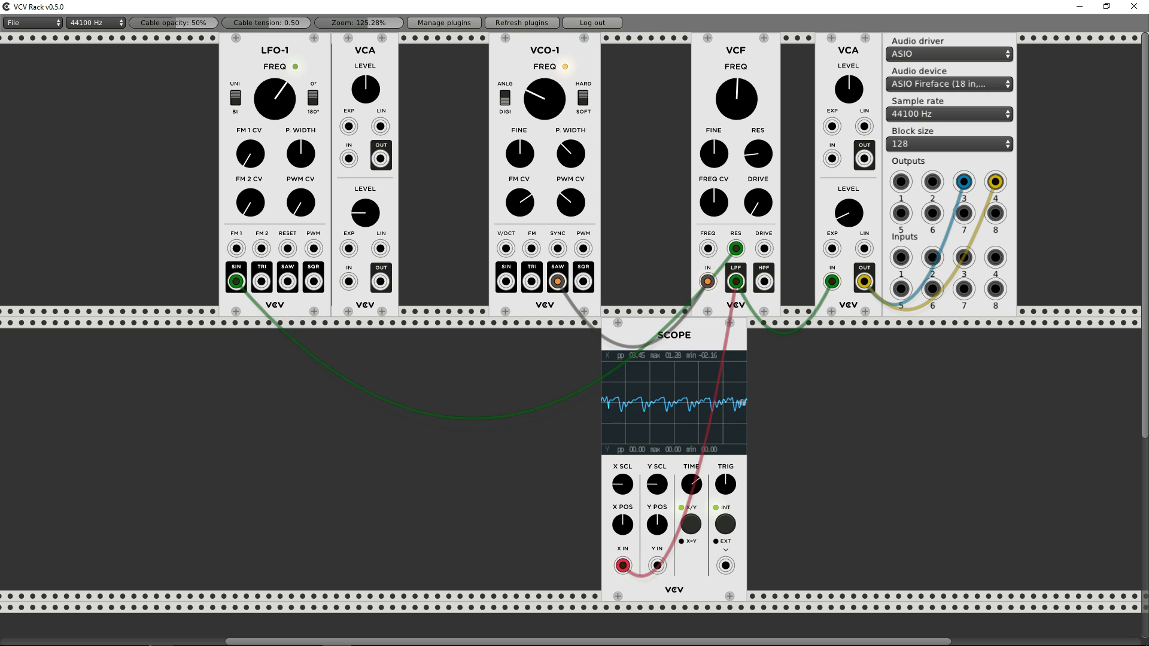
- Route LFO-1's sine through its VCA into the VCF's resonance input, raise the VCA level, and lower the filter's frequency slightly
mouse_move(736, 248)
mouse_down()
mouse_move(349, 281)
mouse_move(384, 300)
mouse_move(736, 248)
mouse_up()
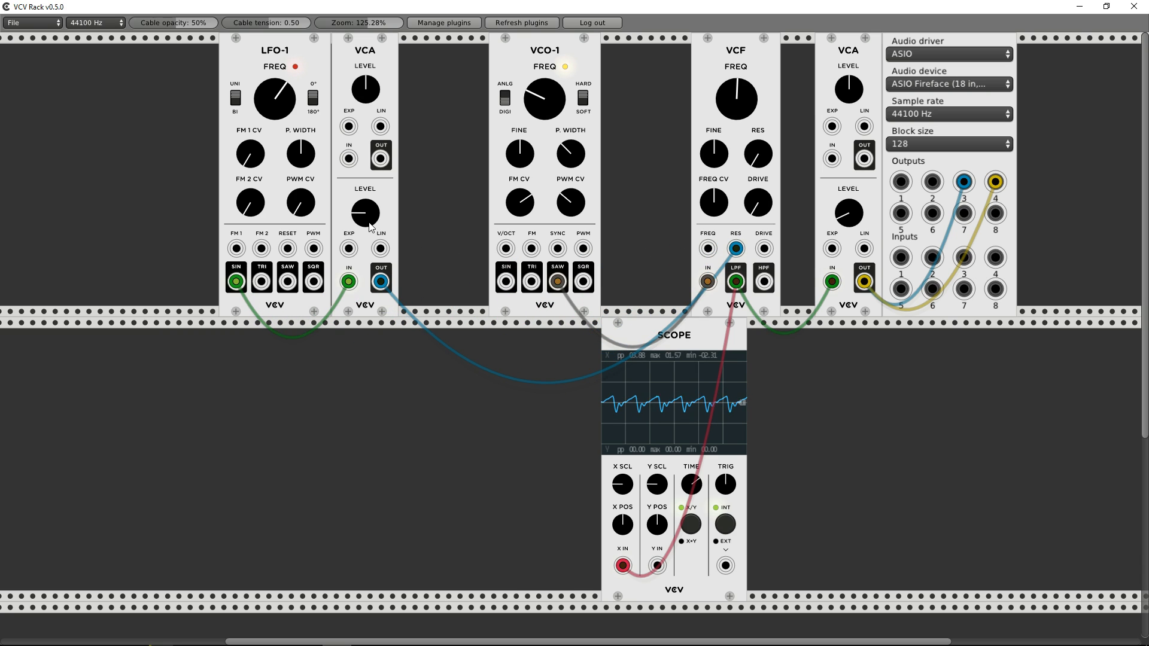
drag(369, 224, 370, 209)
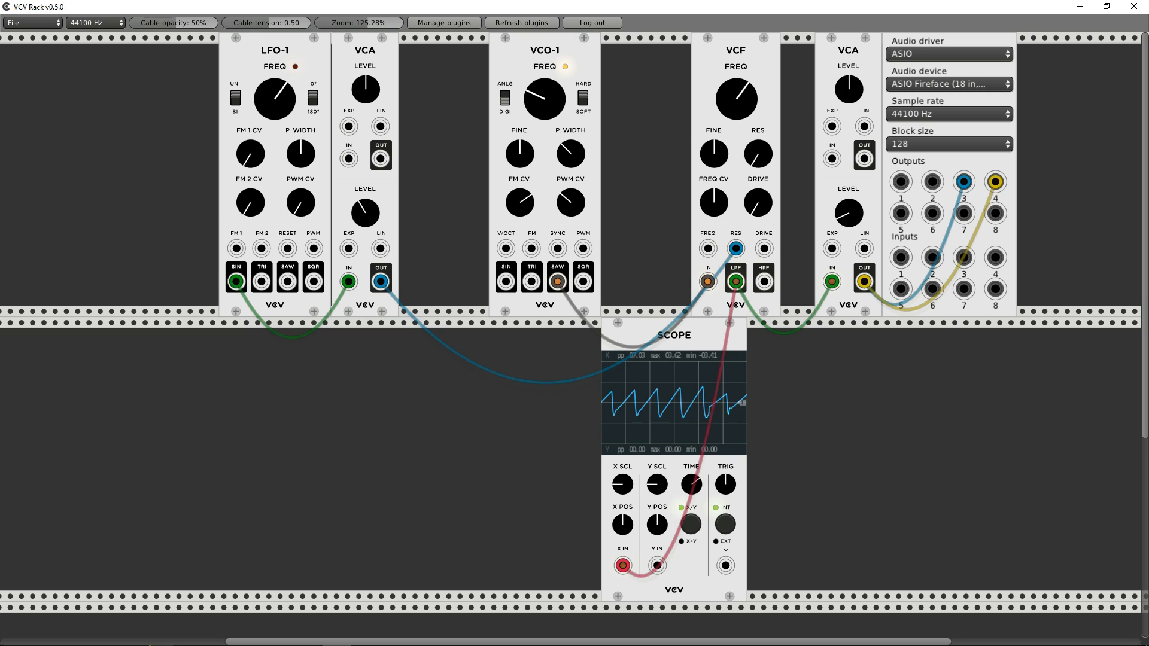
mouse_move(758, 154)
mouse_down()
mouse_move(758, 144)
mouse_move(763, 156)
mouse_up()
drag(741, 112, 741, 122)
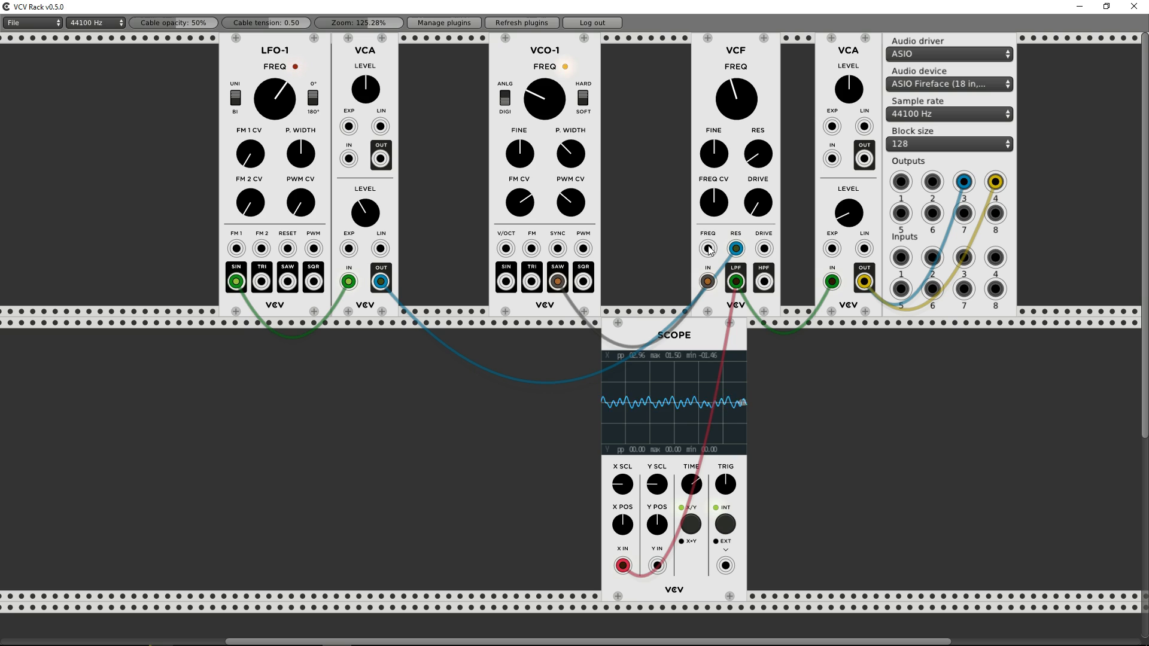
- Add a second Fundamental LFO-1 module below the existing LFO-1 and its VCA
right_click(304, 405)
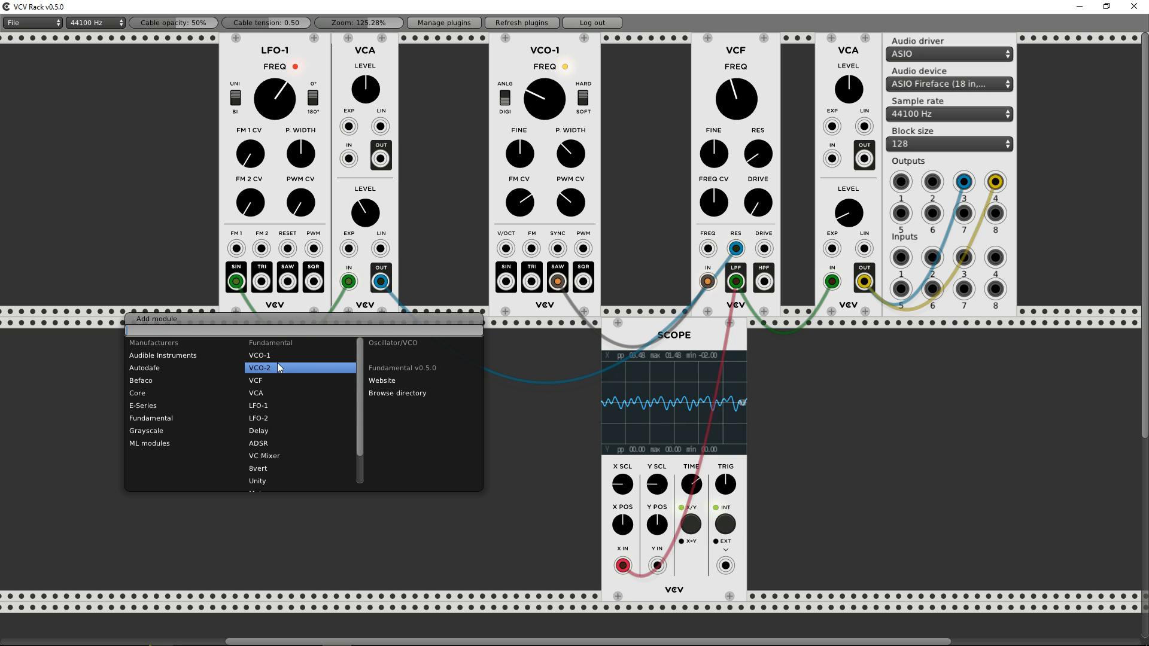
click(280, 405)
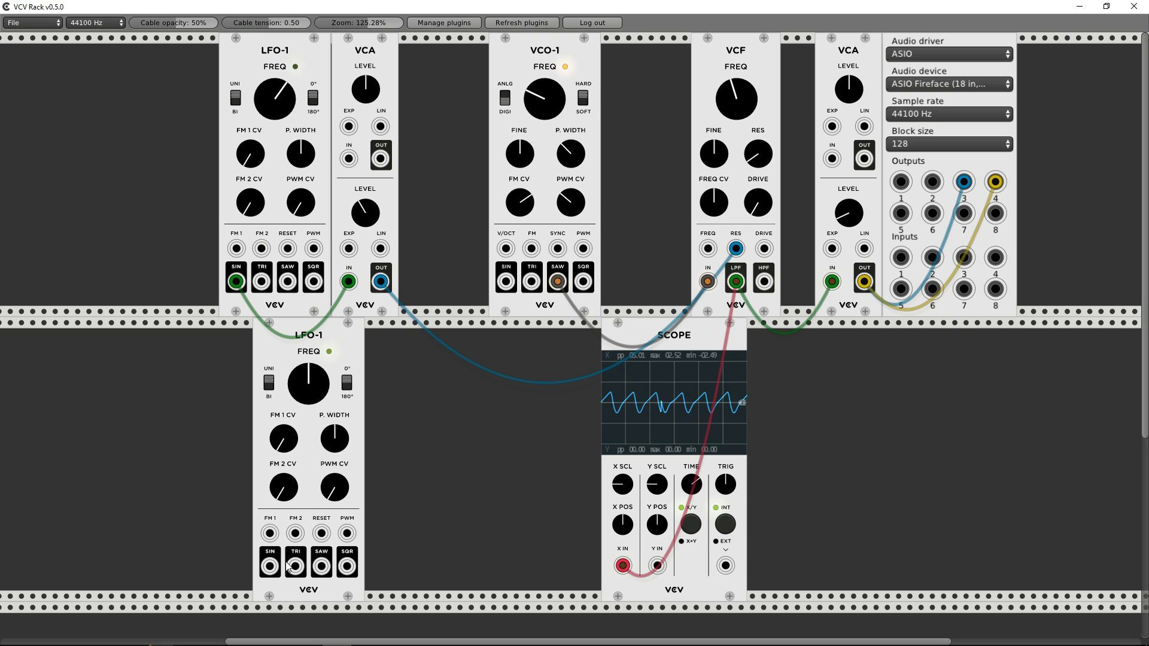
- Modulate the VCF's frequency with the lower LFO-1's sine output, speeding up that LFO and raising the filter's base frequency slightly
drag(270, 565, 707, 248)
drag(308, 384, 308, 335)
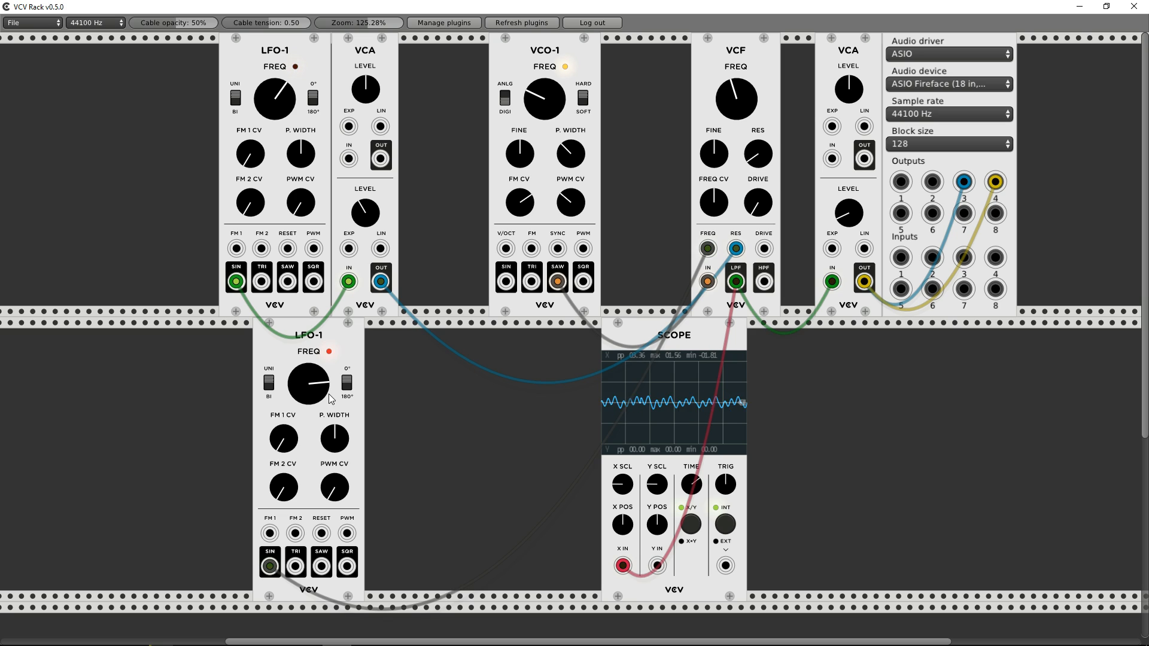
drag(736, 99, 737, 90)
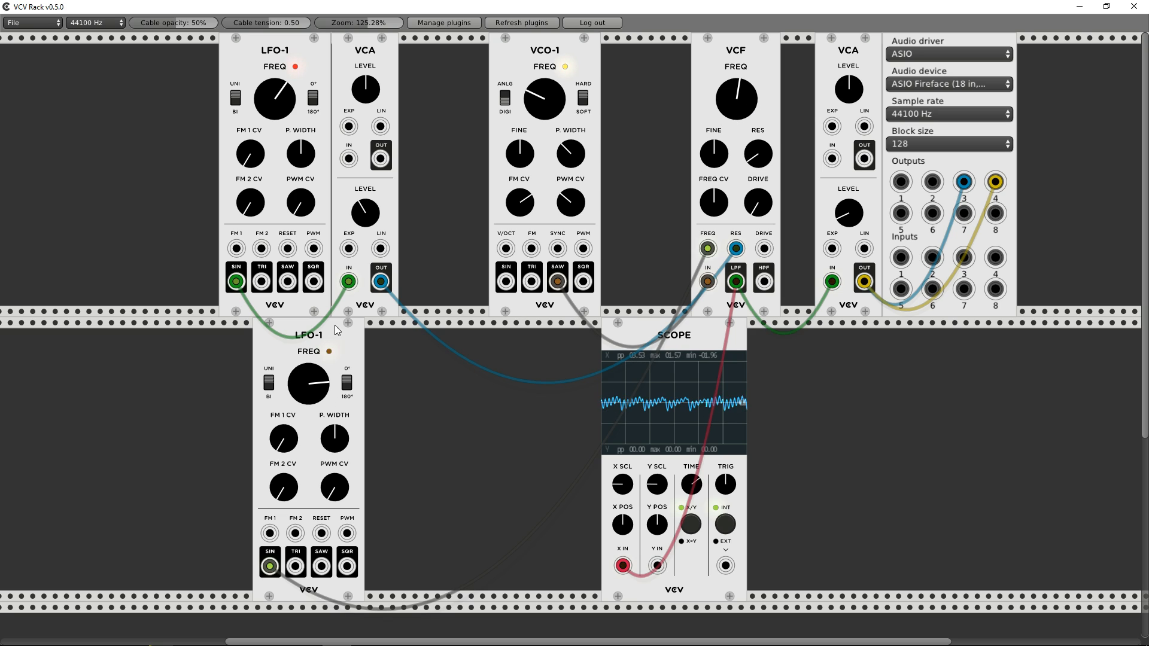
drag(309, 384, 308, 368)
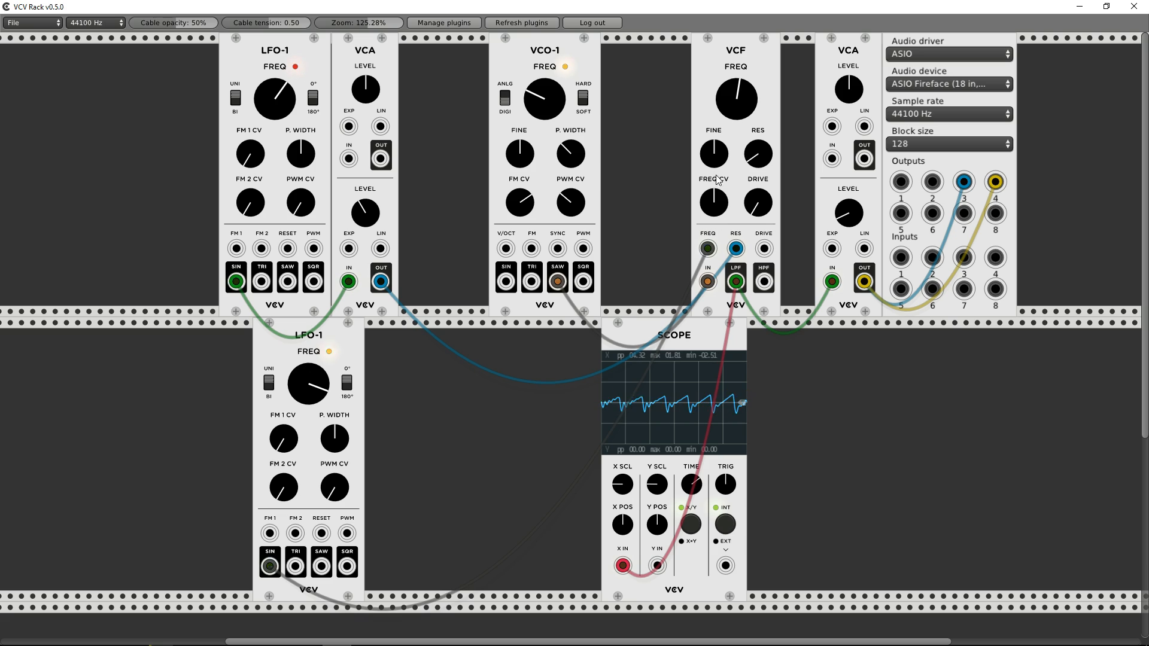
- Raise the VCF's FREQ CV amount slightly, readjust its base frequency around the middle, and vary the lower LFO-1's rate
mouse_move(715, 203)
mouse_down()
mouse_move(715, 189)
mouse_move(710, 202)
mouse_up()
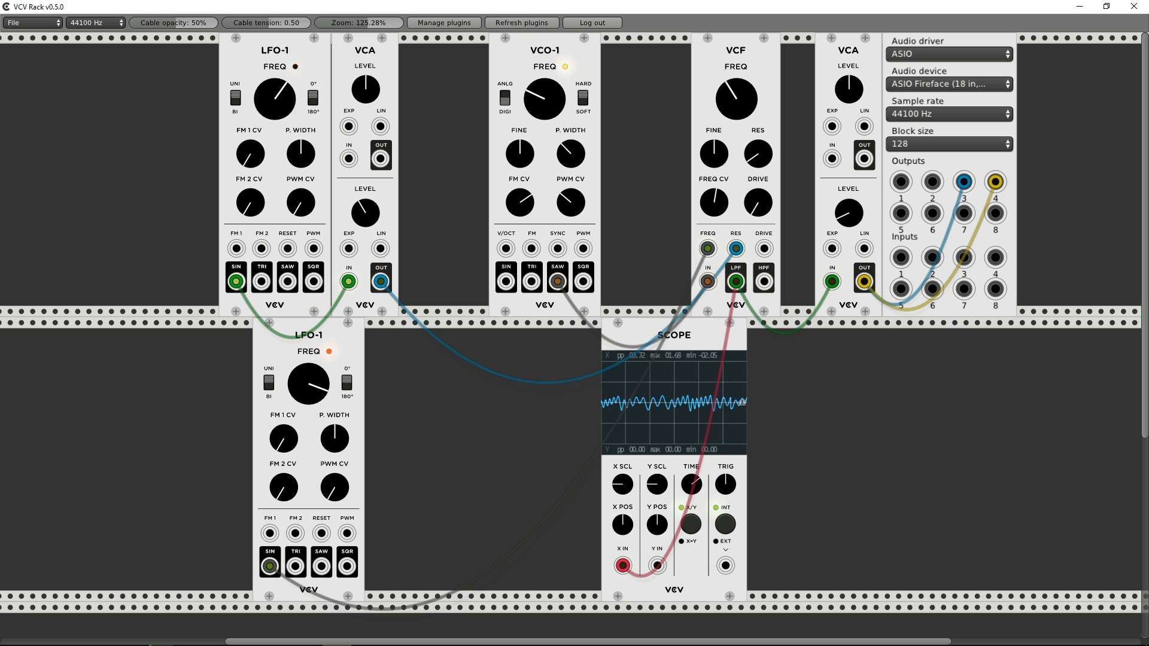
drag(736, 99, 737, 84)
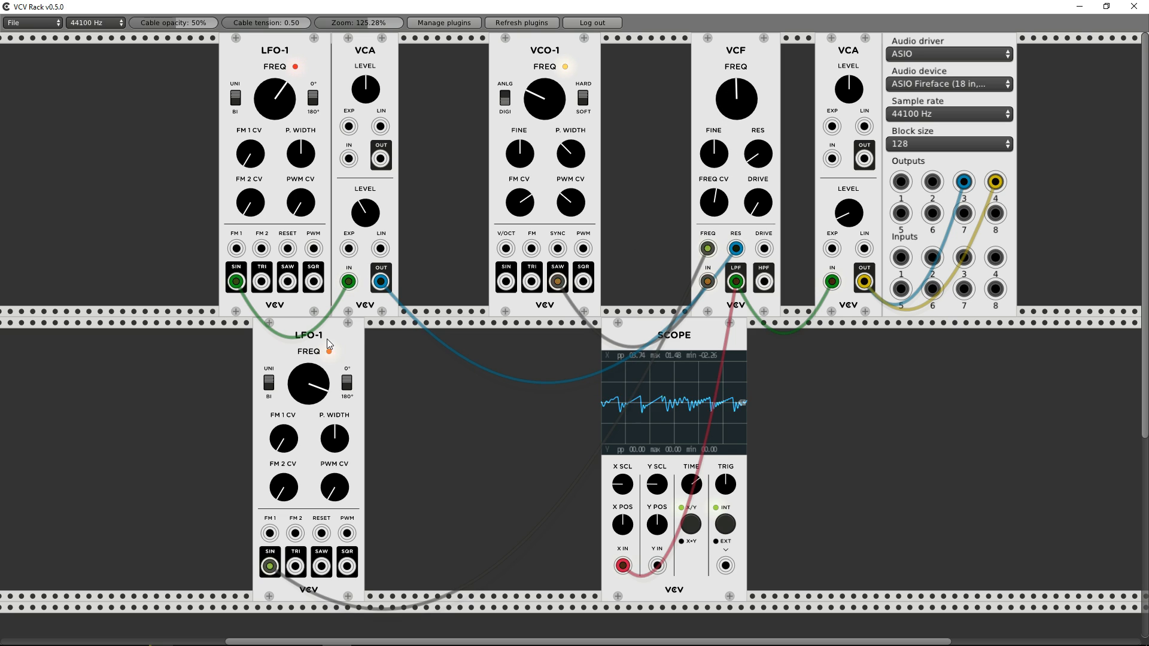
drag(303, 379, 302, 401)
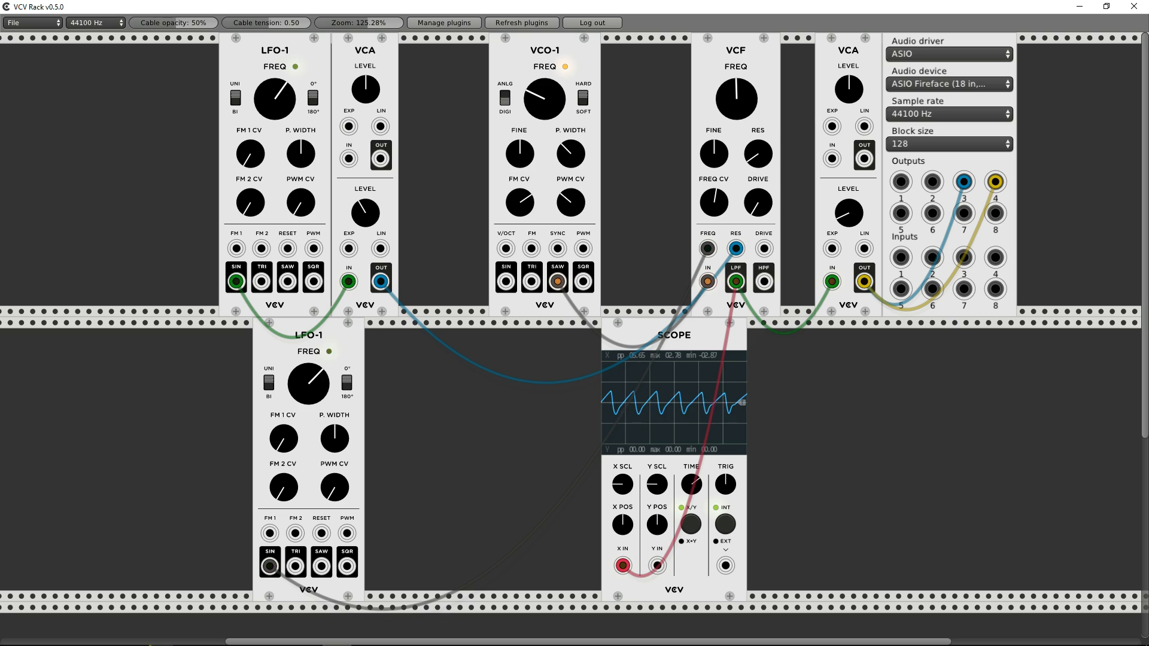
mouse_move(308, 383)
mouse_down()
mouse_move(308, 393)
mouse_move(308, 363)
mouse_up()
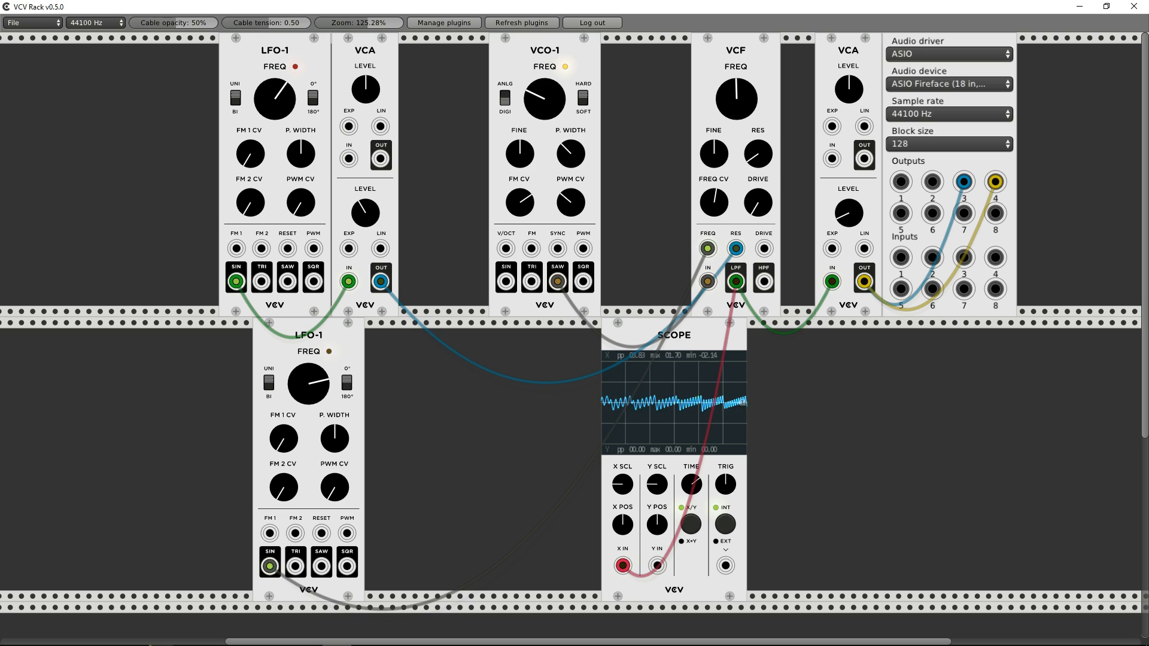
drag(733, 91, 732, 82)
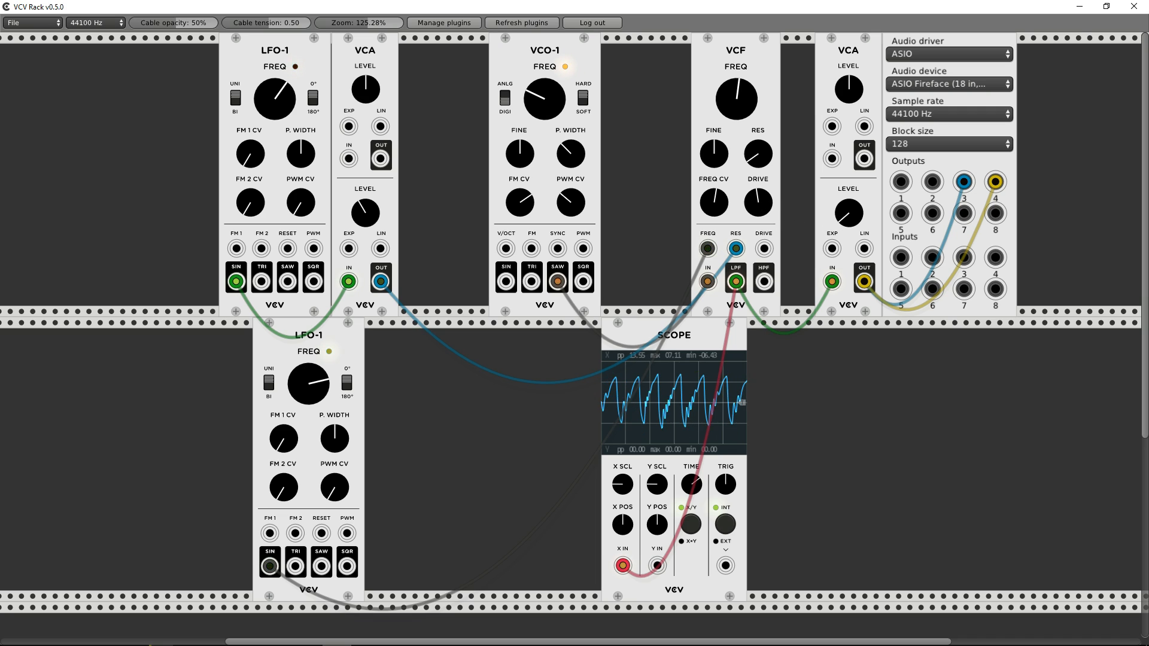
- Sweep the VCF's drive up and down several times, leave it at a low setting, and slow the lower LFO-1 slightly
drag(758, 202, 759, 101)
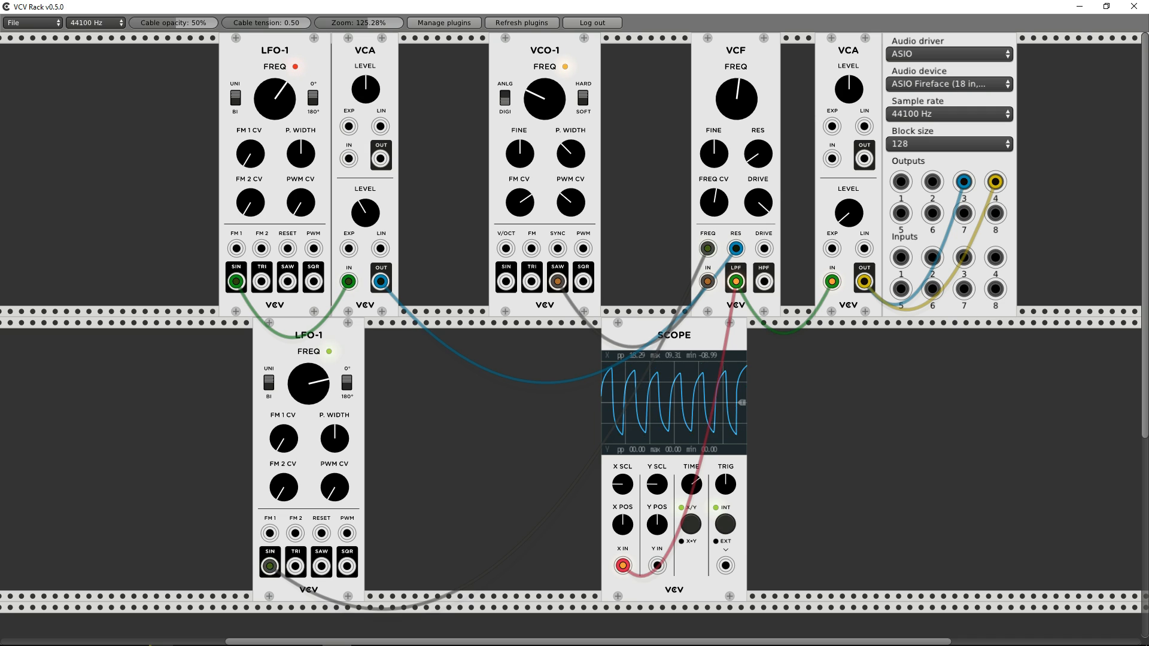
drag(758, 203, 758, 335)
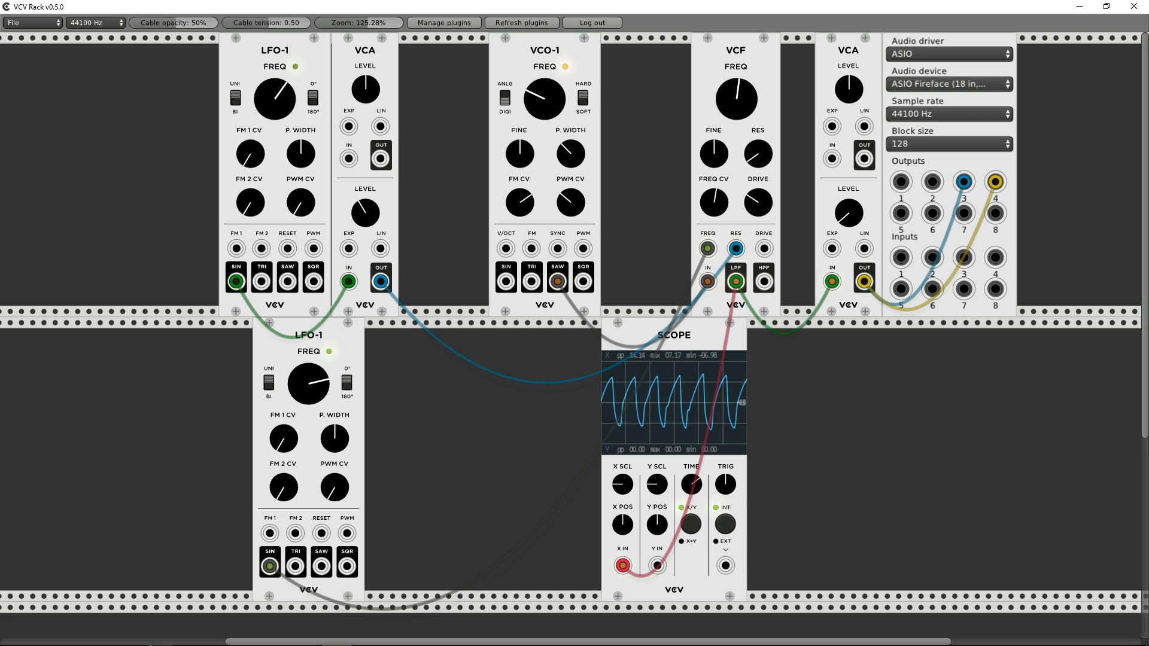
drag(759, 202, 758, 78)
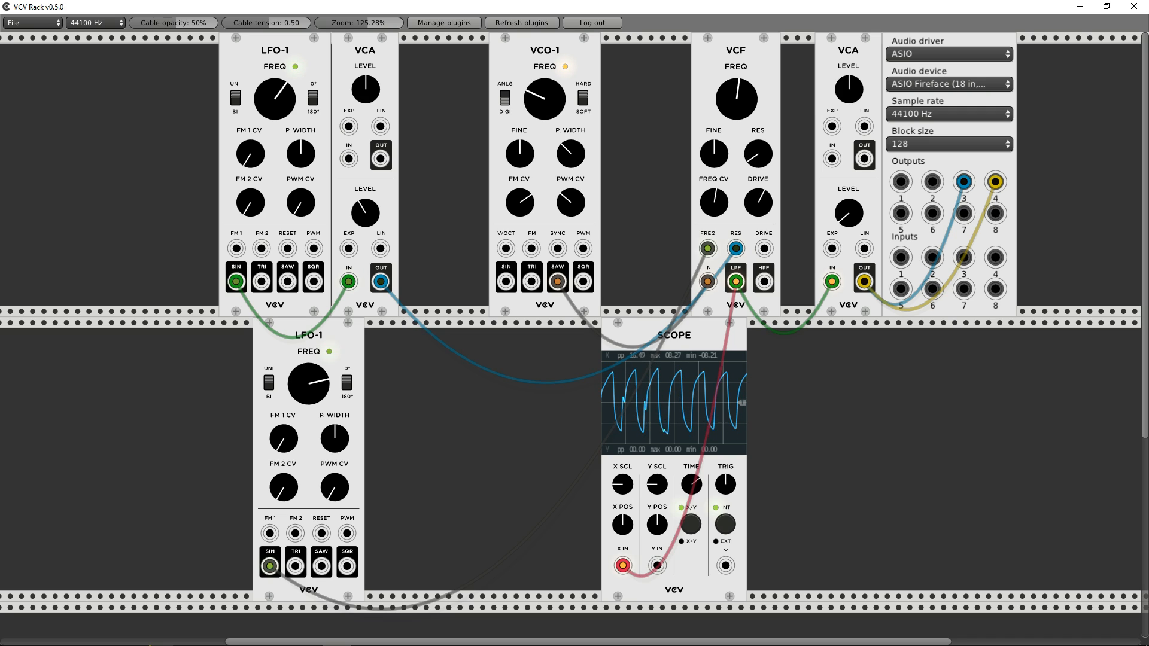
drag(759, 202, 759, 98)
drag(758, 202, 758, 287)
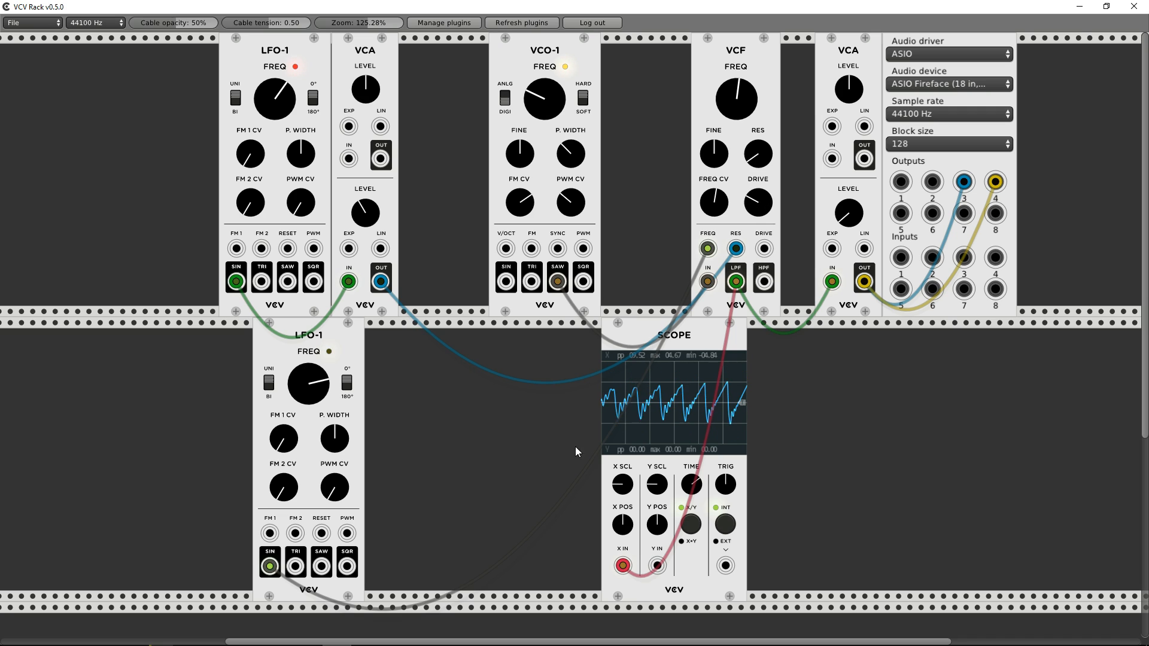
mouse_move(323, 394)
mouse_down()
mouse_move(322, 446)
mouse_move(323, 409)
mouse_up()
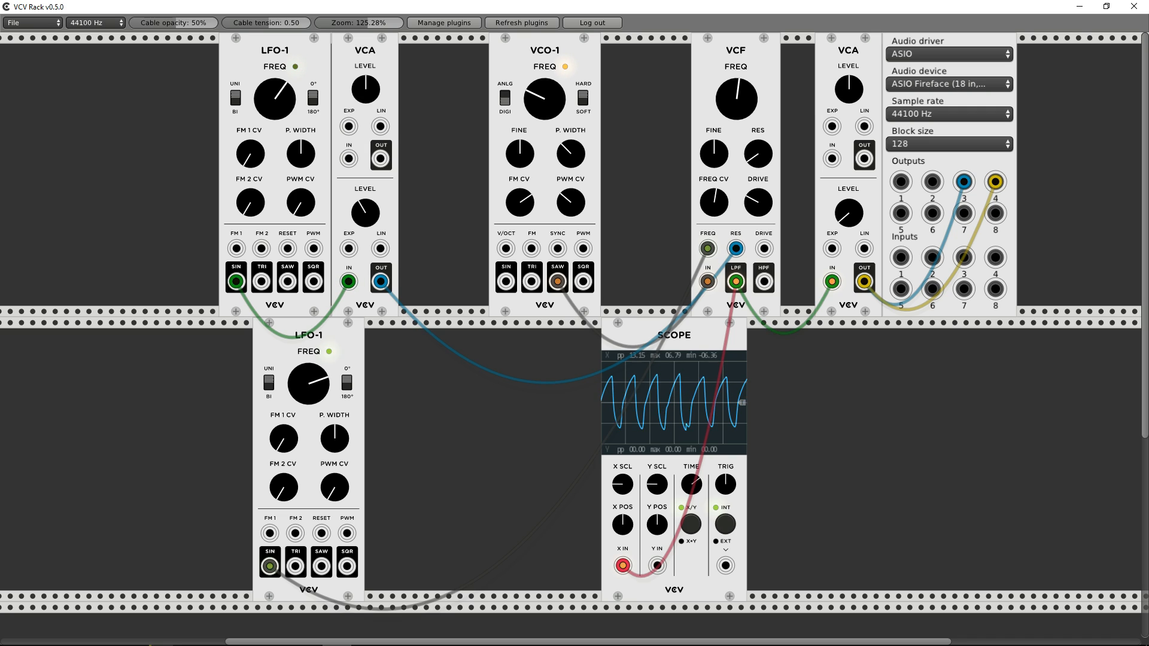
- Duplicate the lower LFO-1 and place the copy between it and the scope
right_click(344, 350)
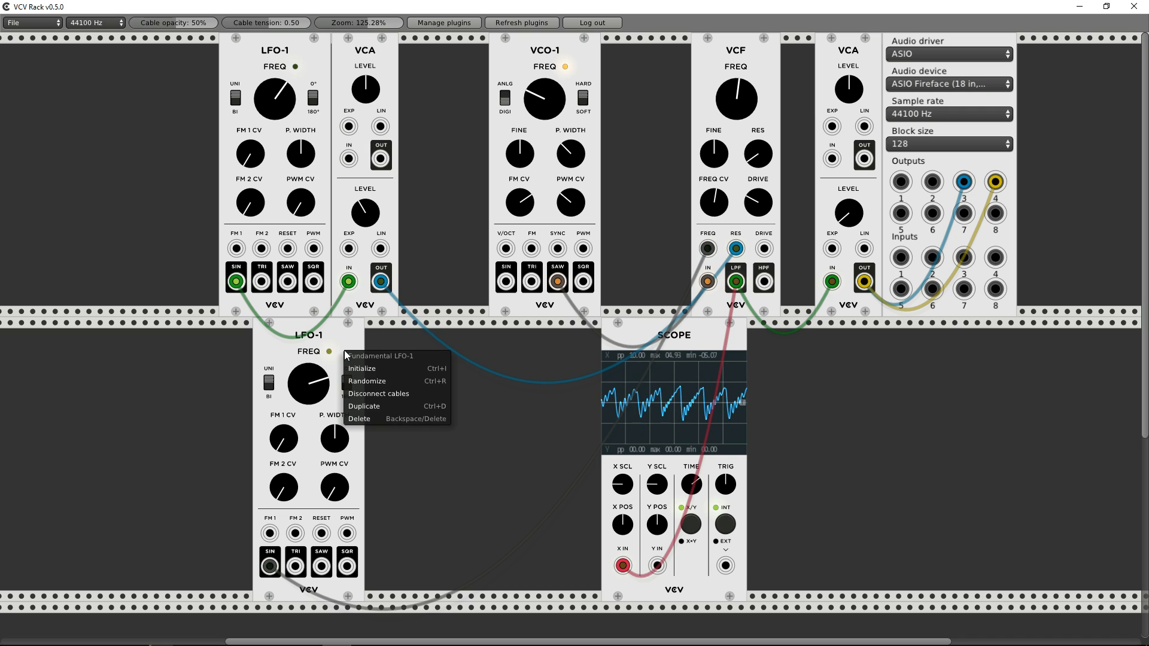
click(362, 406)
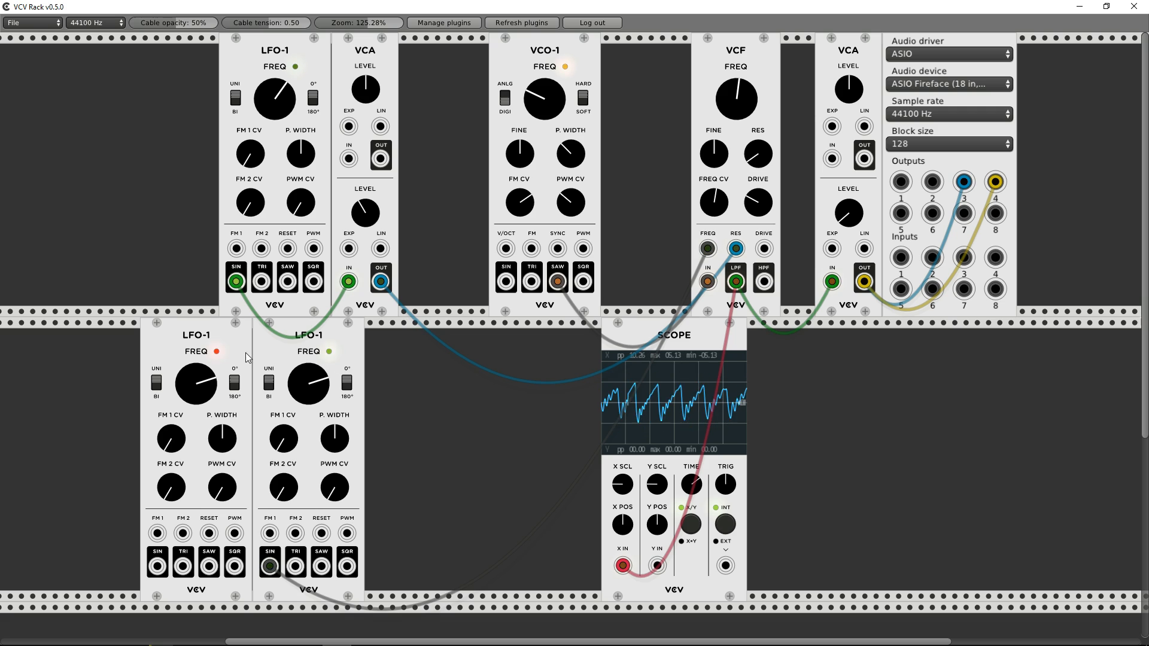
drag(233, 344, 525, 343)
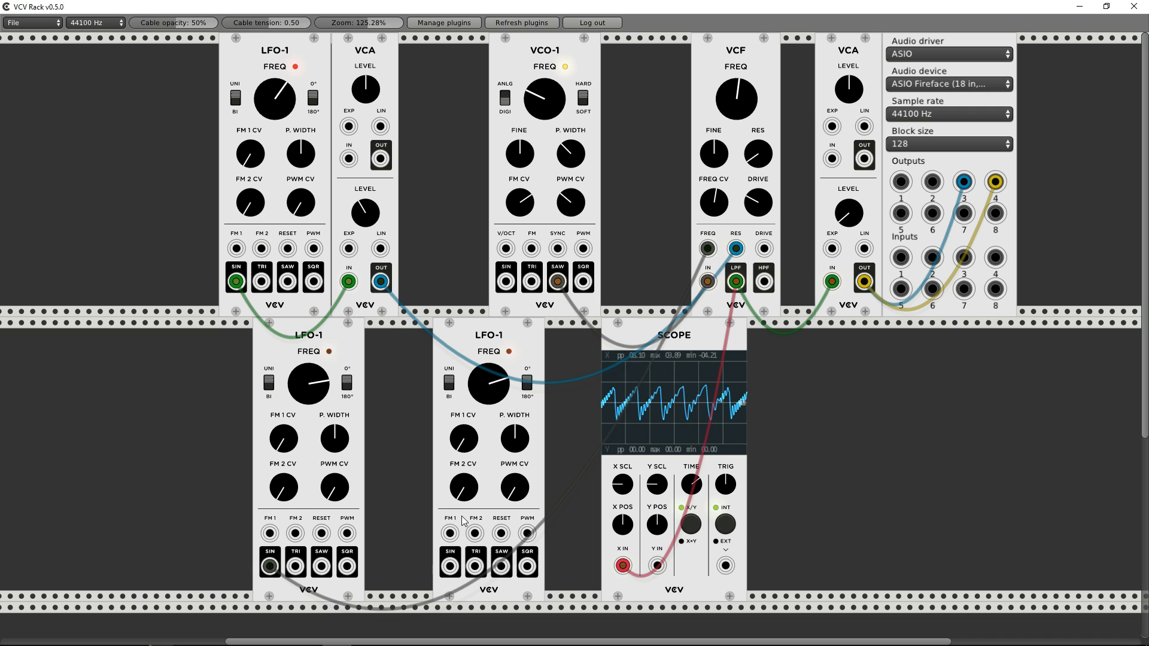
- Patch the new LFO-1's triangle output into the VCF's DRIVE input, slow that LFO, and move it beside the other lower LFO-1
drag(476, 566, 765, 250)
drag(503, 381, 502, 459)
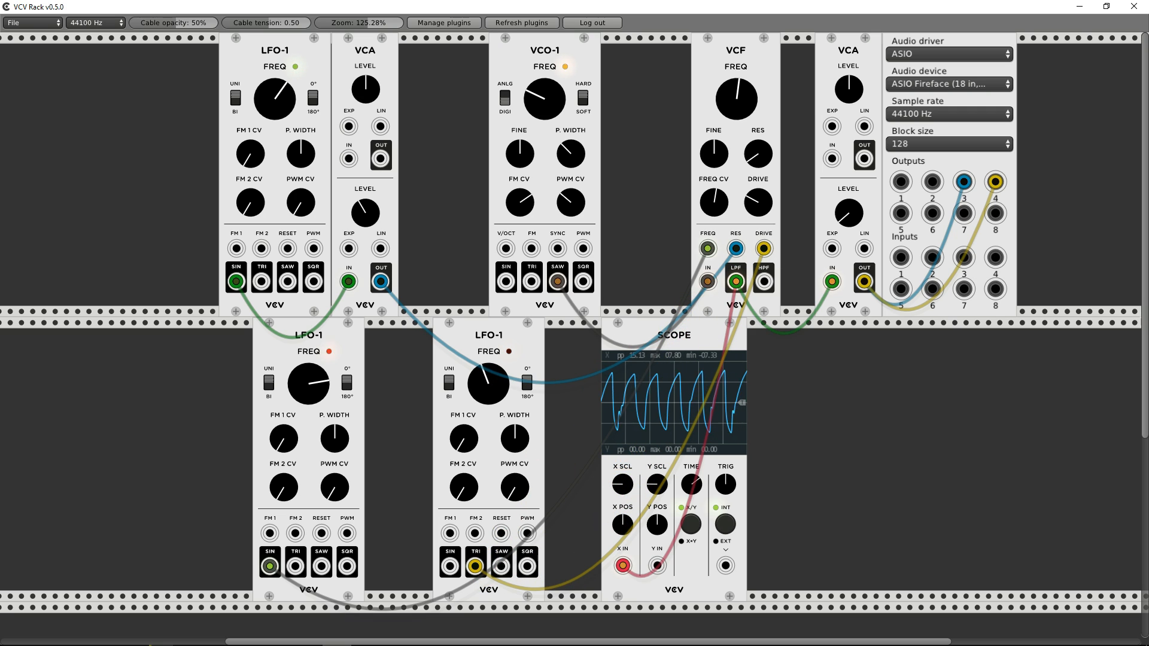
drag(489, 384, 489, 407)
drag(475, 359, 407, 359)
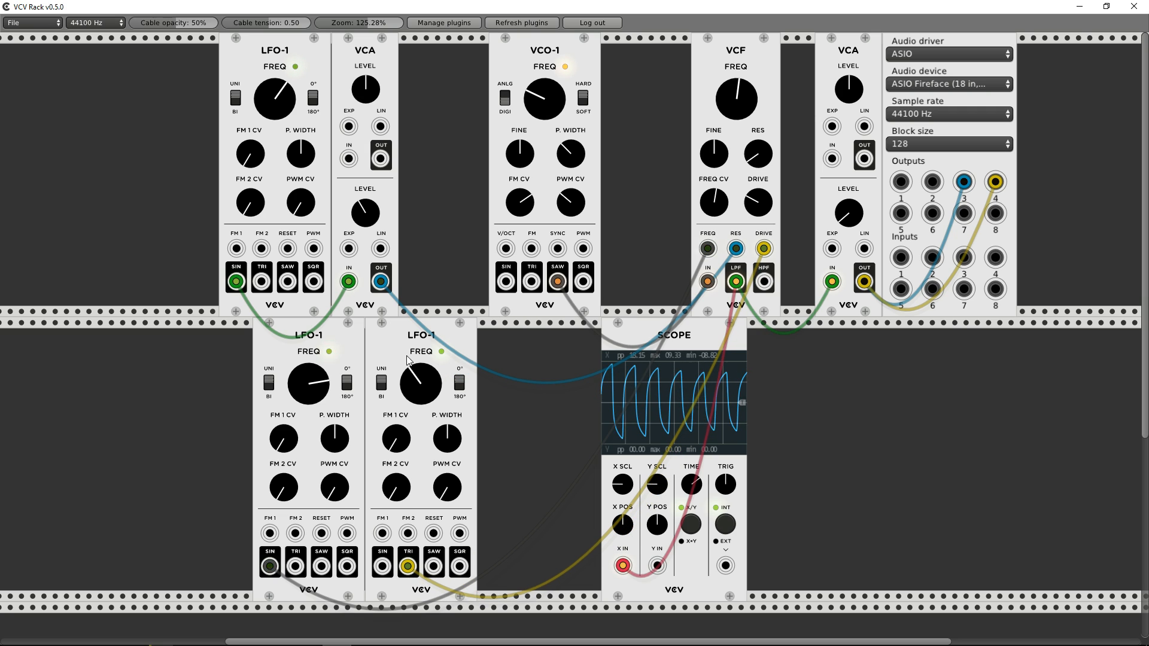
- Duplicate the VCA beside the upper LFO-1 and place the copy next to the drive-modulating LFO-1 in the lower row
right_click(411, 340)
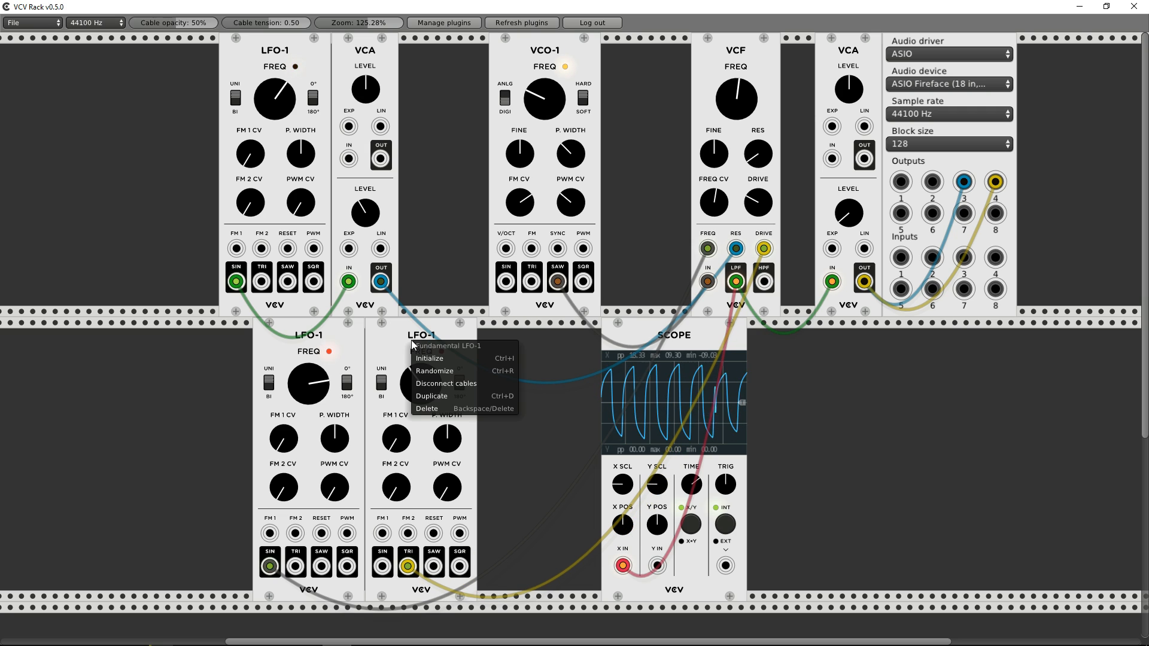
right_click(345, 206)
click(374, 260)
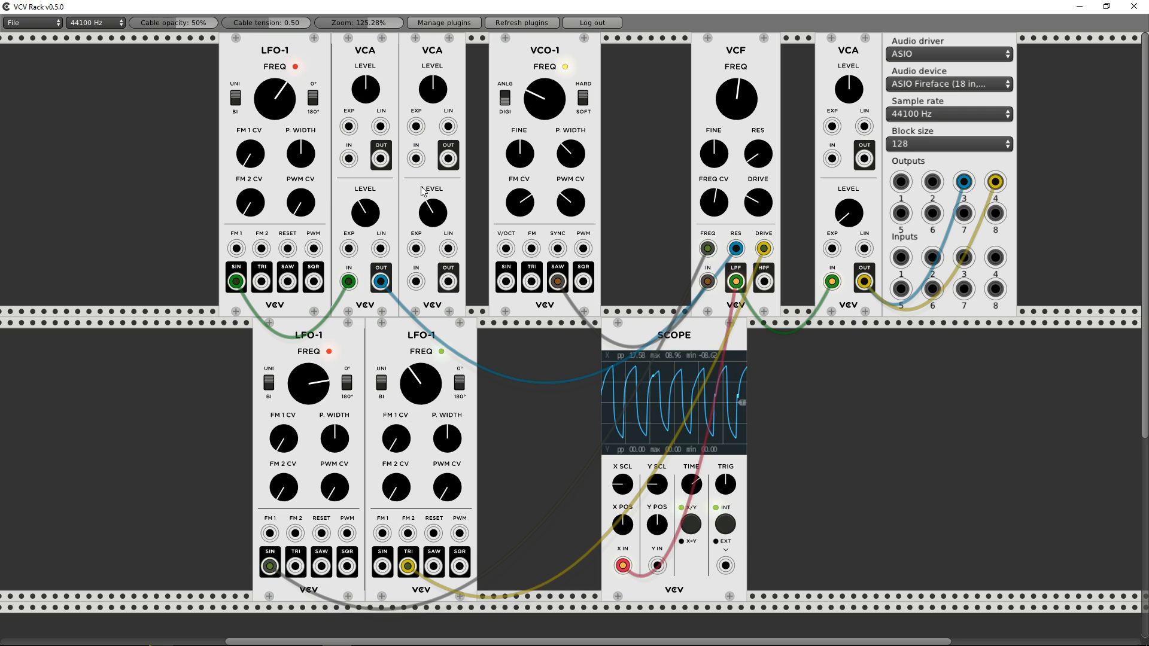
drag(416, 158, 484, 479)
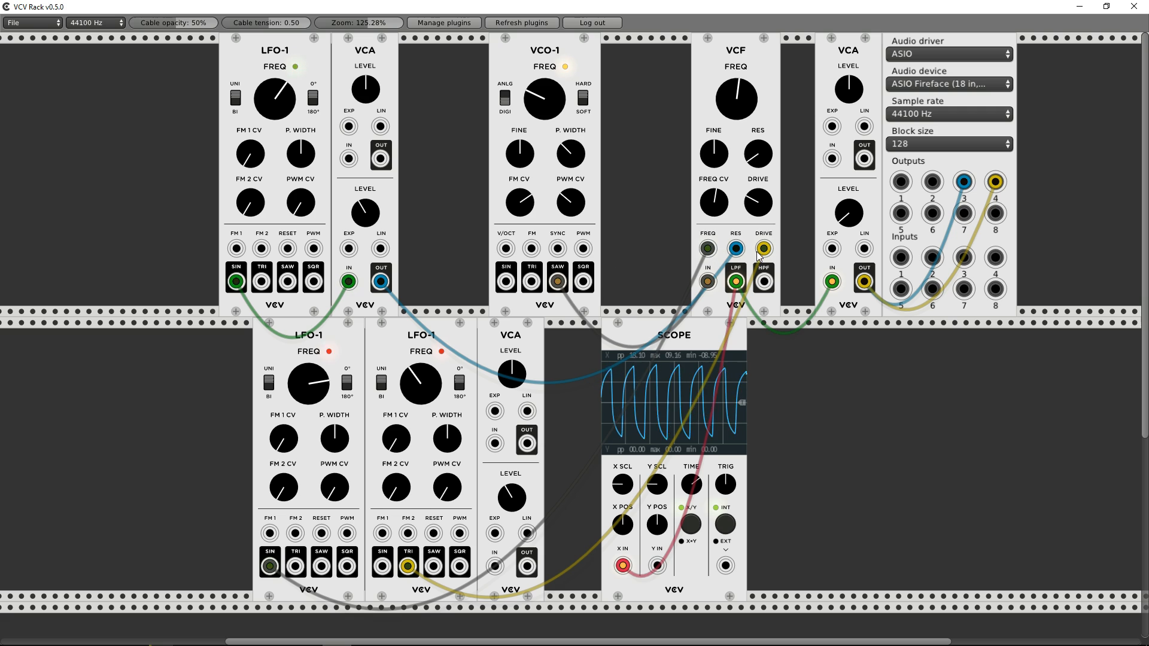
- Route the LFO-1 triangle through the lower VCA into the VCF's DRIVE input, lower that VCA's level, and raise the LFO's frequency
mouse_move(764, 249)
mouse_down()
mouse_move(494, 567)
mouse_move(533, 556)
mouse_move(569, 501)
mouse_move(688, 383)
mouse_move(764, 248)
mouse_up()
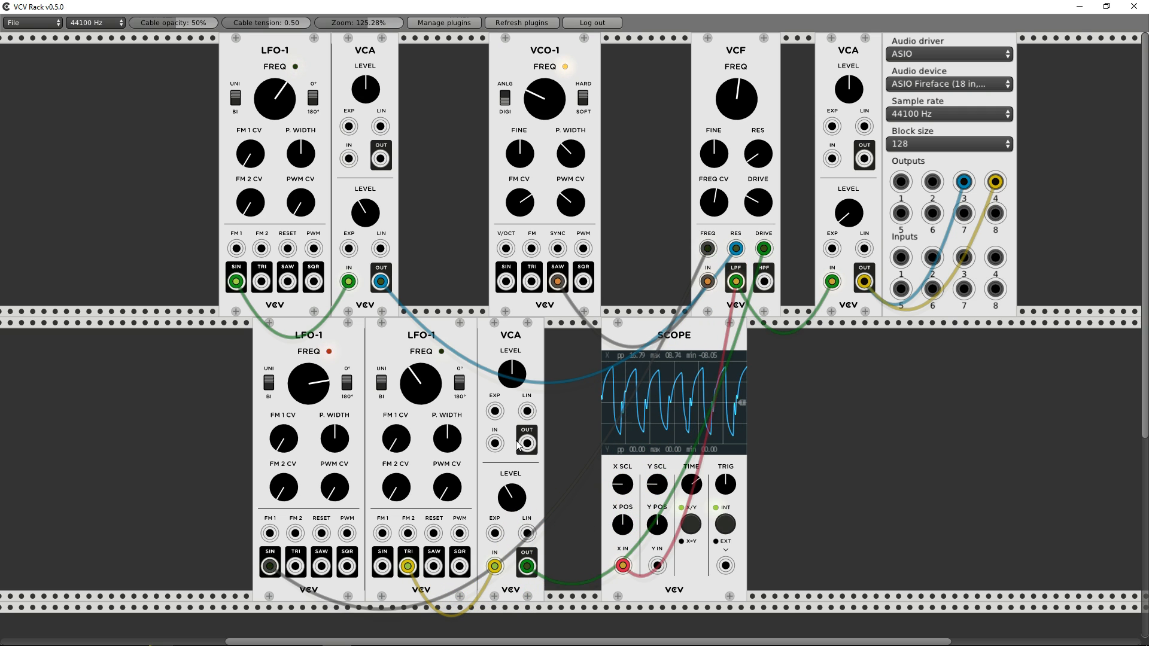
drag(519, 500, 518, 536)
drag(424, 388, 423, 268)
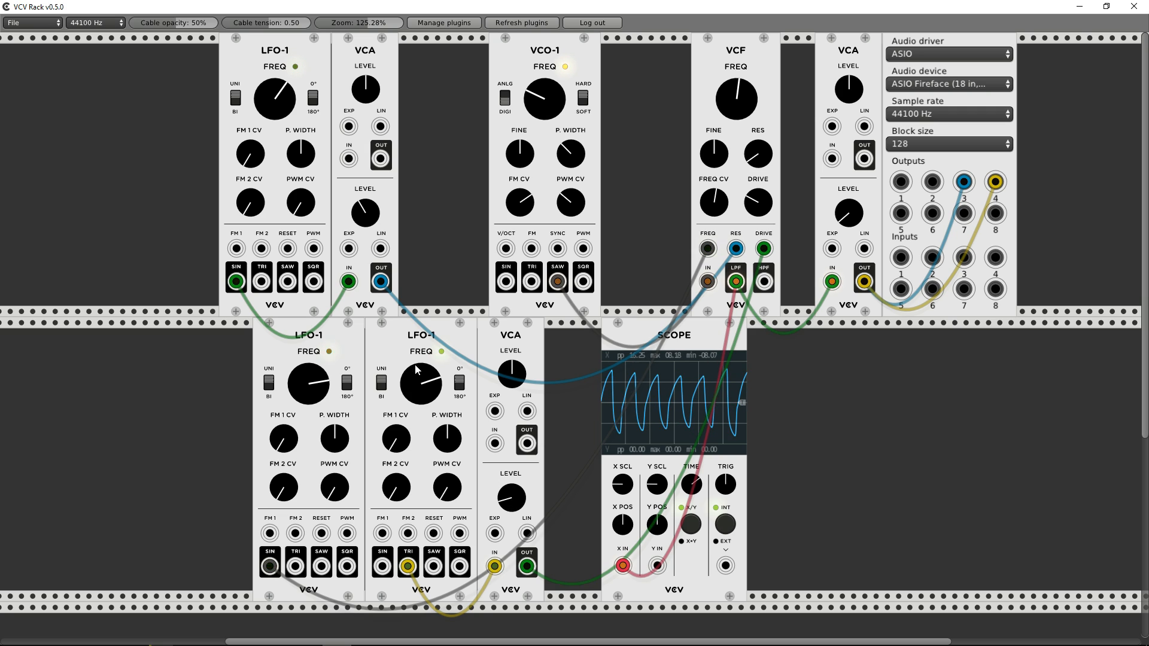
drag(415, 365, 415, 350)
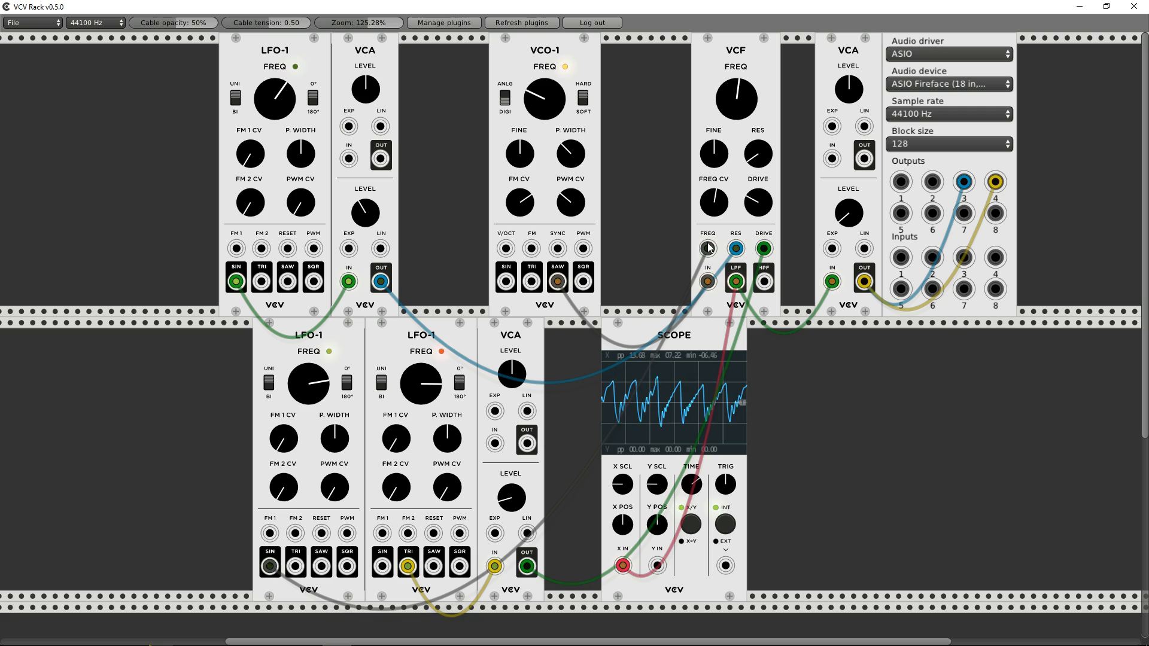
- Vary the VCO-1's frequency and leave it at a slightly lower pitch
drag(544, 99, 545, 201)
drag(534, 113, 534, 103)
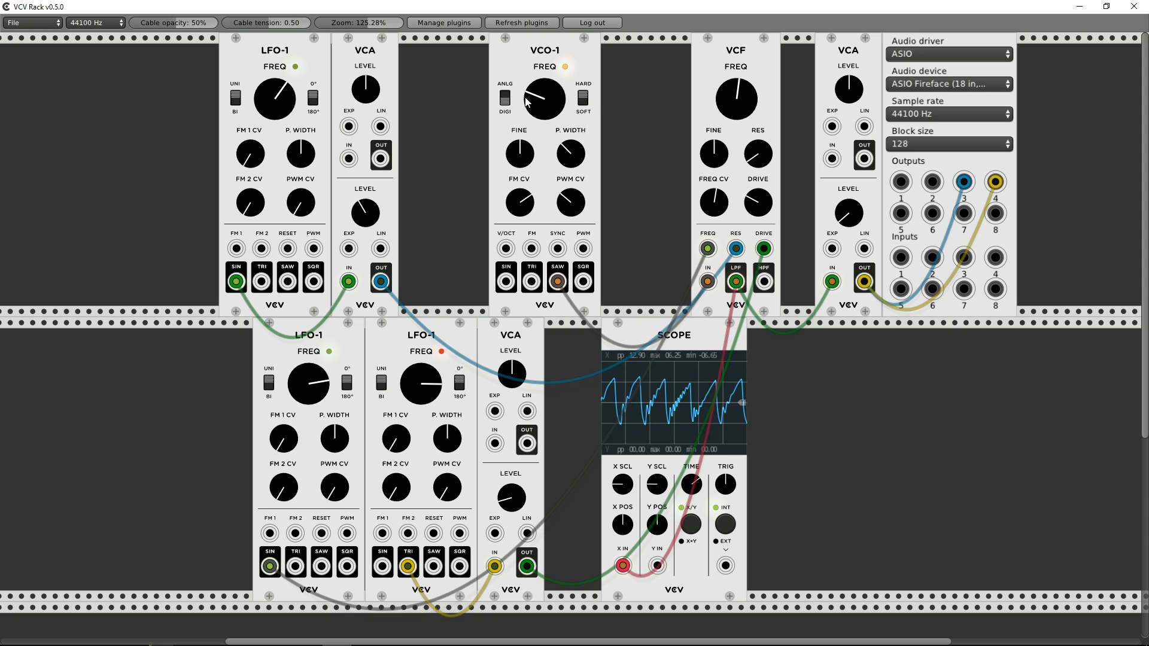
drag(542, 77, 541, 87)
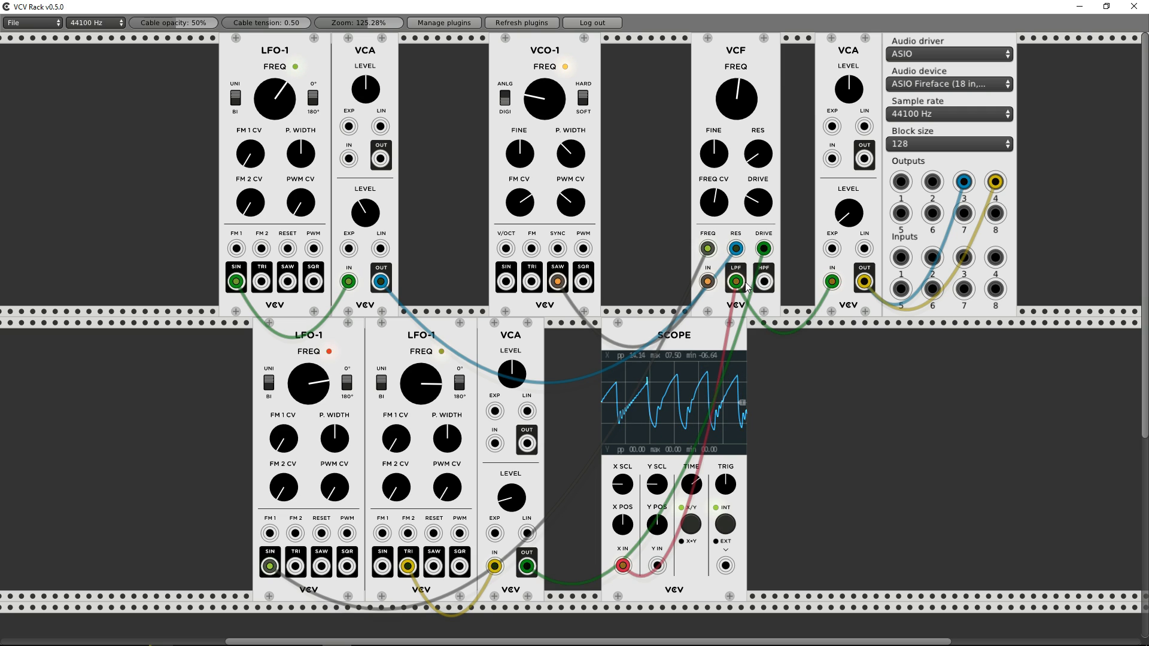
- Switch the output VCA's input from the VCF's low-pass to its high-pass output and sweep the filter's frequency down to minimum
drag(747, 286, 767, 287)
drag(727, 117, 816, 163)
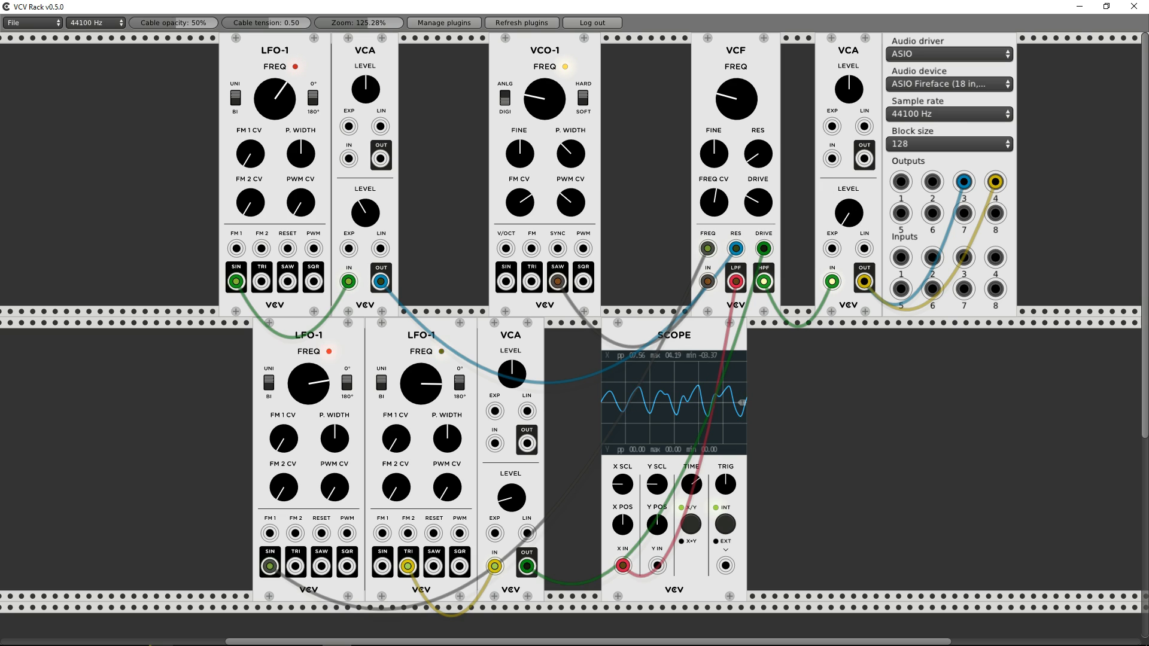
drag(734, 109, 734, 205)
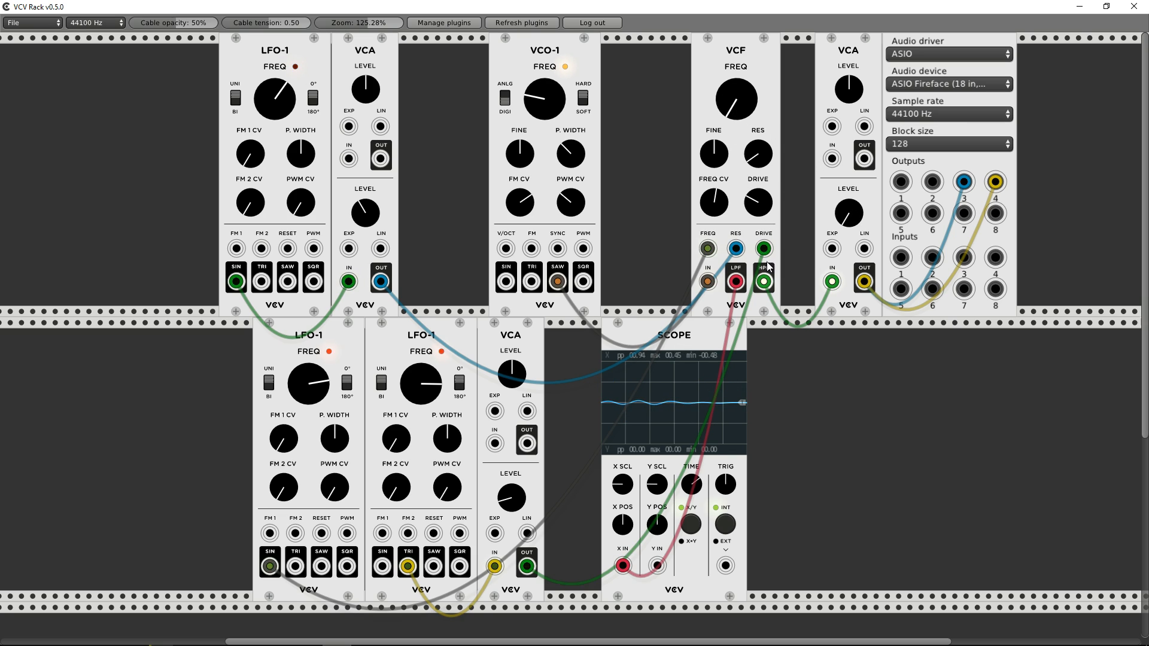
- Reconnect the output VCA to the VCF's low-pass output, raise the filter's frequency toward the middle, and turn the VCA level fully down
drag(763, 272, 736, 285)
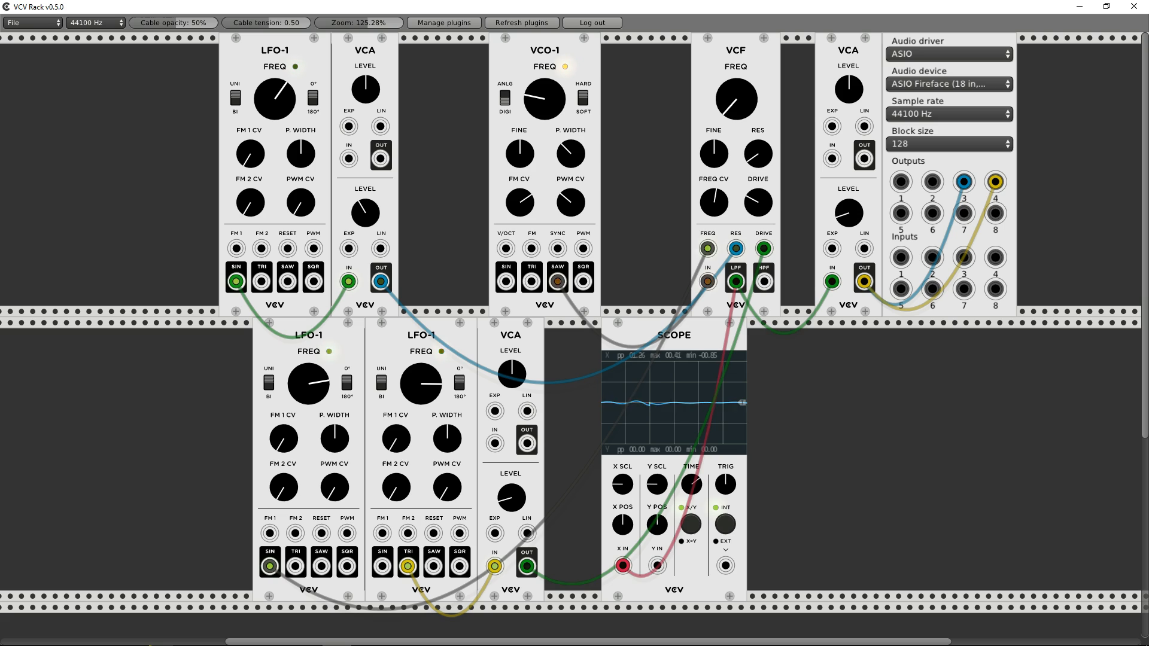
drag(737, 98, 737, 63)
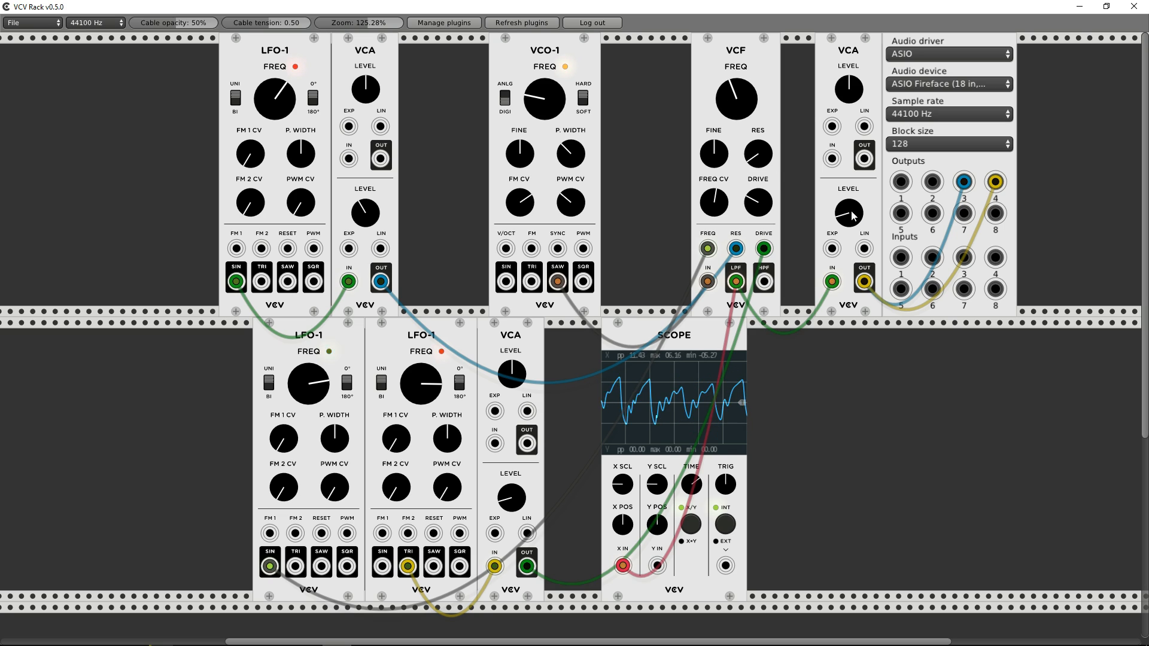
drag(851, 213, 850, 263)
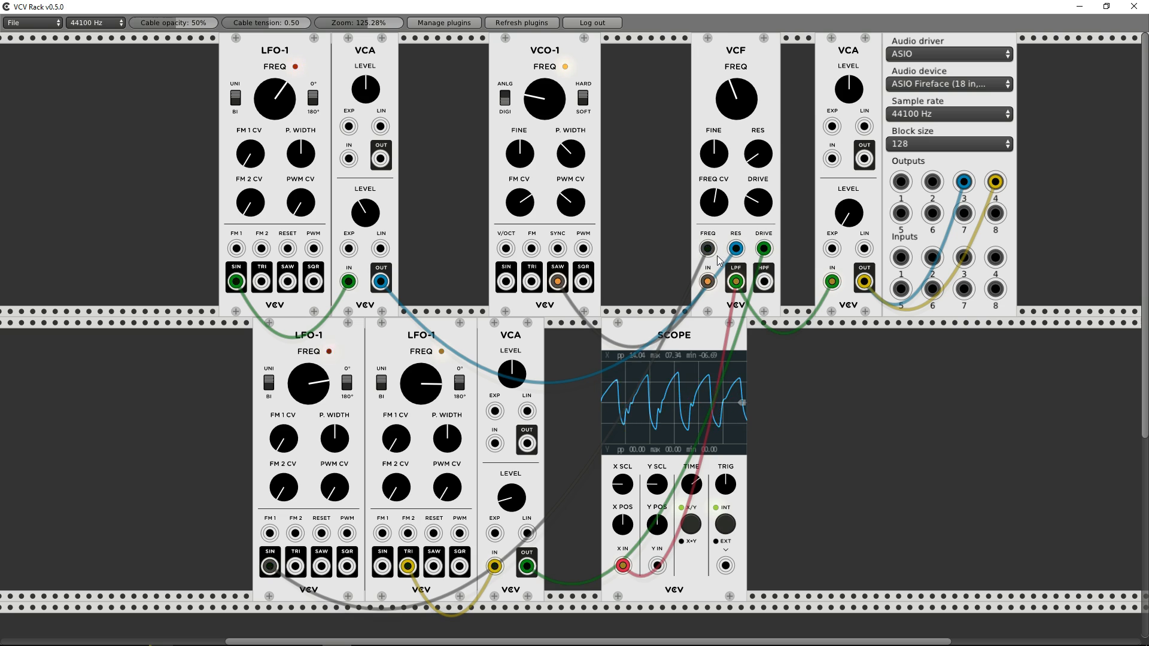
- Disconnect the modulation cables from the VCF's FREQ, RES and DRIVE inputs and the cable from the scope's X input
drag(708, 249, 668, 258)
drag(623, 565, 752, 332)
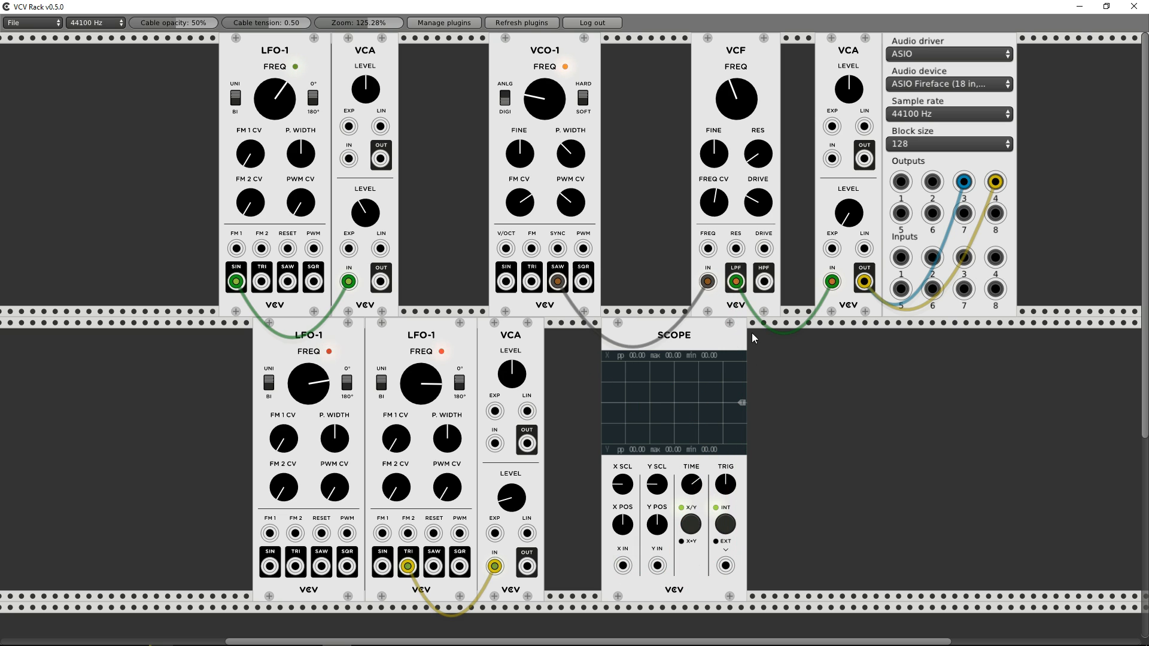
- Raise the output VCA level briefly and return it to minimum, while raising the VCF's frequency slightly
drag(837, 213, 836, 144)
drag(841, 215, 841, 228)
mouse_move(722, 98)
mouse_down()
mouse_move(723, 41)
mouse_move(722, 94)
mouse_up()
drag(846, 220, 846, 233)
mouse_move(740, 103)
mouse_down()
mouse_move(740, 123)
mouse_move(739, 100)
mouse_up()
- Delete the three LFO-1 modules and their two VCAs, keeping the VCO-1, VCF, output VCA and scope
key(Delete)
key(Delete)
key(Delete)
key(Delete)
key(Delete)
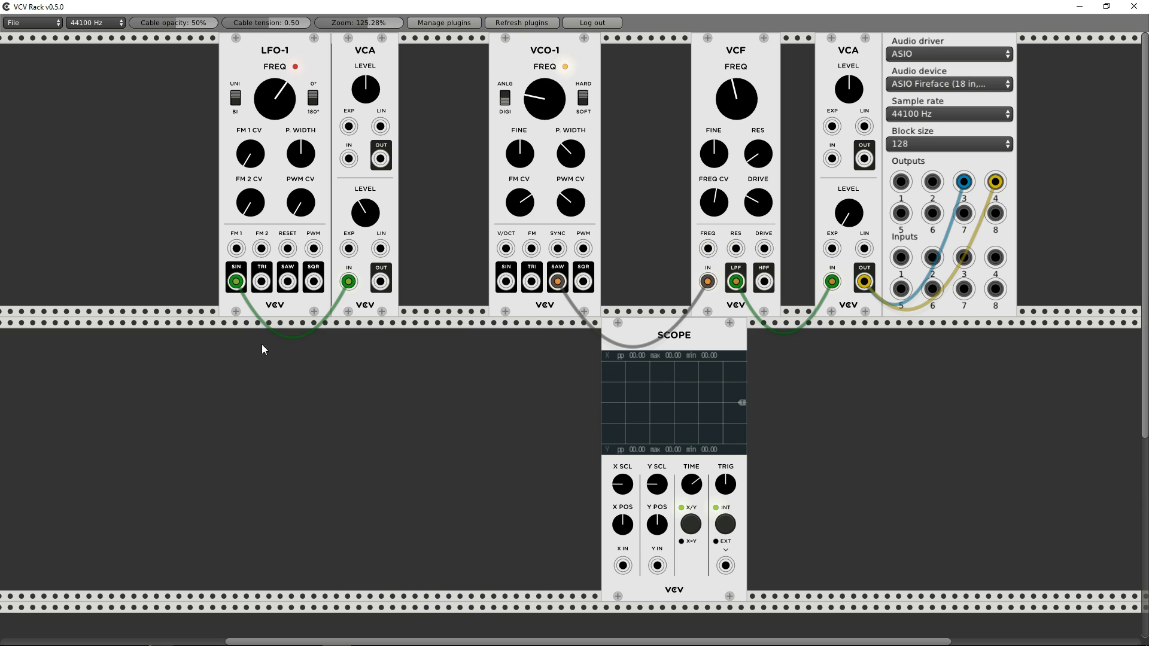
- Shift the scope slightly toward the VCO-1 side and add a Fundamental Delay module beside it in the lower row
drag(644, 330, 602, 346)
right_click(284, 332)
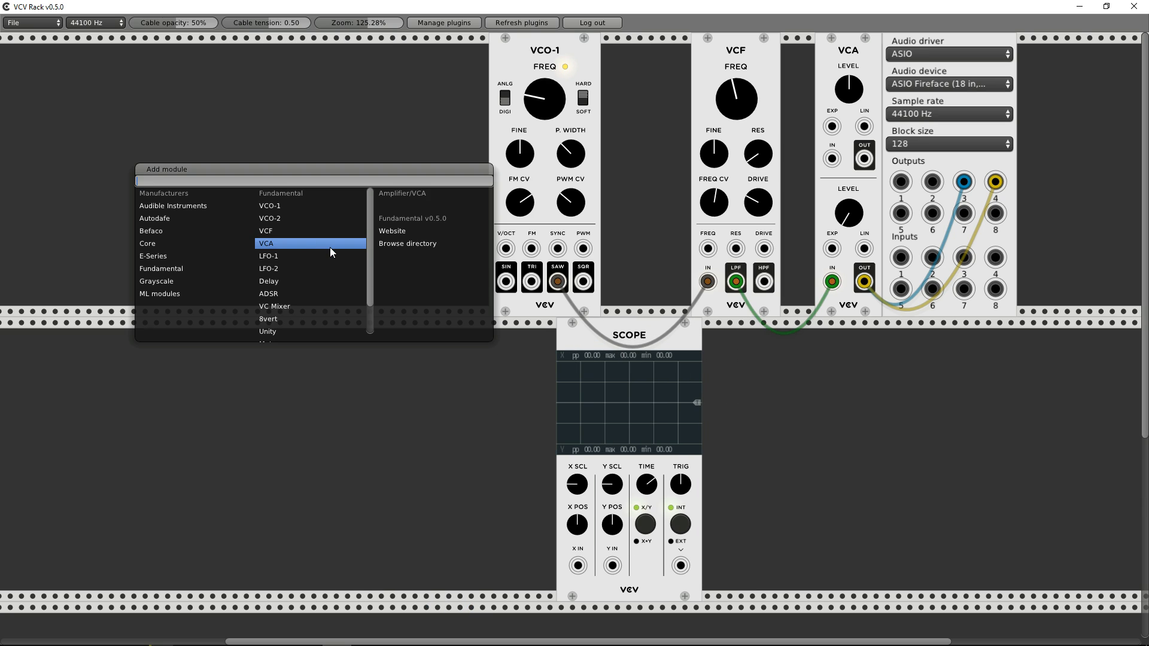
click(280, 282)
drag(298, 159, 497, 376)
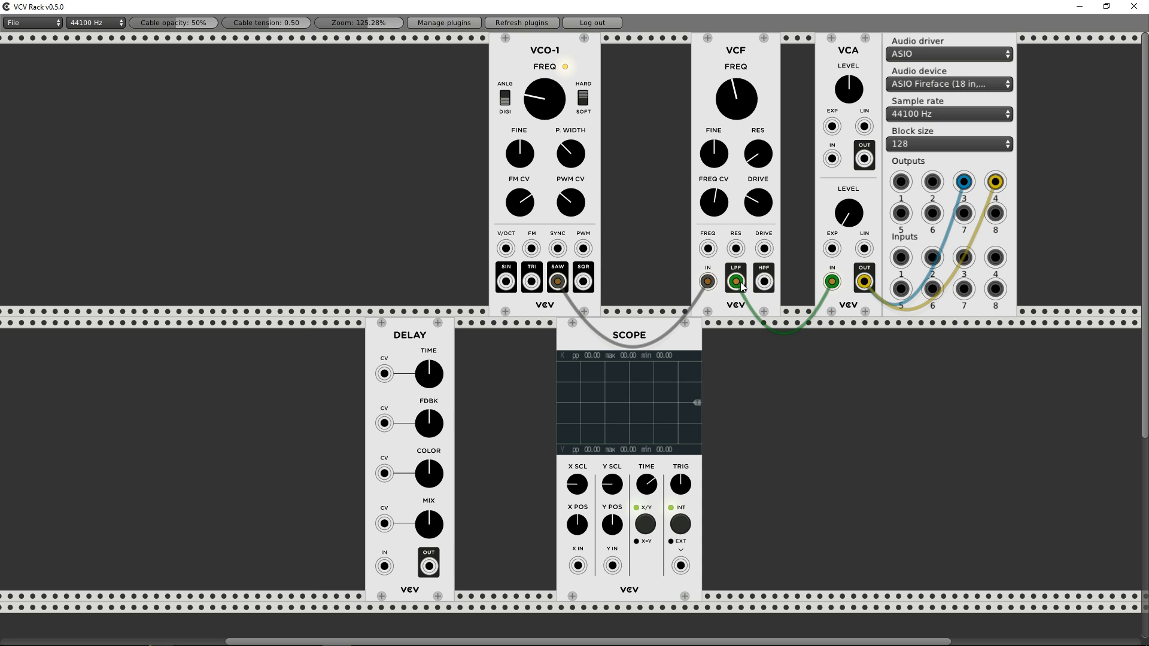
- Patch the VCF's LPF output into the Delay's IN, and the Delay's OUT to the scope's X IN and the output VCA's IN
drag(832, 281, 578, 565)
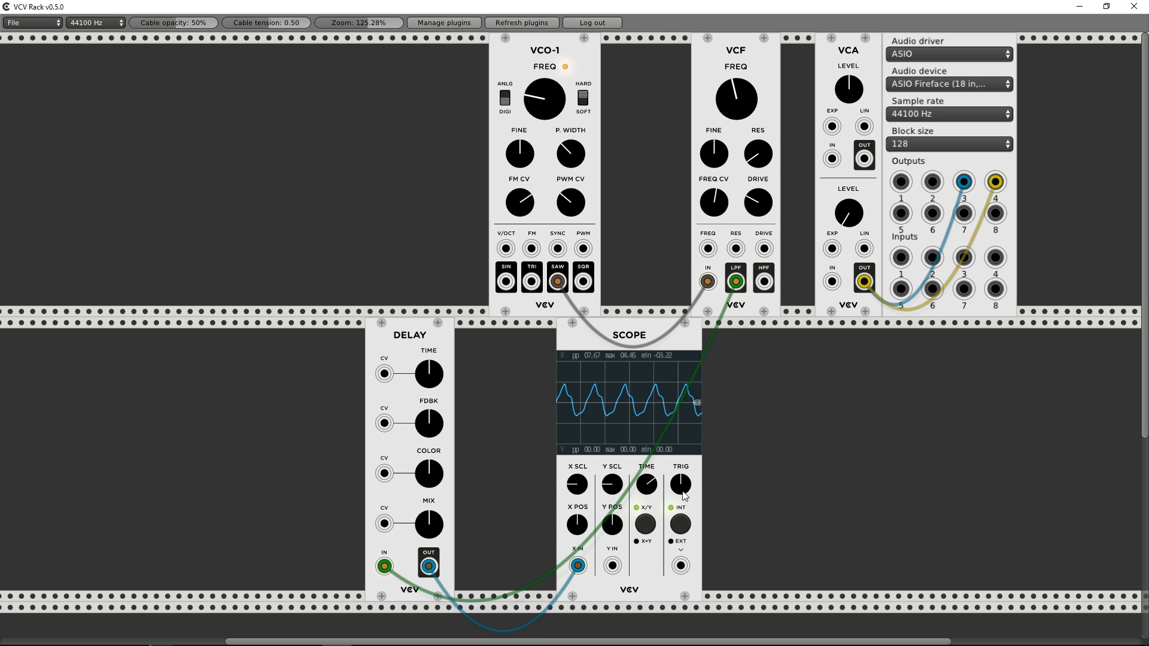
drag(441, 567, 832, 282)
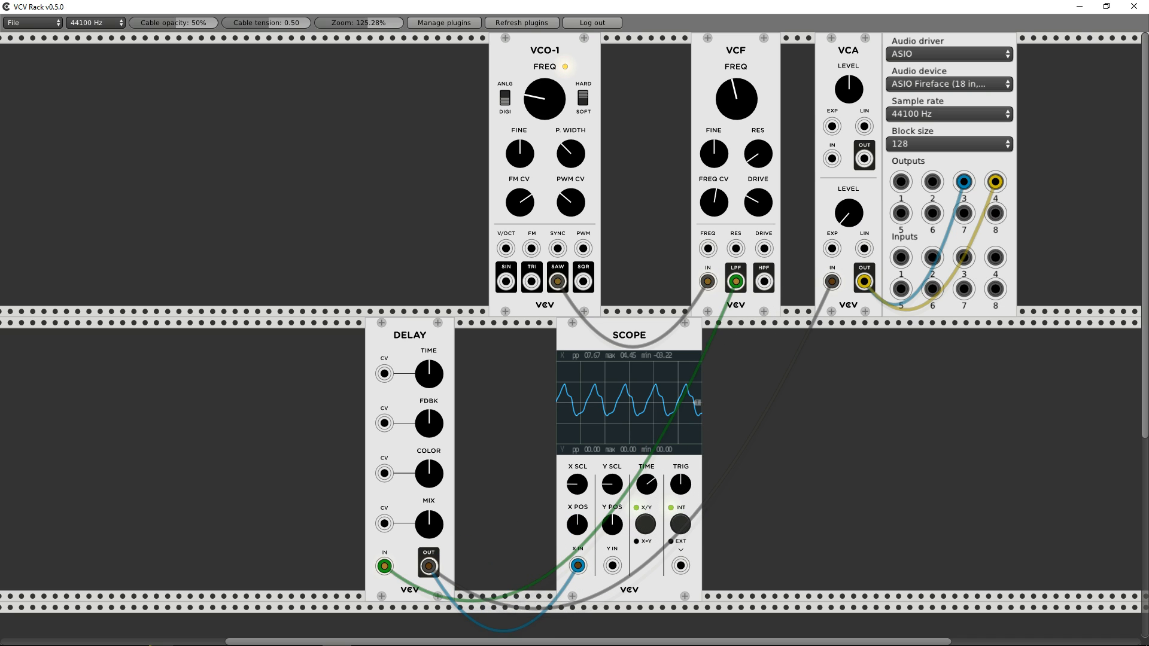
- Vary the Delay's TIME above and below centre, then turn TIME, FDBK, COLOR and MIX all down to minimum
drag(439, 376, 610, 366)
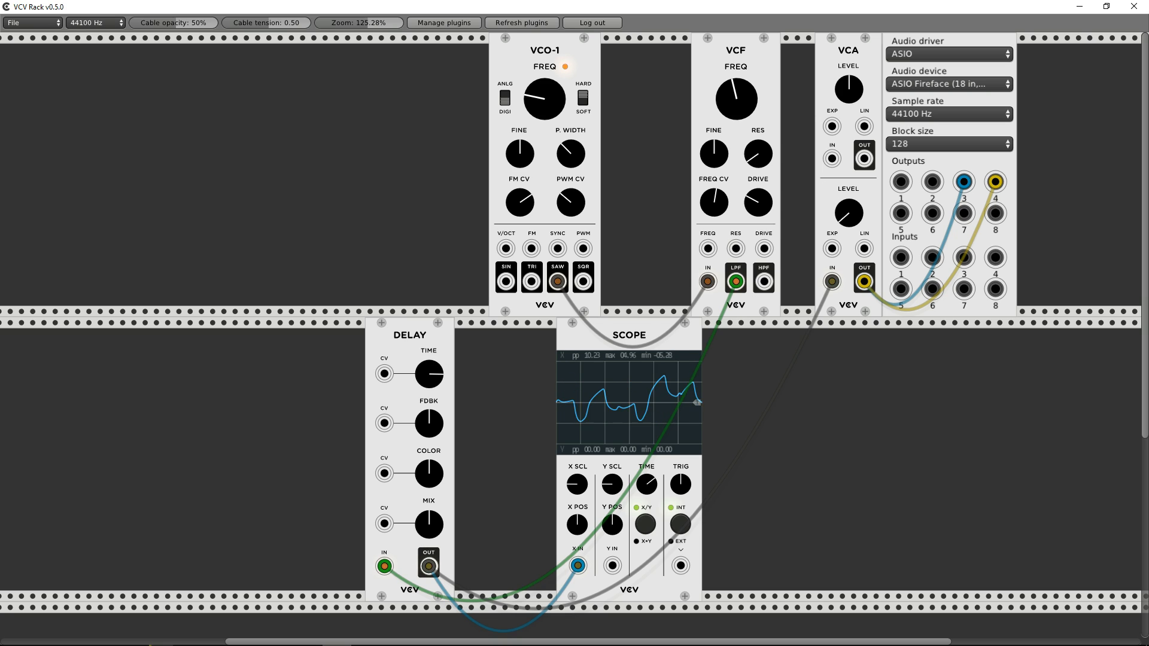
drag(431, 374, 431, 446)
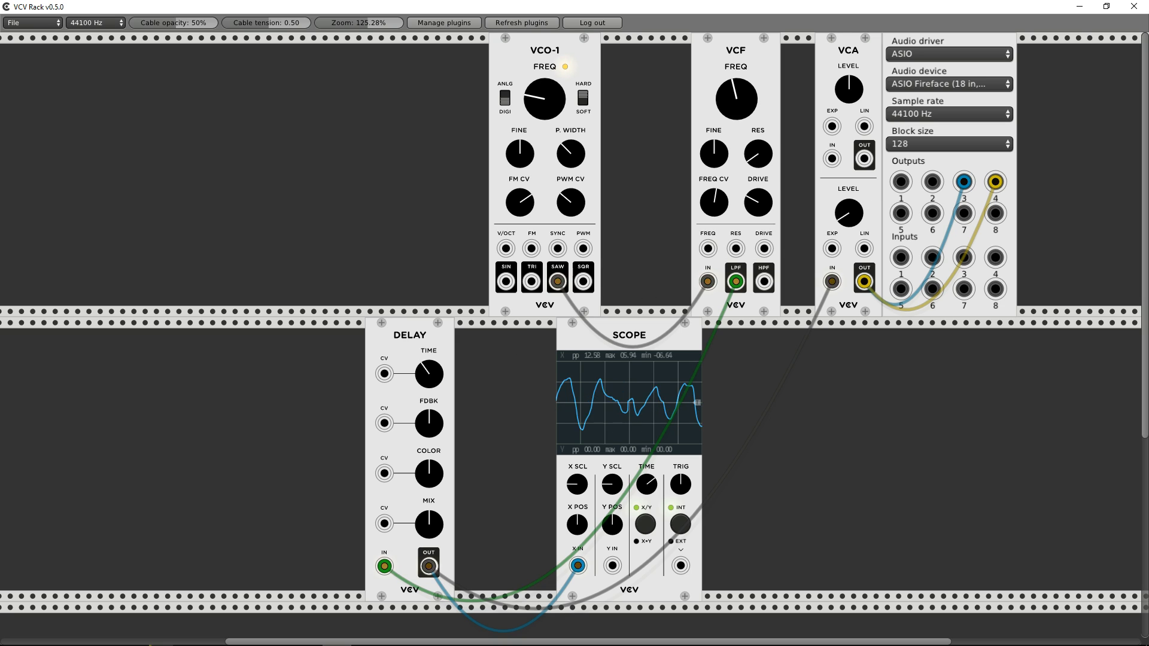
drag(431, 374, 439, 461)
drag(429, 525, 429, 483)
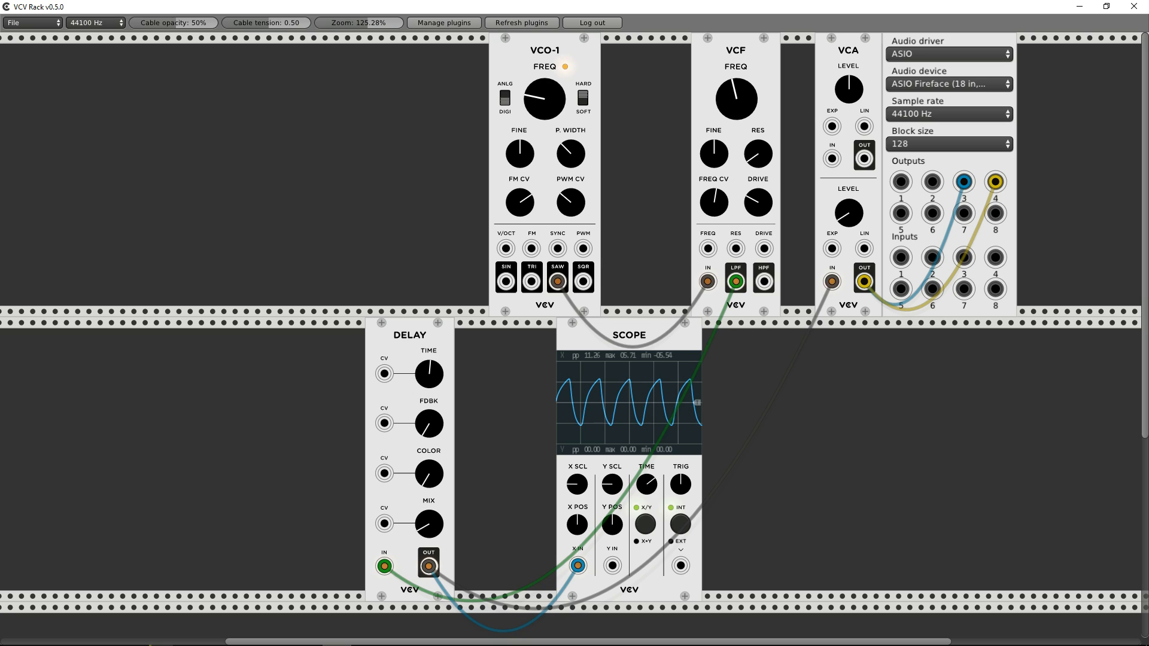
drag(429, 525, 429, 575)
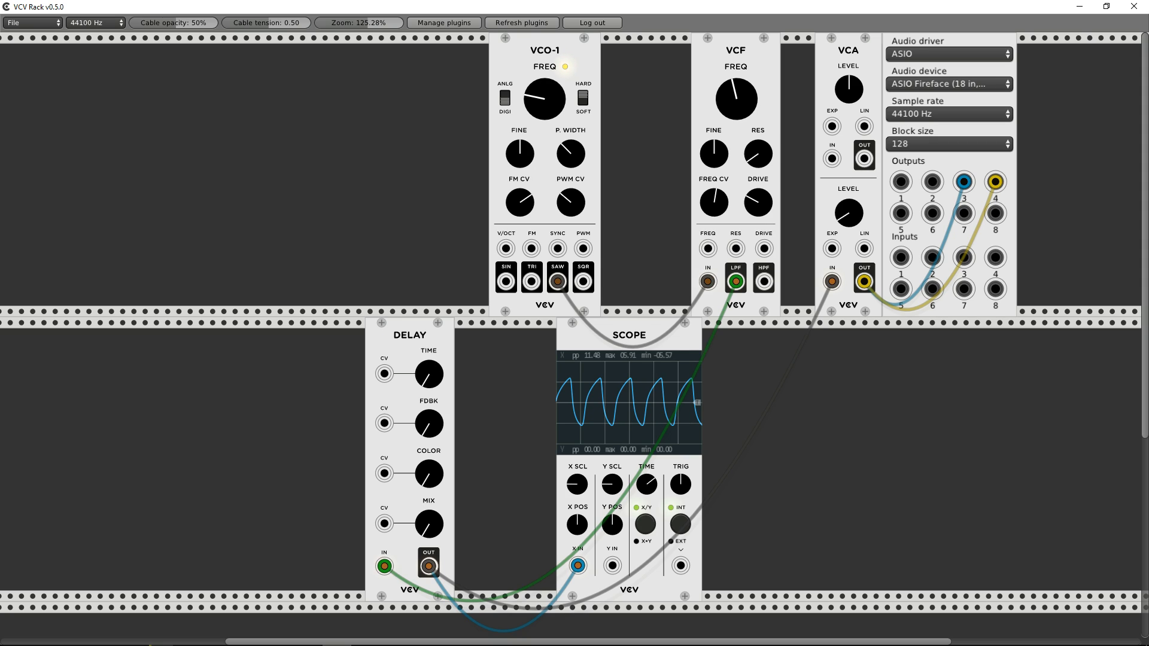
- Turn the Delay's MIX to maximum, raise COLOR and TIME past centre, and try a higher FDBK before settling just above minimum
drag(430, 423, 443, 401)
drag(440, 531, 440, 518)
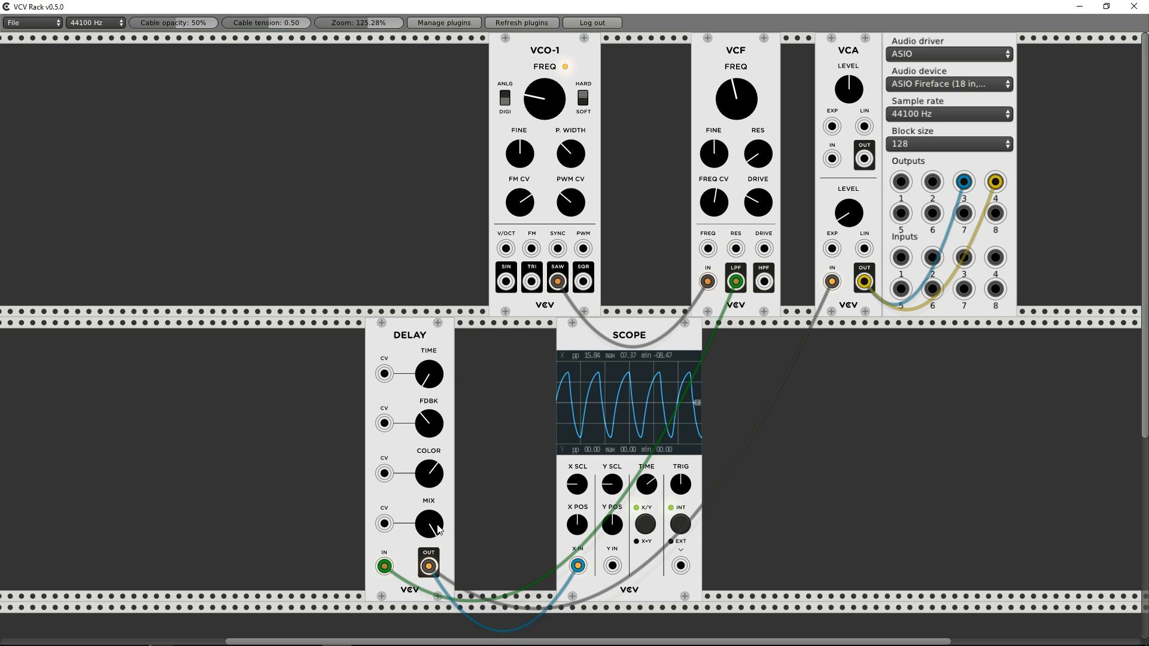
drag(430, 423, 429, 526)
drag(429, 424, 429, 418)
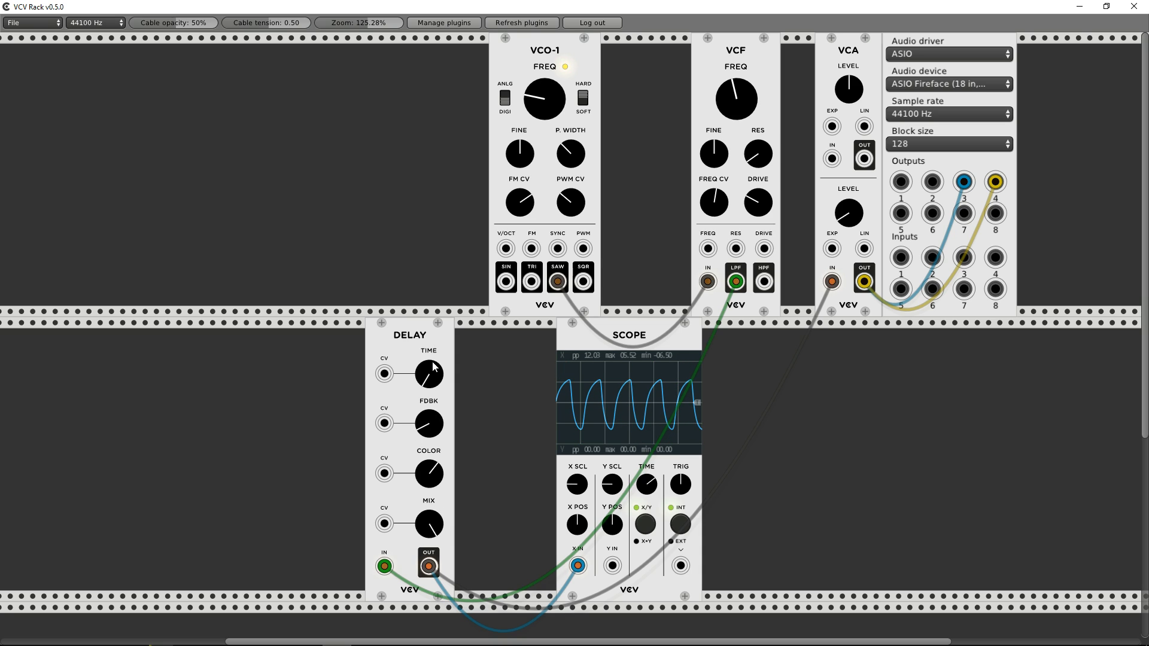
drag(437, 368, 420, 419)
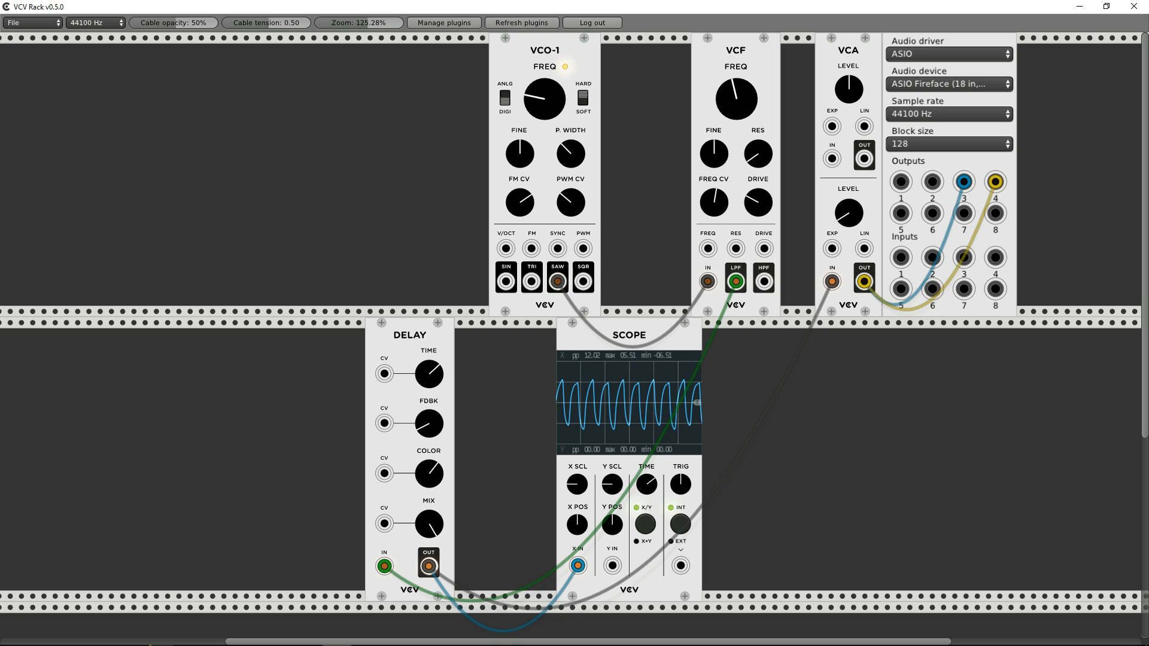
- Add a Fundamental LFO-1 beside the VCO-1 and connect its SIN output to the VCO-1's FM input
right_click(321, 202)
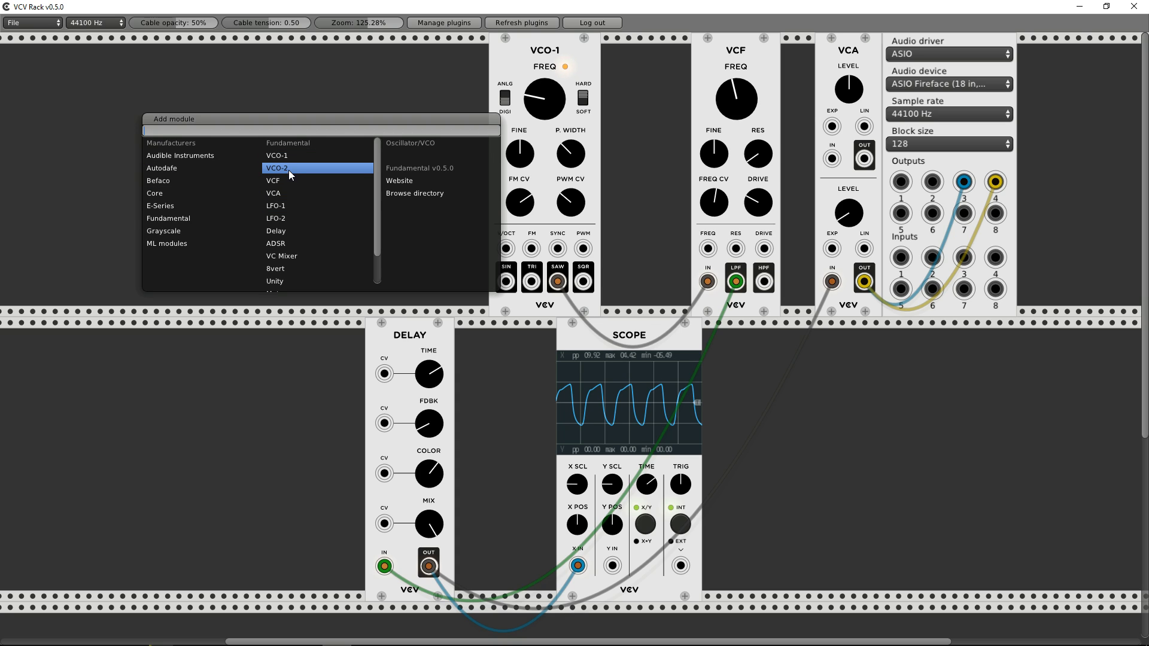
click(291, 210)
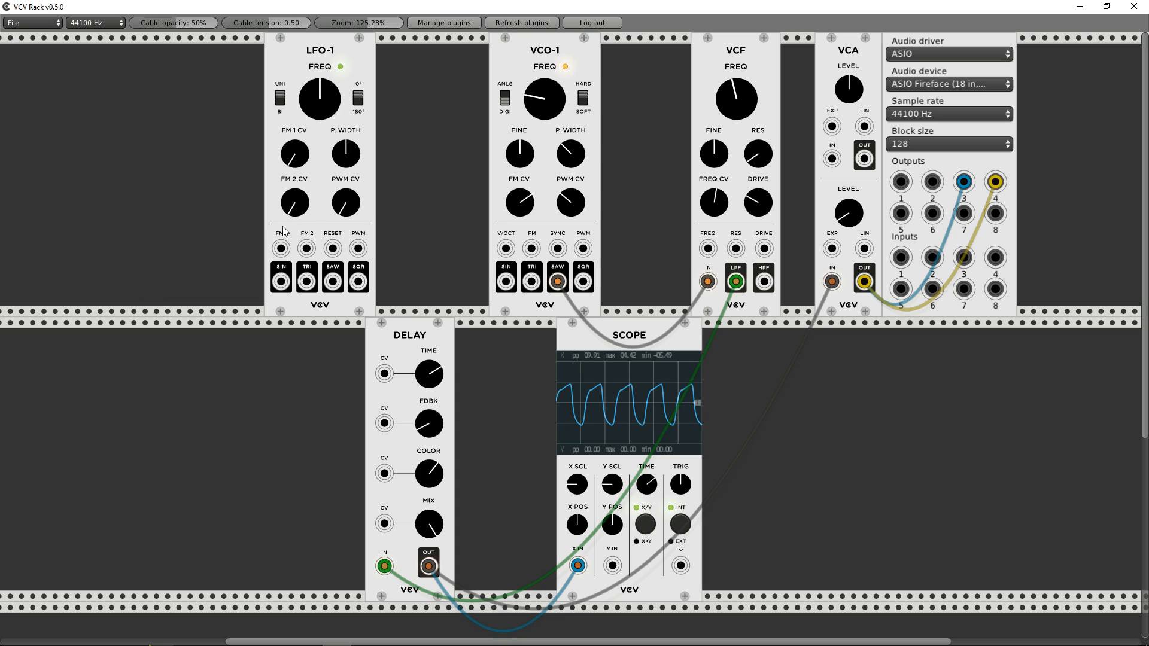
mouse_move(280, 281)
mouse_down()
mouse_move(487, 263)
mouse_move(506, 248)
mouse_move(520, 269)
mouse_move(270, 301)
mouse_move(281, 282)
mouse_up()
right_click(505, 248)
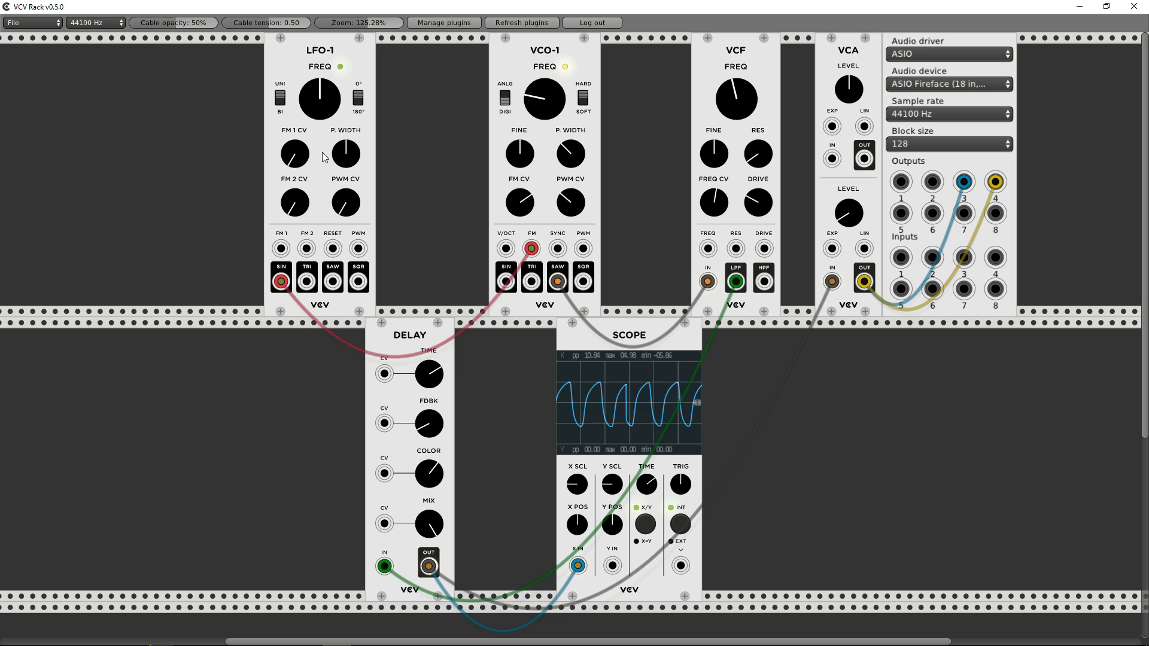
- Speed up the LFO-1, reduce the VCO-1's FM CV and FREQ, and raise the VCF's FREQ slightly past centre
drag(321, 105, 321, 69)
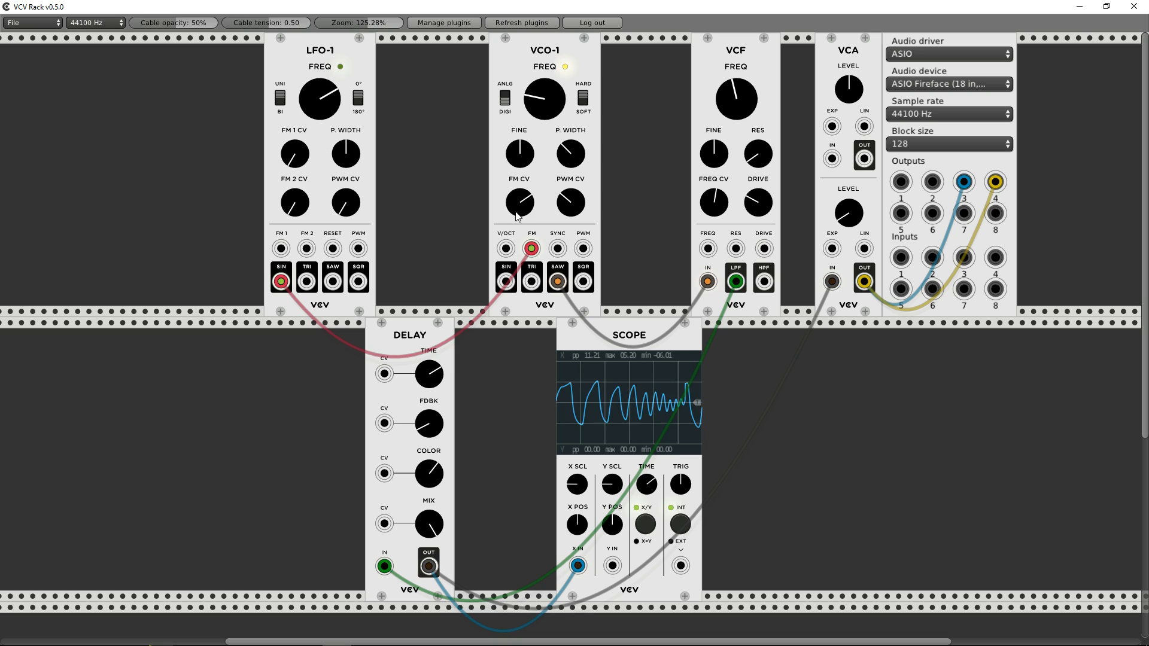
drag(517, 213, 517, 238)
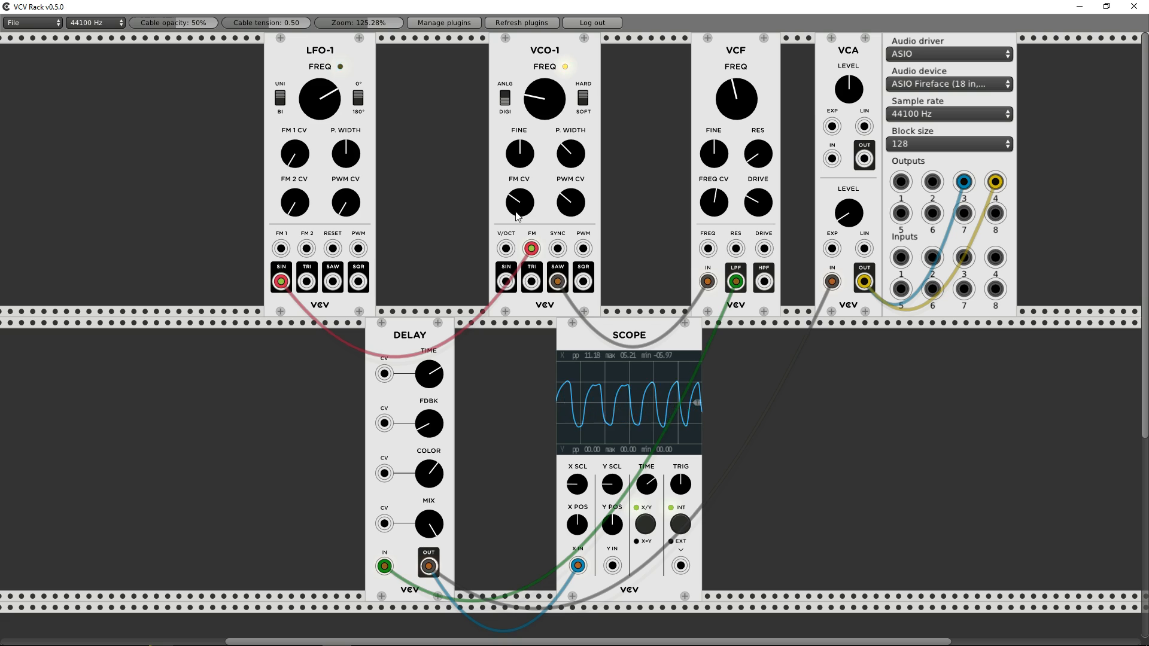
drag(546, 99, 546, 107)
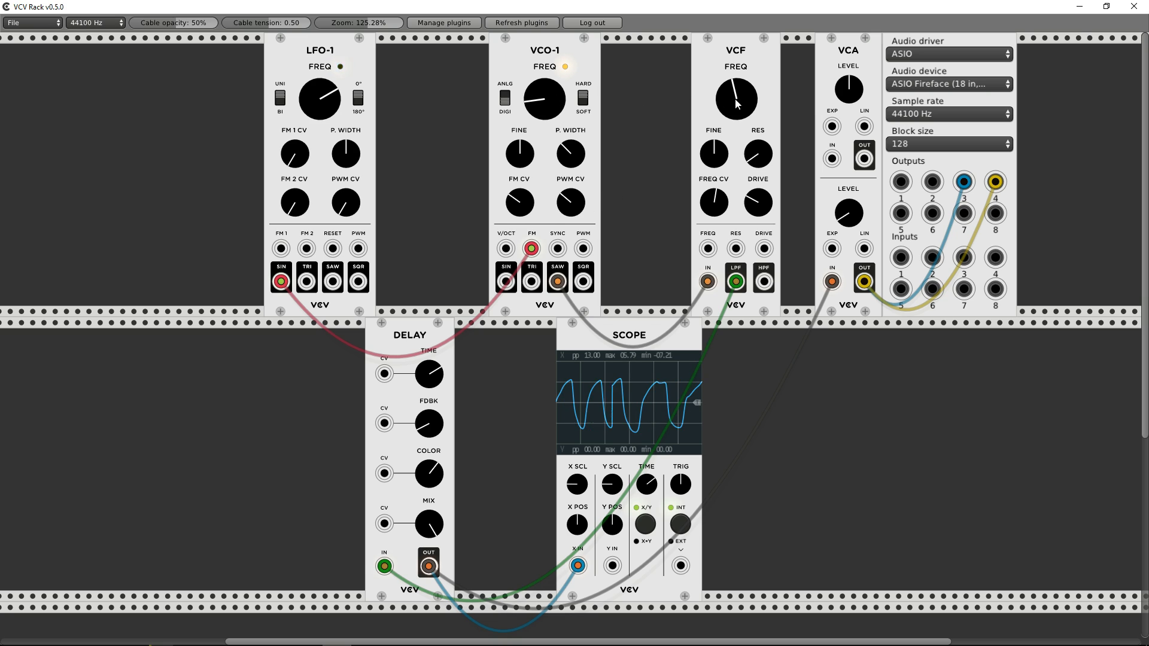
mouse_move(738, 104)
mouse_down()
mouse_move(738, 90)
mouse_move(737, 110)
mouse_up()
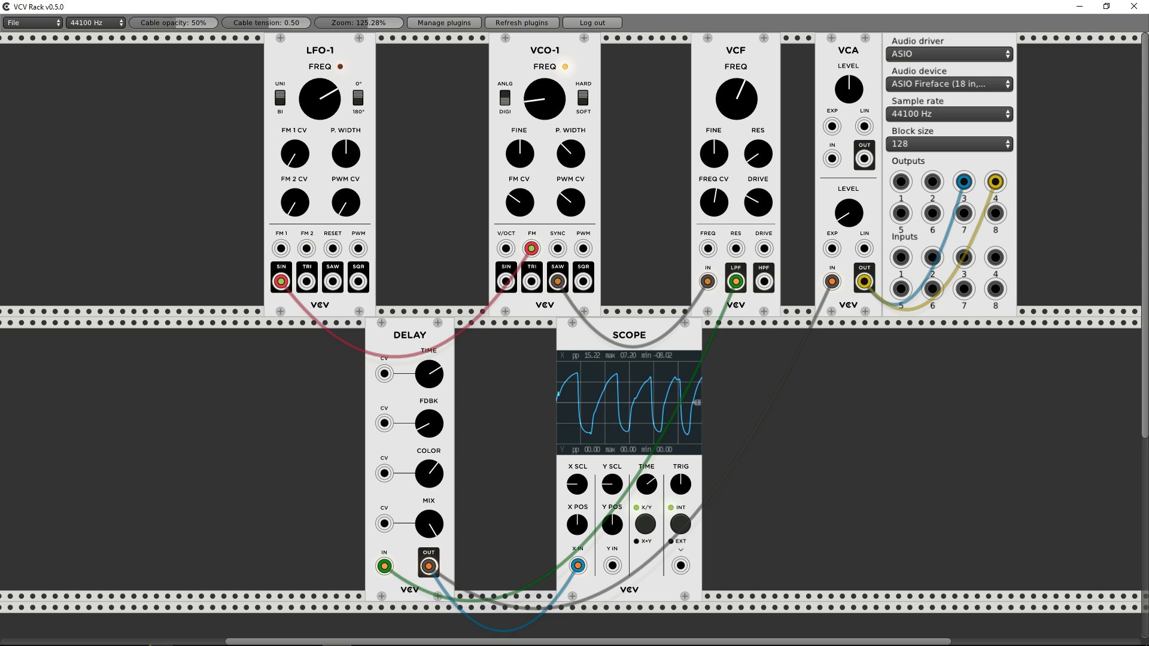
- Lower the Delay's TIME below centre, try FDBK high before returning it just below centre, and compare MIX at minimum and maximum
drag(430, 374, 429, 388)
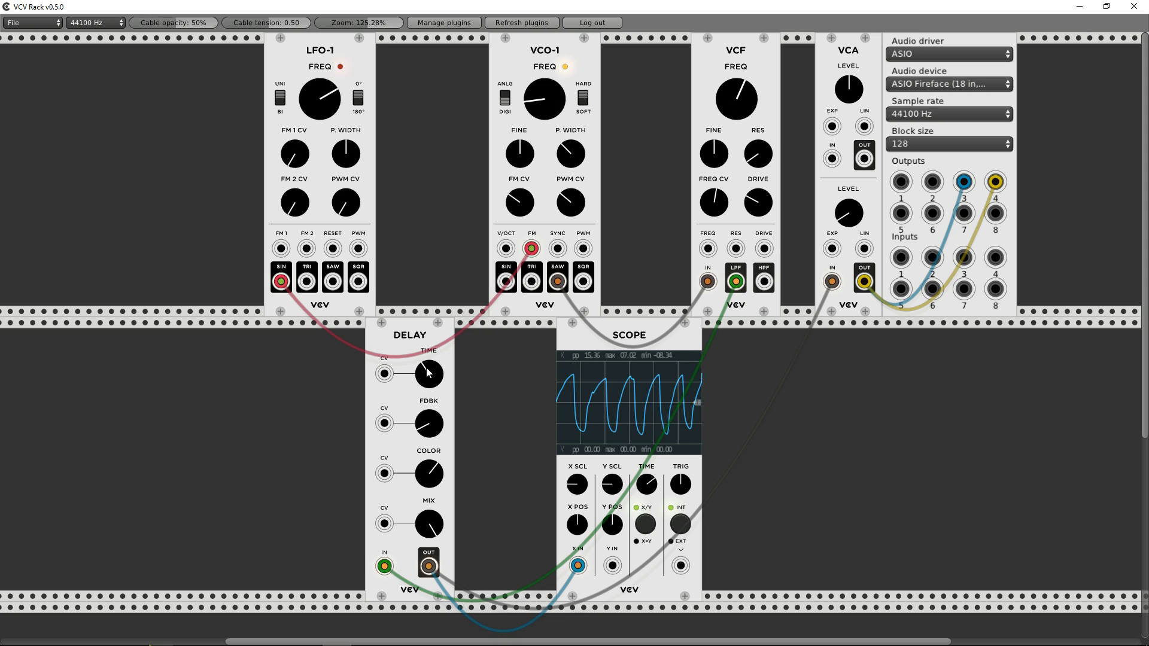
drag(436, 433, 435, 433)
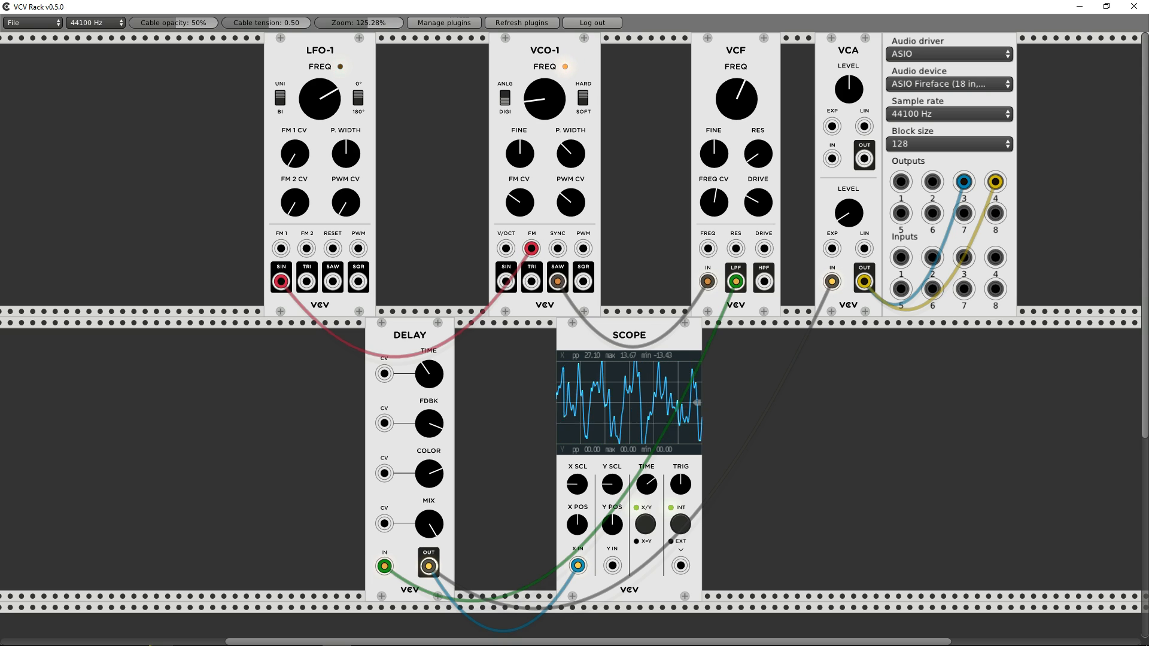
drag(429, 424, 429, 548)
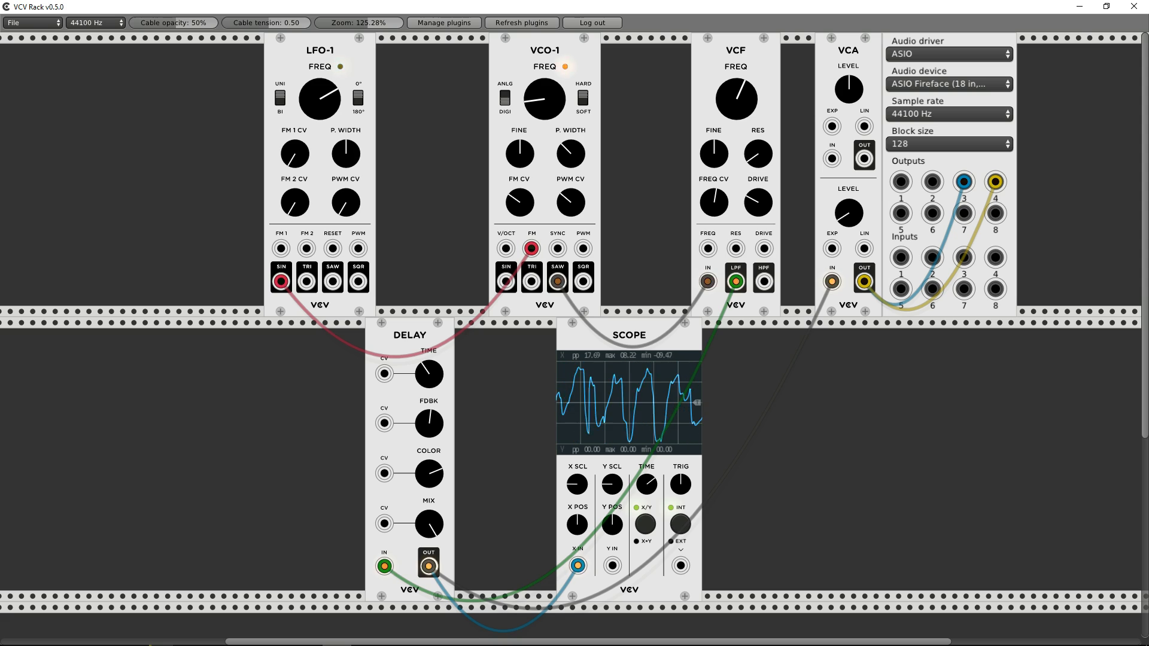
drag(430, 424, 431, 441)
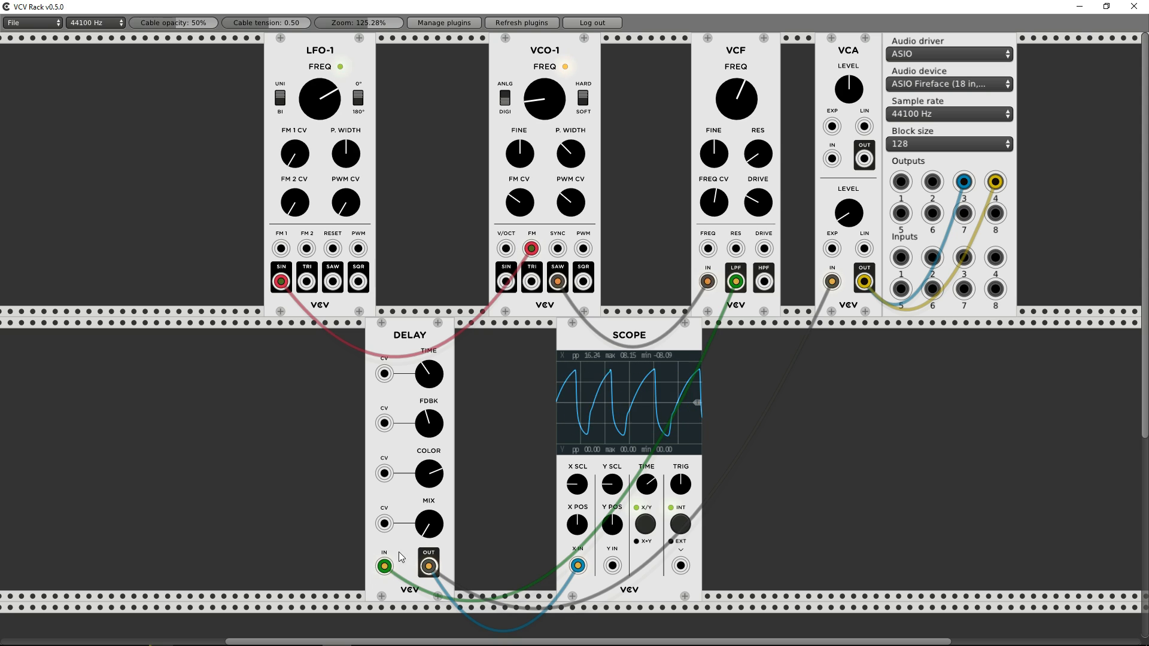
drag(429, 523, 429, 505)
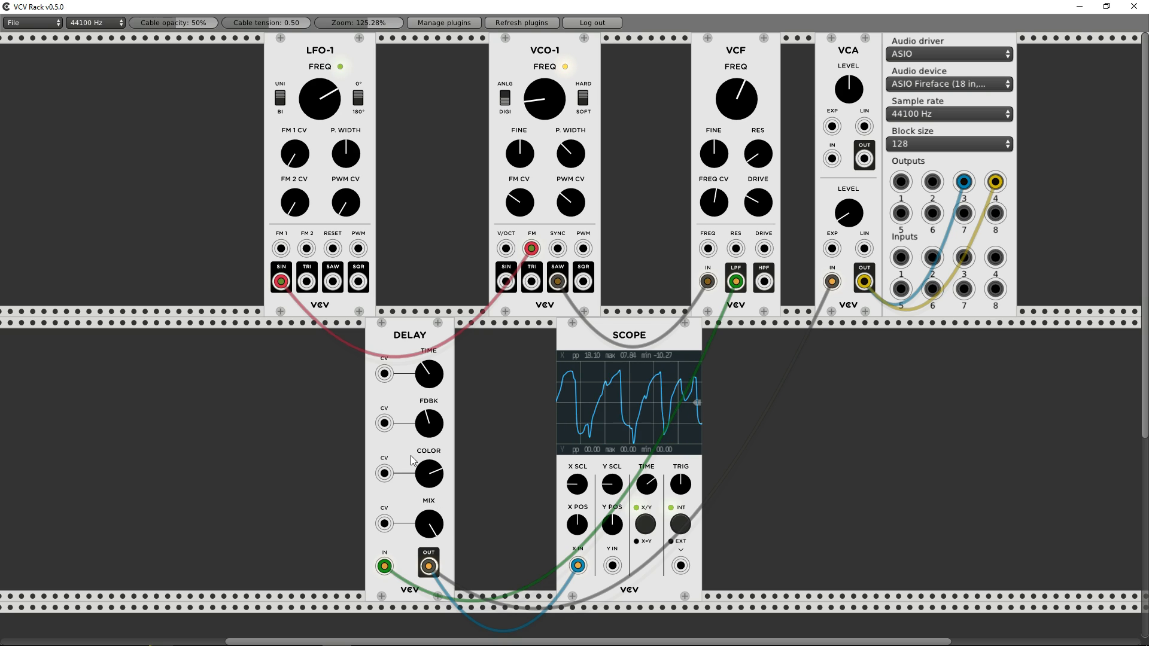
- Compare the Delay's COLOR at minimum and maximum while varying FDBK, ending with COLOR at maximum and FDBK about centre
drag(429, 473, 429, 491)
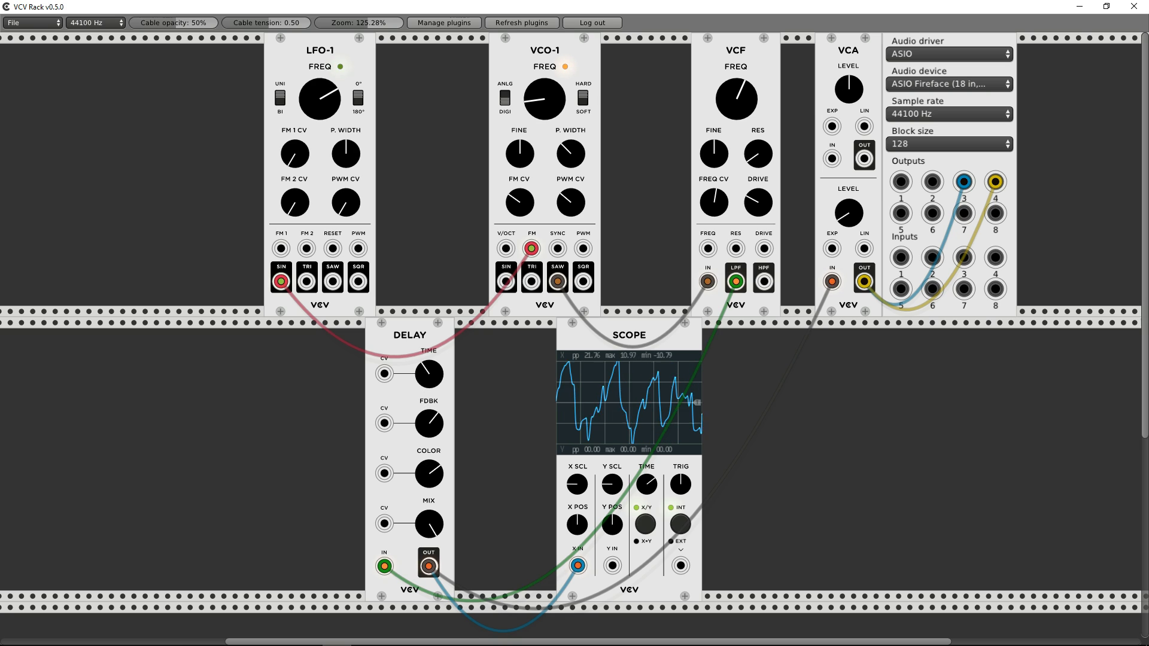
drag(431, 481, 431, 523)
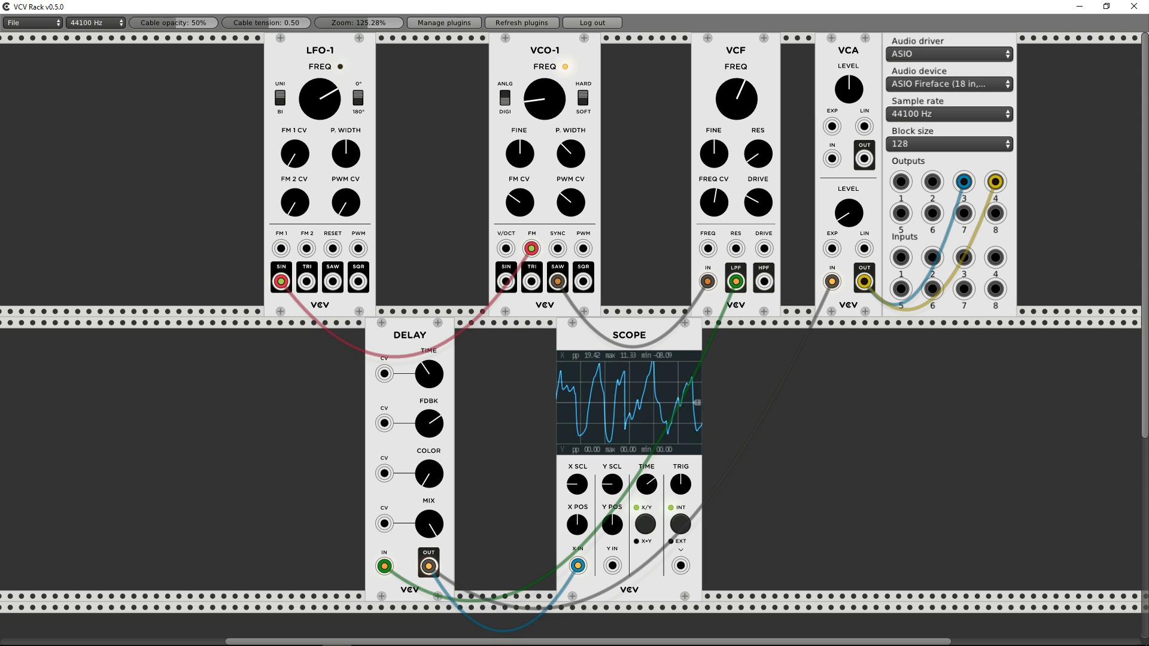
drag(429, 423, 429, 443)
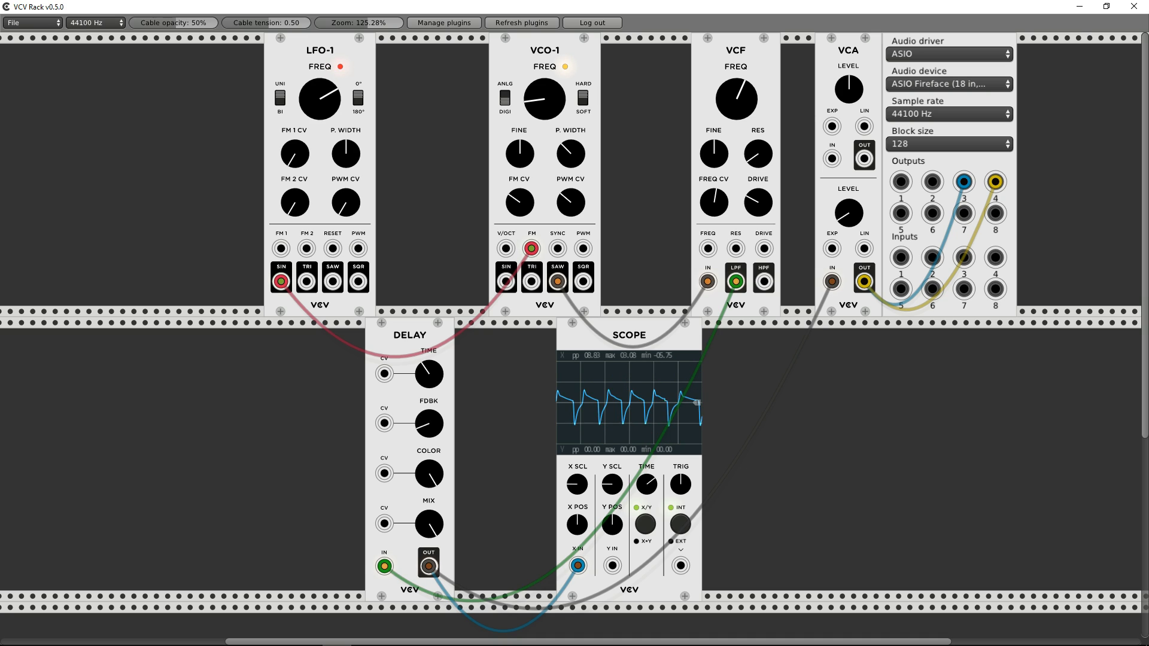
drag(434, 434, 434, 413)
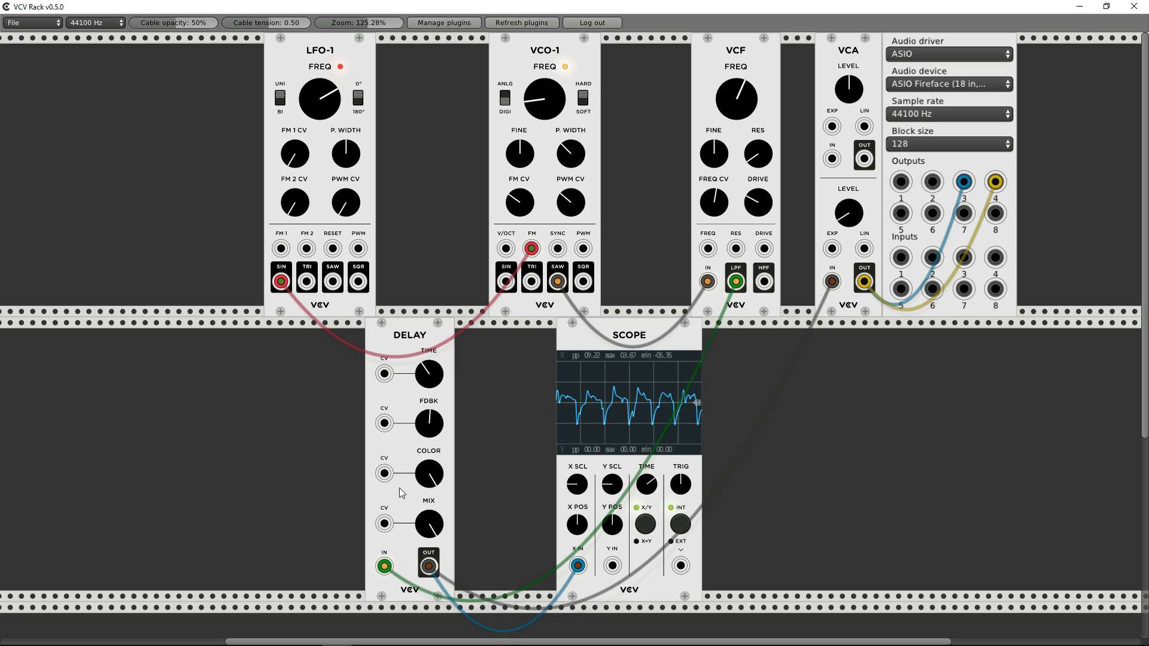
- Delete the Delay, add a Fundamental VC Mixer in the lower row, and shift it toward the scope
key(Delete)
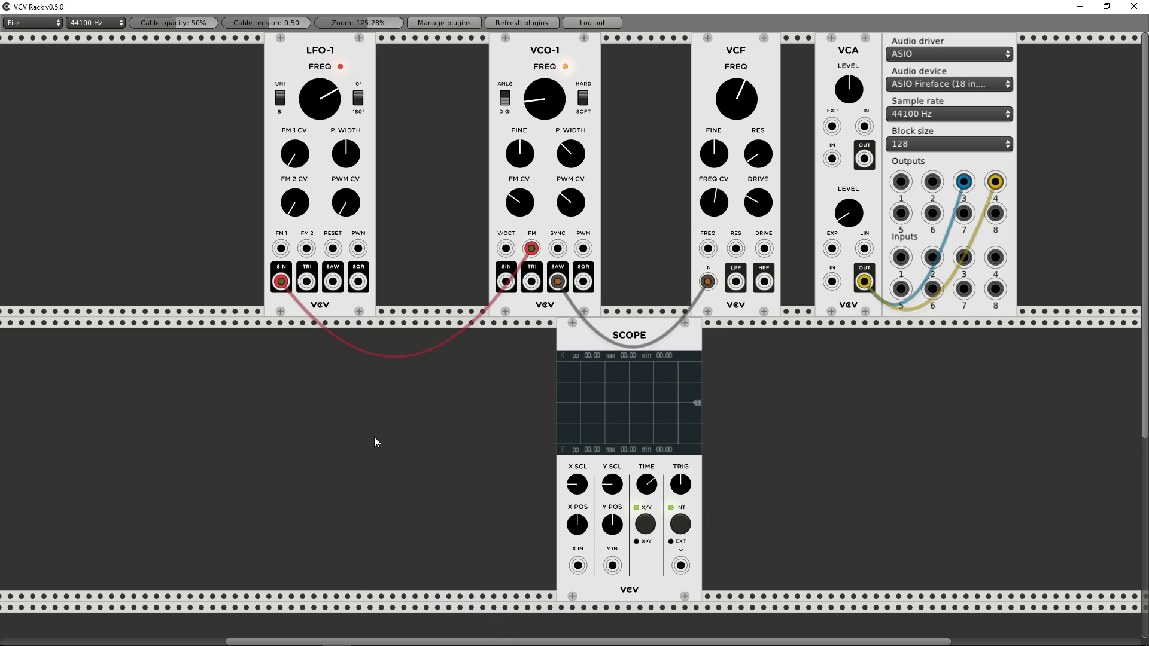
right_click(375, 438)
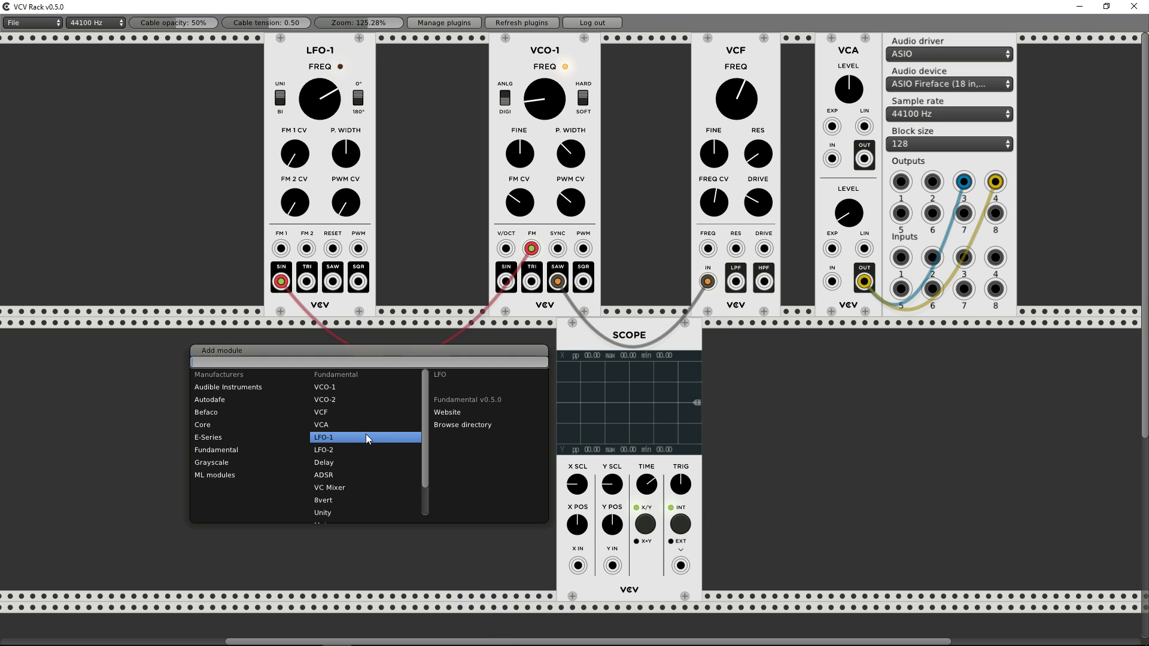
click(358, 489)
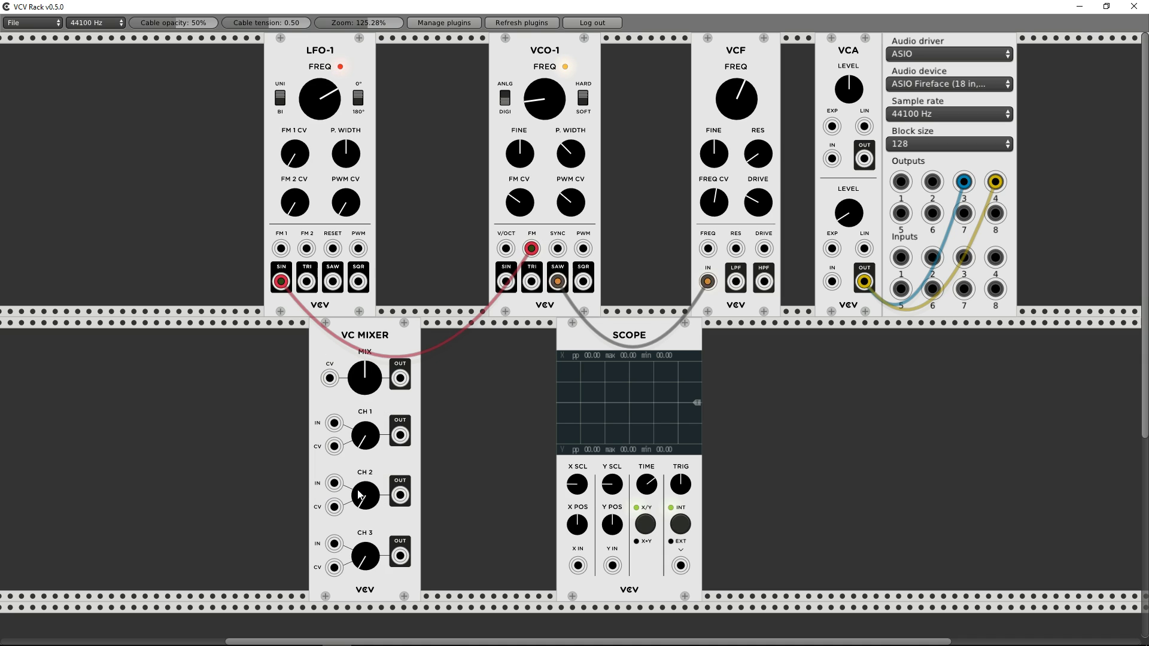
drag(343, 394, 395, 397)
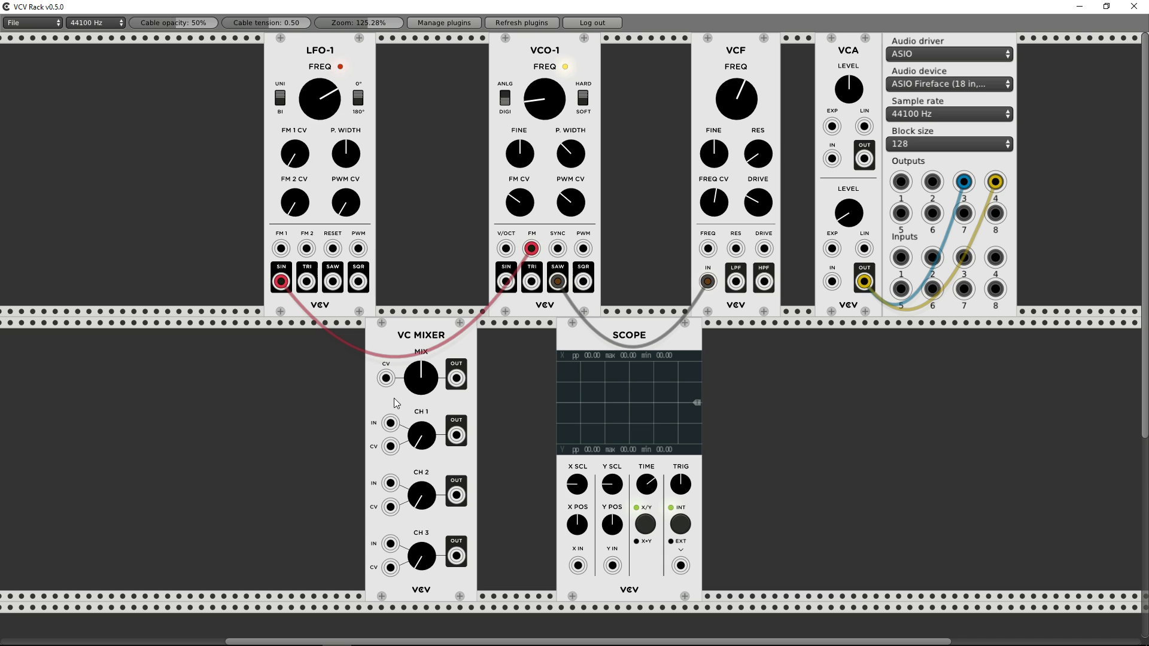
drag(401, 362, 434, 359)
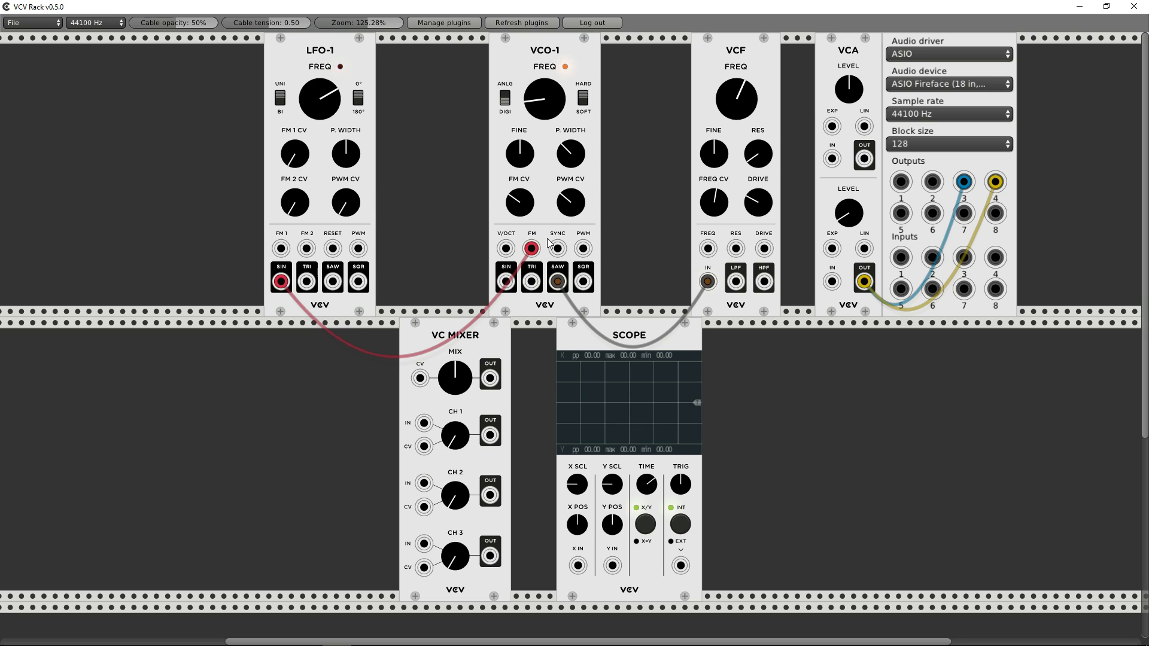
drag(708, 281, 425, 424)
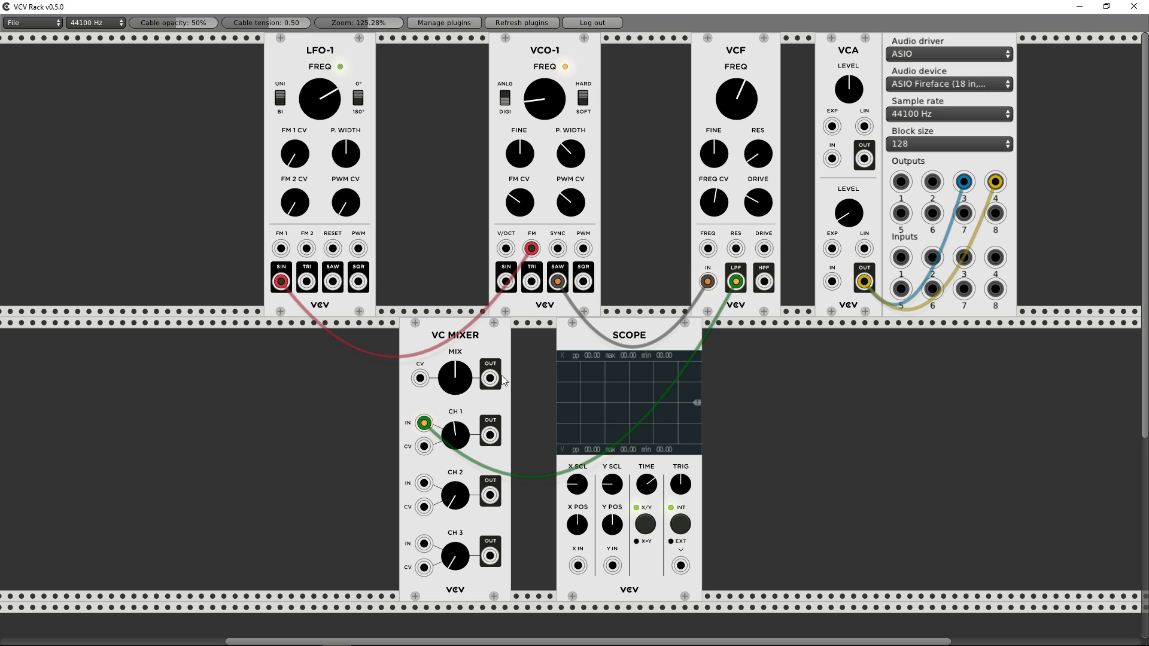
drag(490, 377, 891, 278)
- Delete the VC Mixer, the scope and the VCF
key(Delete)
key(Delete)
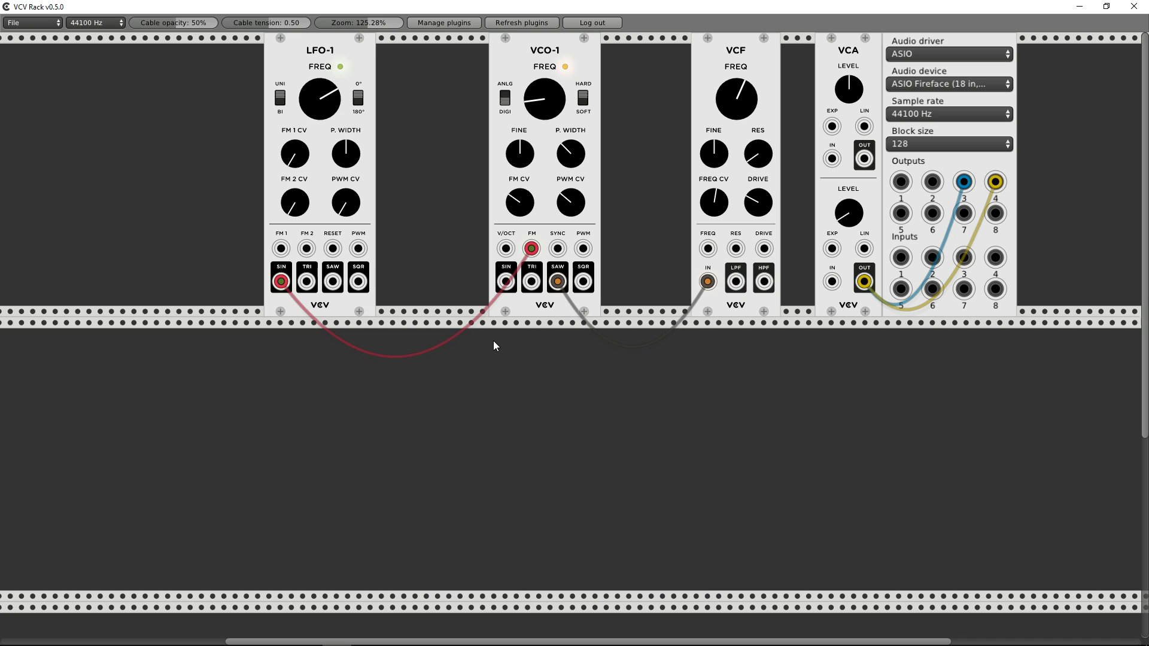
key(Delete)
- Add a Fundamental VC Mixer between the VCO-1 and the VCA and shift it toward the VCA
right_click(673, 233)
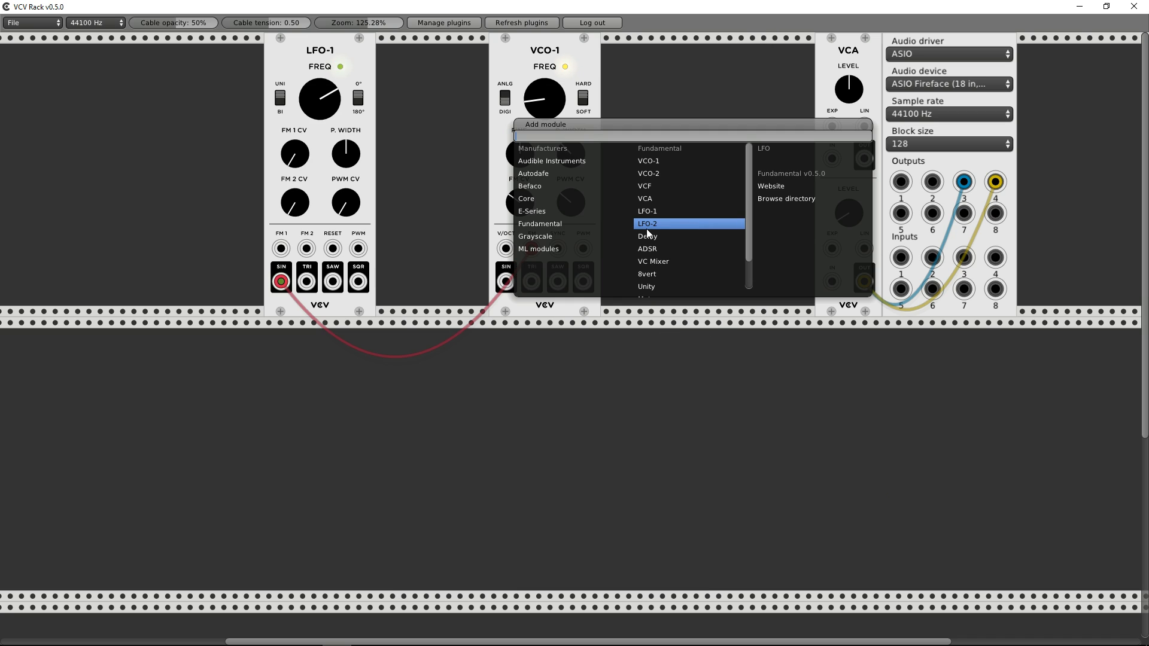
click(662, 261)
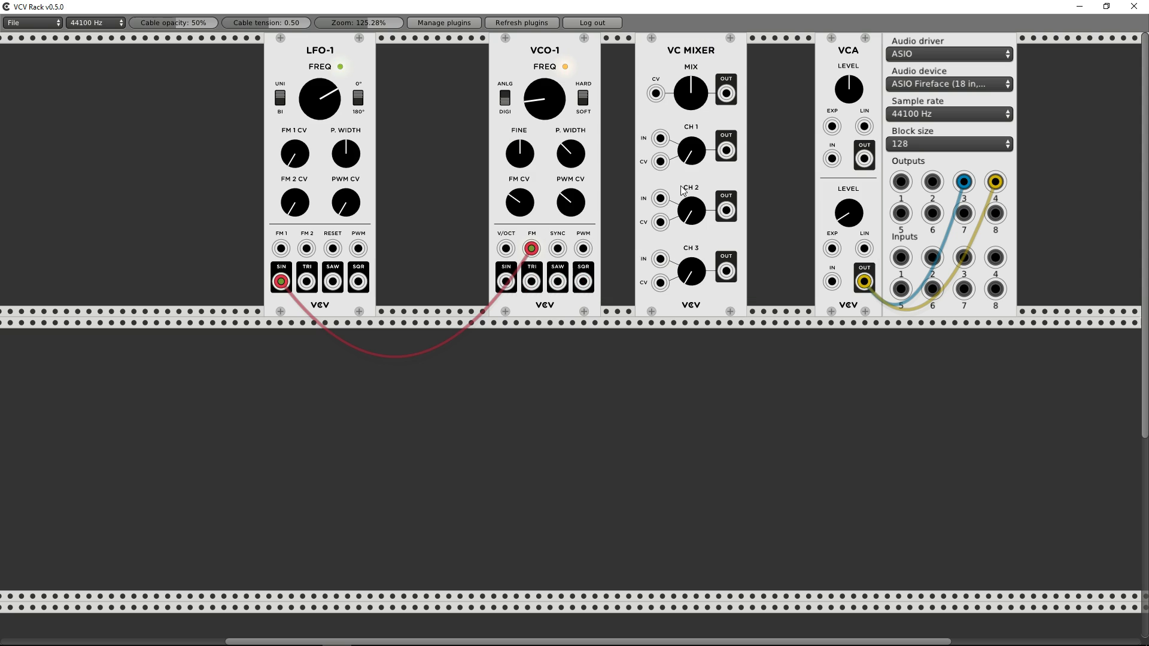
drag(705, 188, 739, 186)
- Delete the VC Mixer and the output VCA, keeping the LFO-1, VCO-1 and audio interface
key(Delete)
key(Delete)
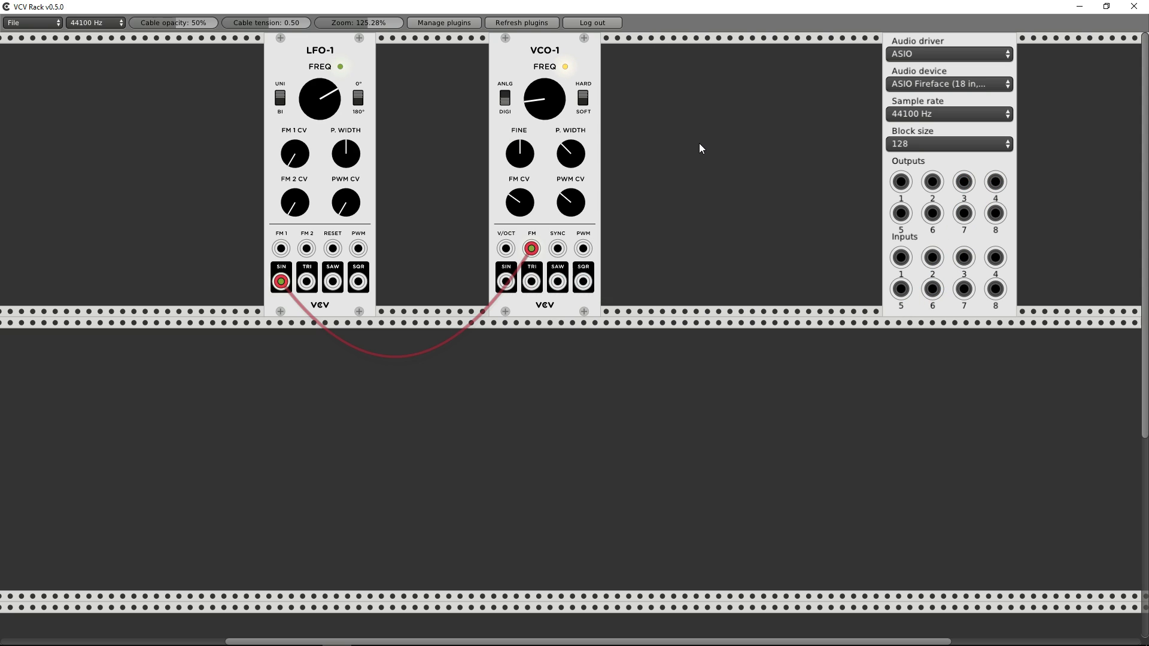
- Add a Fundamental VC Mixer and place it directly beside the audio interface
right_click(702, 150)
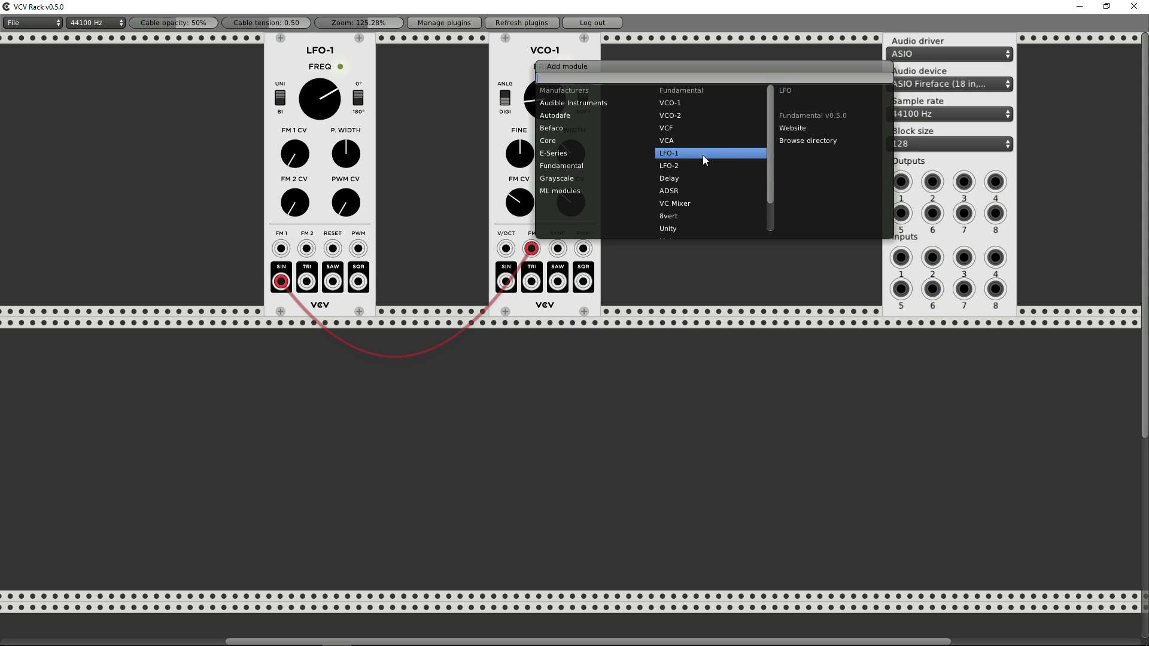
click(688, 203)
drag(690, 205, 814, 205)
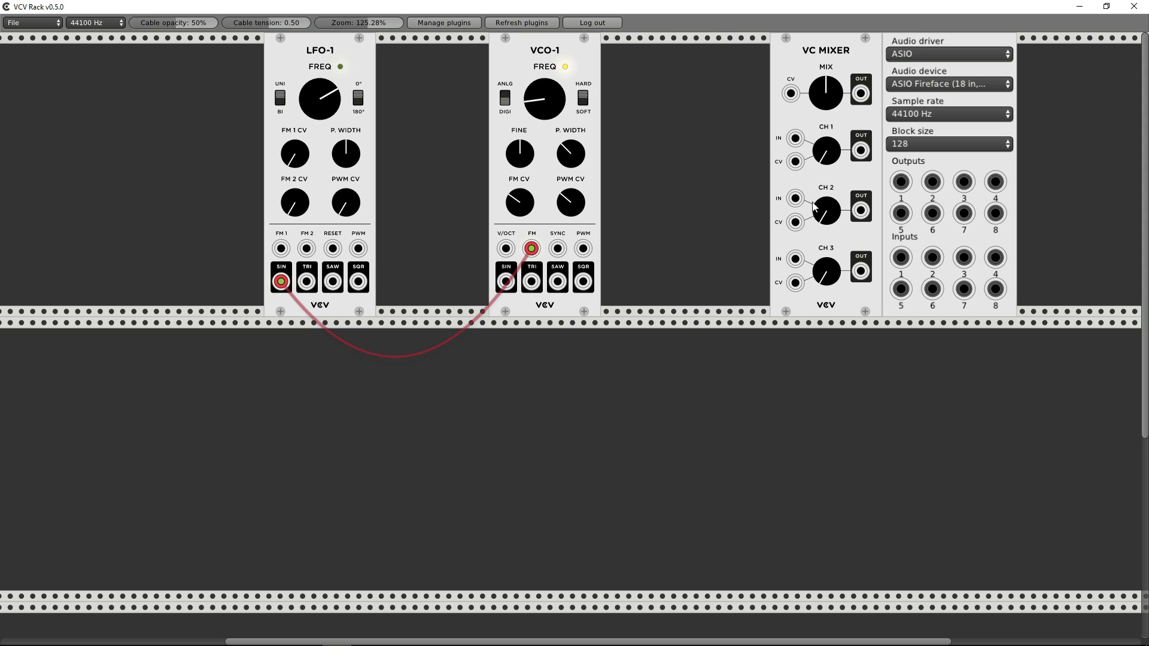
- Patch the VC Mixer's MIX output to audio outputs 3 and 4, and VCO-1's SIN output into the mixer's channel 1 input
drag(859, 100, 965, 183)
drag(862, 95, 995, 182)
drag(830, 115, 807, 122)
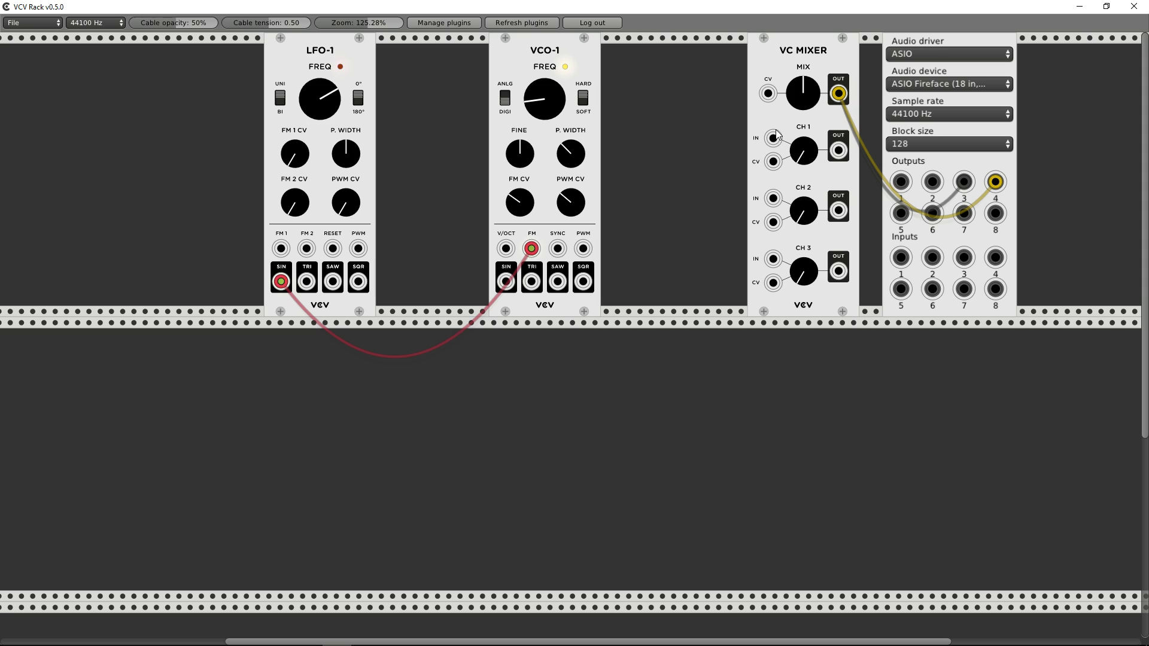
drag(774, 138, 507, 278)
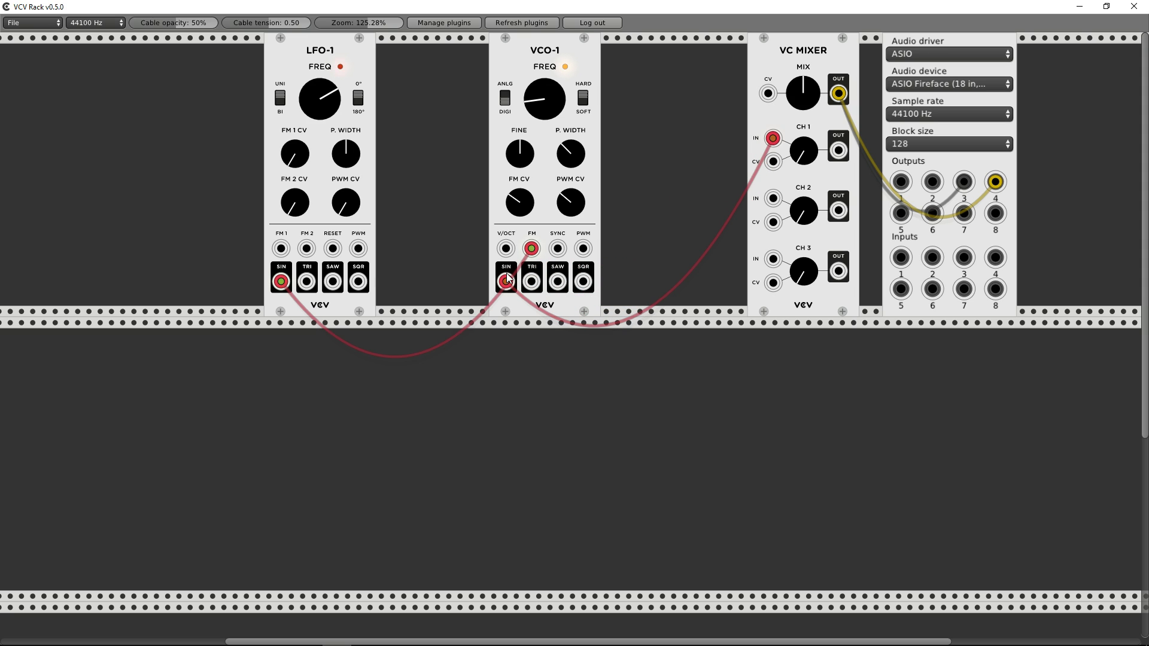
- Add a Scope in the second row beneath the VC Mixer and patch the MIX output into its X IN
right_click(581, 376)
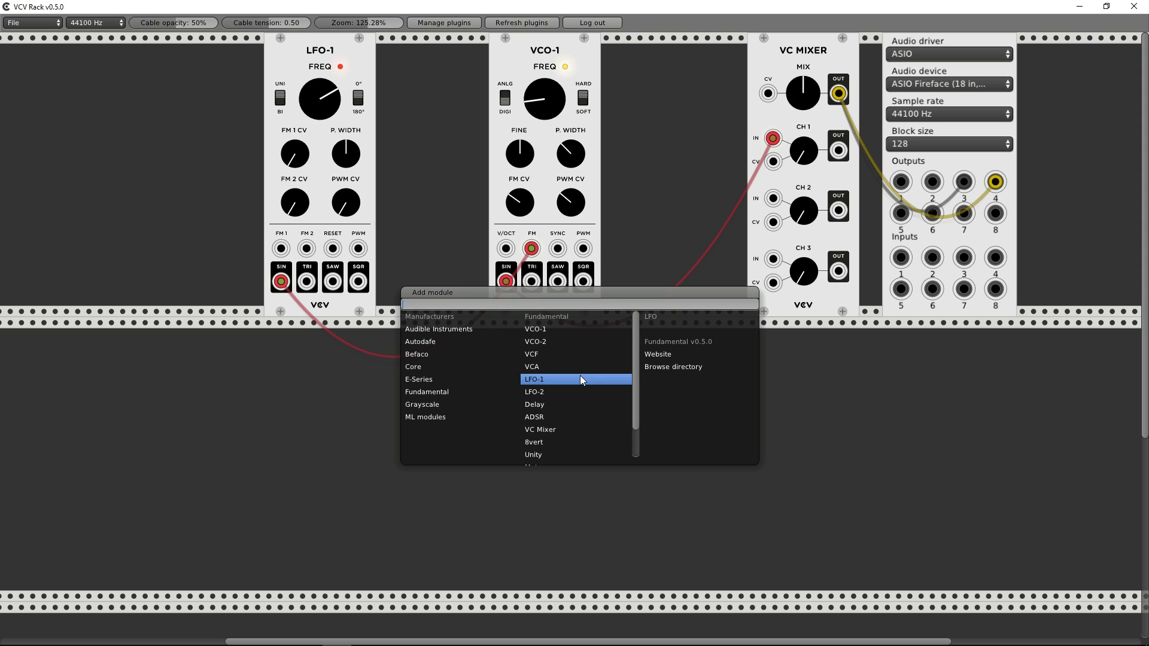
click(543, 445)
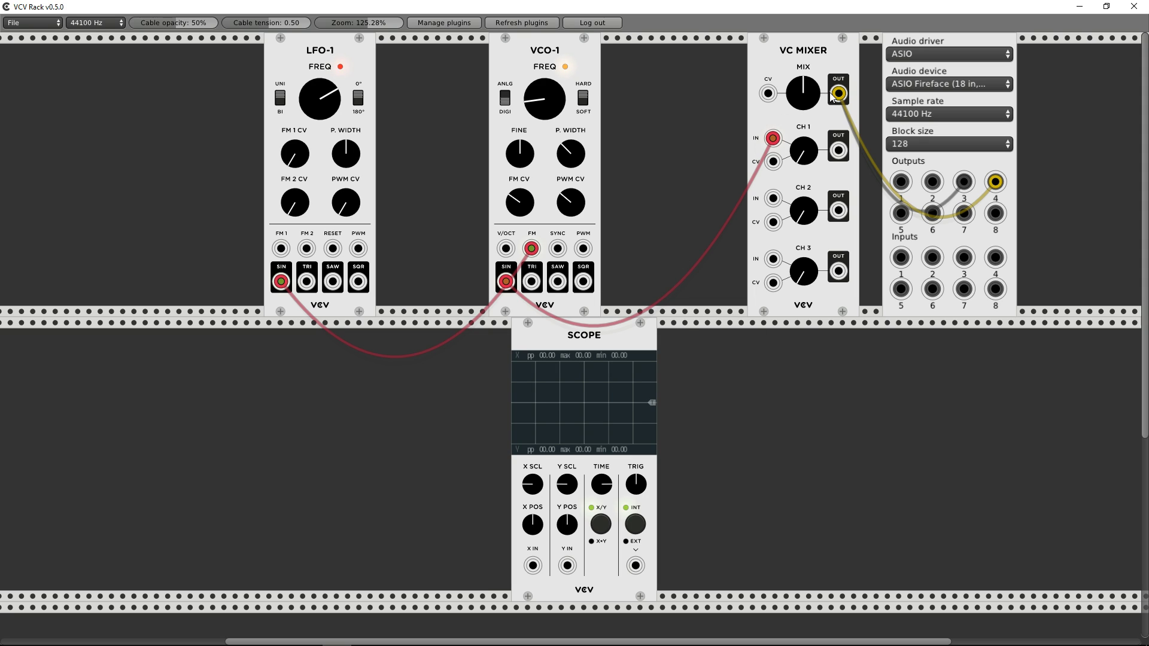
mouse_move(832, 99)
mouse_down()
mouse_move(745, 358)
mouse_move(608, 544)
mouse_move(532, 567)
mouse_up()
drag(602, 346, 771, 346)
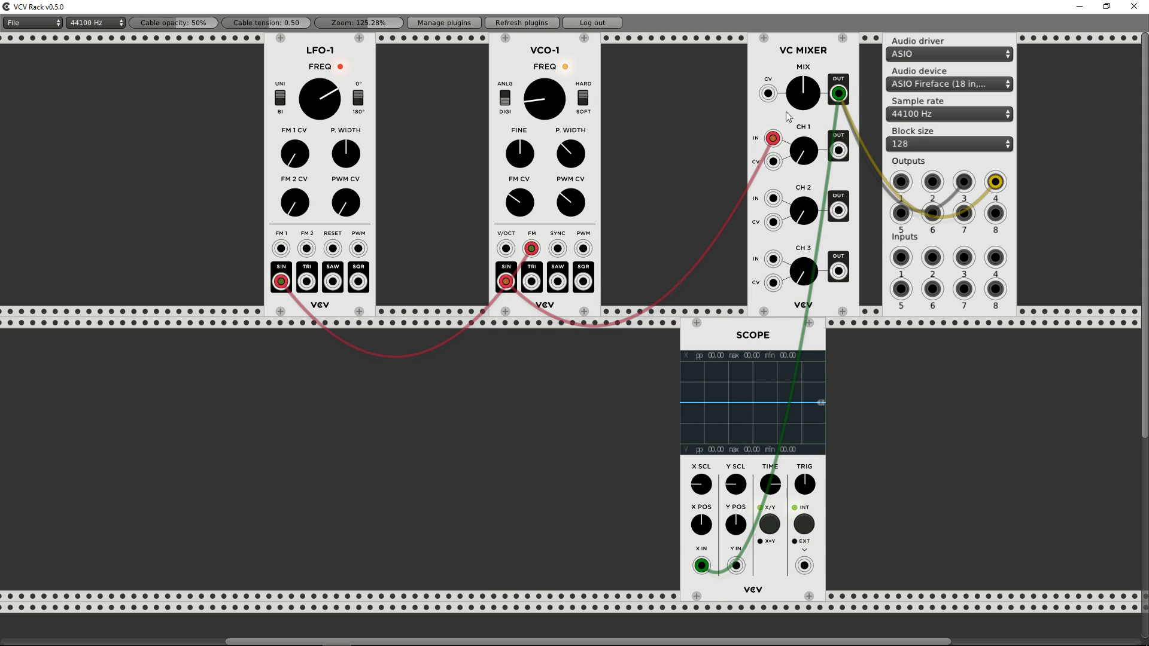
- Patch VCO-1's TRI output into the mixer's channel 2 and adjust the CH 1, CH 2 and MIX levels, ending with MIX fully down
drag(804, 151, 804, 54)
drag(804, 94, 804, 47)
mouse_move(801, 102)
mouse_down()
mouse_move(803, 120)
mouse_move(804, 90)
mouse_move(804, 104)
mouse_up()
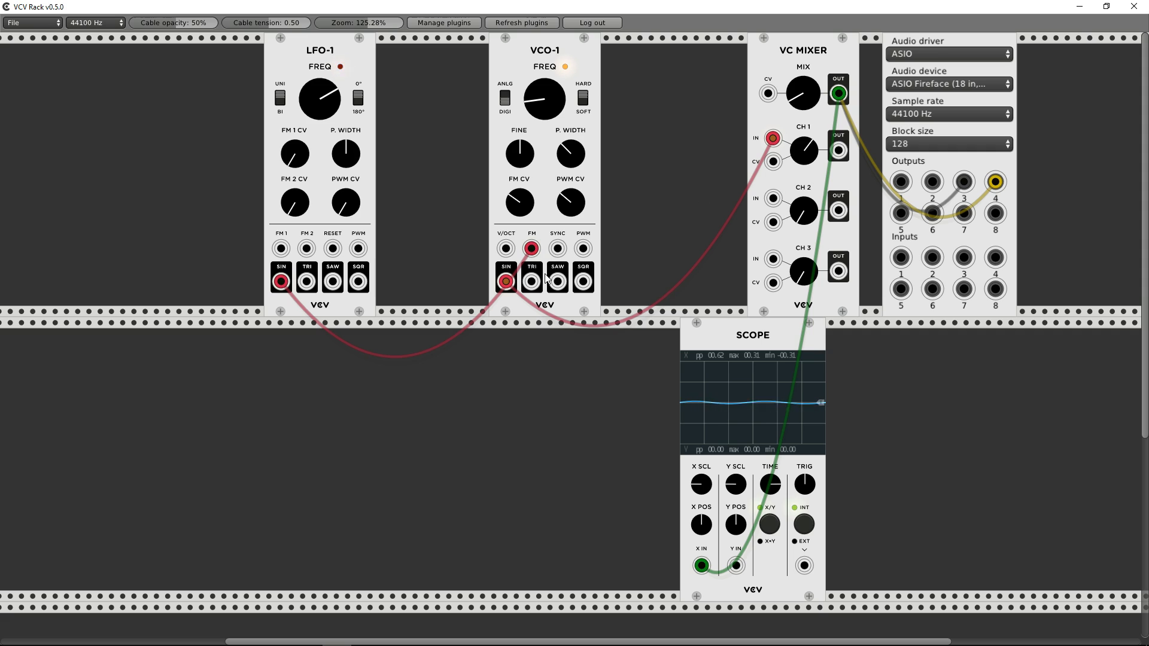
drag(532, 282, 772, 198)
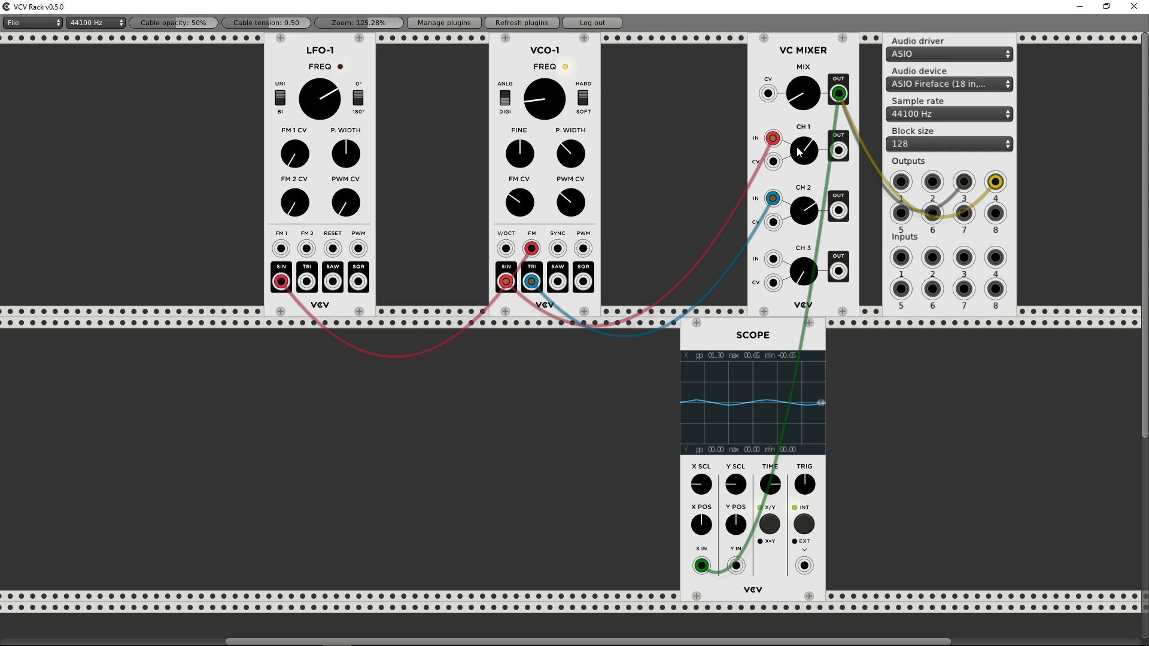
mouse_move(809, 88)
mouse_down()
mouse_move(808, 111)
mouse_move(803, 89)
mouse_up()
- Move the VC Mixer next to VCO-1 and add a Fundamental VCA directly beside the audio interface
drag(802, 67, 662, 79)
right_click(785, 98)
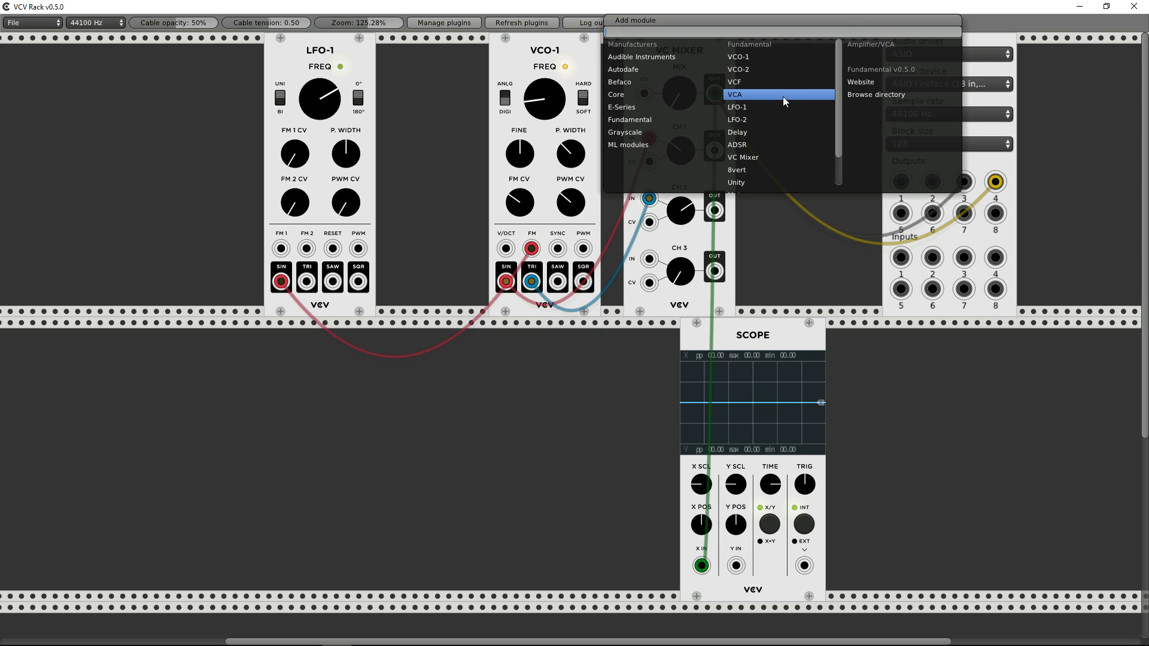
click(742, 96)
drag(753, 81, 900, 62)
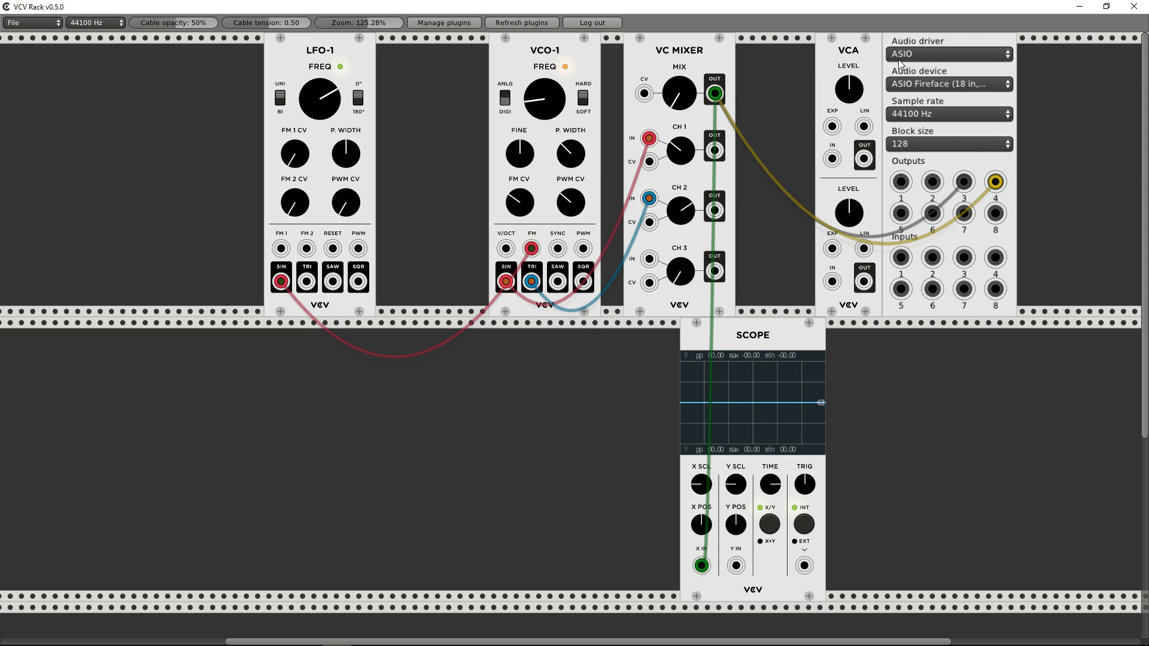
- Route the MIX output through the VCA's lower section to audio outputs 3 and 4 and into the Scope's X IN, with the mixer against the VCA
drag(716, 94, 867, 282)
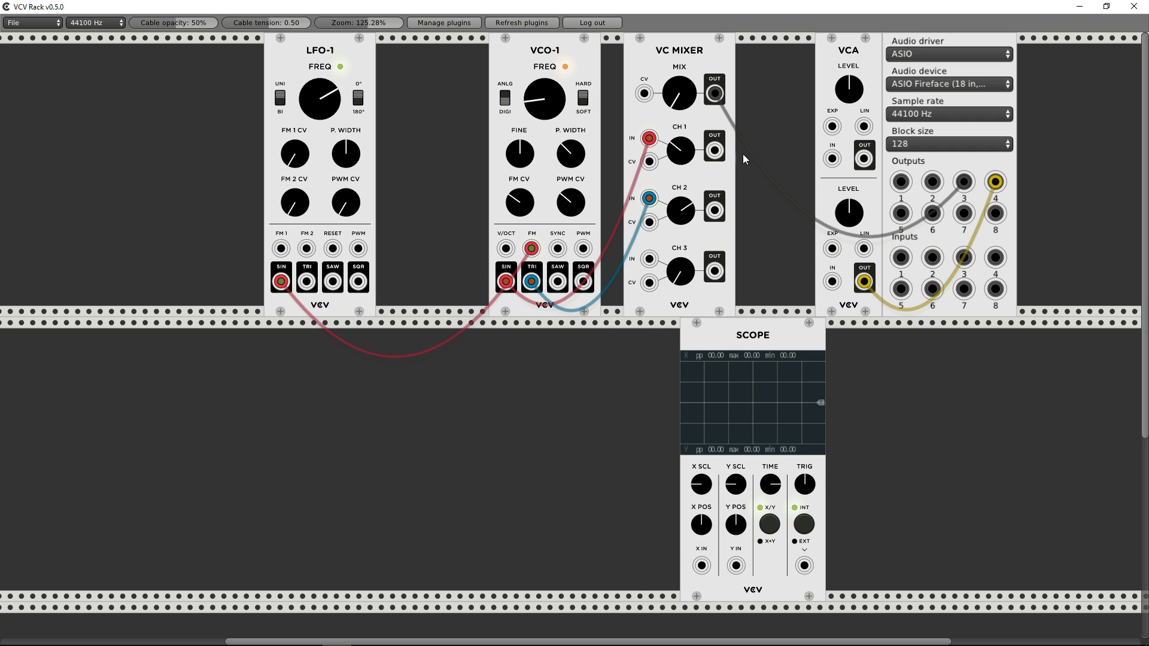
drag(713, 90, 795, 279)
drag(963, 182, 714, 93)
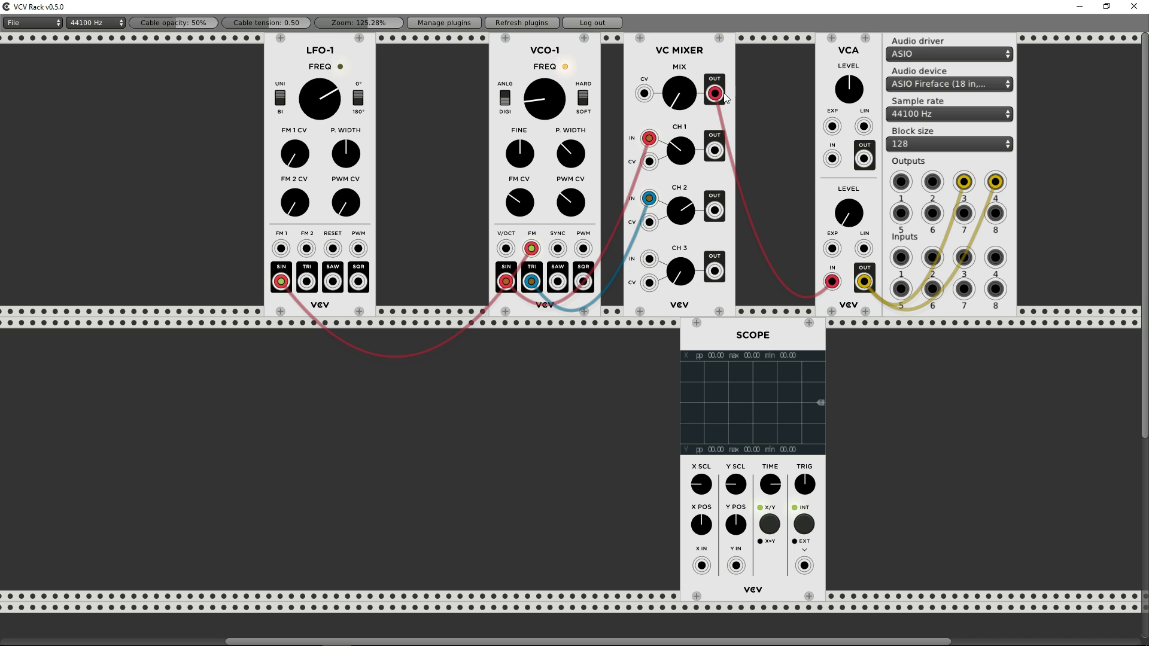
drag(716, 95, 702, 565)
drag(670, 101, 724, 108)
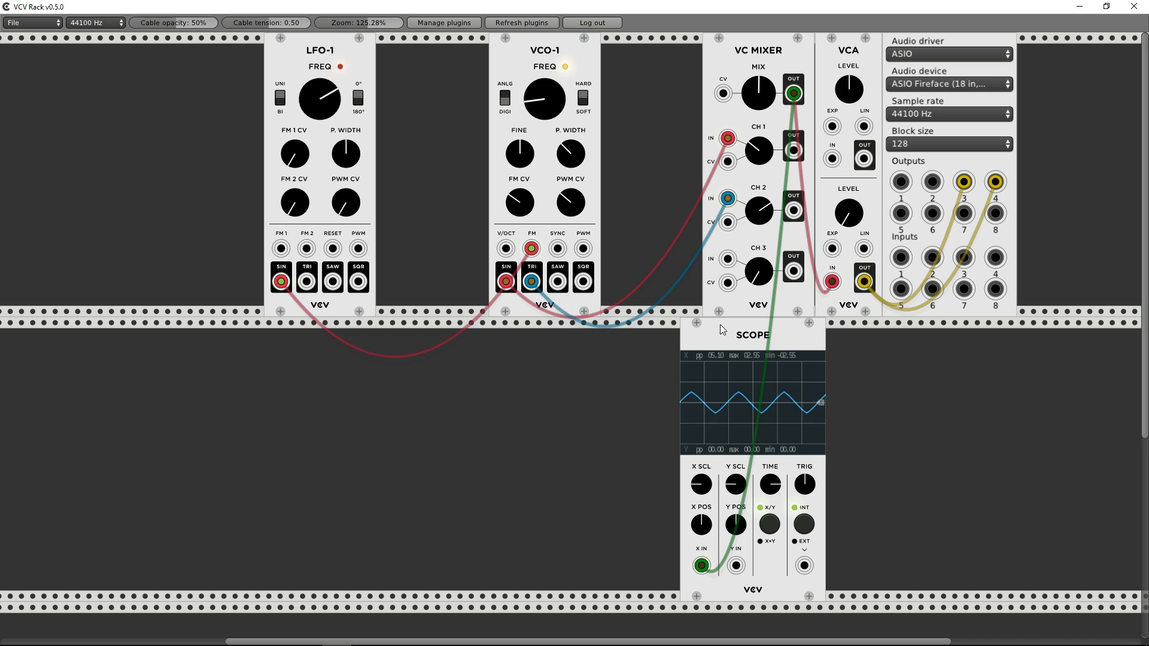
- Turn the mixer's CH 1 fully down and CH 2 fully up, and unplug the LFO-1 cable from VCO-1's FM input
drag(758, 151, 758, 275)
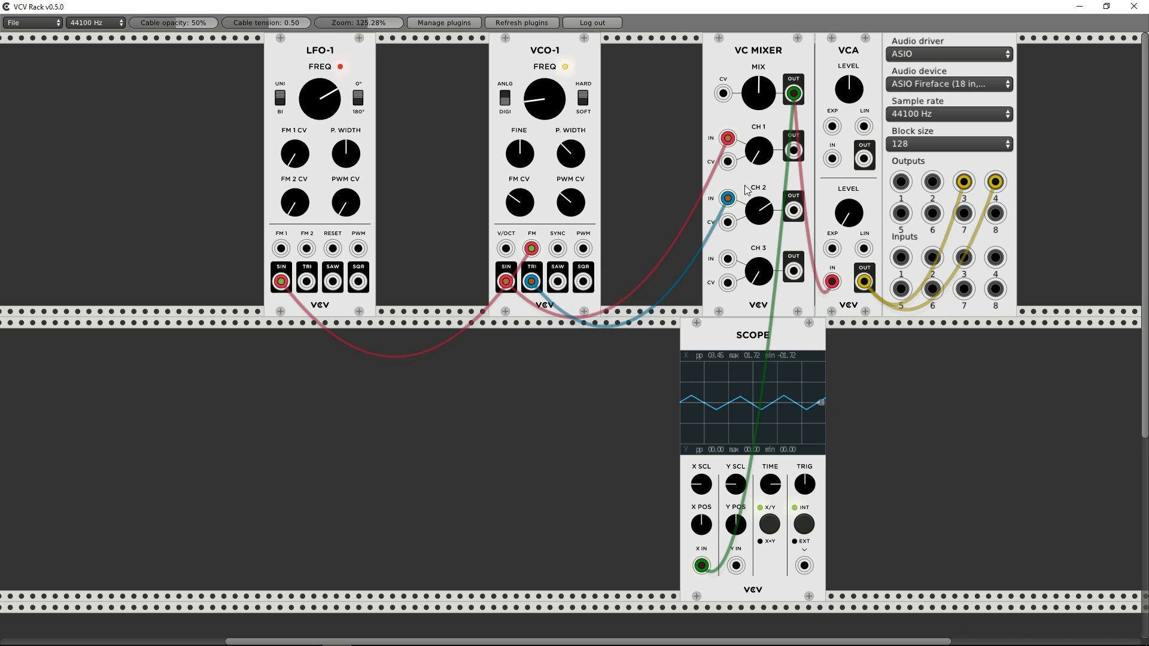
drag(758, 210, 758, 86)
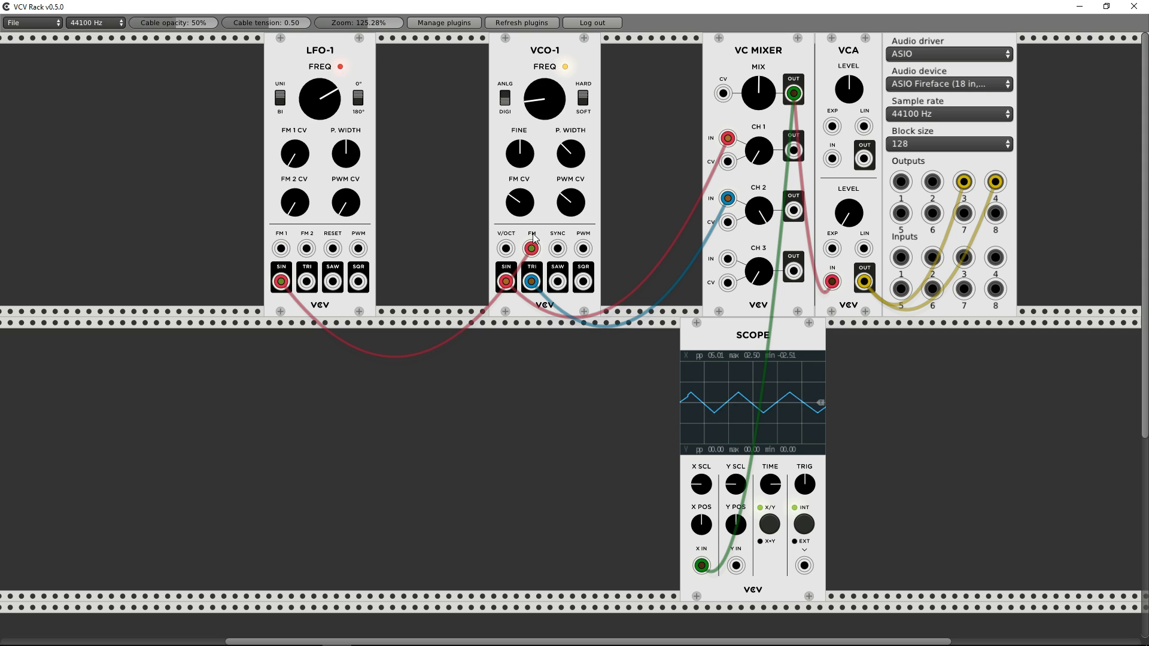
drag(531, 248, 488, 250)
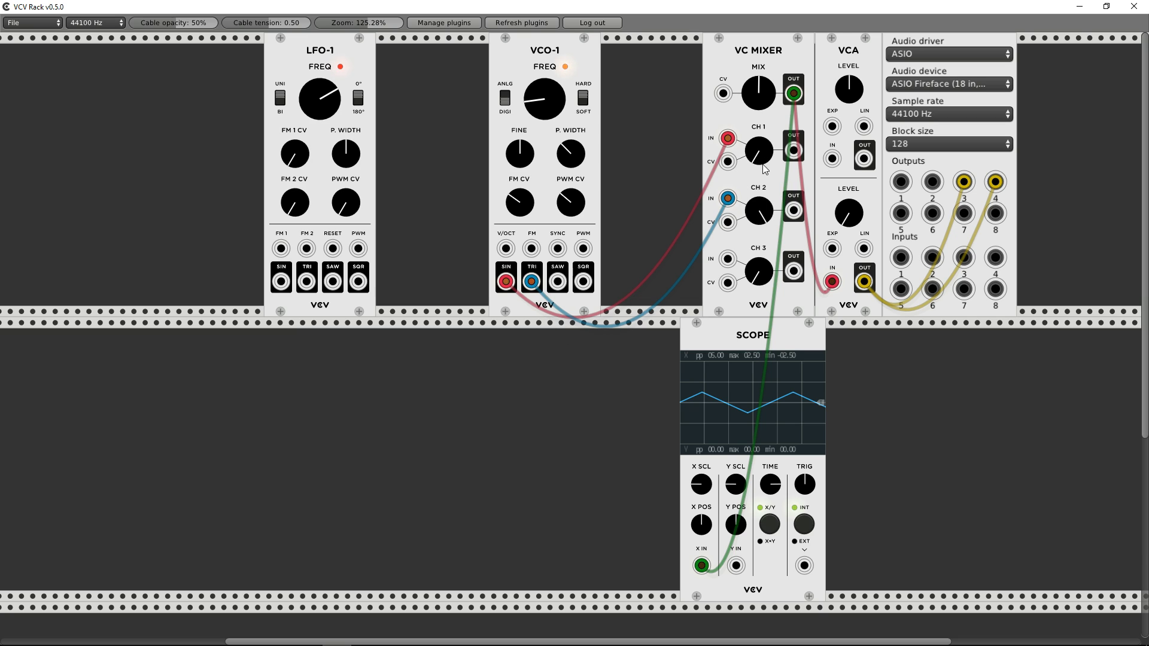
- Turn CH 2 fully down to isolate channel 1, raise both CH 1 and CH 2 fully, and keep MIX near centre
drag(766, 218, 766, 270)
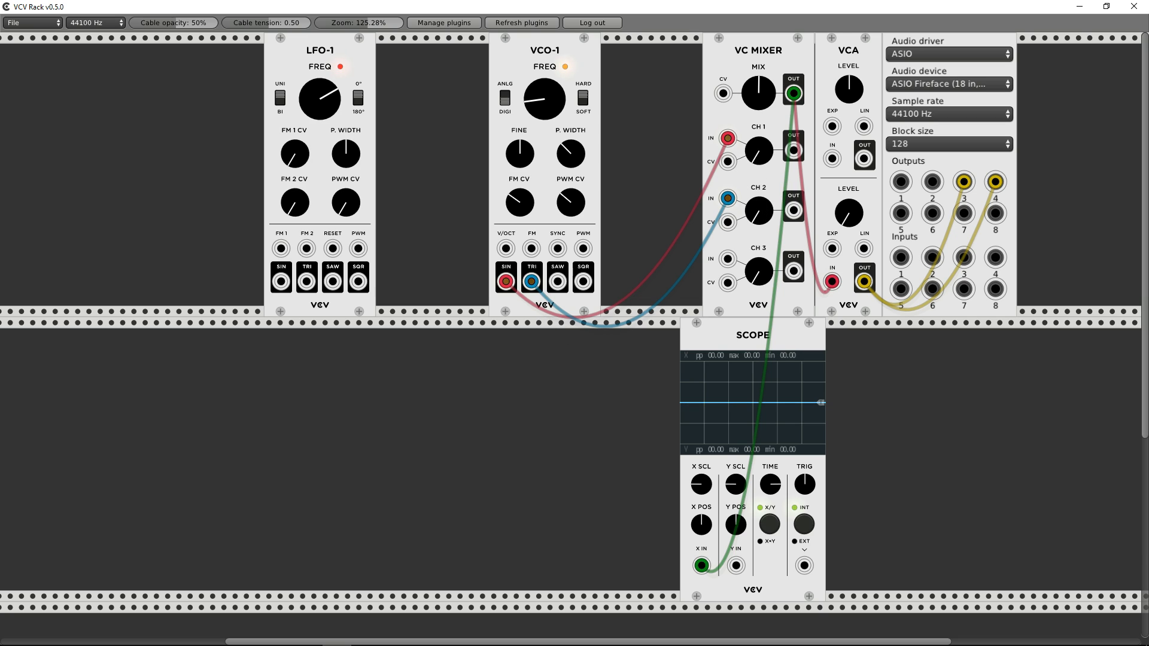
drag(758, 151, 759, 95)
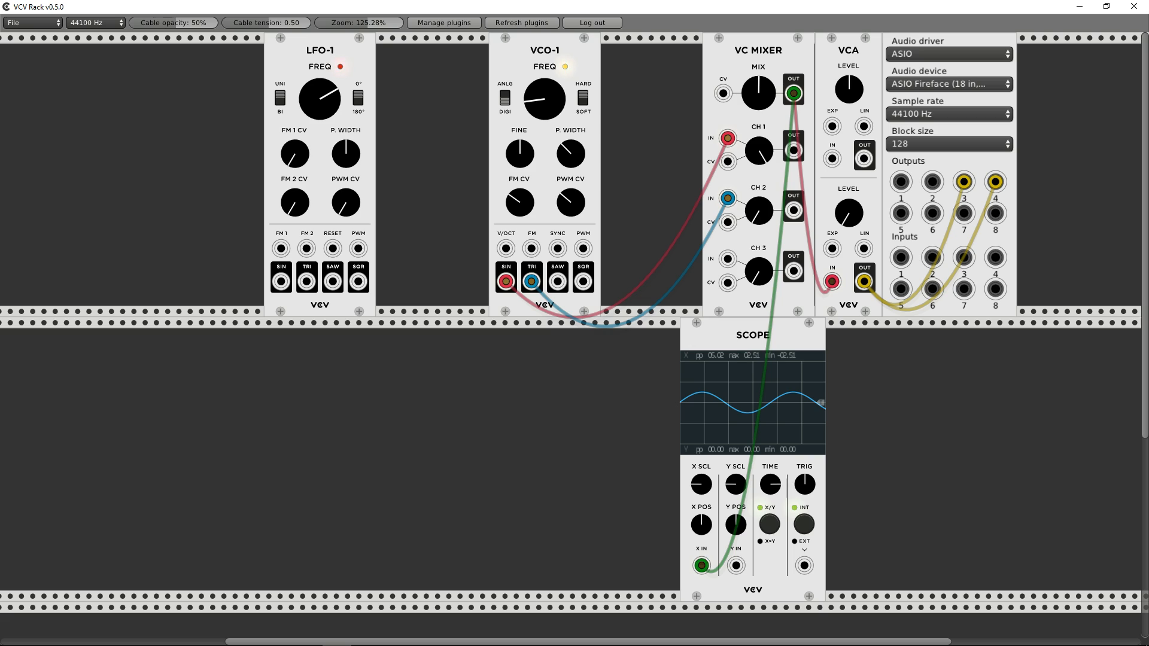
drag(759, 217, 759, 164)
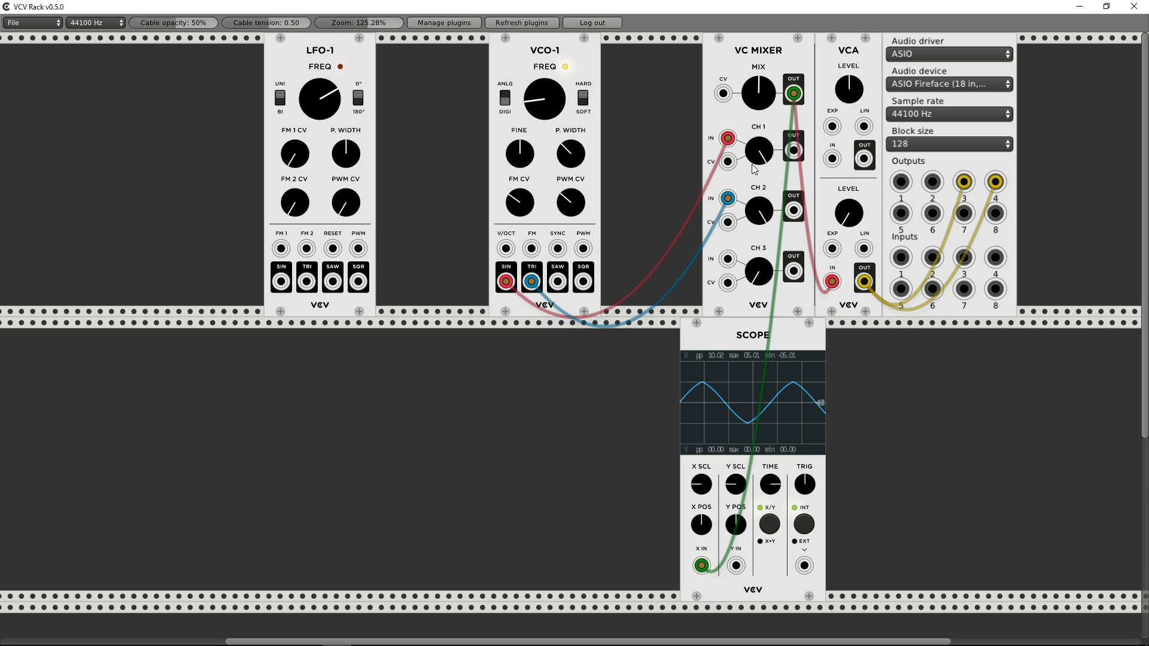
drag(761, 106, 762, 97)
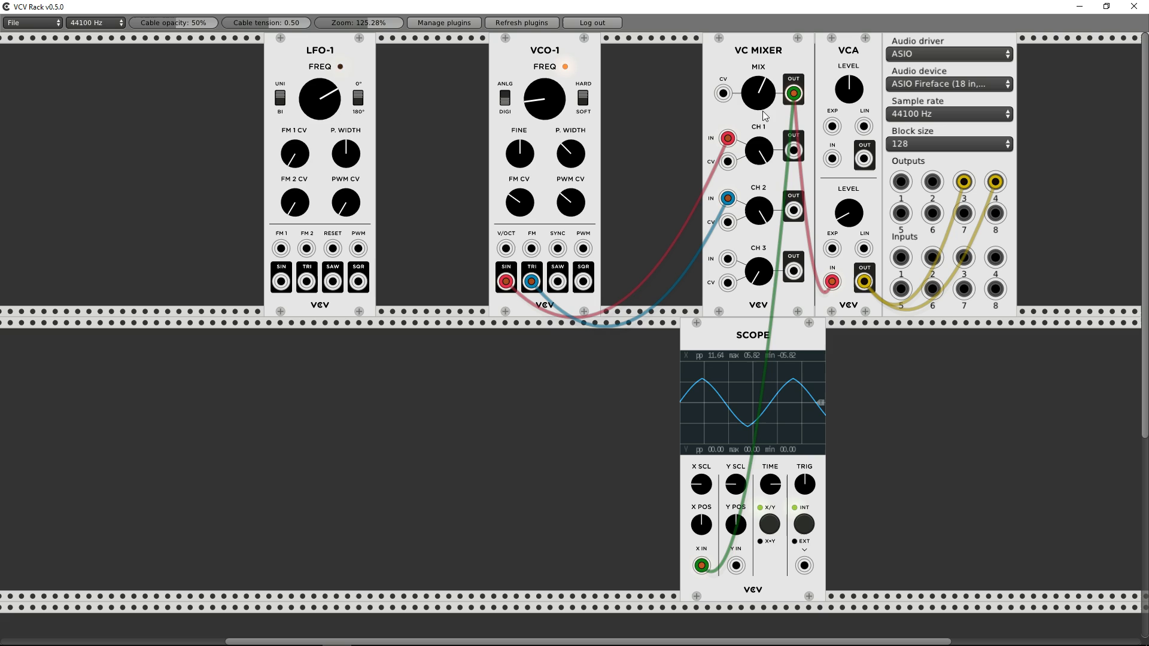
mouse_move(757, 106)
mouse_down()
mouse_move(757, 81)
mouse_move(757, 137)
mouse_move(758, 111)
mouse_up()
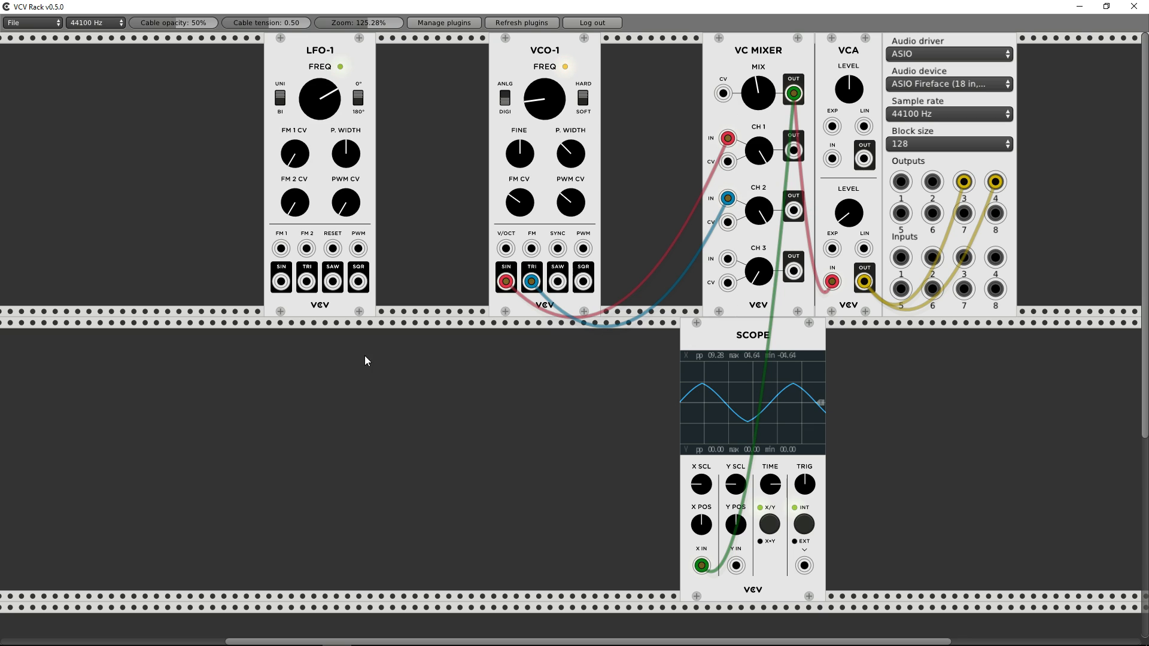
- Patch LFO-1's SIN output into the mixer's channel 2 CV and its TRI output into channel 1 CV
drag(285, 283, 728, 223)
drag(845, 214, 846, 201)
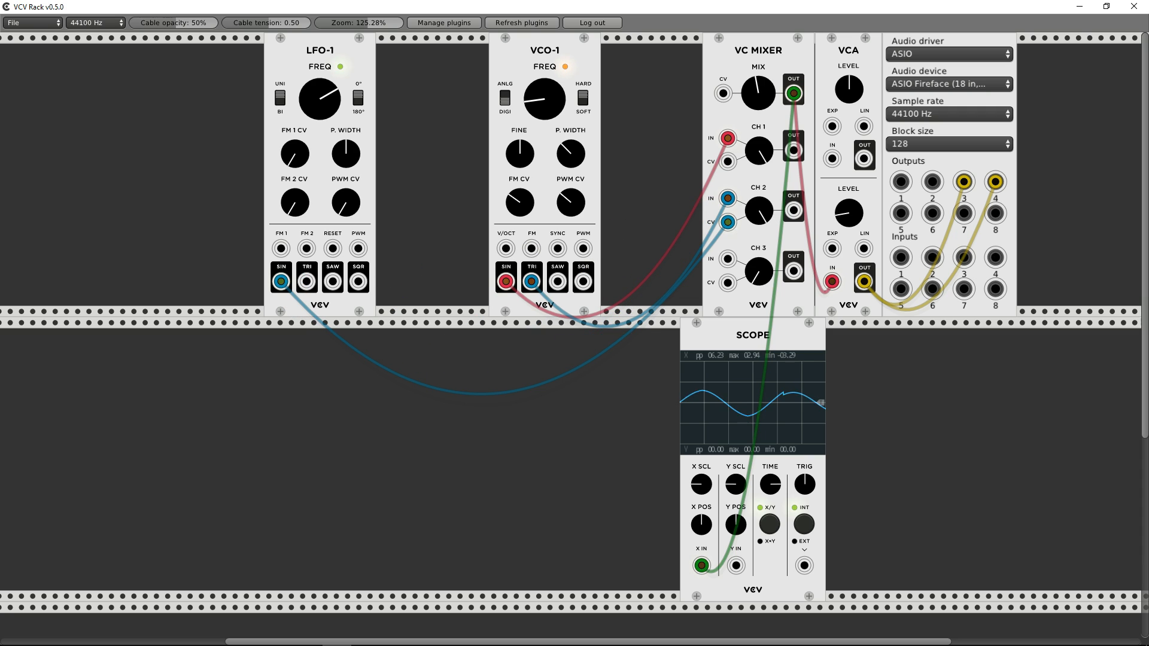
drag(307, 282, 731, 165)
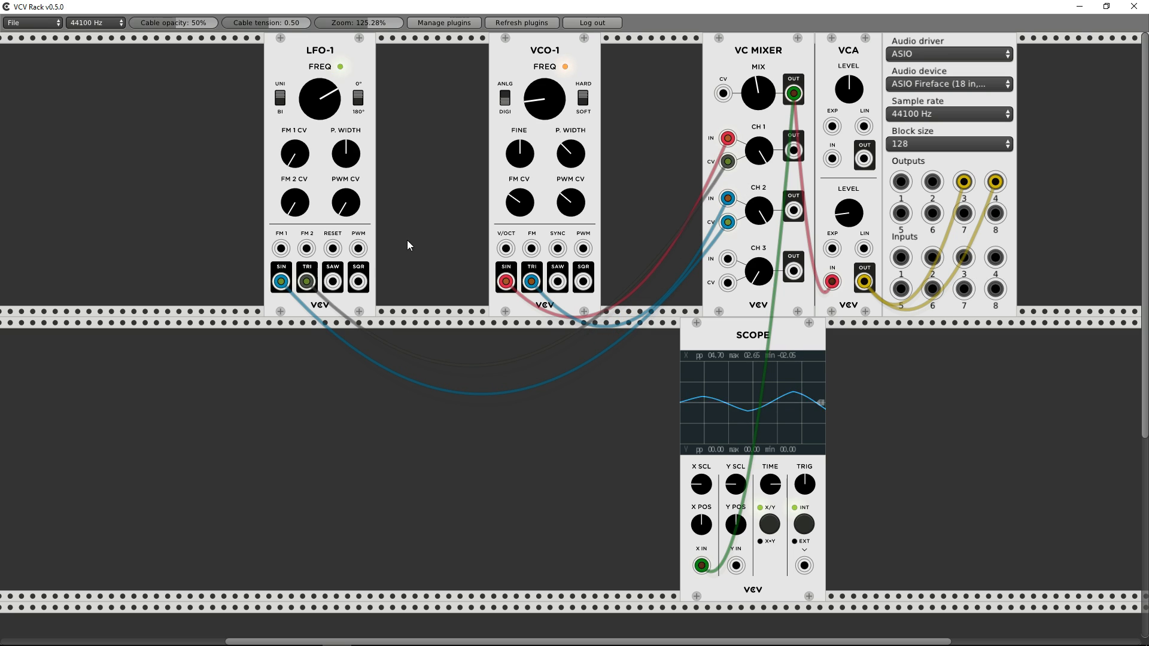
- Replace the TRI modulation cable with a second LFO-1 whose TRI output feeds channel 1 CV, and raise that LFO's frequency
drag(304, 282, 328, 379)
right_click(328, 379)
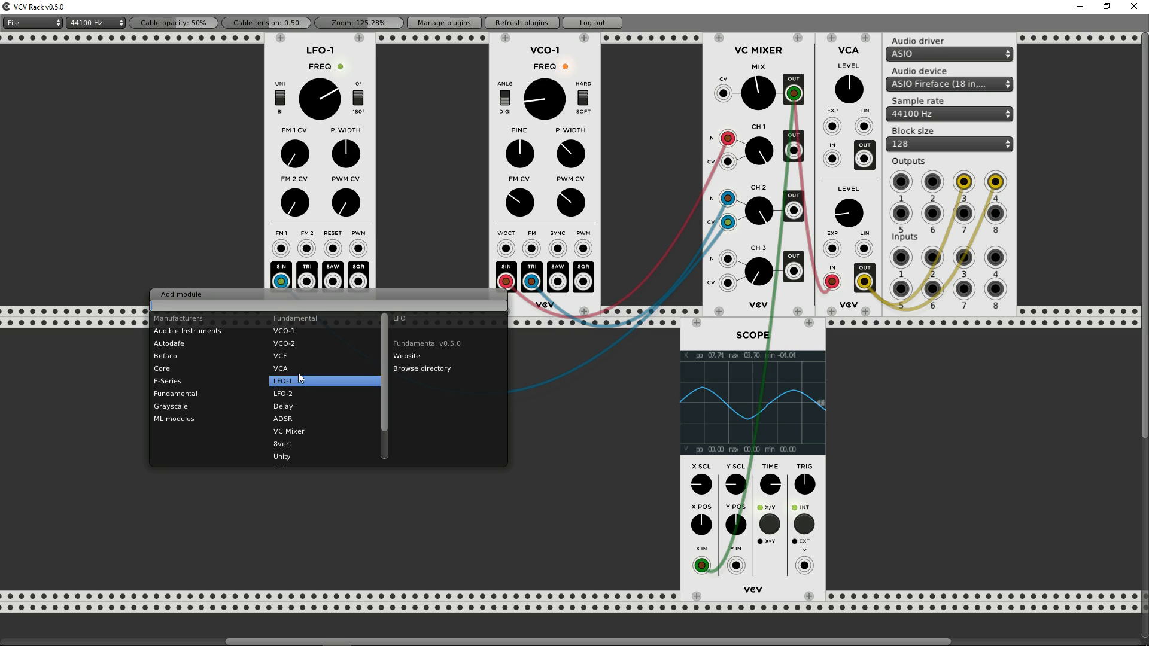
click(286, 377)
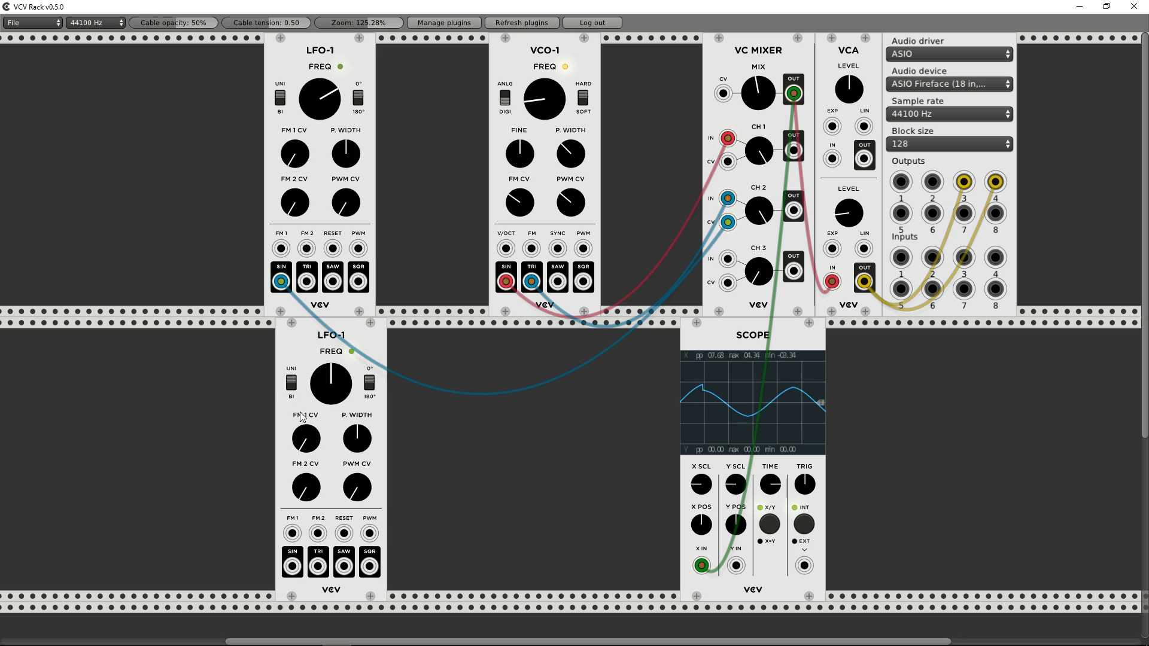
drag(316, 566, 728, 162)
drag(345, 385, 345, 359)
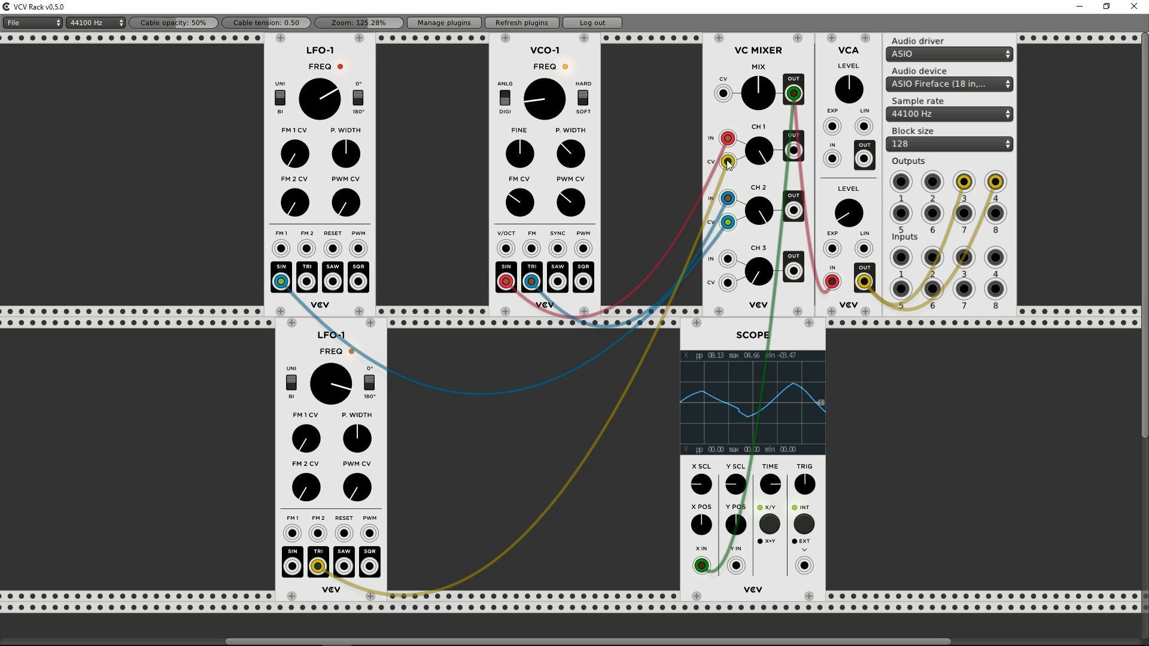
- Unplug both CV cables from the VC Mixer and delete the second LFO-1
drag(728, 161, 668, 234)
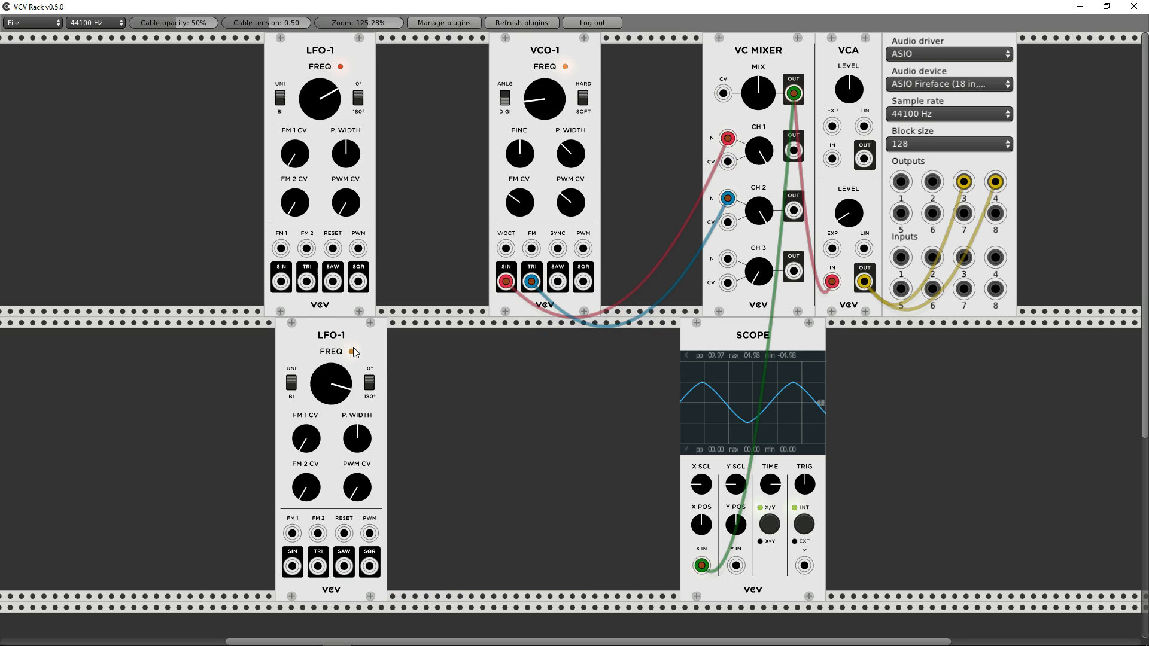
key(Delete)
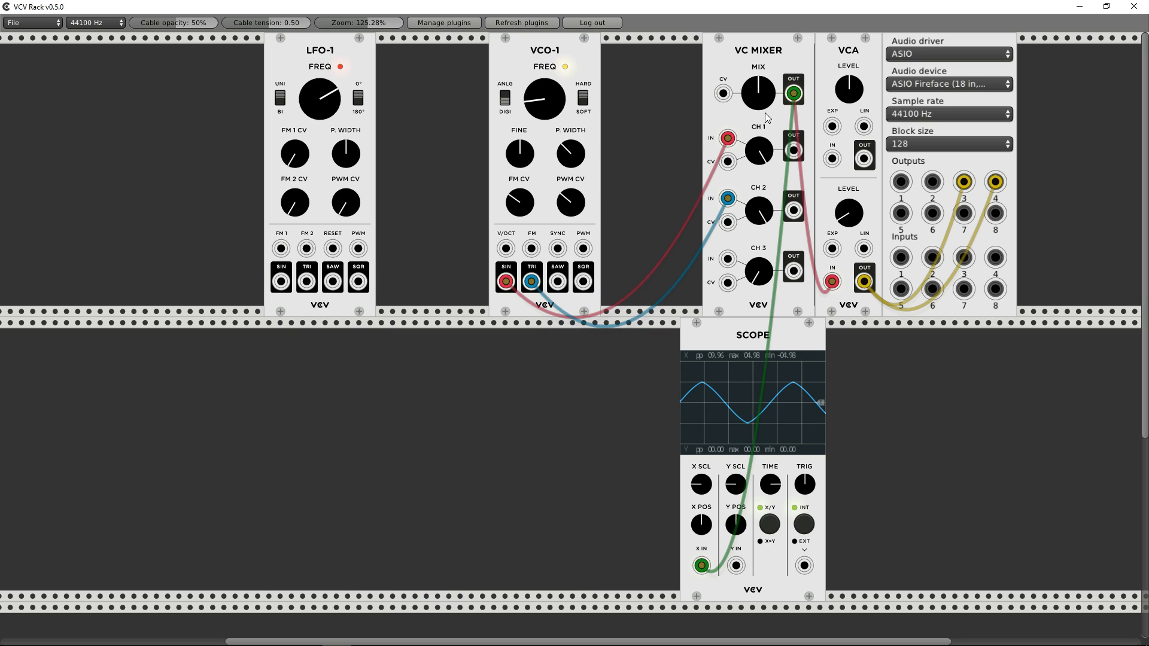
- Add a Fundamental 8vert in the second row below VCO-1 and turn the VCA's lower LEVEL fully down
right_click(365, 412)
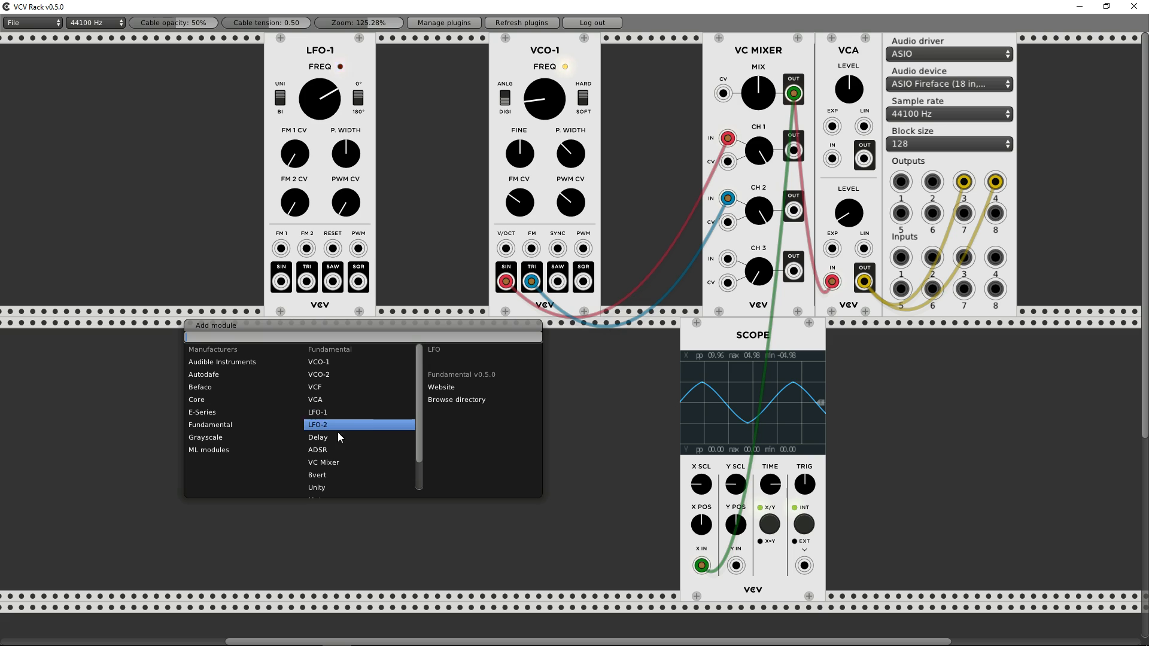
click(328, 474)
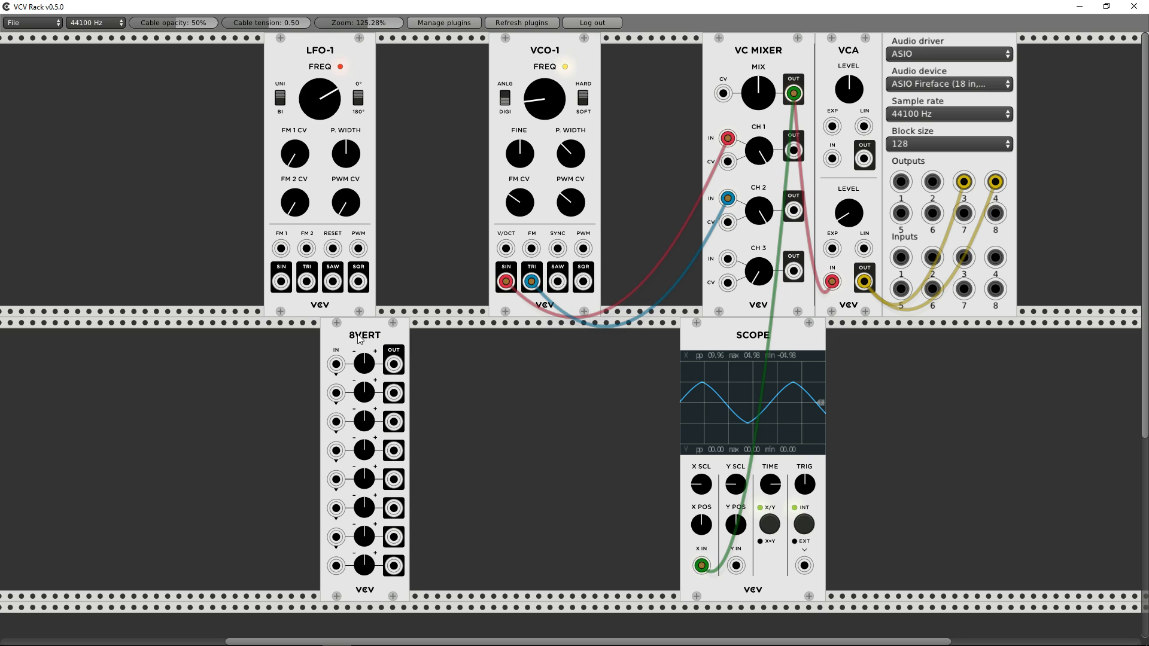
drag(359, 339, 396, 346)
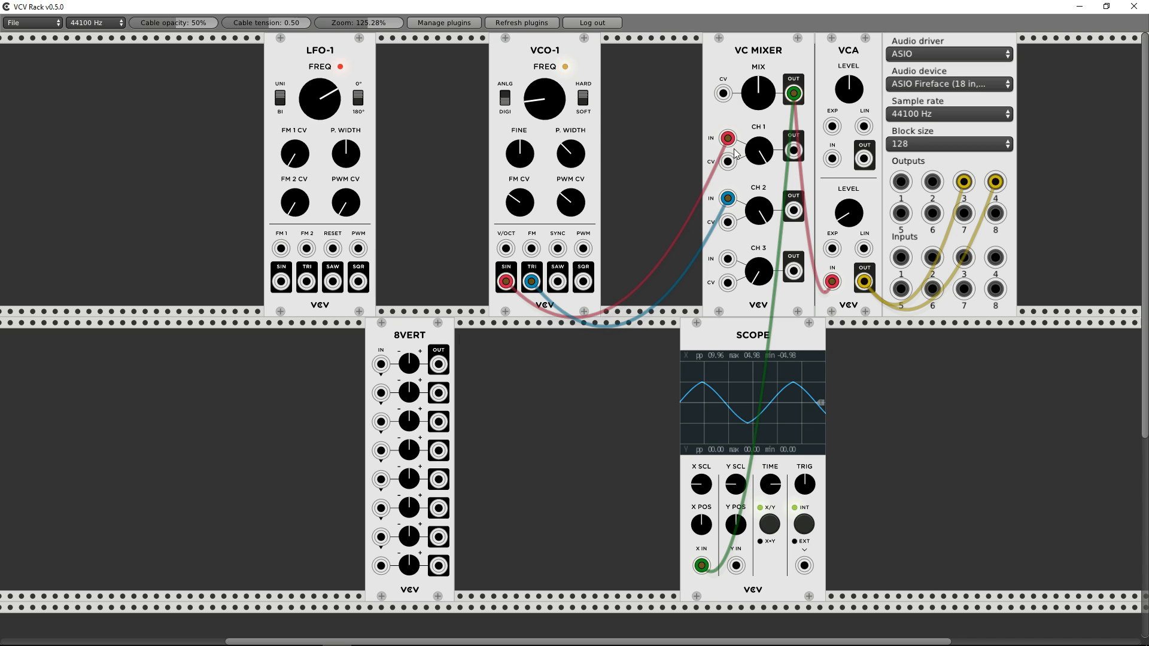
drag(850, 200, 850, 208)
drag(408, 337, 455, 346)
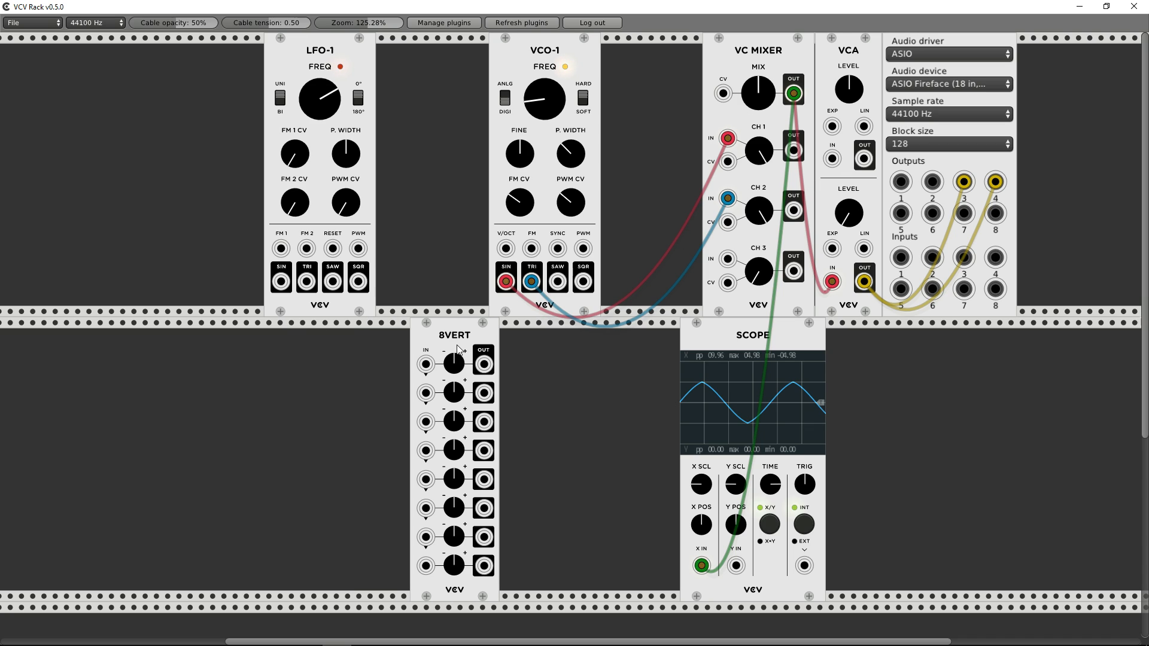
drag(712, 563, 605, 473)
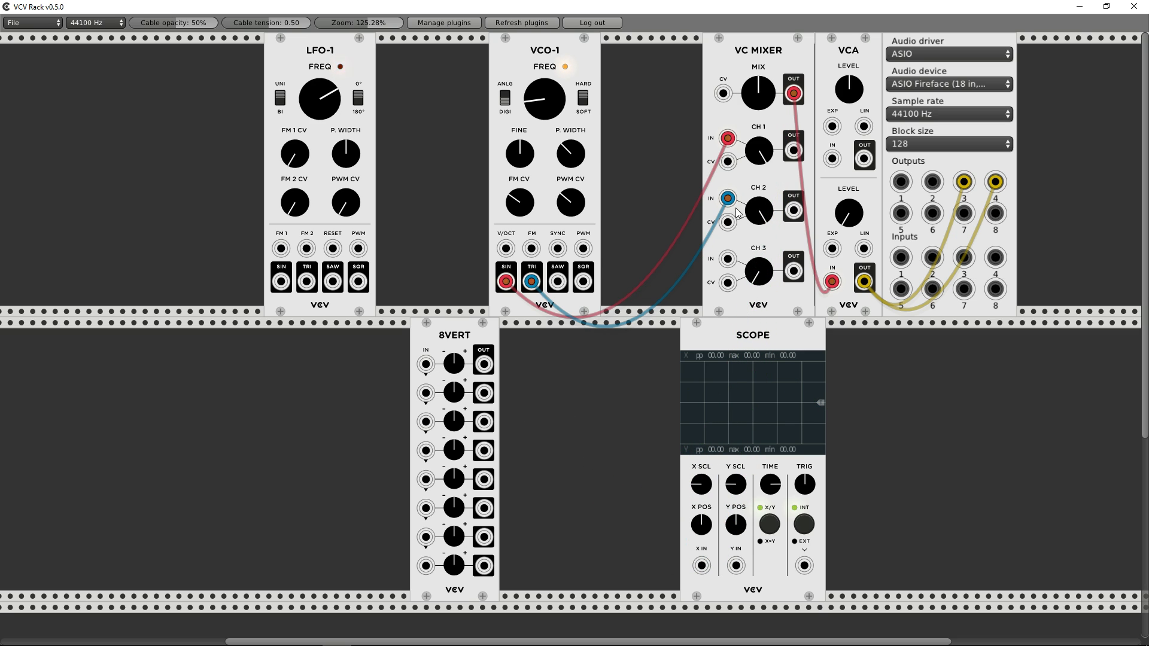
drag(726, 202, 730, 173)
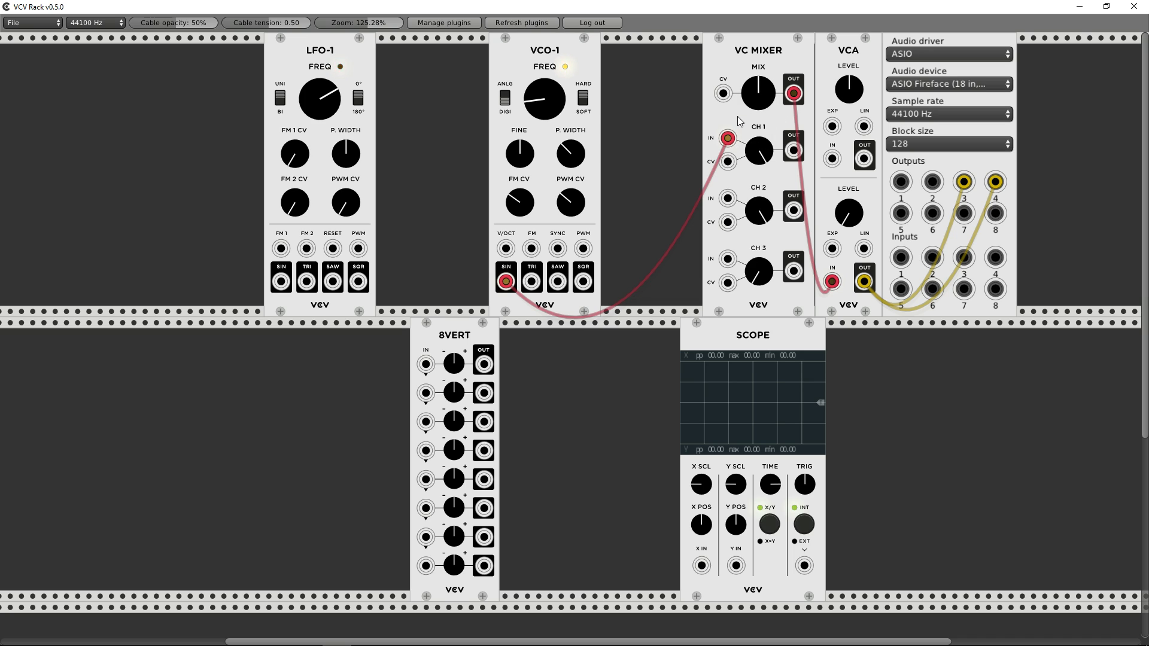
- Delete the VC Mixer and patch VCO-1's SIN output directly into the VCA's lower IN
key(Delete)
drag(505, 284, 832, 282)
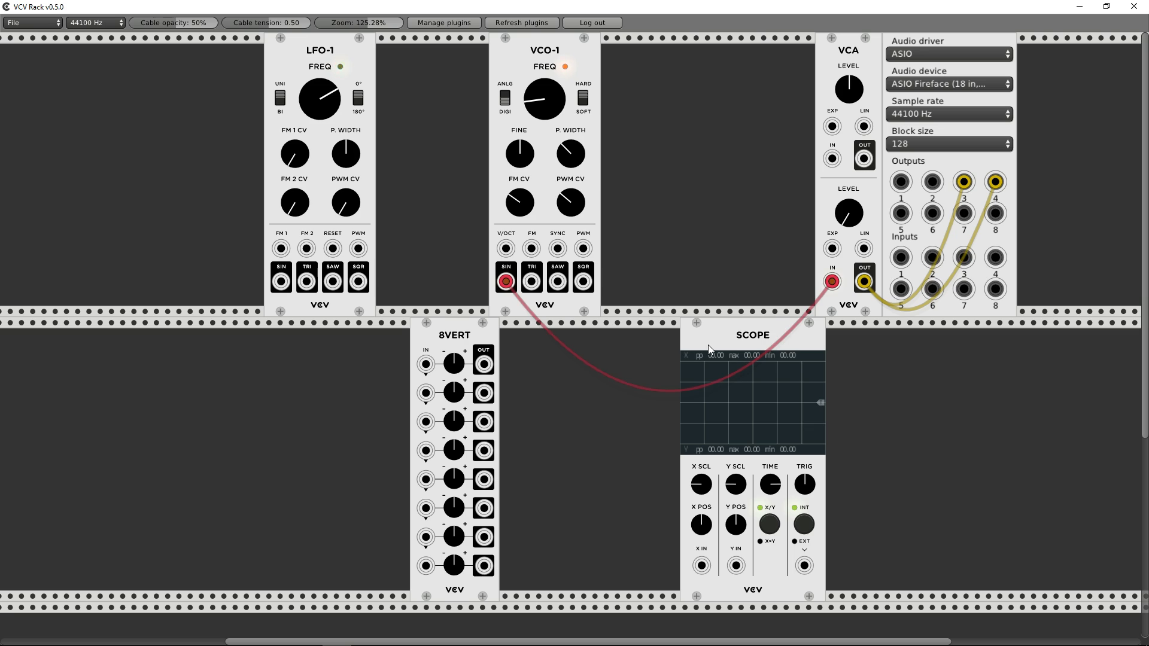
- Move the 8vert and Scope nearer to LFO-1, and patch the 8vert's first output into the Scope's X IN
drag(712, 348, 577, 369)
drag(452, 337, 372, 338)
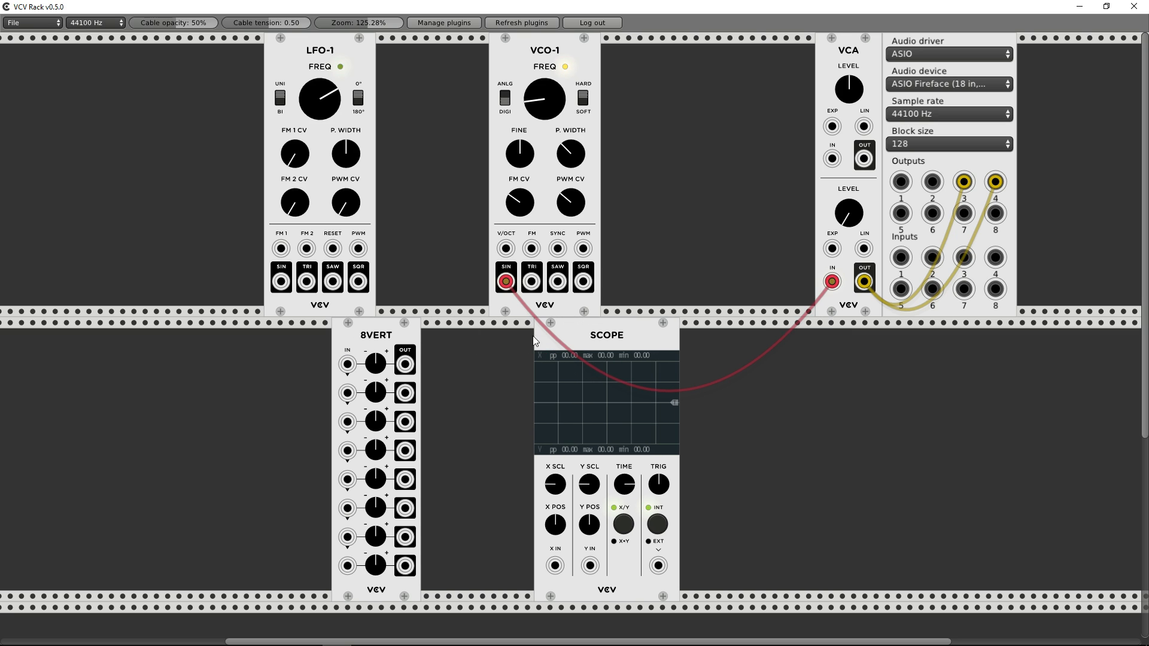
mouse_move(535, 340)
mouse_down()
mouse_move(488, 333)
mouse_move(393, 360)
mouse_move(449, 546)
mouse_move(443, 566)
mouse_up()
drag(461, 339, 411, 348)
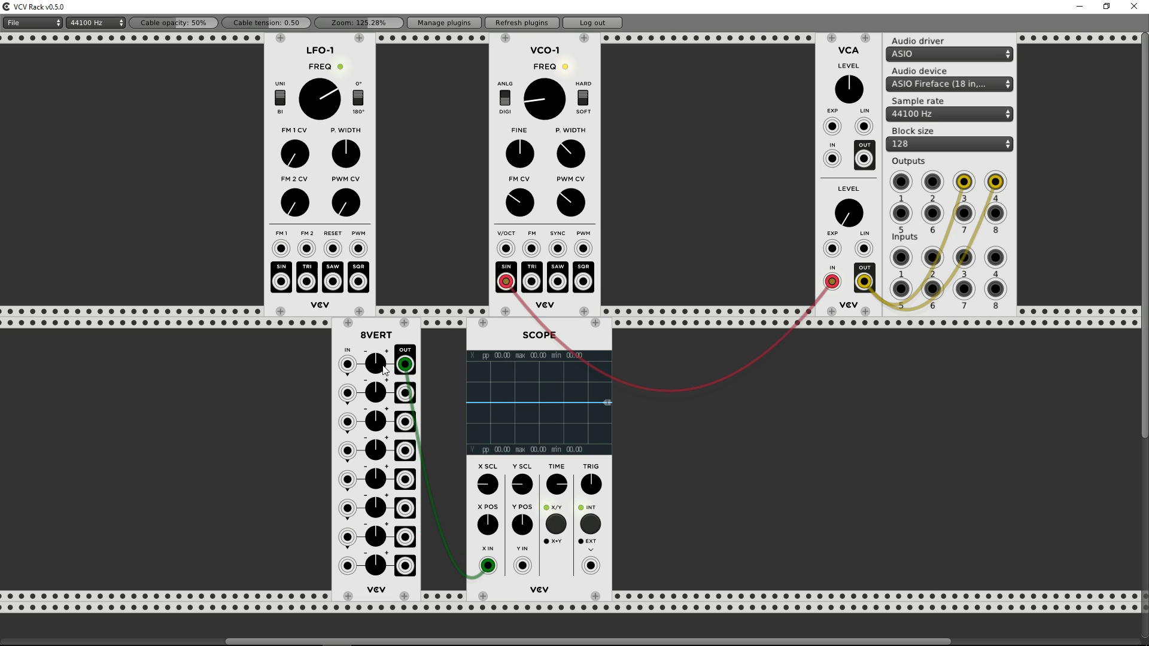
- Turn the 8vert's first knob to a positive value, down to a negative one, and back to slightly positive
drag(375, 363, 375, 353)
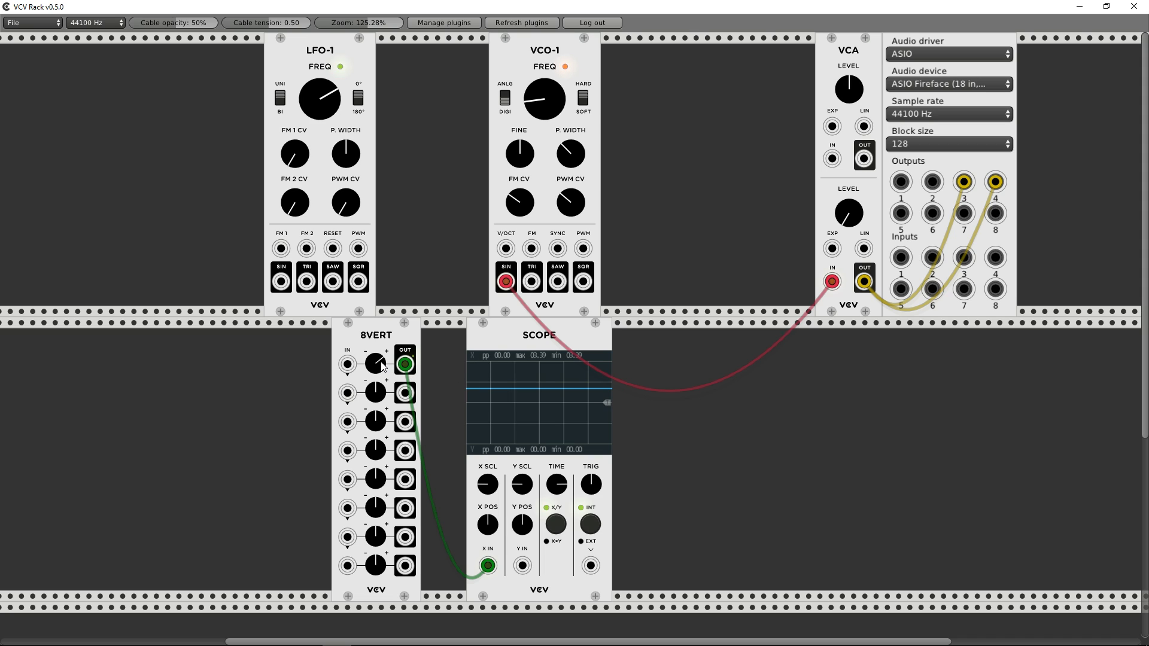
mouse_move(382, 367)
mouse_down()
mouse_move(382, 340)
mouse_move(382, 400)
mouse_move(382, 380)
mouse_up()
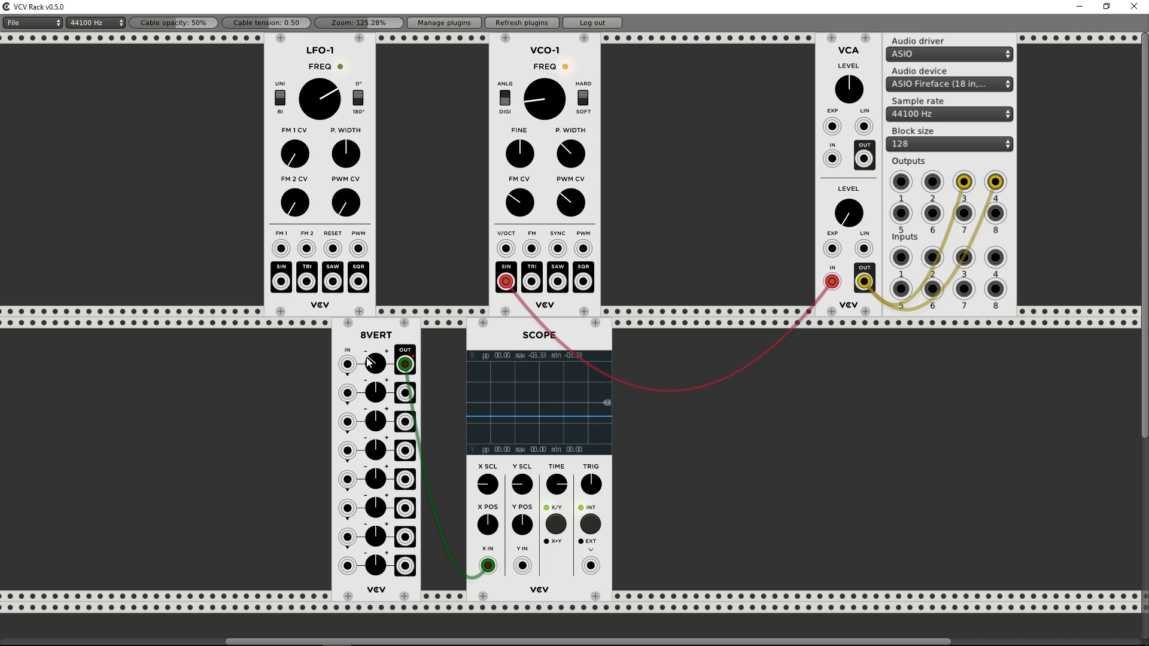
mouse_move(382, 380)
mouse_down()
mouse_move(371, 343)
mouse_move(371, 370)
mouse_up()
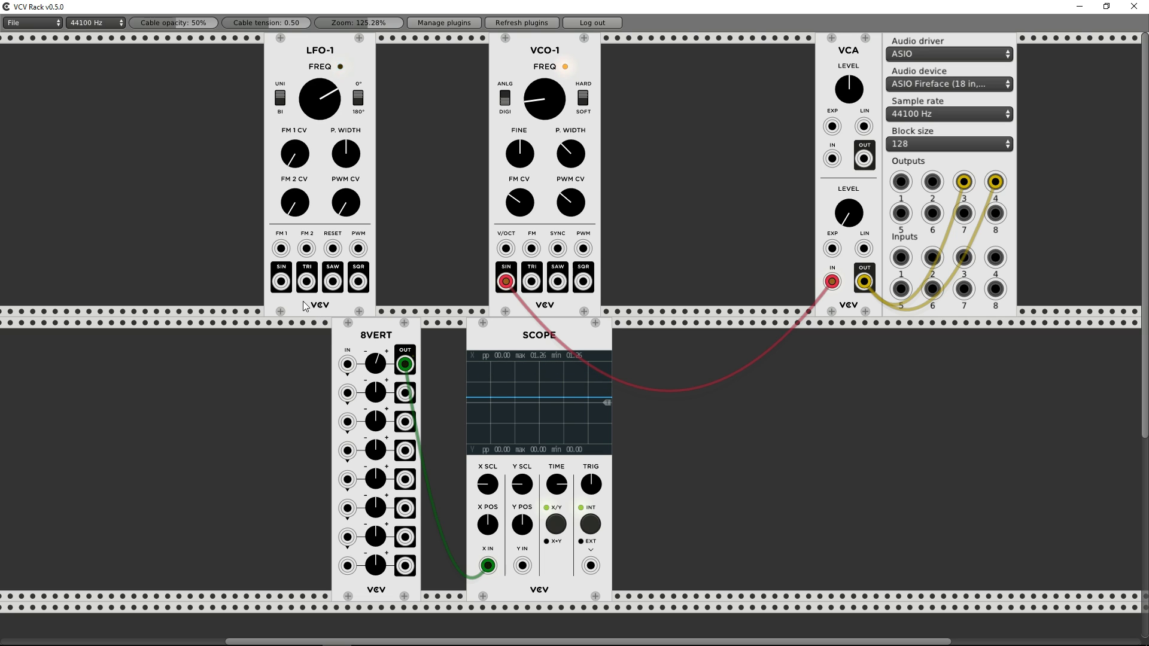
- Patch LFO-1's SIN output into the 8vert's first input and raise the LFO's frequency
drag(284, 284, 367, 377)
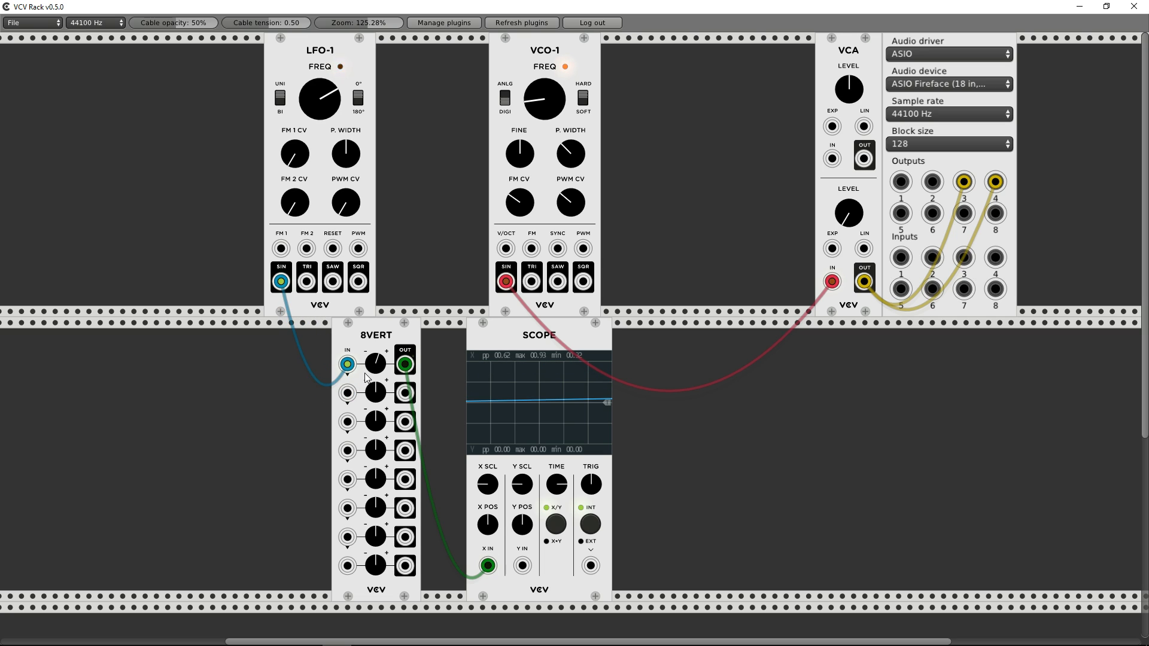
drag(316, 107, 316, 95)
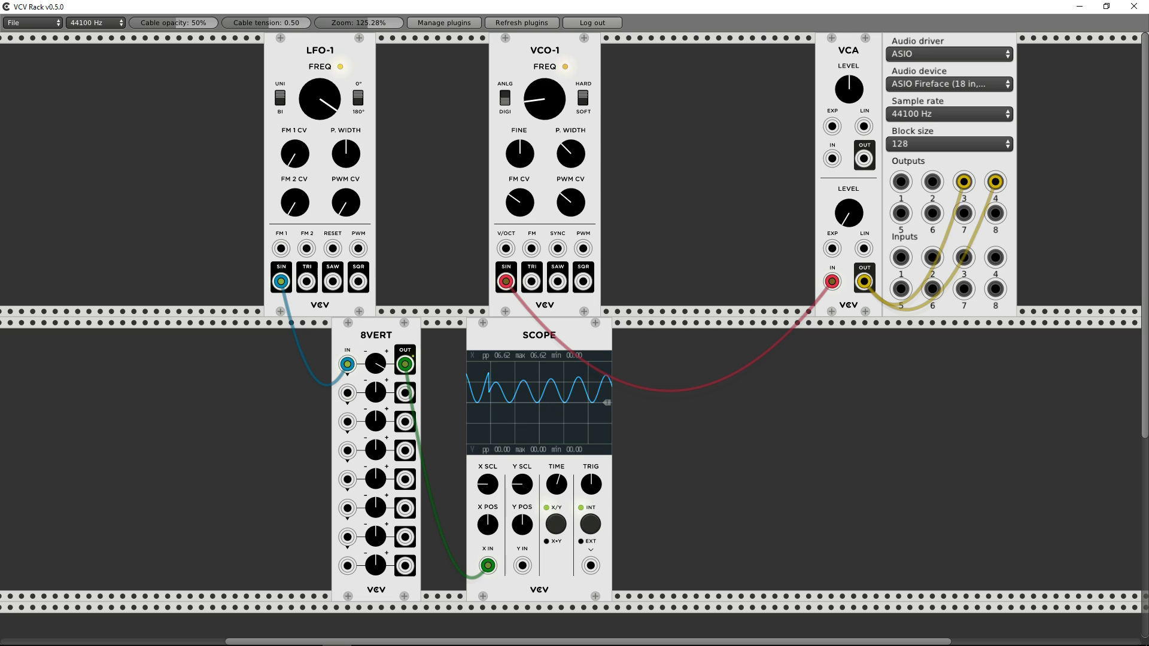
- Lower the 8vert's first knob in stages from positive into the negative range to attenuate and invert the LFO signal
drag(375, 363, 375, 373)
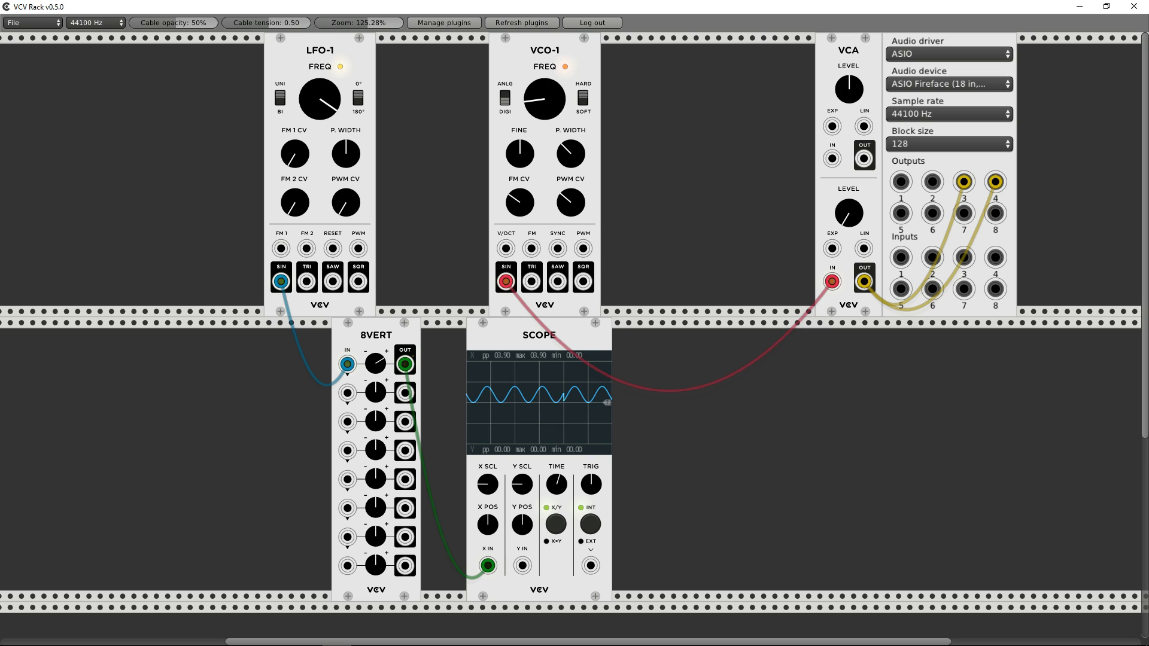
drag(376, 364, 375, 370)
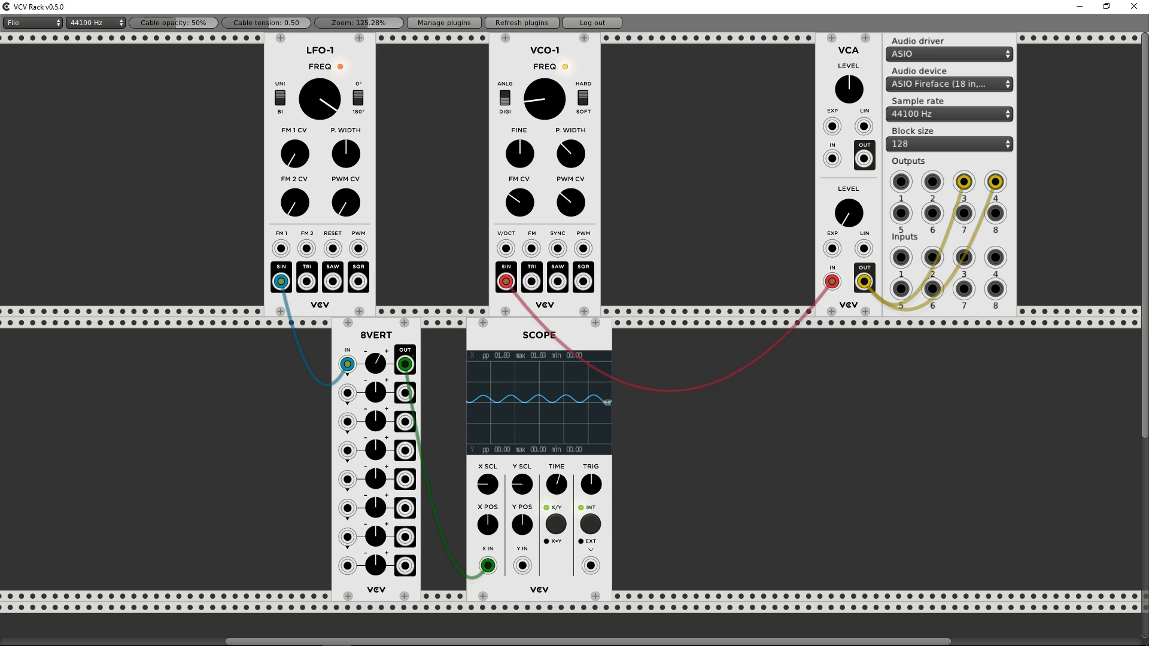
drag(375, 364, 376, 507)
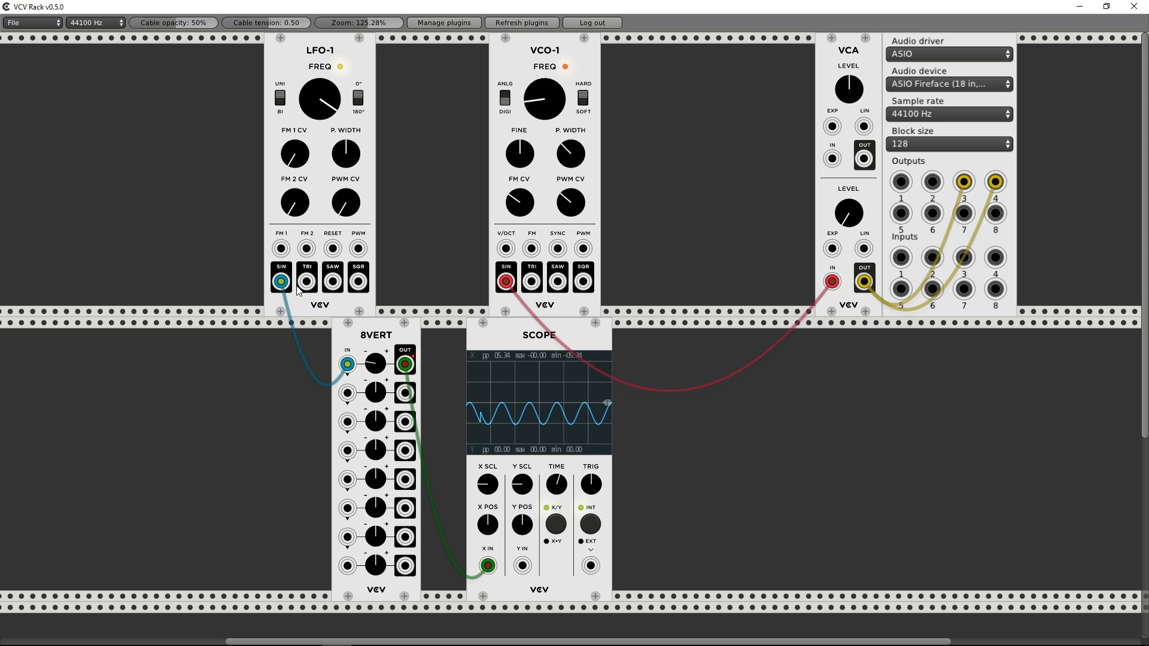
- Patch LFO-1's SIN into the Scope's Y IN, then sweep the 8vert's first knob between both extremes and reset it to centre
mouse_move(280, 281)
mouse_down()
mouse_move(359, 419)
mouse_move(522, 565)
mouse_up()
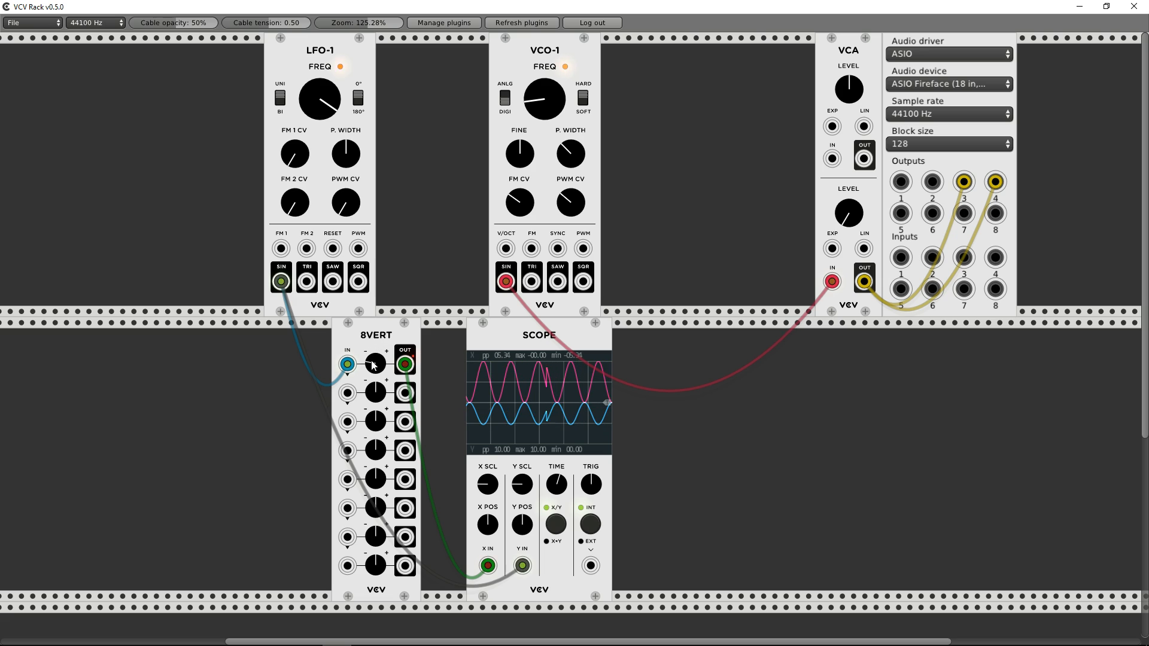
drag(373, 366, 372, 299)
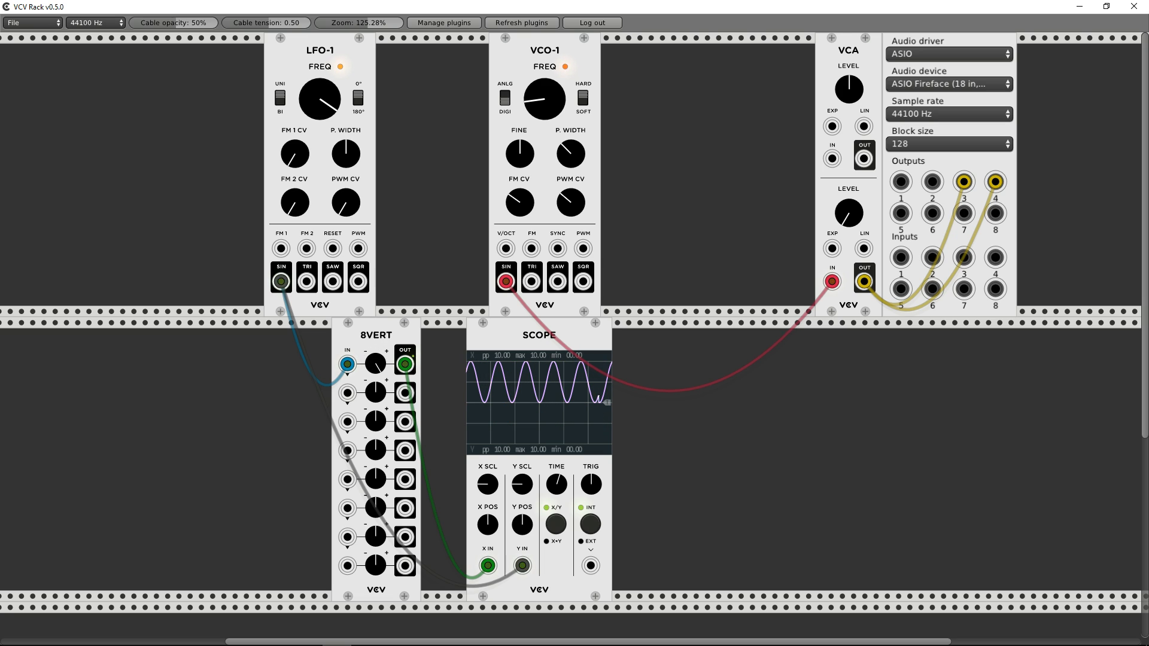
drag(373, 365, 375, 599)
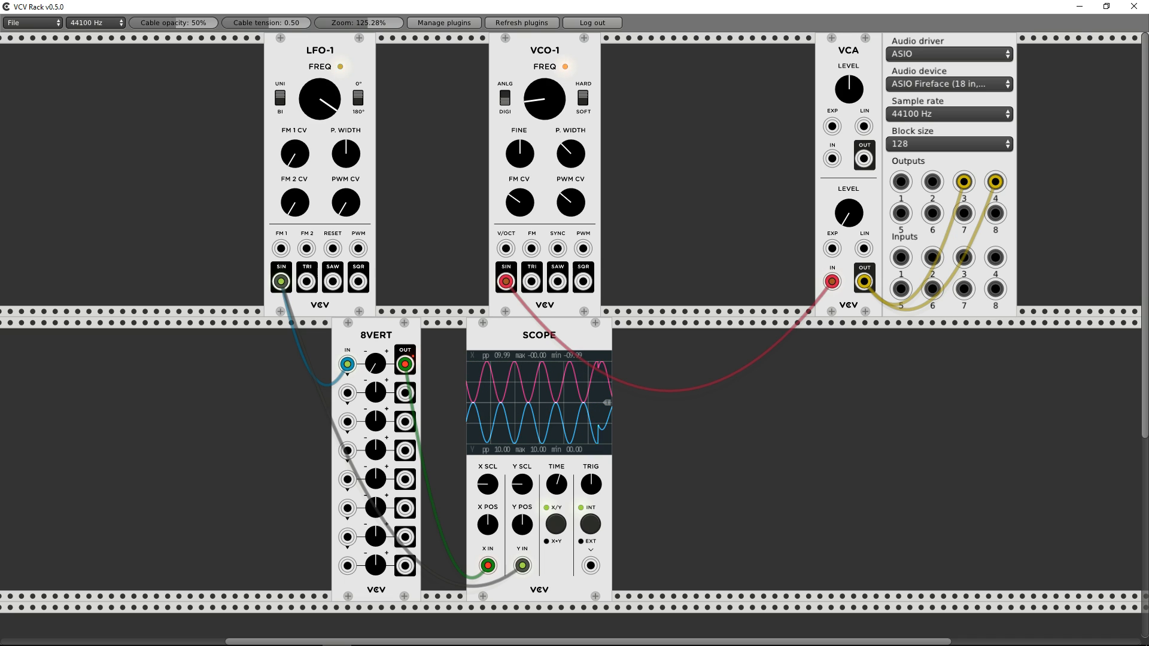
mouse_move(374, 364)
mouse_down()
mouse_move(374, 239)
mouse_move(375, 329)
mouse_move(375, 306)
mouse_up()
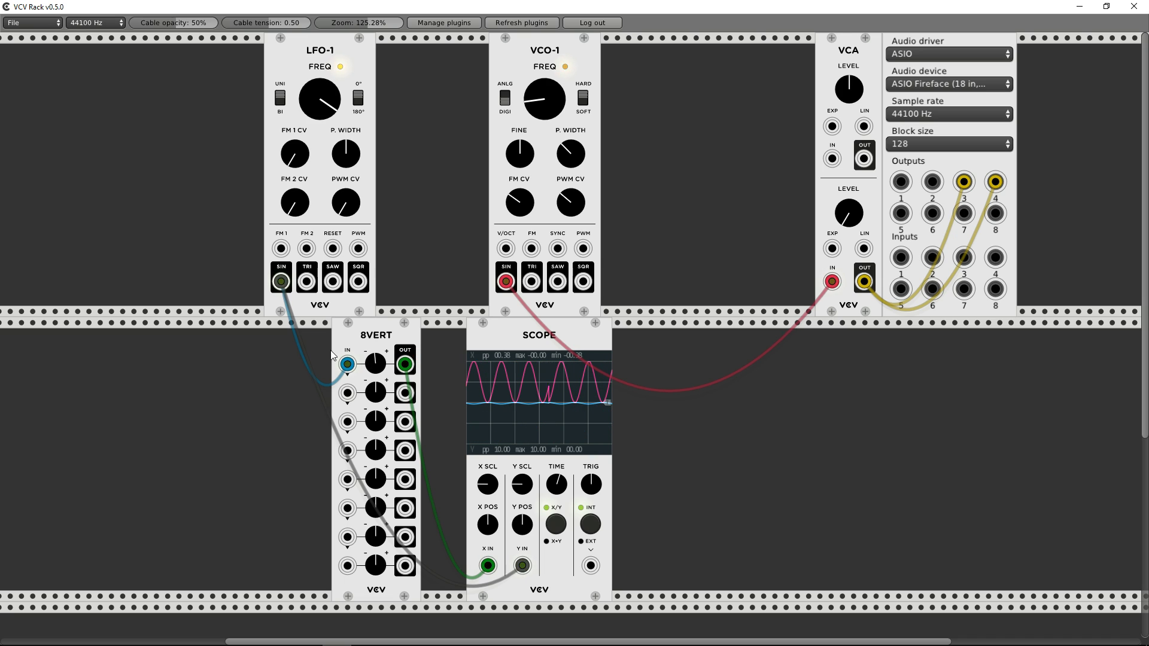
right_click(373, 361)
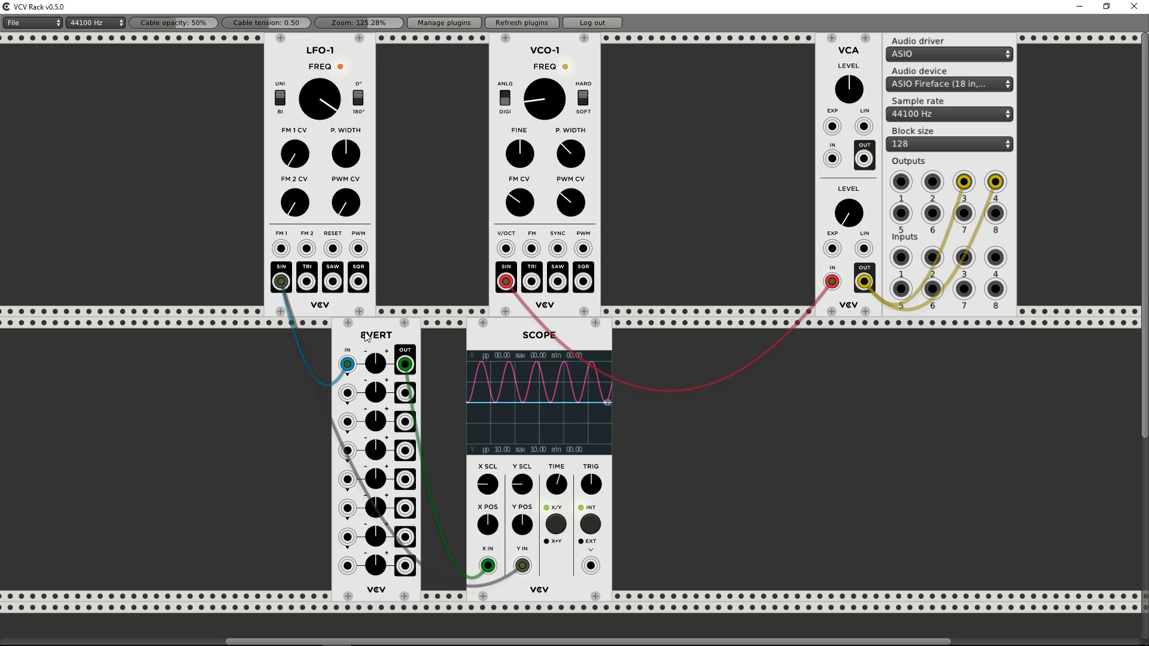
- Replace the 8vert with a Fundamental Unity module placed in the second row between LFO-1 and the Scope
mouse_move(367, 337)
mouse_down()
mouse_move(309, 342)
mouse_move(355, 339)
mouse_up()
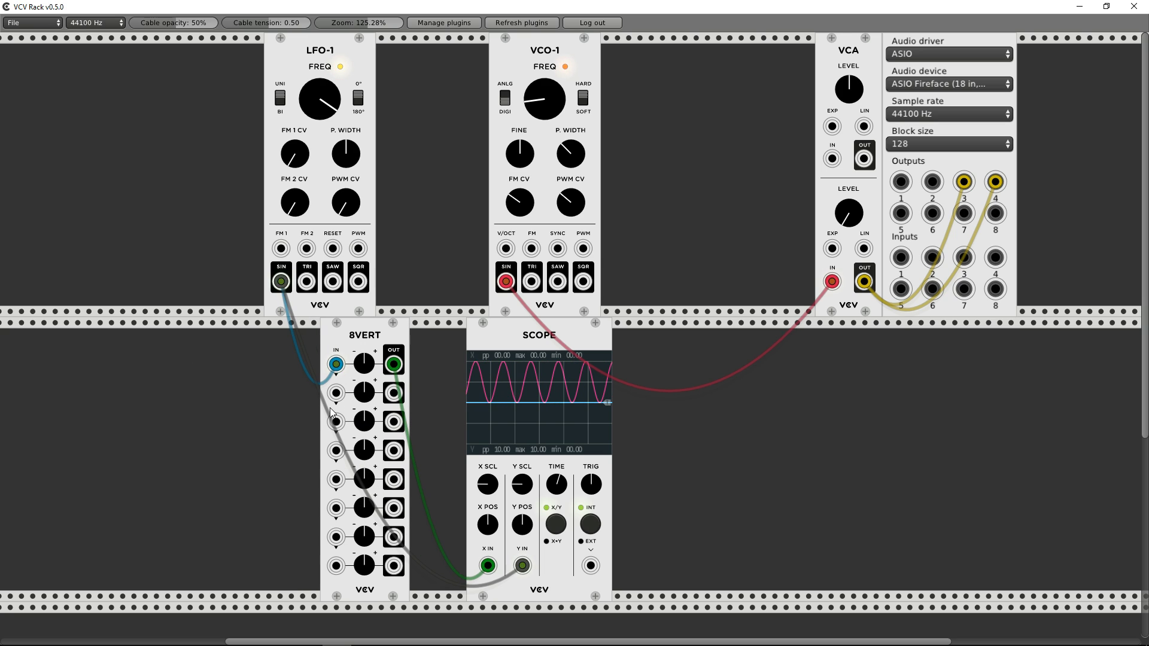
key(Delete)
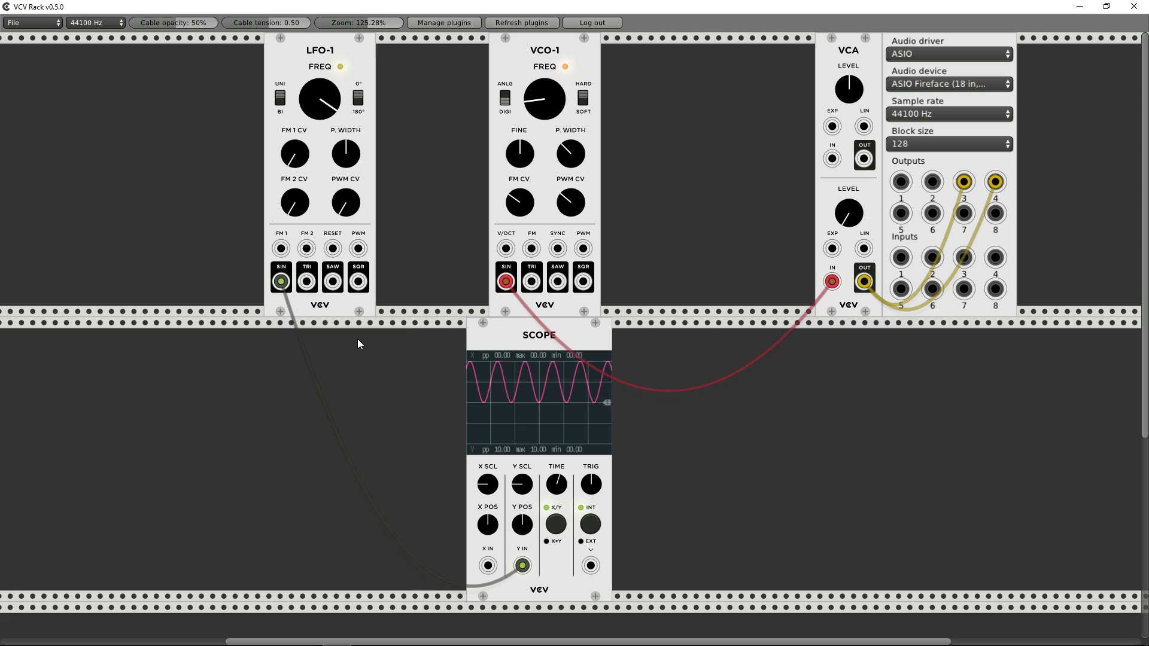
right_click(307, 365)
scroll(264, 398, down, 1)
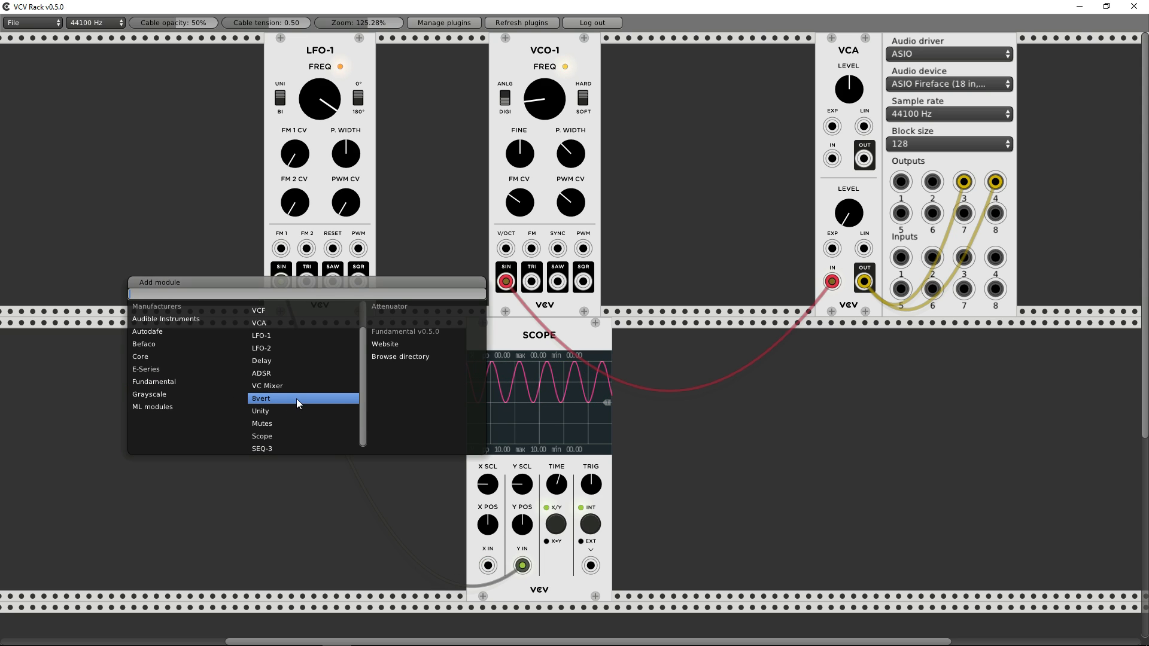
click(295, 410)
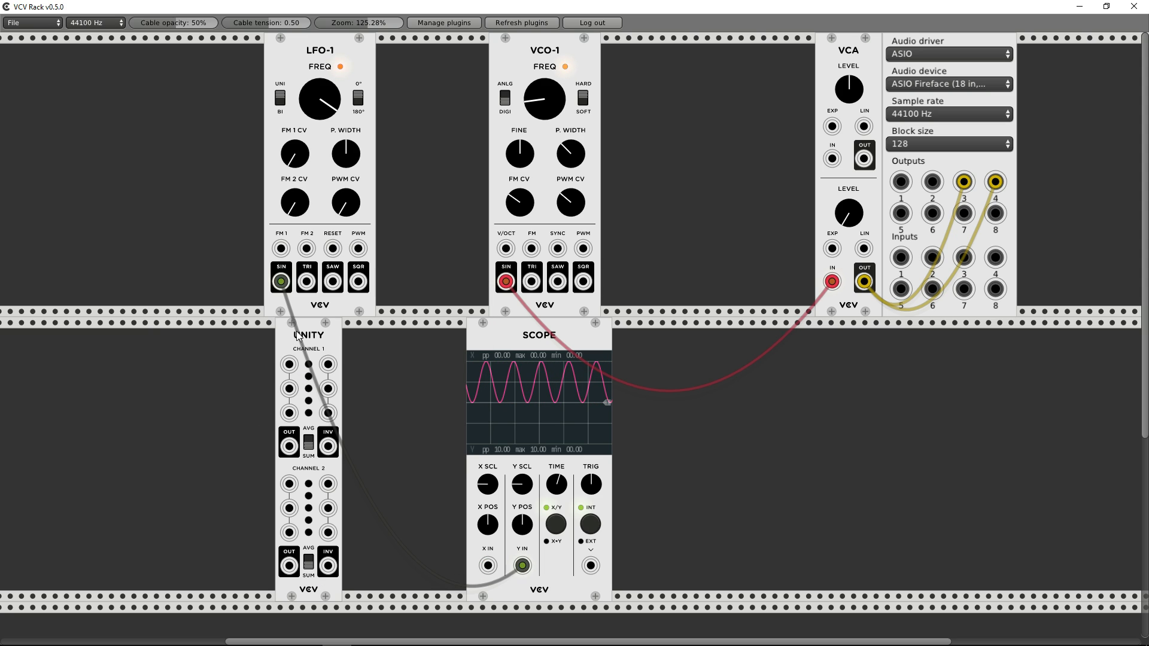
drag(307, 344, 386, 350)
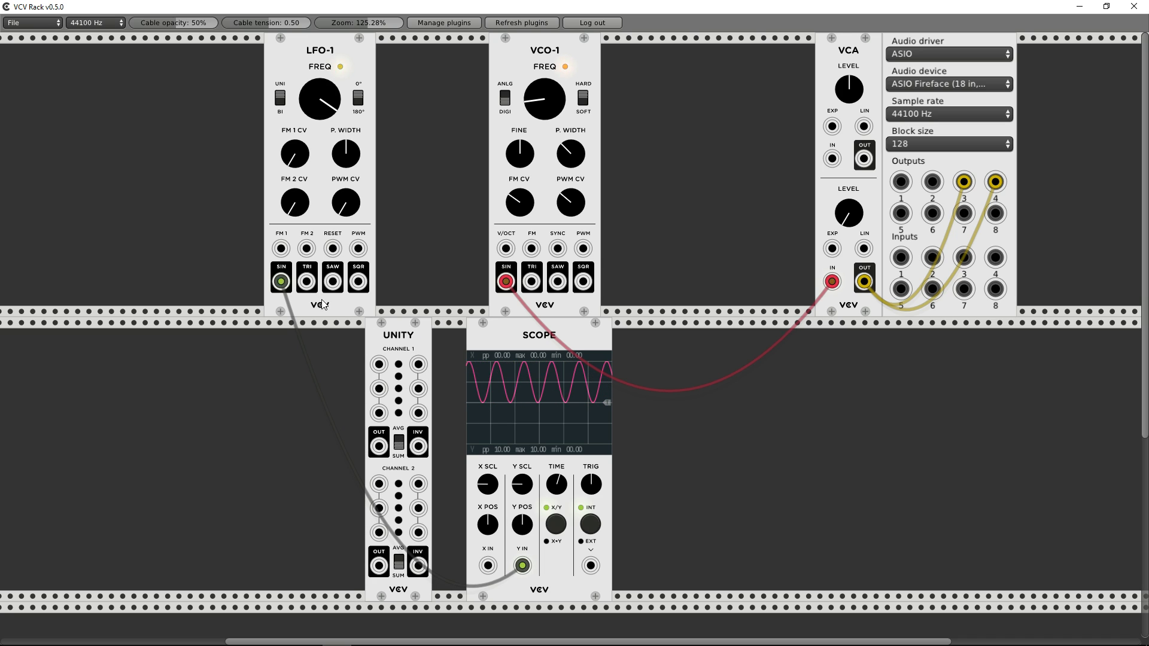
drag(523, 565, 293, 464)
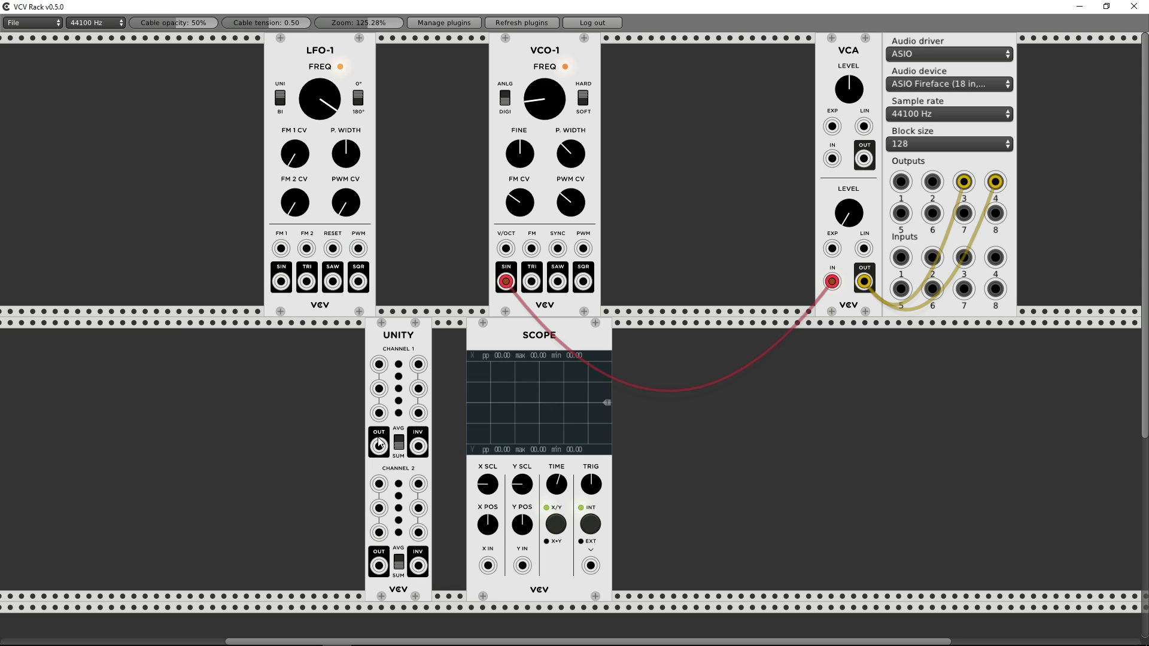
drag(390, 456, 505, 563)
mouse_move(413, 510)
mouse_down()
mouse_move(386, 498)
mouse_move(386, 453)
mouse_move(449, 557)
mouse_move(488, 566)
mouse_up()
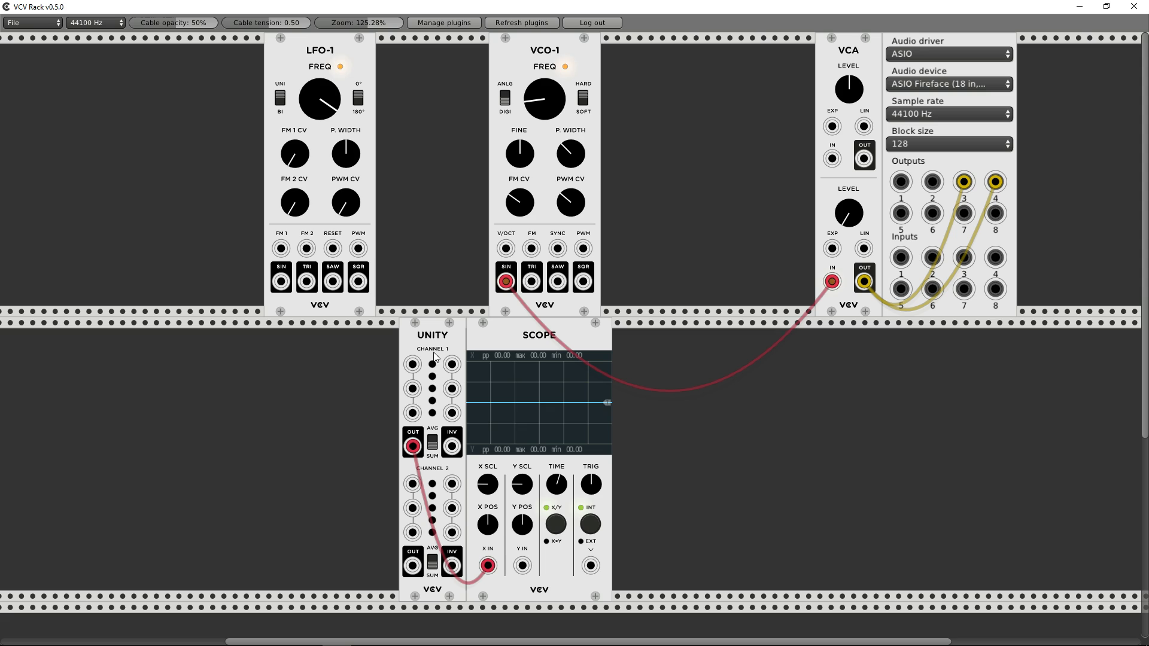
- Patch LFO-1's SIN and TRI outputs into Unity's top two channel 1 inputs and lower the Scope's X SCL
drag(436, 357, 279, 288)
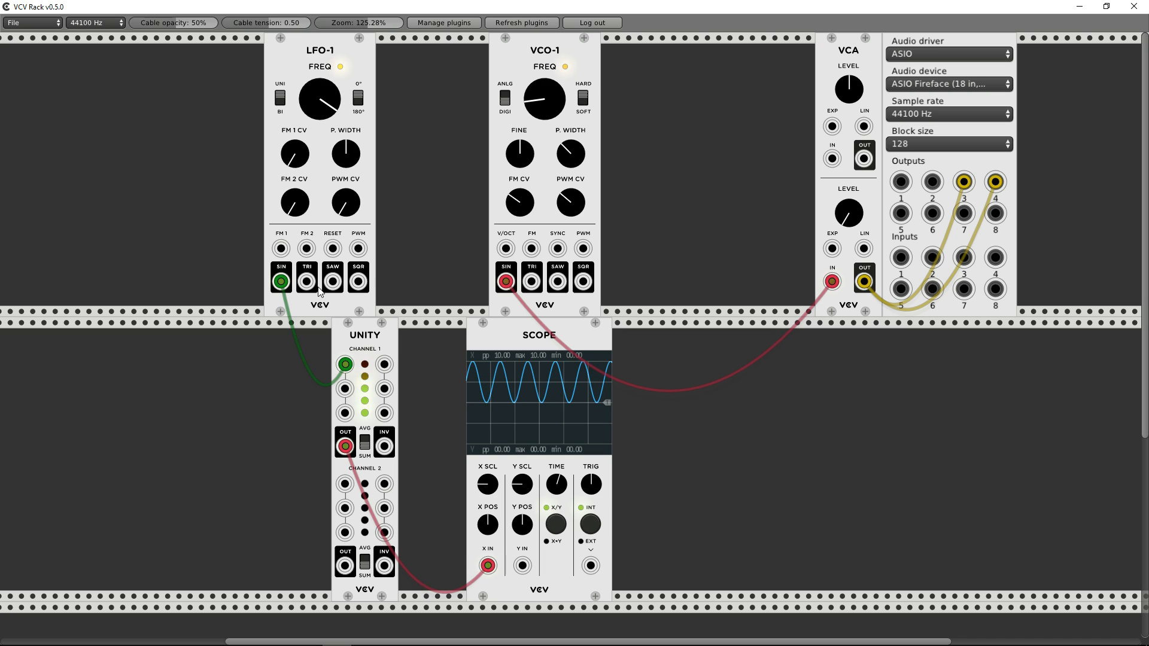
drag(306, 282, 382, 363)
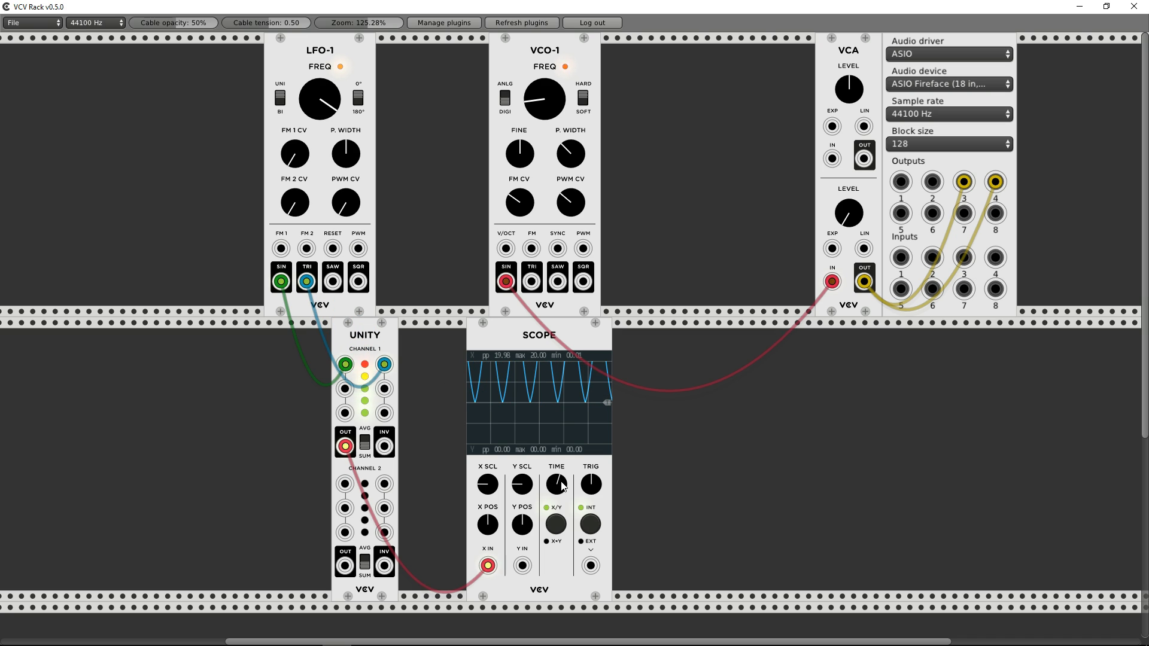
drag(485, 483, 485, 495)
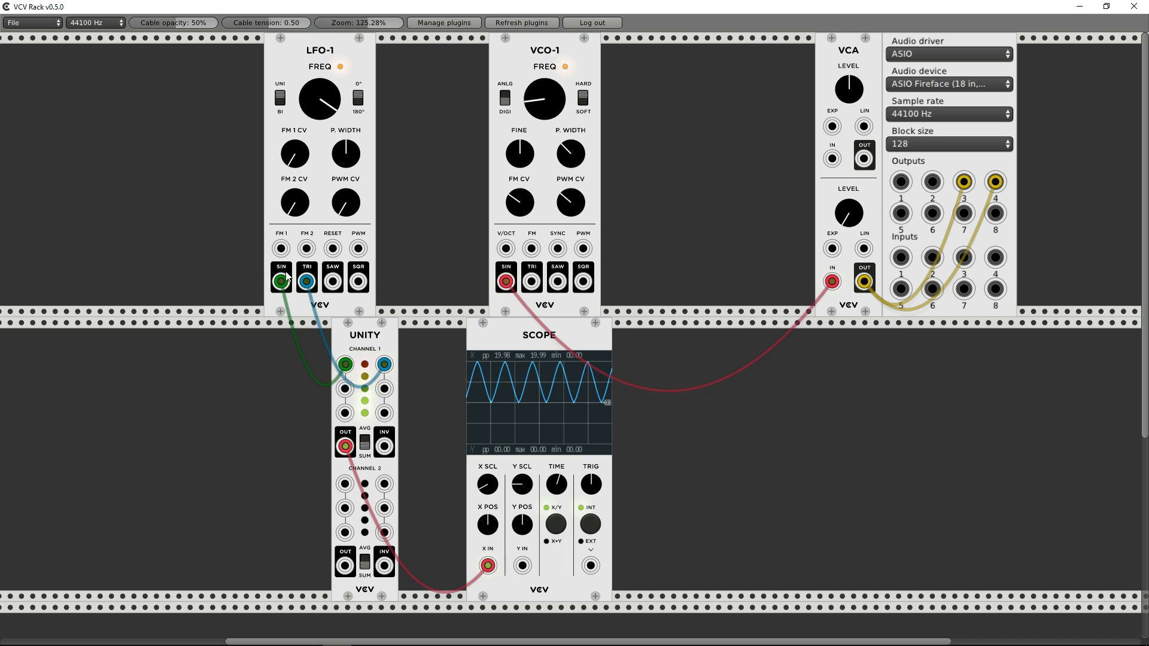
drag(308, 282, 359, 281)
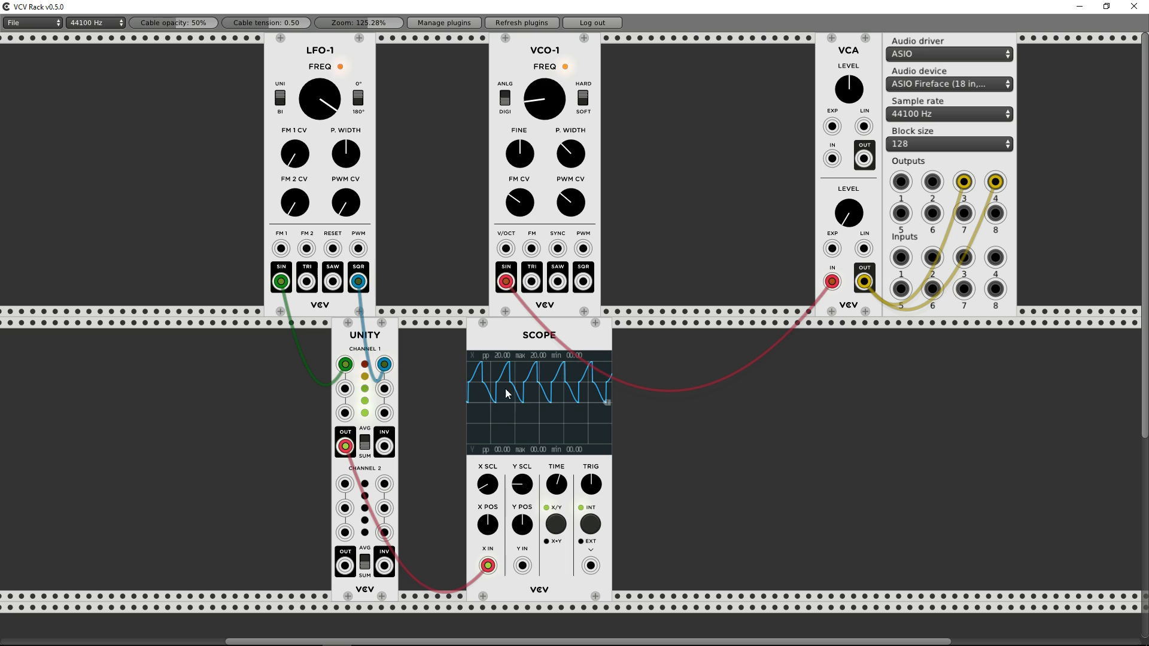
click(366, 447)
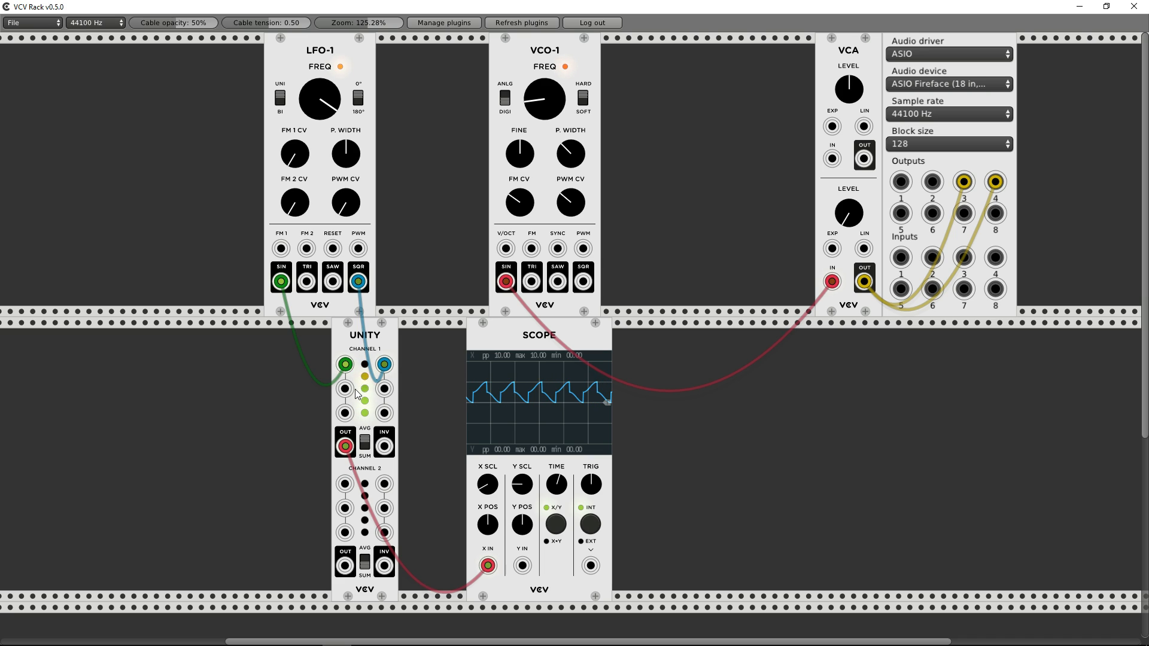
- Patch LFO-1's SAW and TRI outputs into Unity's second pair of channel 1 inputs and switch the channel to SUM
drag(345, 389, 333, 282)
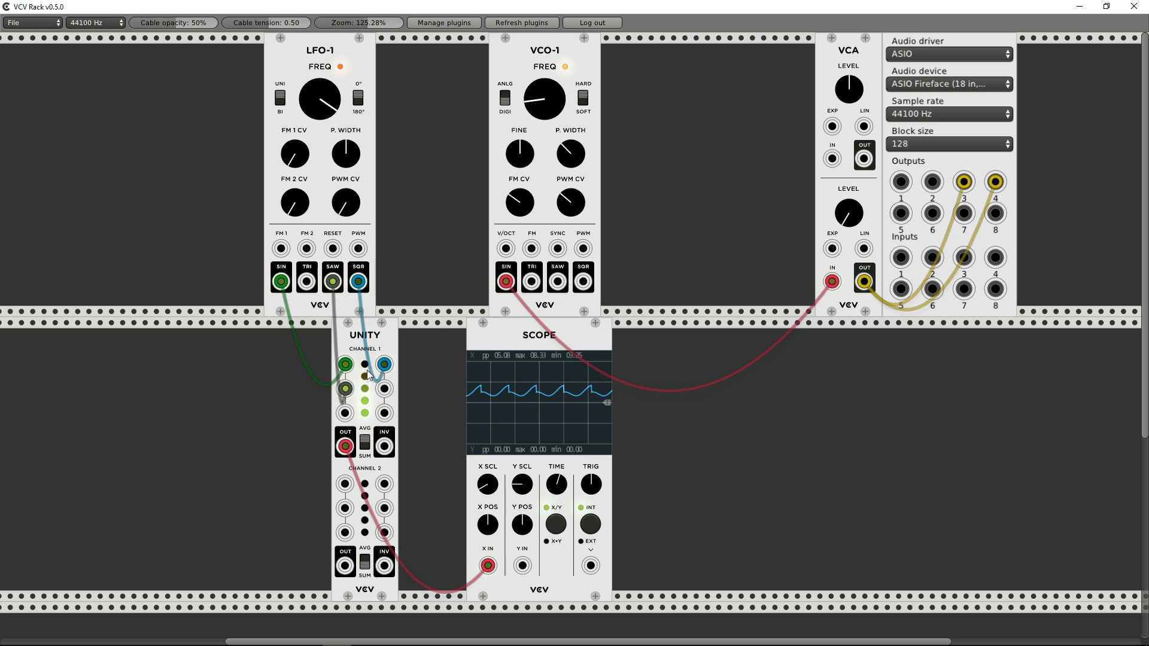
drag(384, 389, 307, 281)
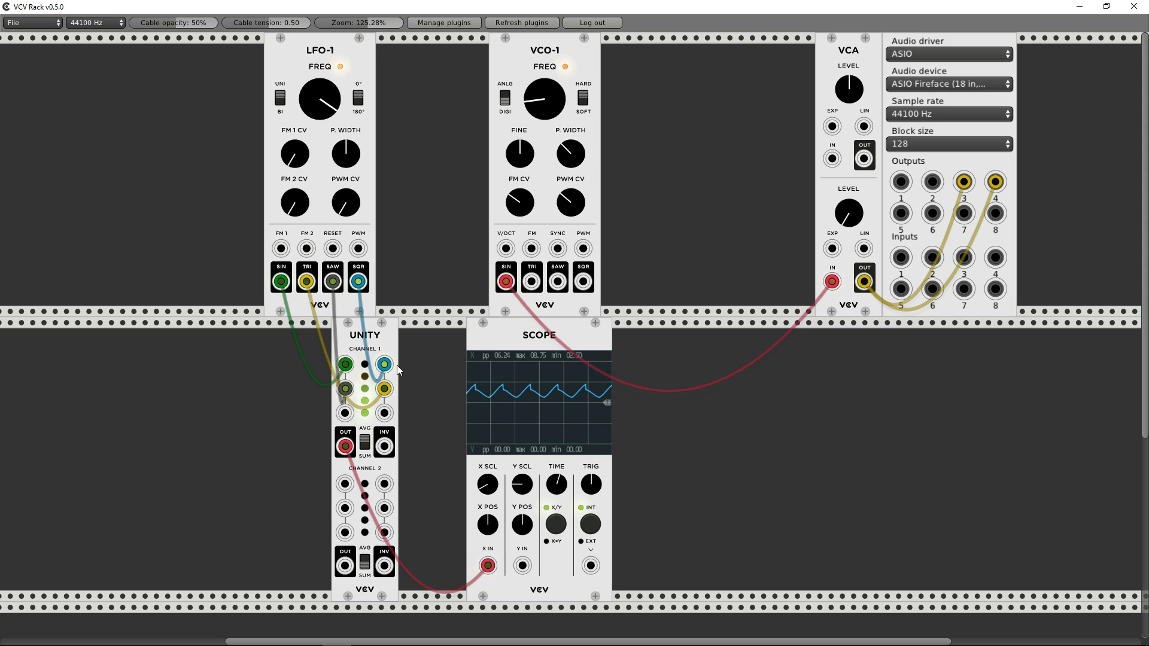
click(366, 443)
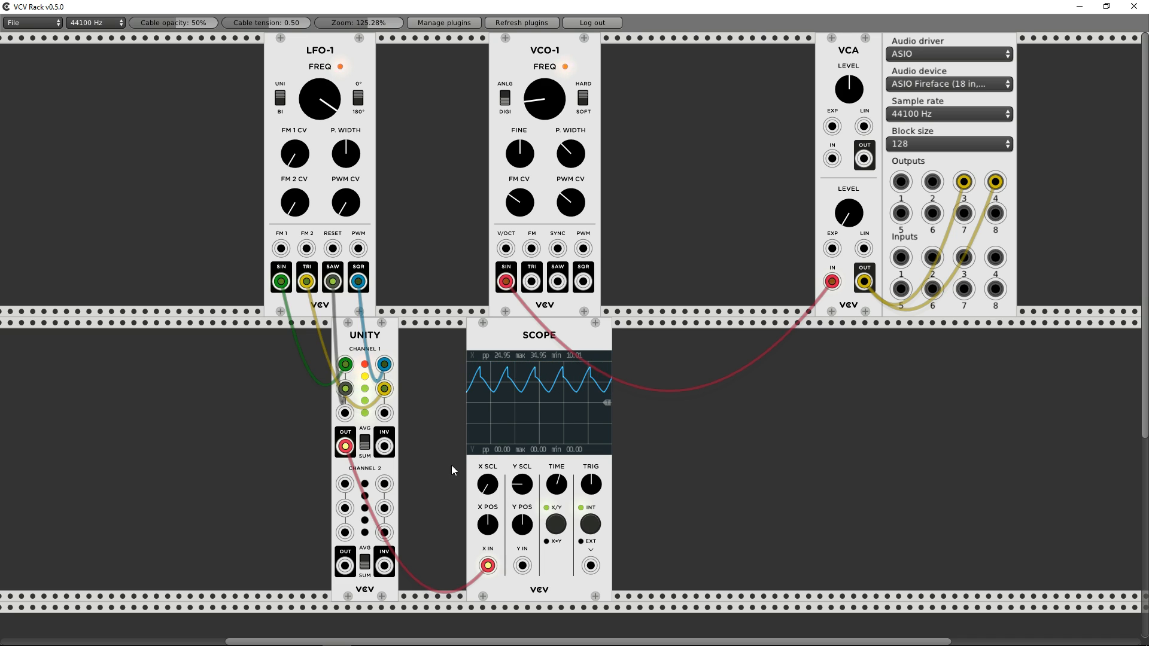
drag(385, 389, 283, 389)
mouse_move(346, 447)
mouse_down()
mouse_move(386, 453)
mouse_move(346, 447)
mouse_up()
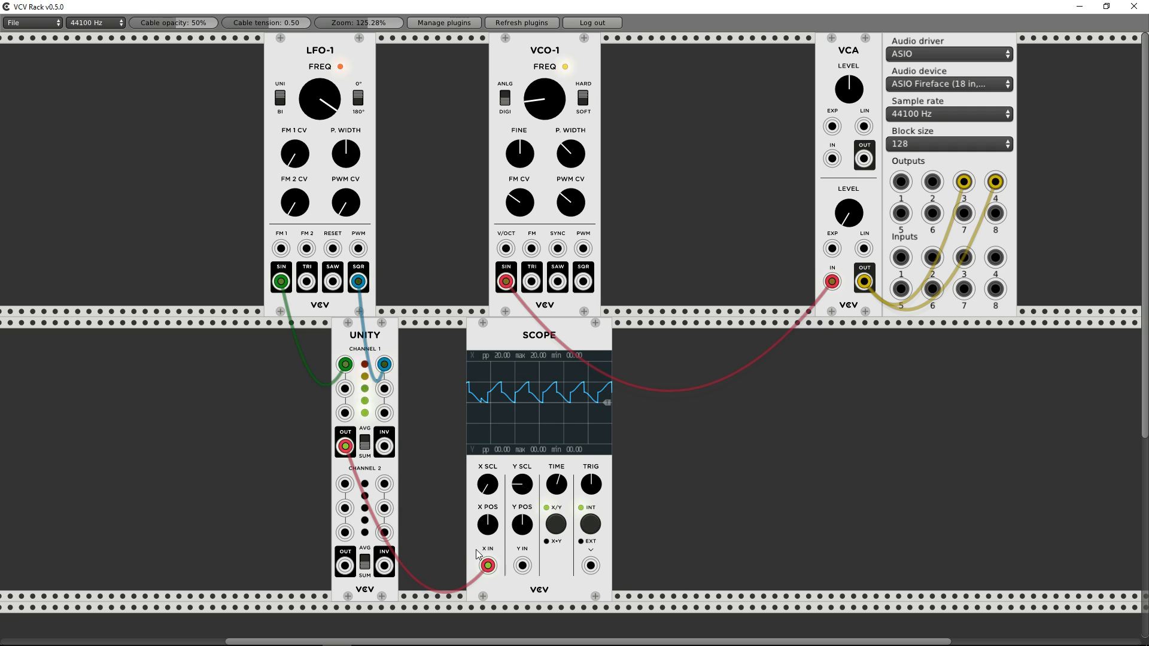
drag(488, 566, 331, 480)
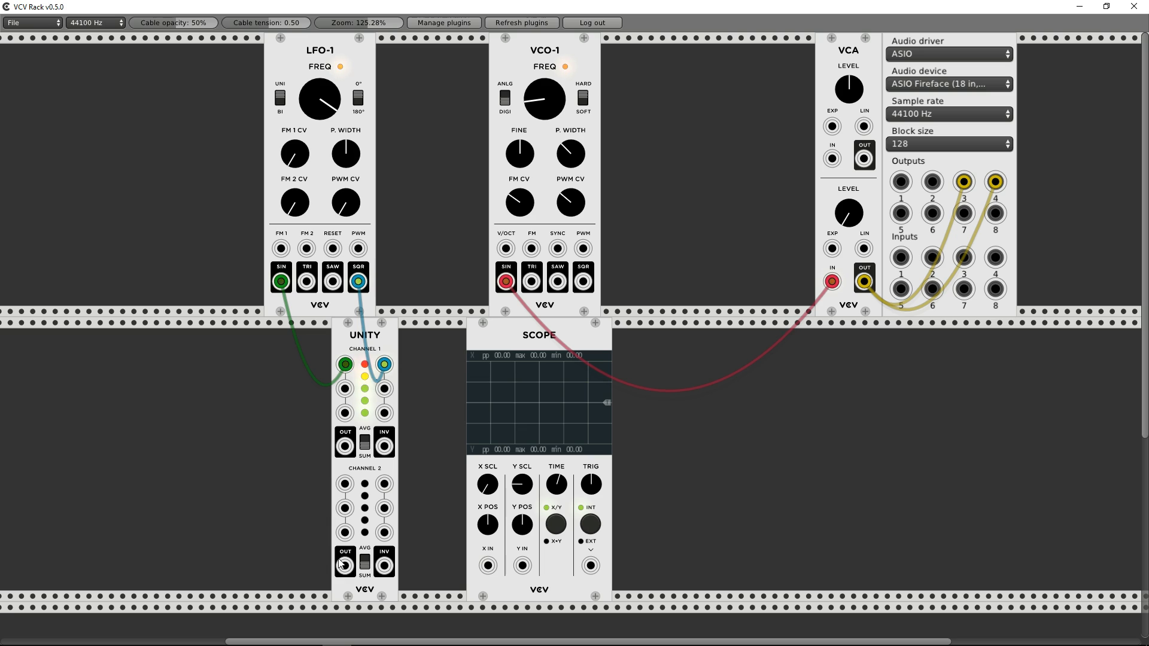
mouse_move(341, 564)
mouse_down()
mouse_move(377, 598)
mouse_move(487, 566)
mouse_up()
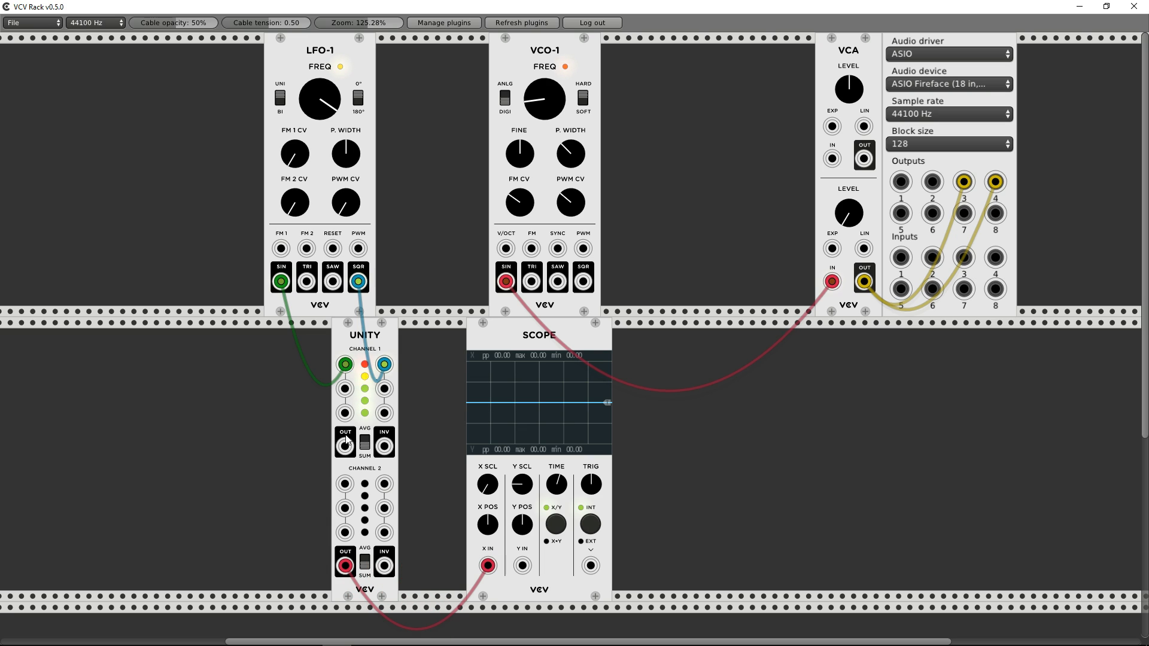
drag(345, 447, 345, 484)
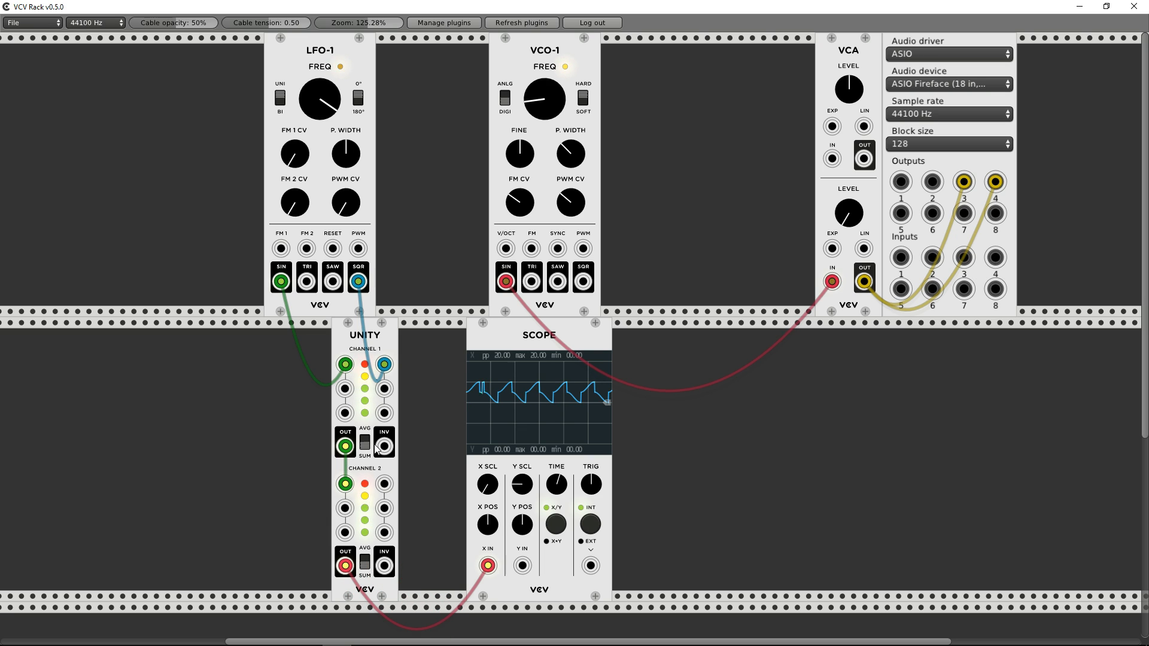
drag(384, 449, 386, 486)
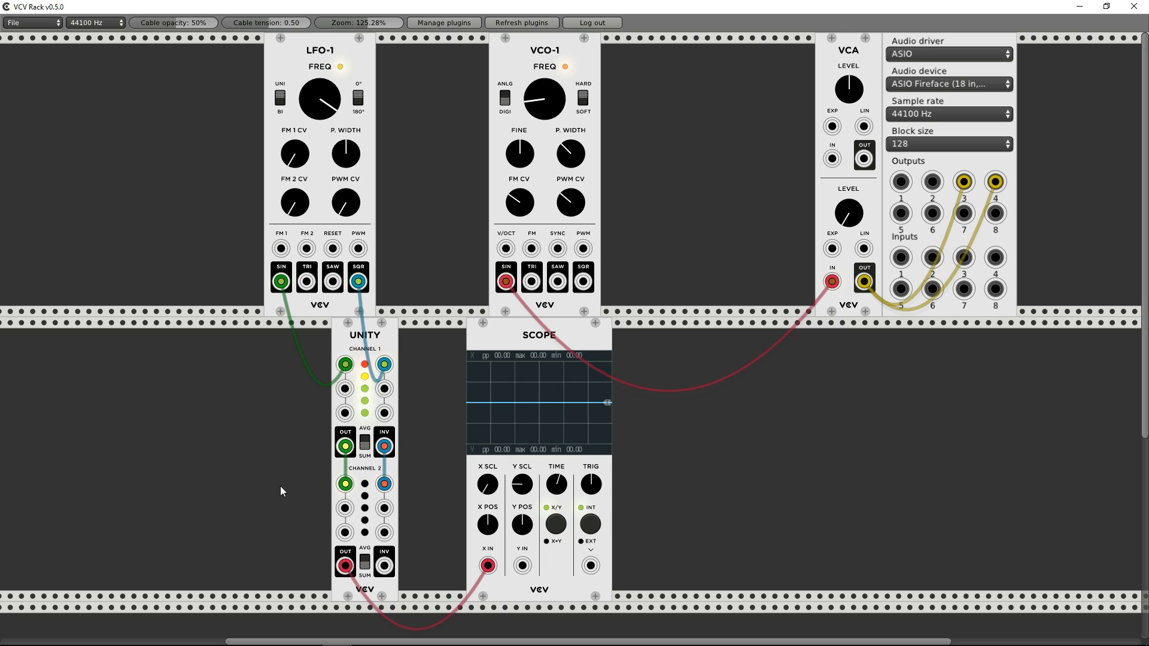
- Unplug the cable between Unity and the Scope's X IN, and delete the Unity module
mouse_move(486, 566)
mouse_down()
mouse_move(458, 527)
mouse_move(389, 578)
mouse_move(437, 473)
mouse_up()
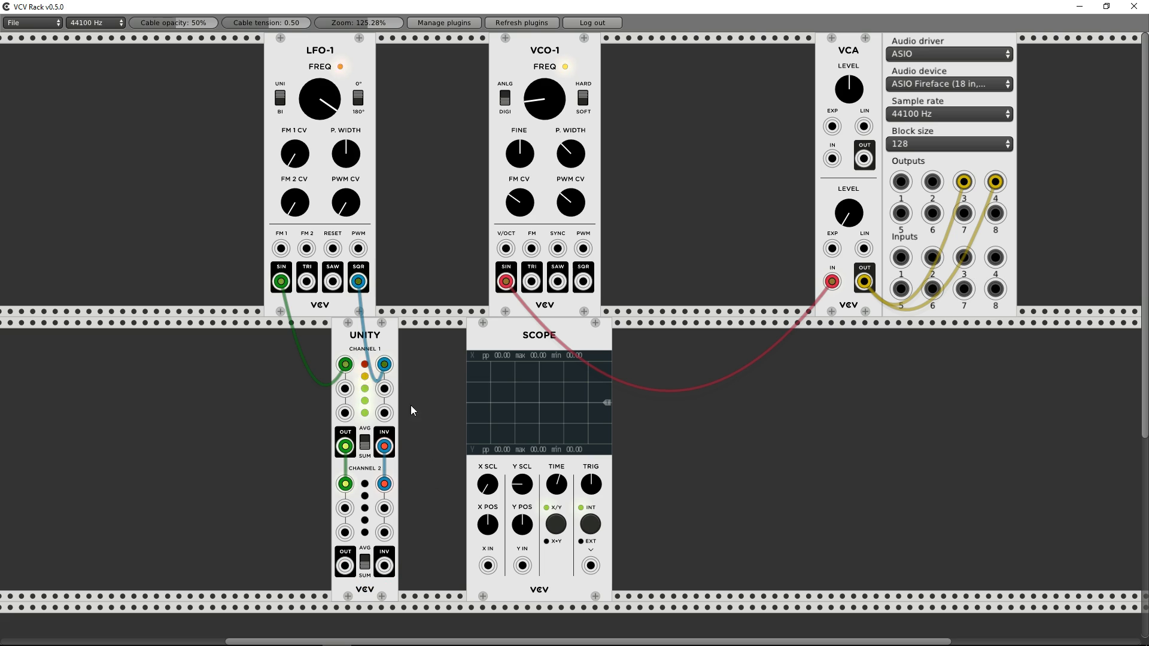
drag(371, 338, 313, 338)
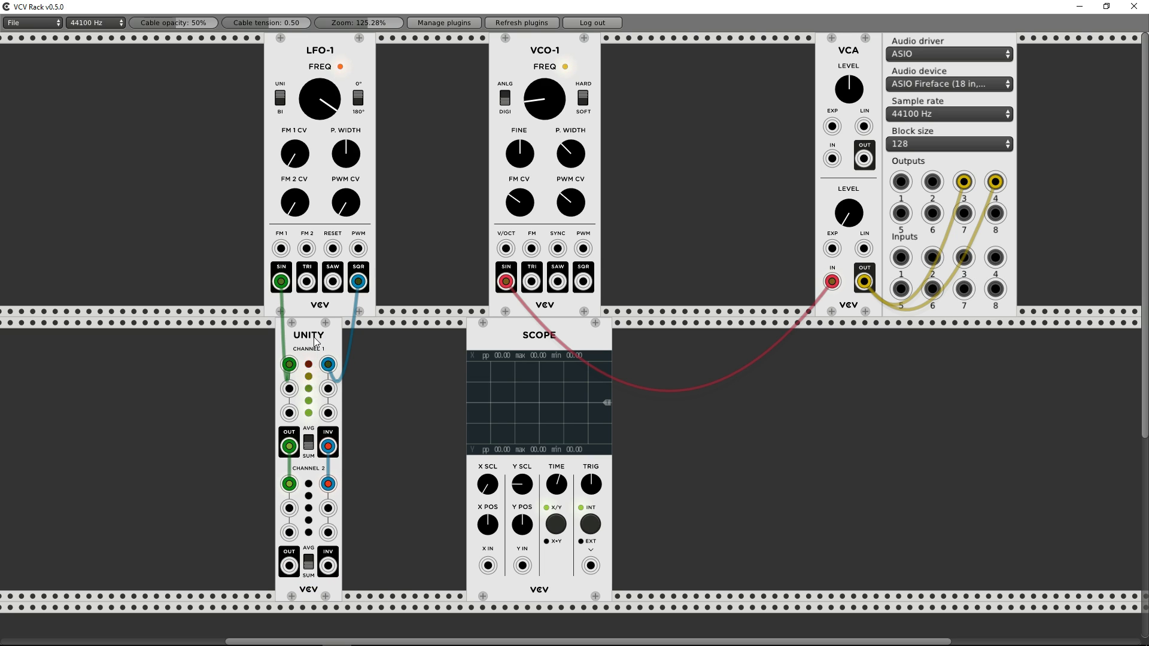
key(Delete)
- Add a Mutes module between VCO-1 and VCA, and route VCO-1's SIN through its first channel into the lower VCA's IN
right_click(268, 365)
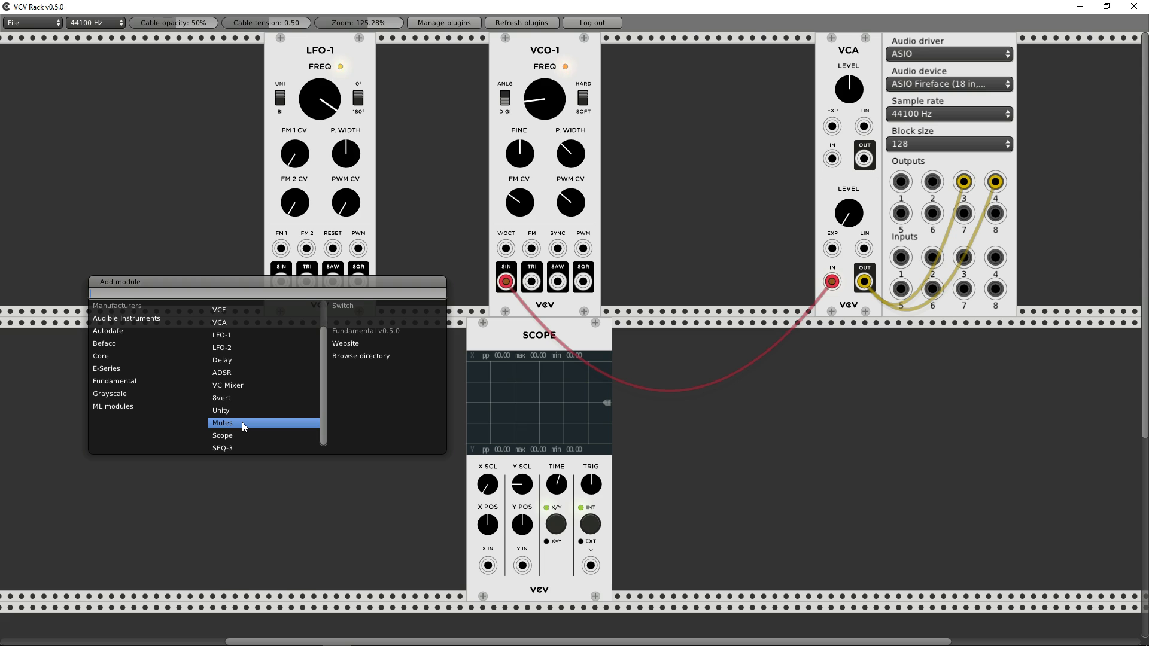
click(242, 422)
drag(254, 346, 676, 111)
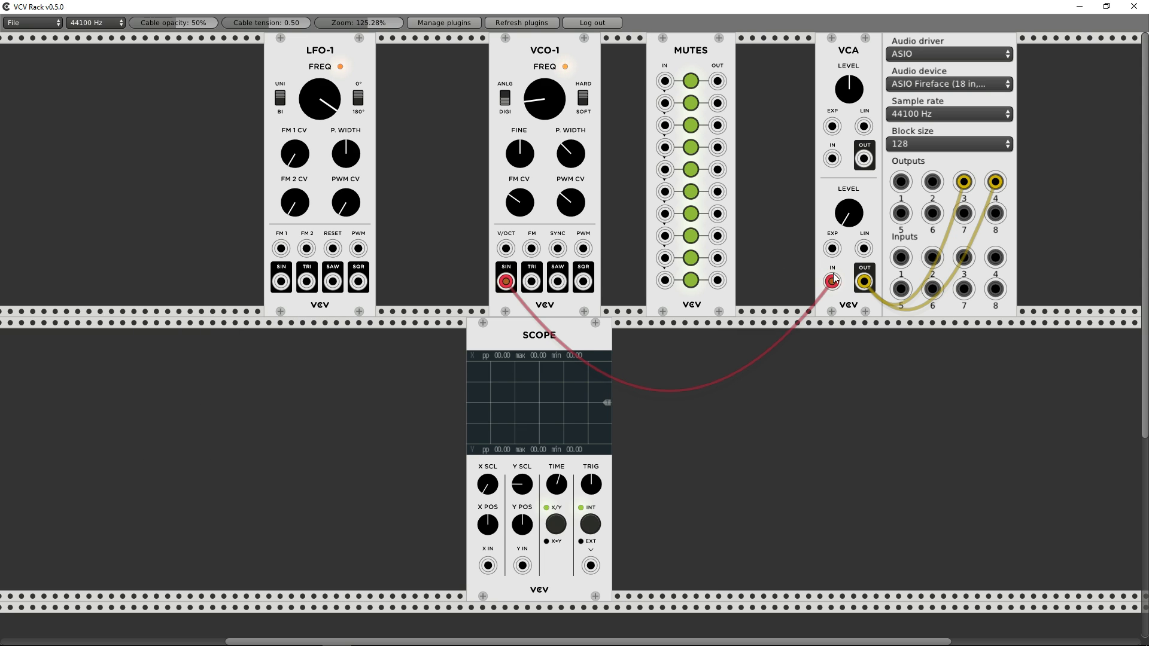
drag(832, 281, 666, 81)
drag(831, 282, 832, 281)
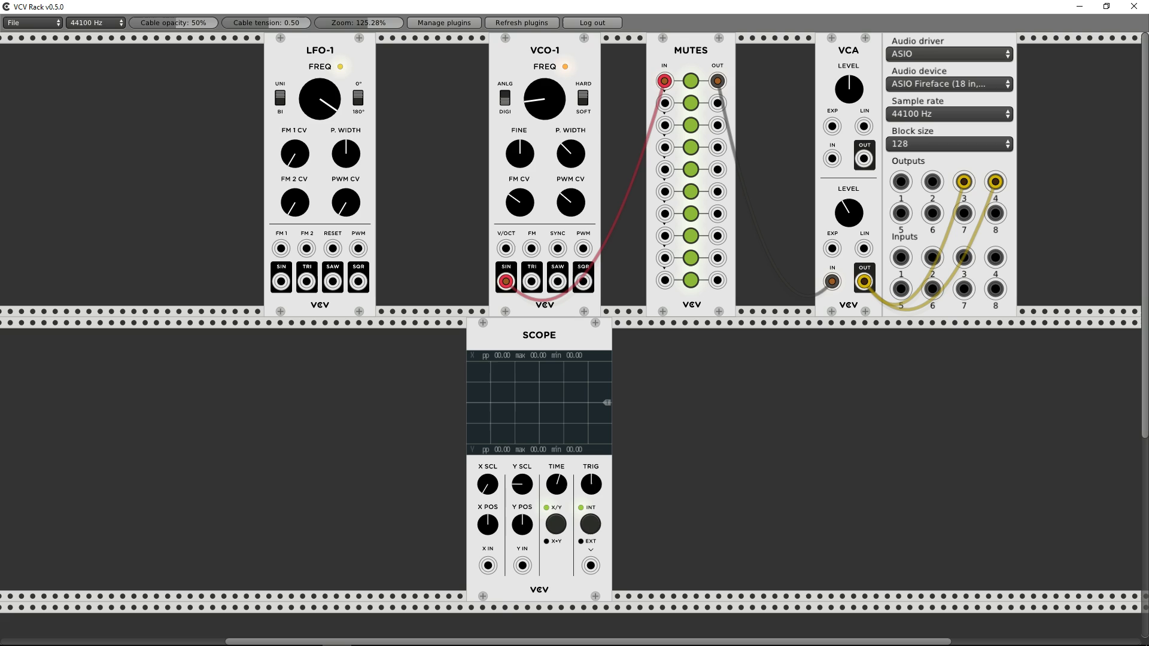
- Adjust the lower VCA's LEVEL and VCO-1's FREQ, and toggle the first Mutes channel several times, leaving it muted
drag(848, 213, 849, 359)
drag(536, 95, 535, 77)
click(690, 82)
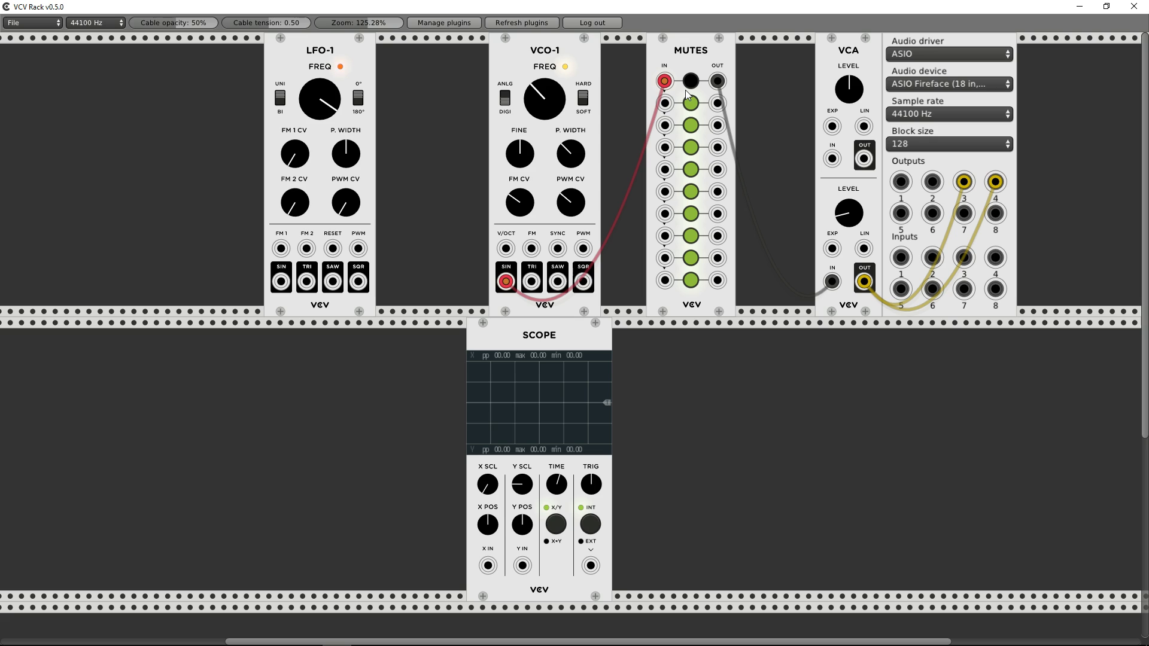
click(690, 84)
click(691, 81)
click(689, 82)
click(689, 82)
- Reconnect VCO-1's SIN output directly to the lower VCA's IN and delete the Mutes module
drag(701, 57, 719, 130)
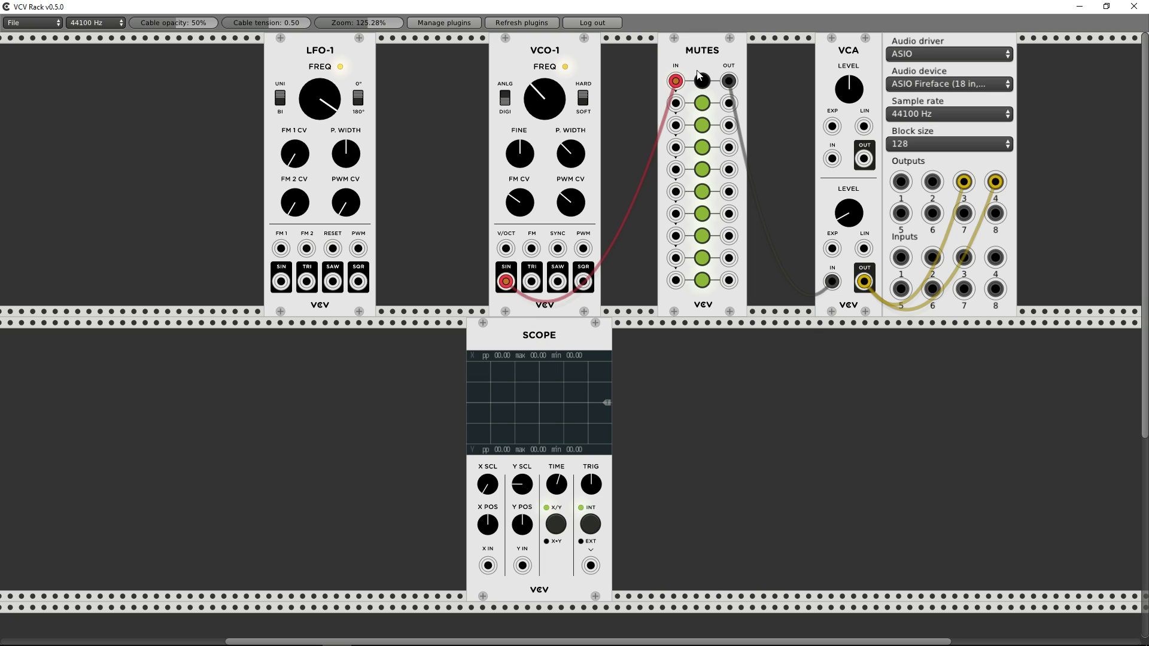
drag(726, 80, 833, 281)
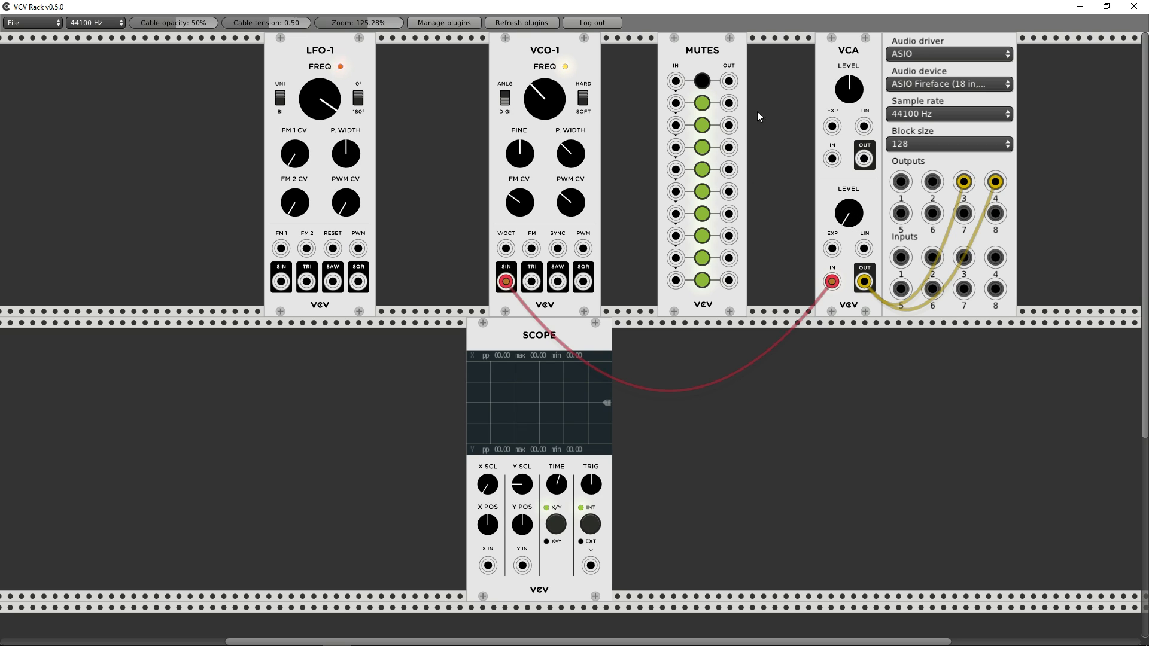
key(Delete)
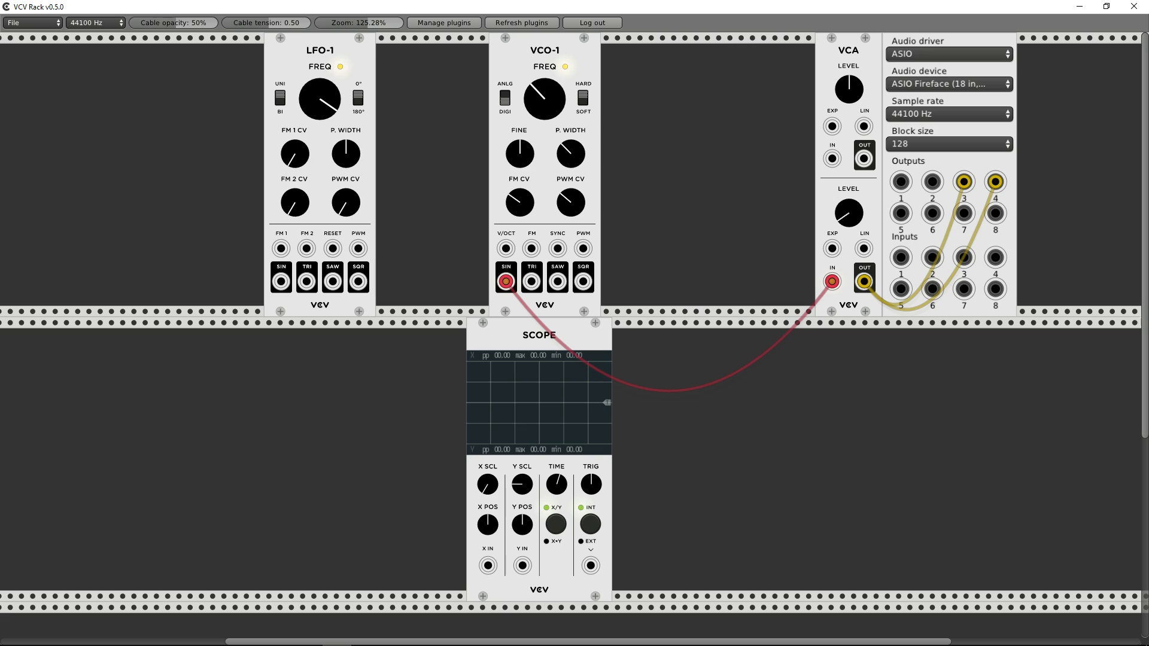
right_click(242, 378)
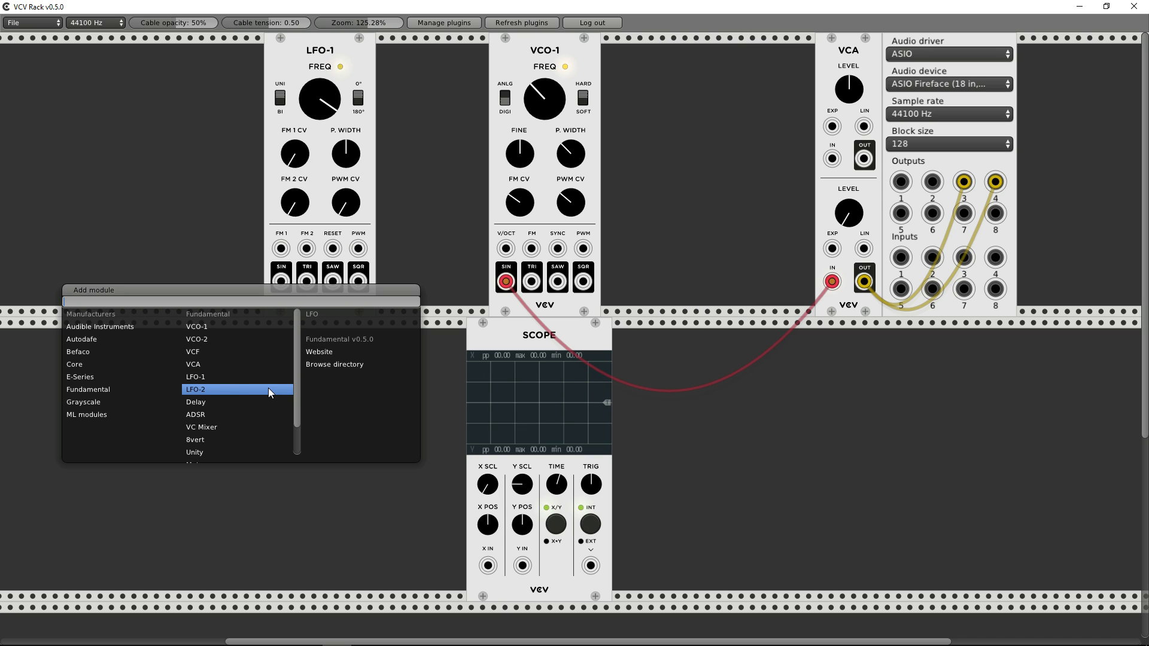
scroll(230, 401, down, 2)
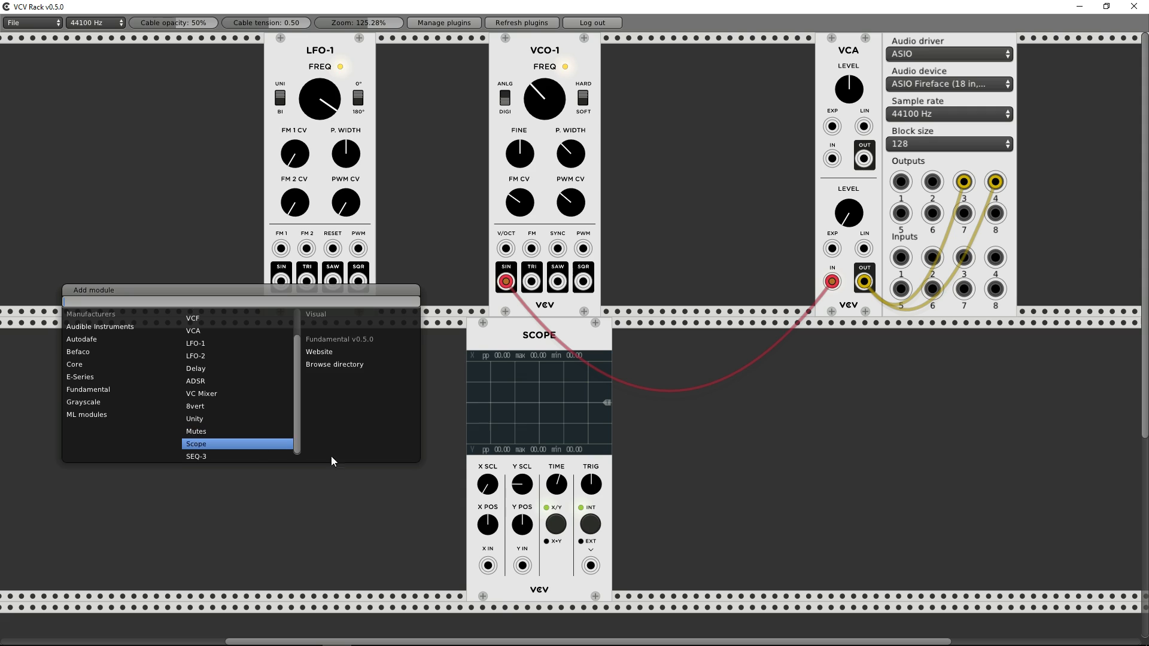
click(518, 551)
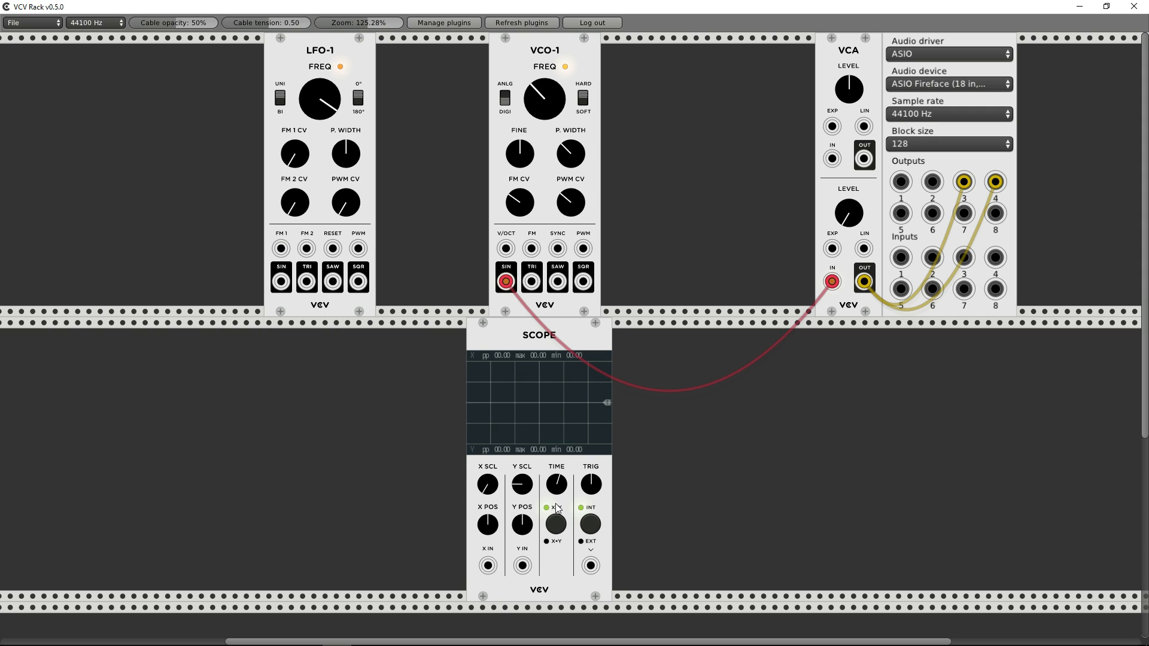
- Switch the Scope to X×Y mode and patch LFO-1's SIN into X IN and TRI into Y IN
click(556, 529)
mouse_move(488, 567)
mouse_down()
mouse_move(479, 527)
mouse_move(368, 454)
mouse_move(303, 300)
mouse_move(281, 283)
mouse_move(488, 556)
mouse_move(522, 576)
mouse_move(523, 567)
mouse_up()
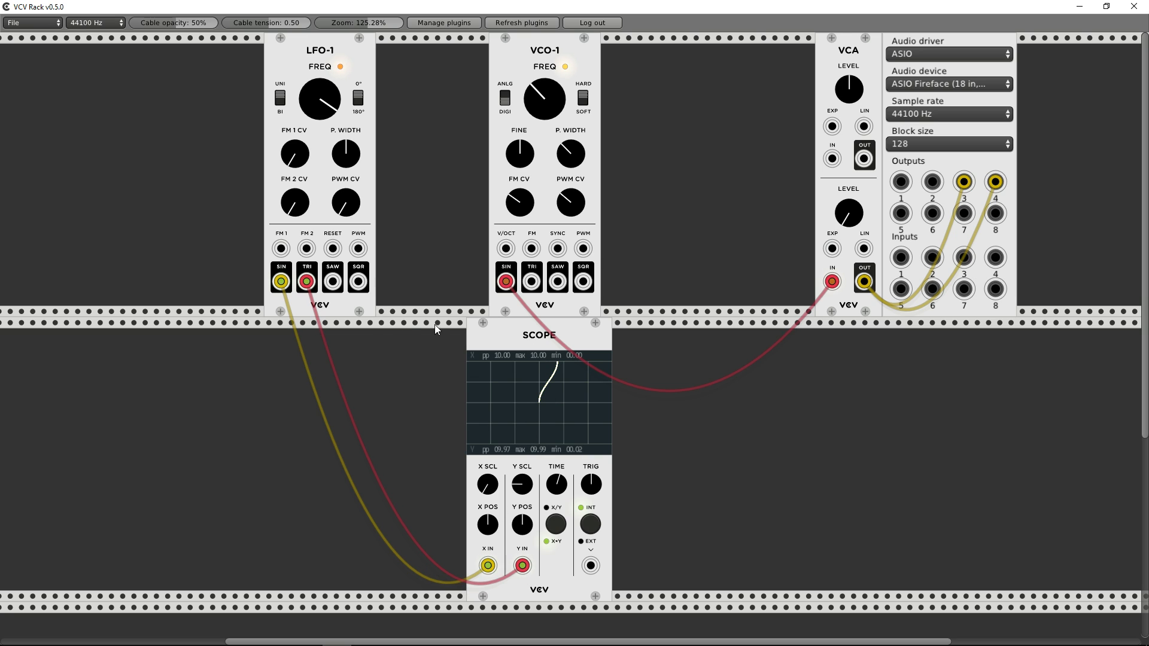
- Feed the Scope's Y IN from LFO-1's SQR output and its X IN from the SAW output instead
drag(307, 282, 357, 284)
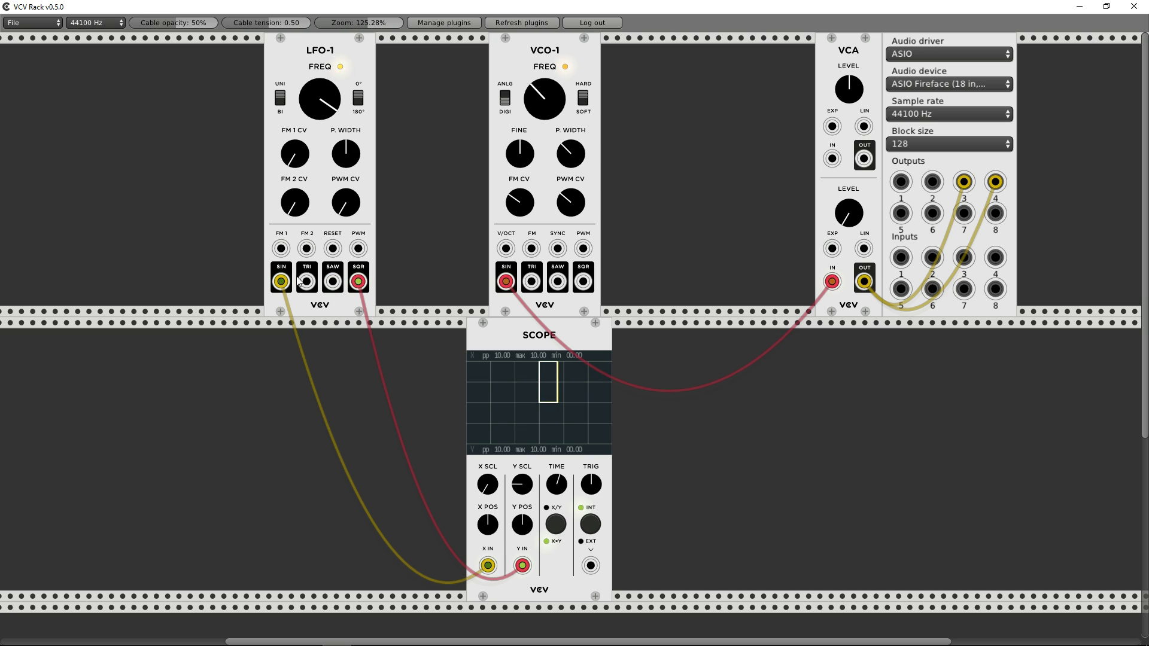
drag(290, 281, 331, 283)
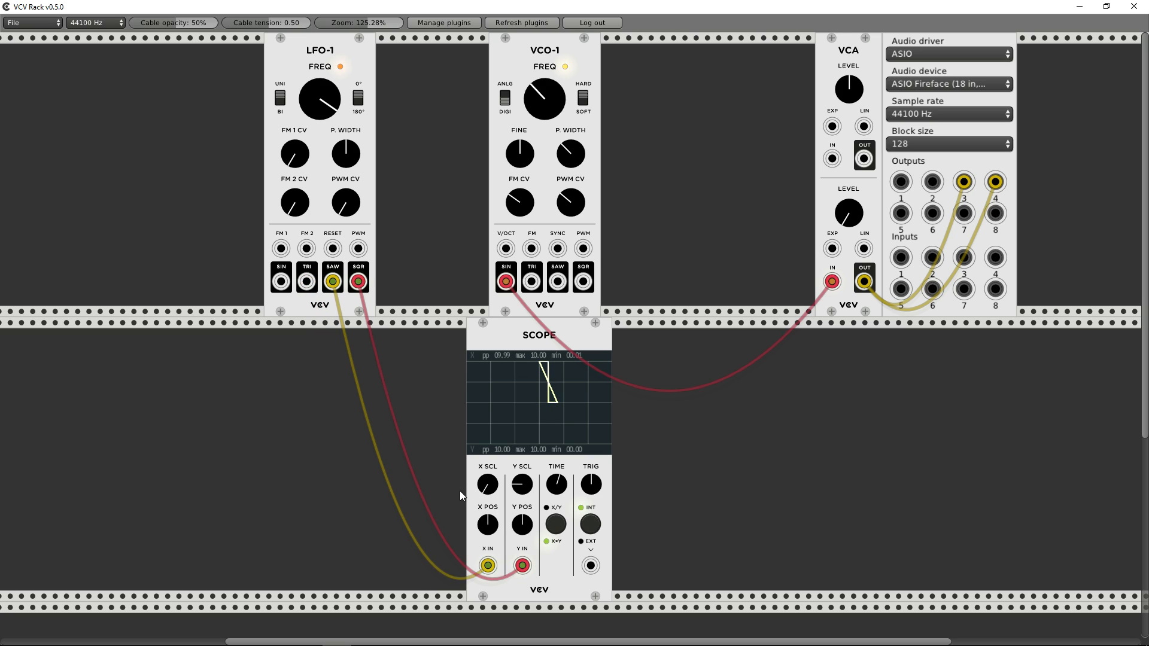
- Switch the Scope back to X/Y mode and try its TRIG knob
click(556, 525)
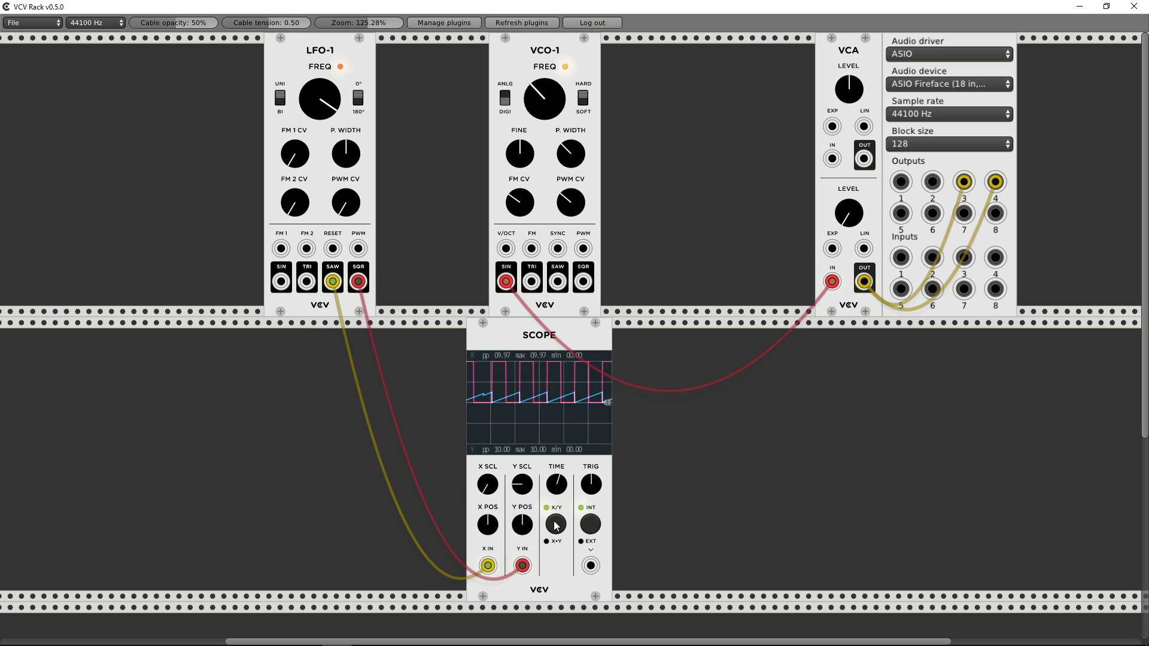
drag(520, 564, 522, 527)
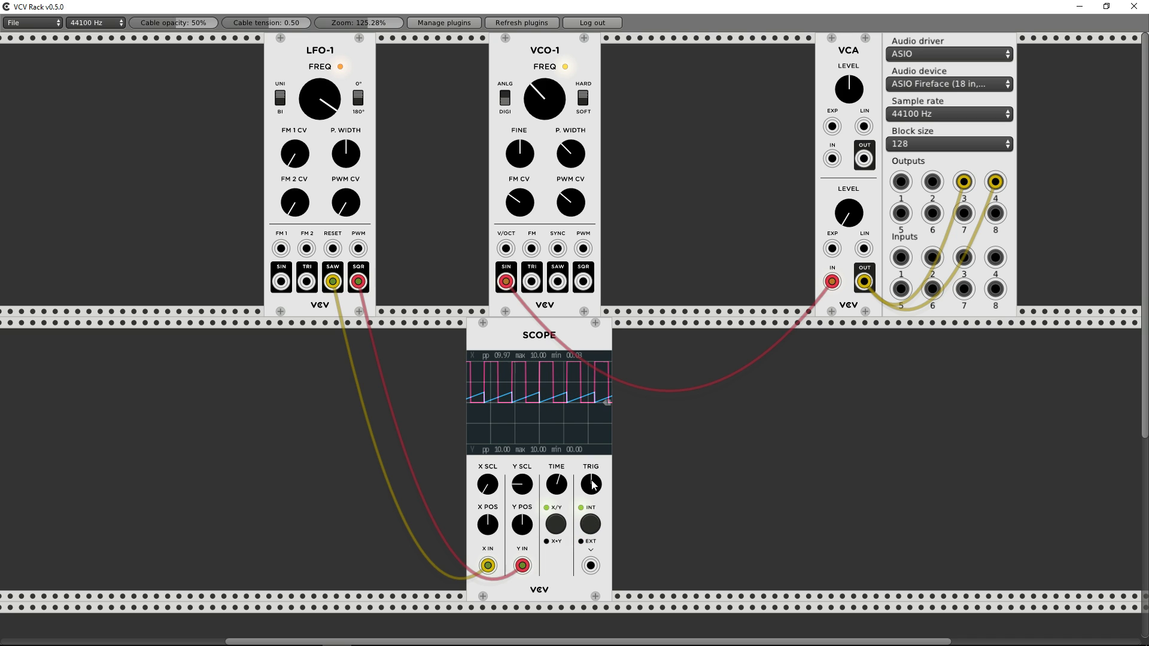
drag(591, 484, 595, 490)
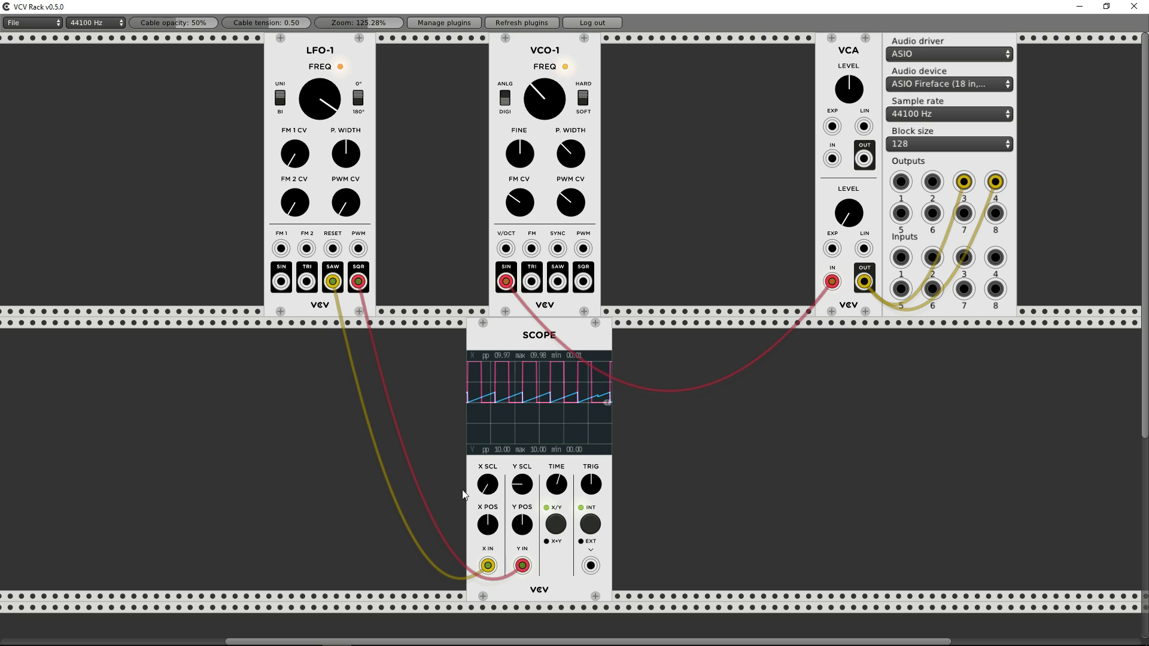
- Delete the Scope and add a fresh Scope module in the second row below the VCA
key(Delete)
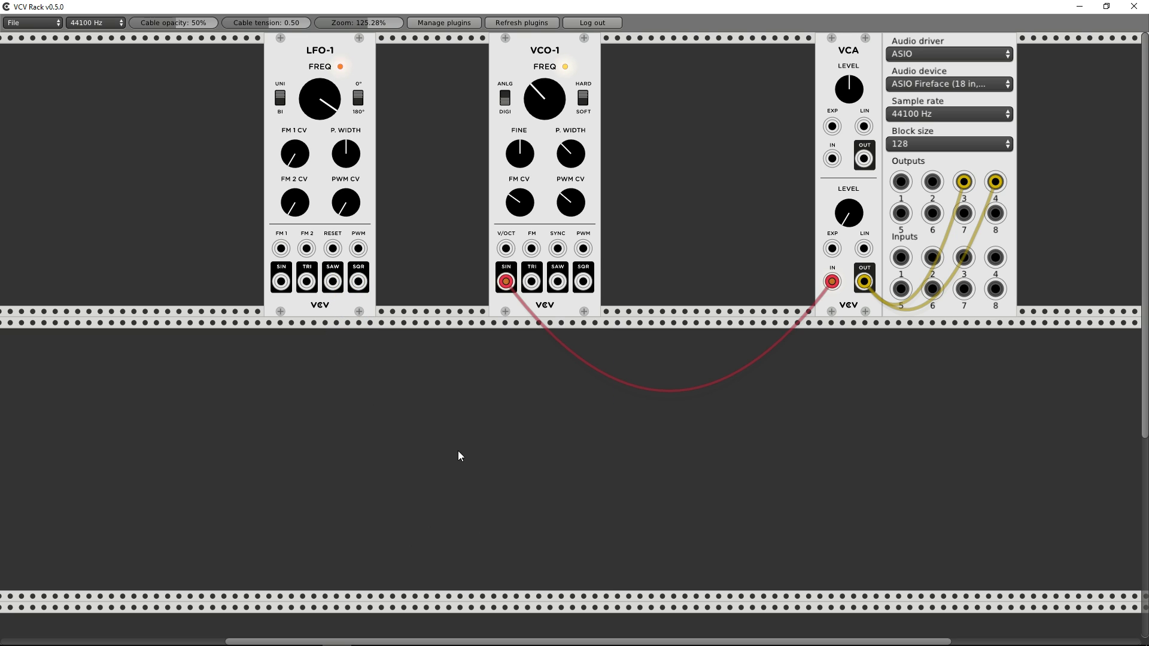
right_click(443, 425)
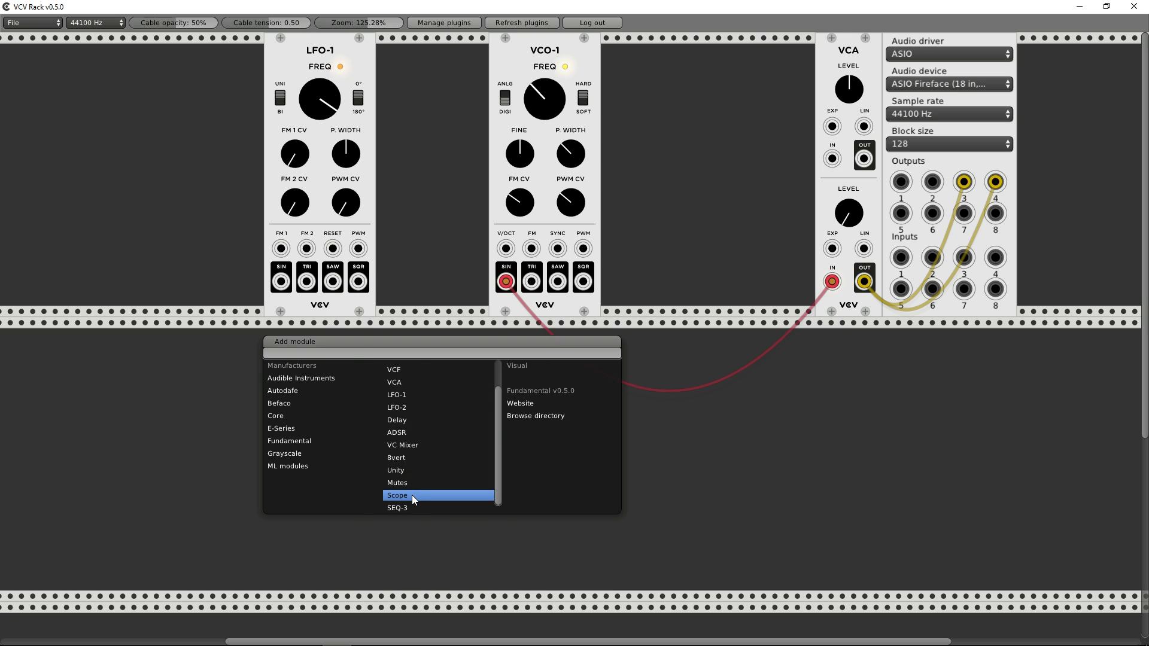
drag(412, 494, 779, 386)
- Add a Fundamental SEQ-3 module in the second row, below LFO-1 and VCO-1
right_click(417, 399)
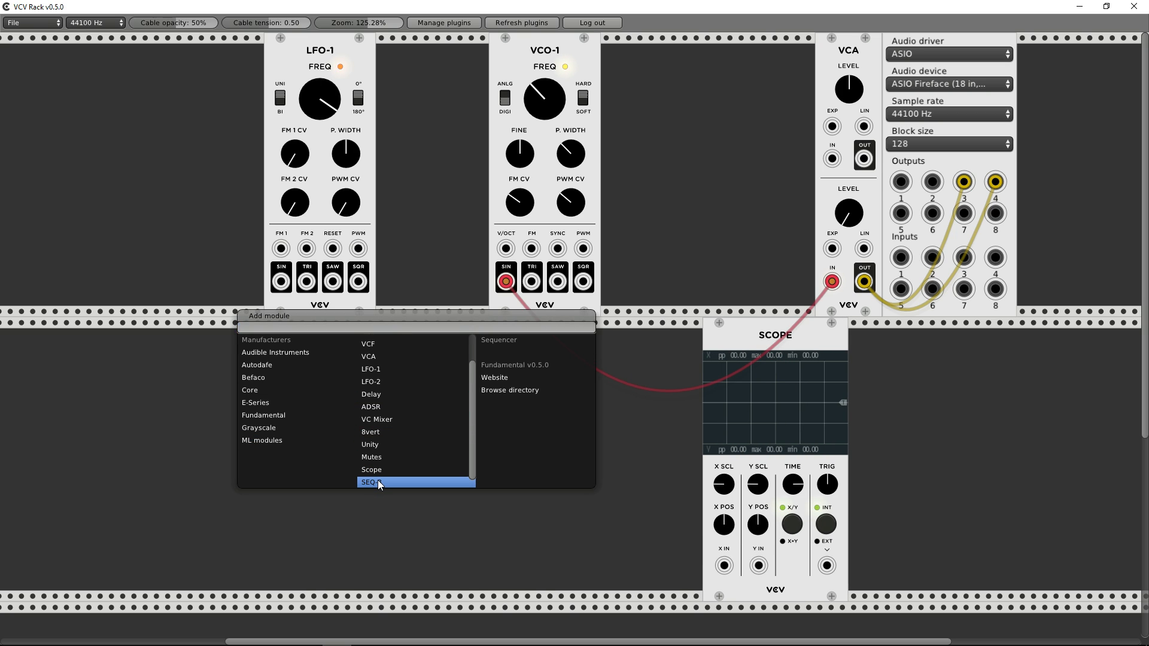
click(378, 480)
mouse_move(390, 346)
mouse_down()
mouse_move(426, 333)
mouse_move(387, 327)
mouse_up()
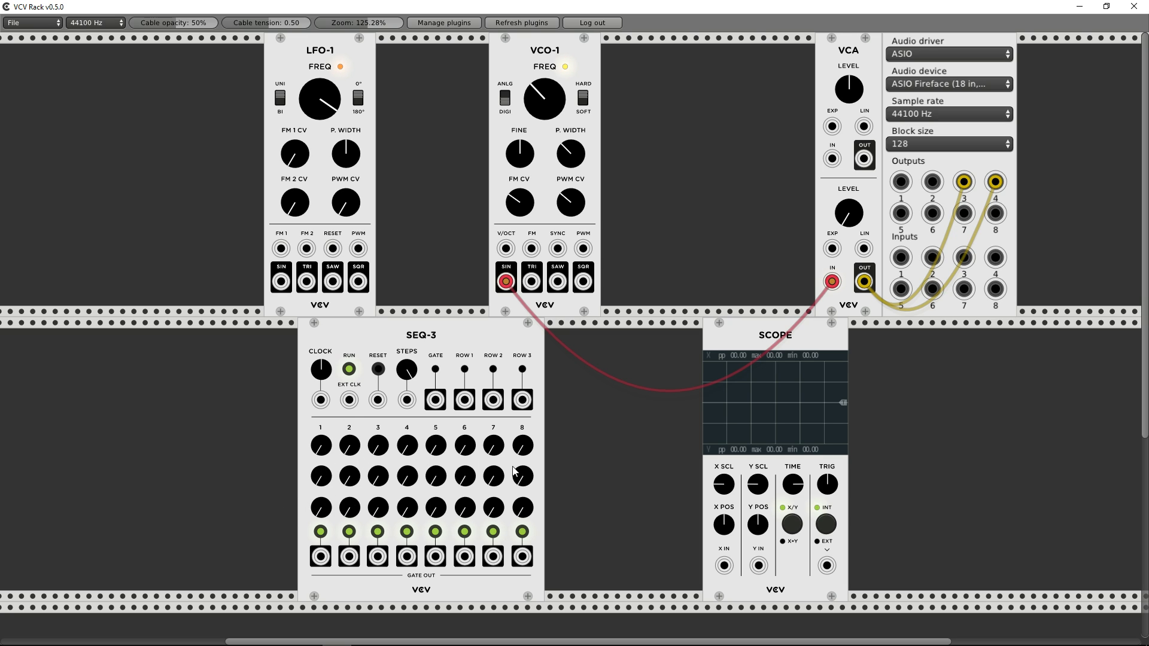
scroll(378, 475, down, 2)
scroll(378, 474, up, 2)
- Randomize SEQ-3 and turn on the switched-off step gates so all eight steps are active
right_click(335, 413)
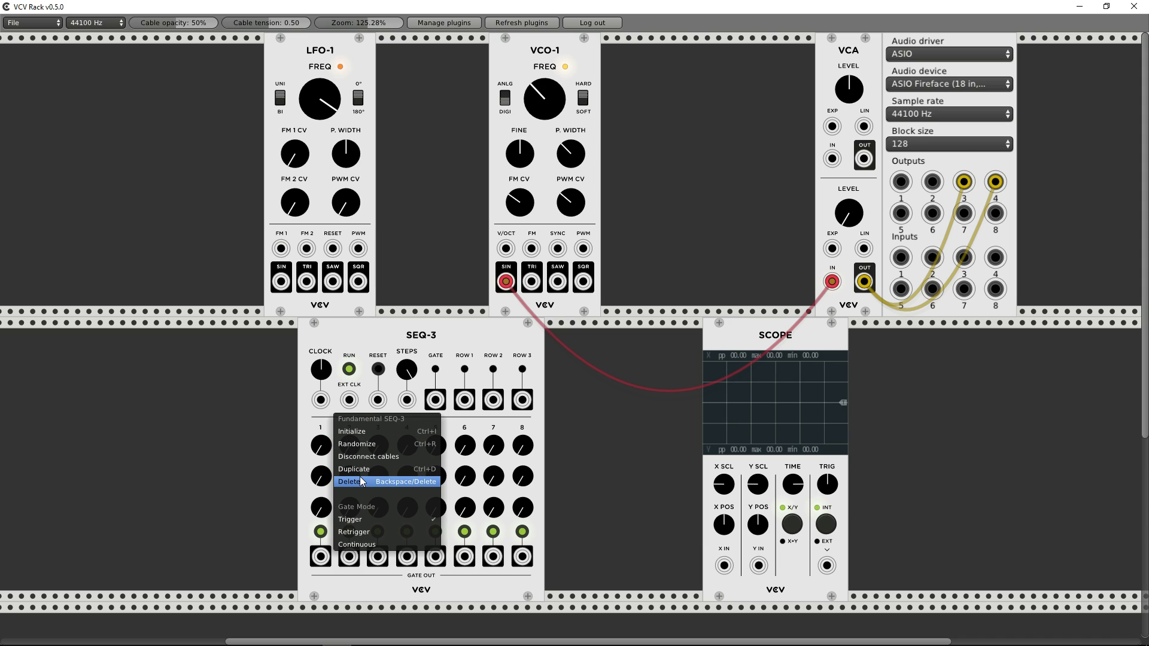
click(357, 444)
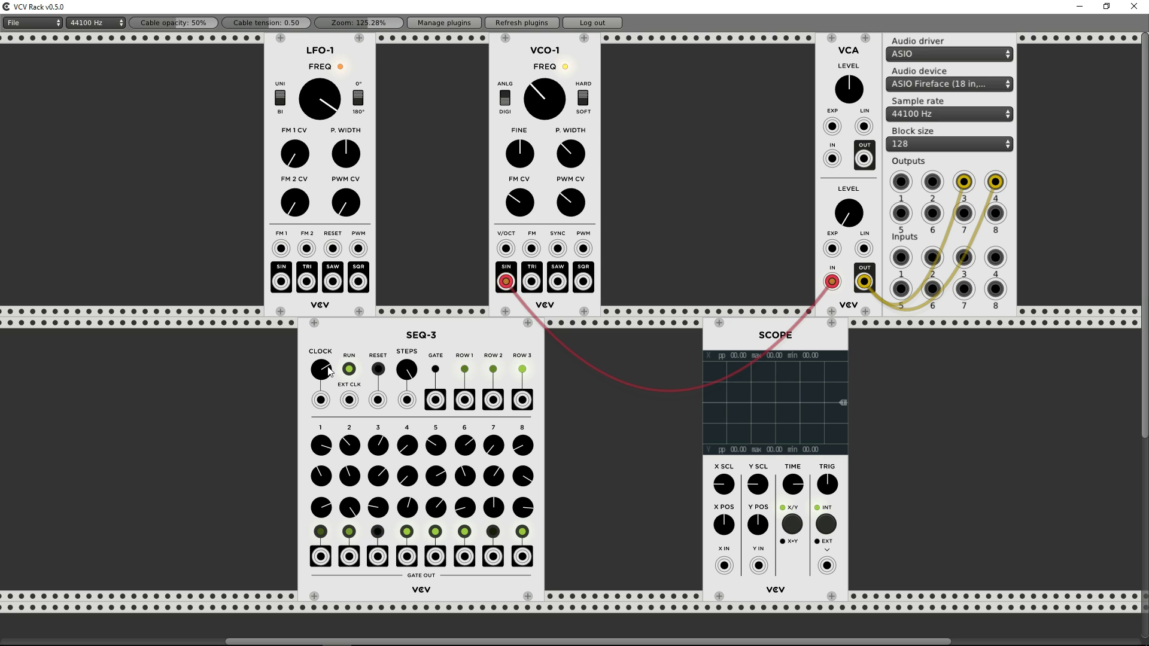
click(321, 532)
click(348, 532)
click(377, 531)
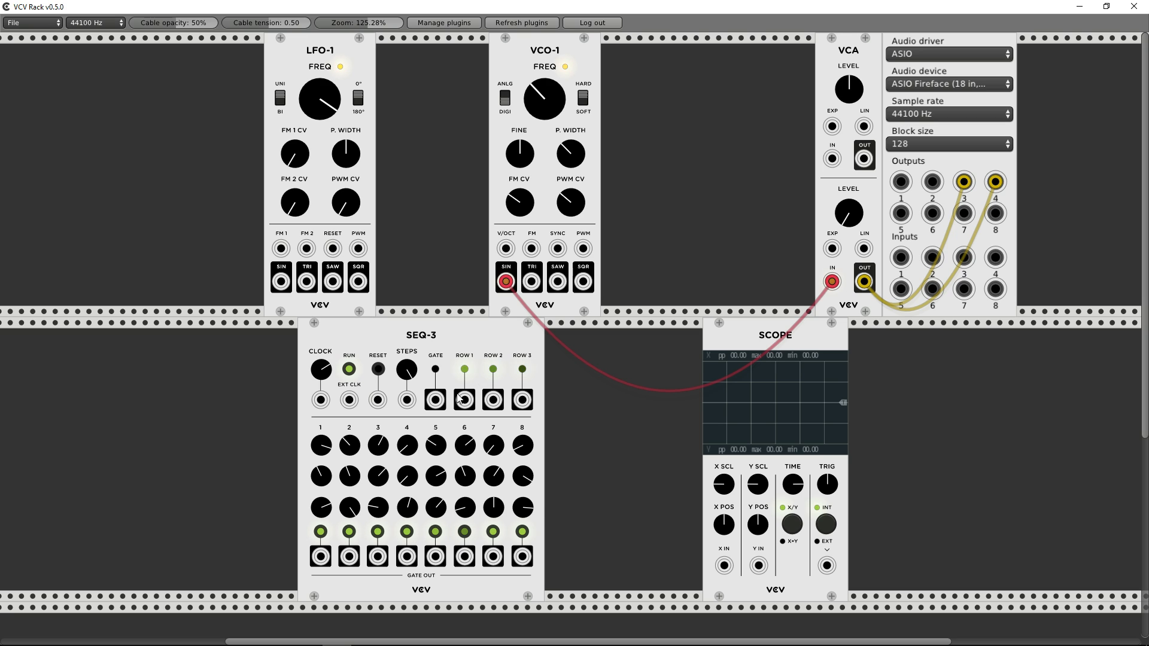
- Patch SEQ-3's ROW 1 output into the Scope's X IN and ROW 2 into Y IN
drag(464, 401, 726, 572)
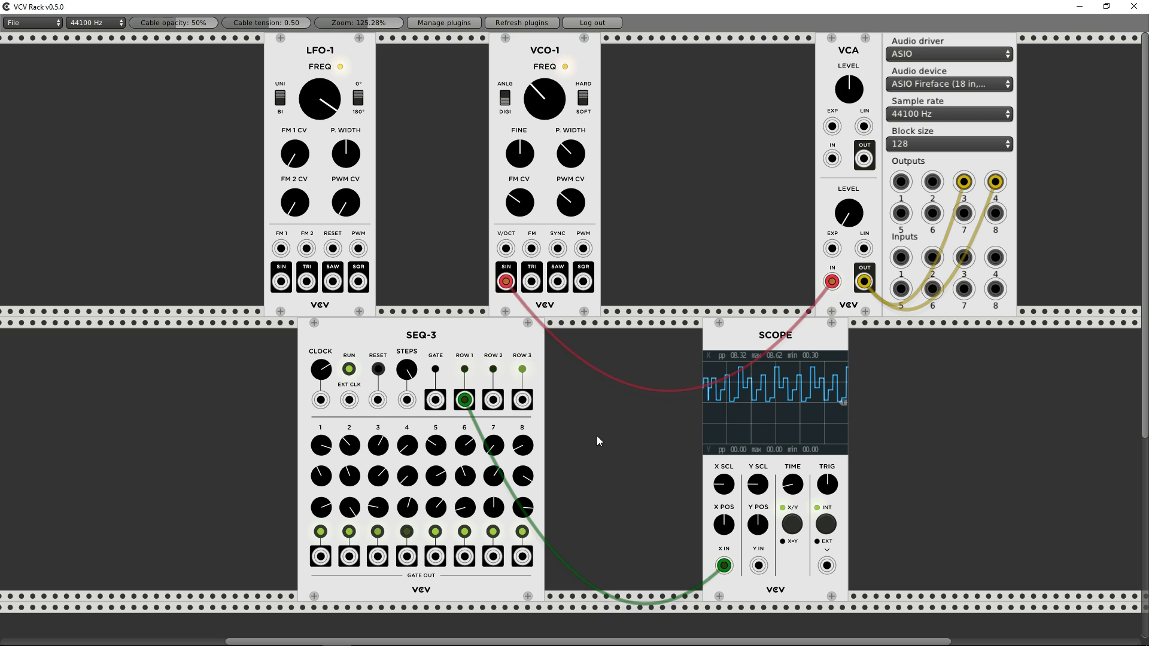
mouse_move(493, 399)
mouse_down()
mouse_move(737, 537)
mouse_move(759, 565)
mouse_up()
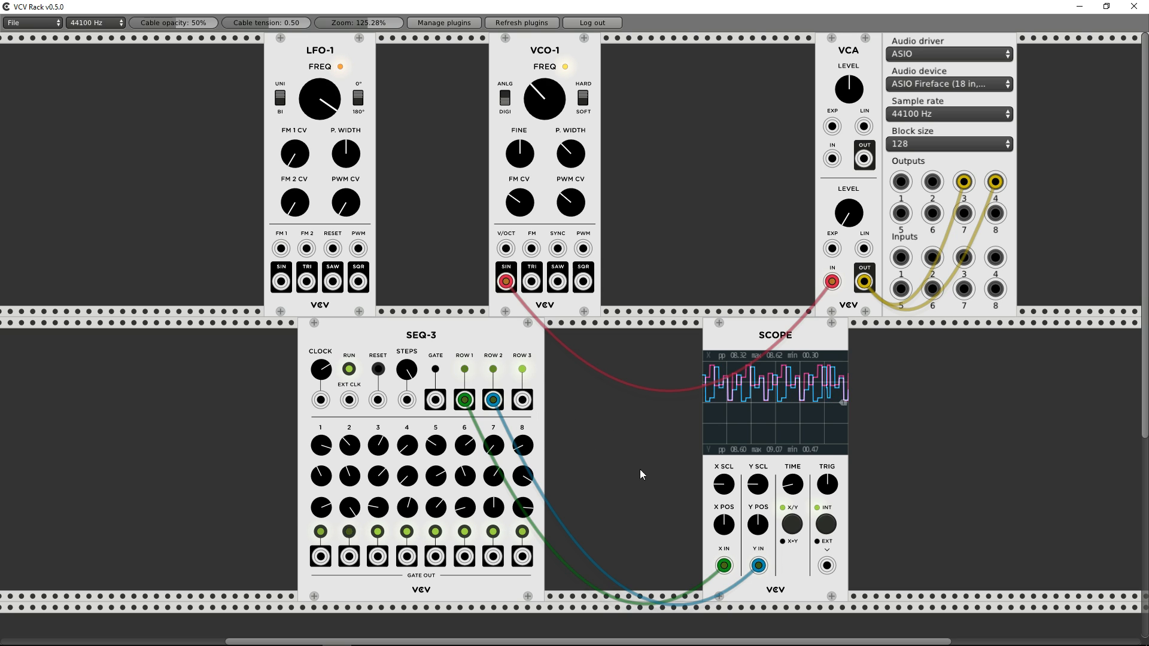
- Unplug the ROW 2 cable from the Scope and reshape the pattern with SEQ-3's first-row step knobs
drag(759, 565, 626, 437)
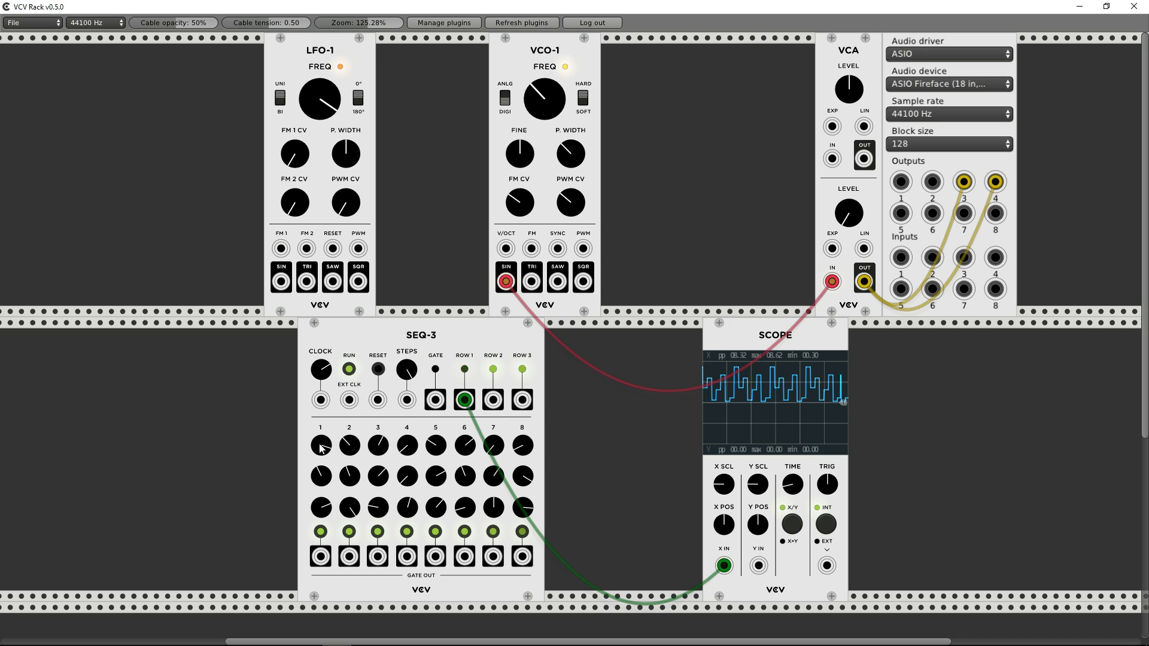
drag(322, 453, 350, 347)
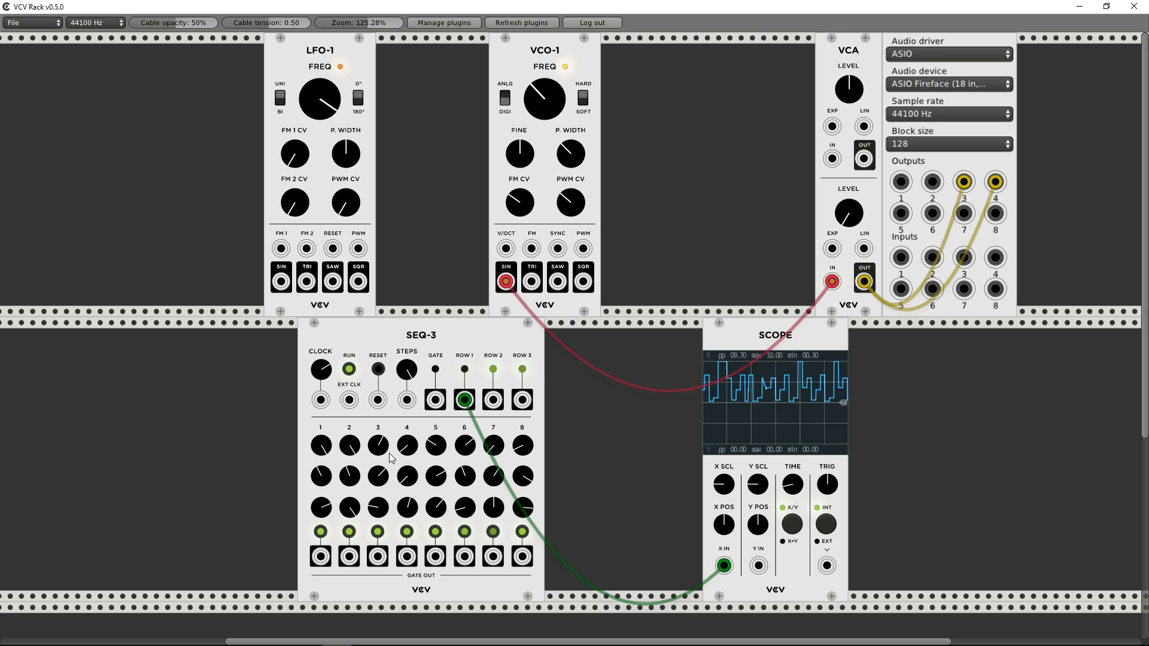
drag(387, 448, 388, 393)
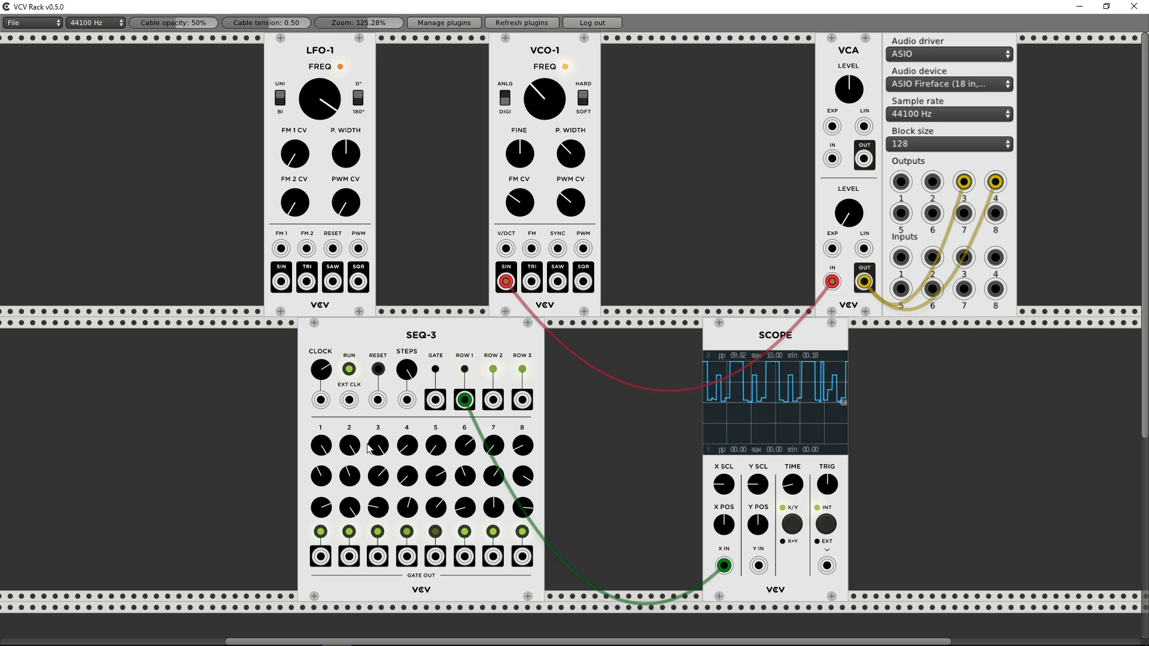
drag(510, 398, 522, 398)
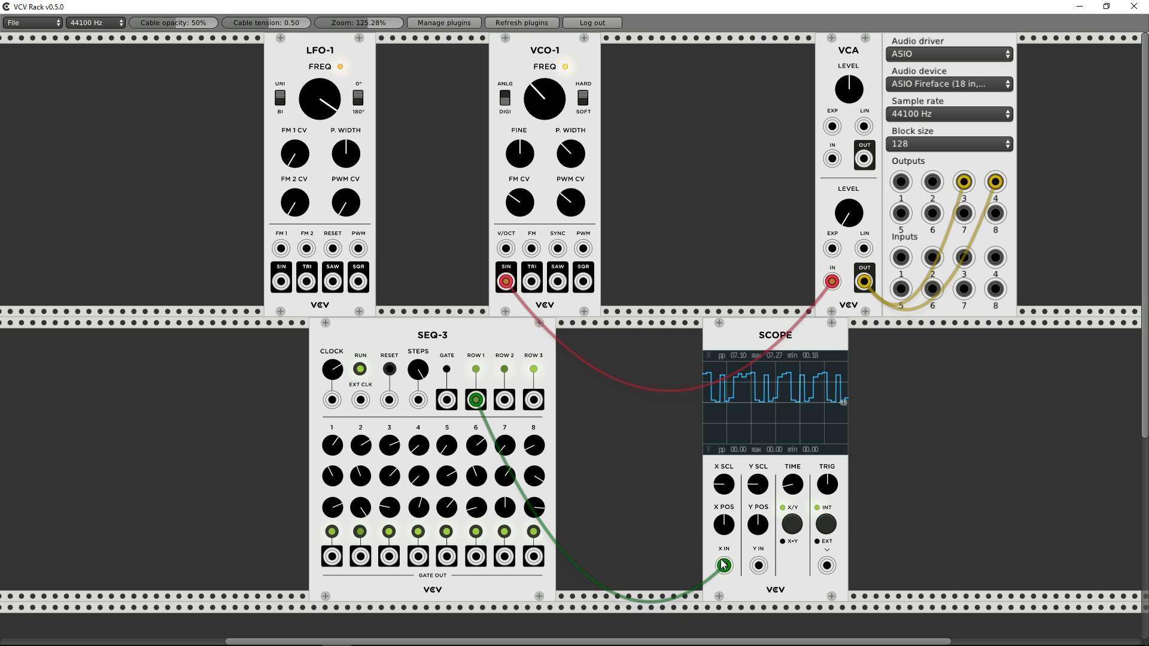
- Move the ROW 1 cable to VCO-1's FM input, and raise the lower VCA's LEVEL and lower VCO-1's FREQ
mouse_move(723, 566)
mouse_down()
mouse_move(526, 326)
mouse_move(506, 259)
mouse_move(532, 249)
mouse_up()
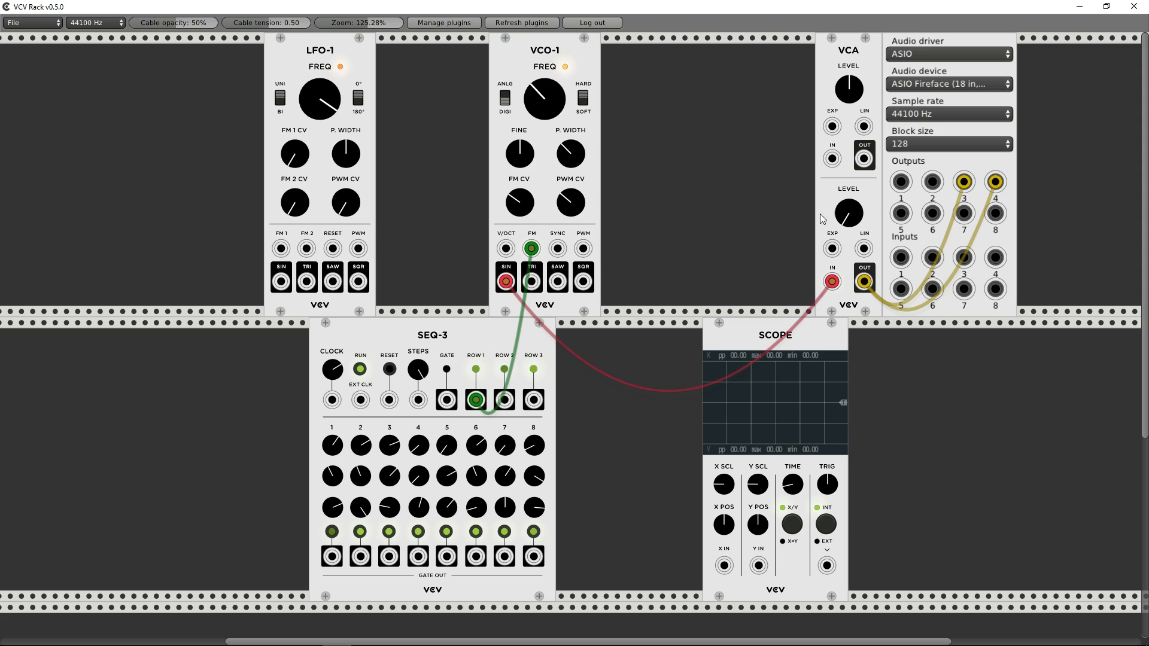
drag(845, 215, 845, 201)
drag(549, 114, 548, 154)
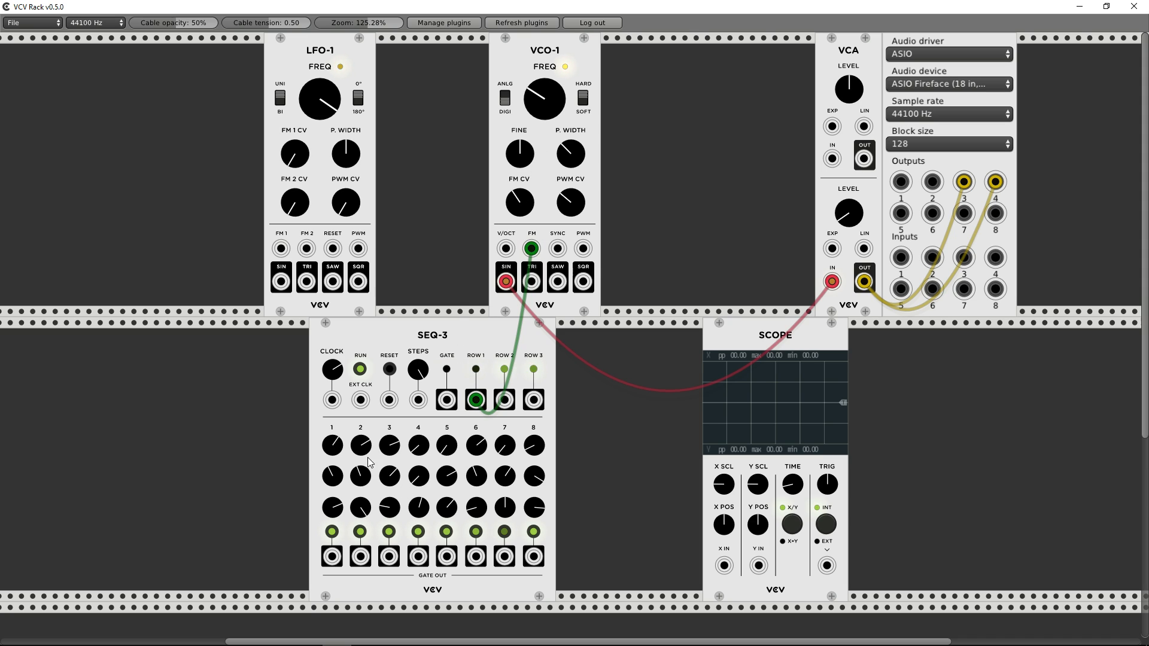
- Vary SEQ-3's first-row values for steps 2, 5 and 6, and speed up its clock
drag(362, 448, 362, 479)
drag(442, 436, 442, 413)
drag(493, 450, 541, 365)
drag(343, 369, 343, 347)
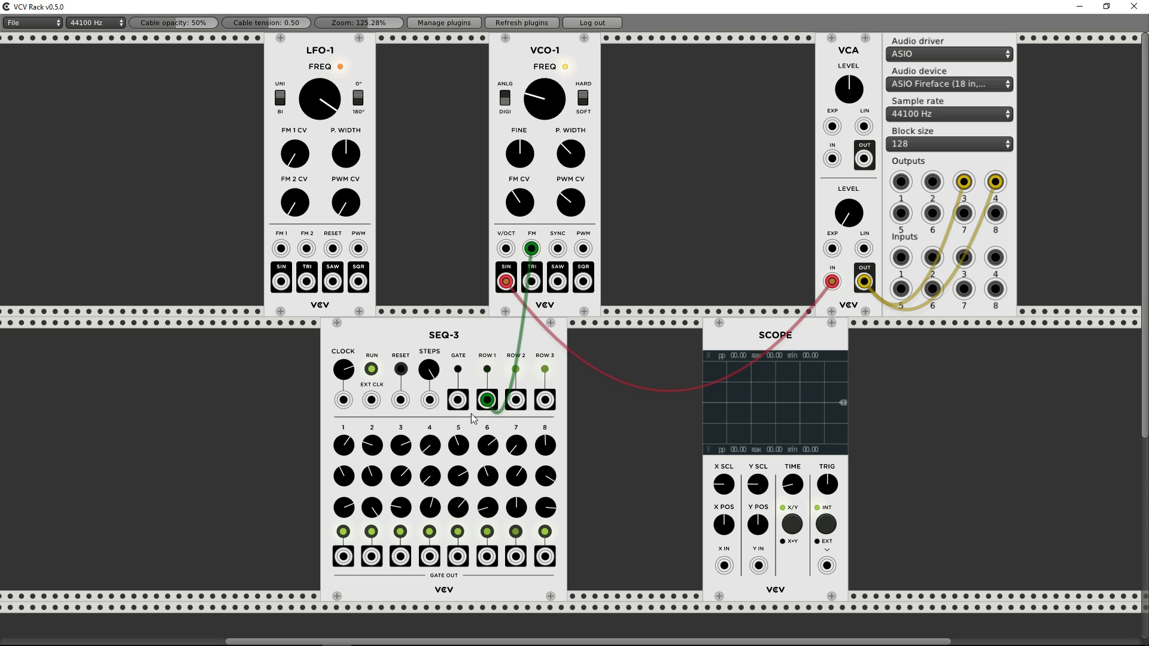
right_click(211, 403)
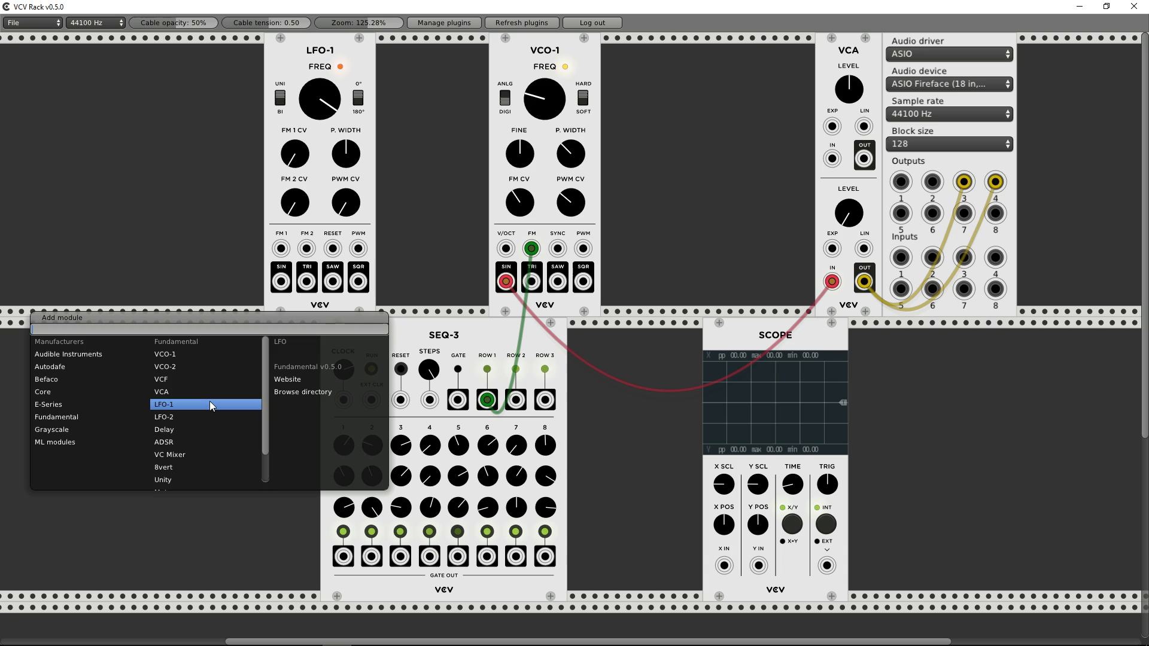
click(139, 555)
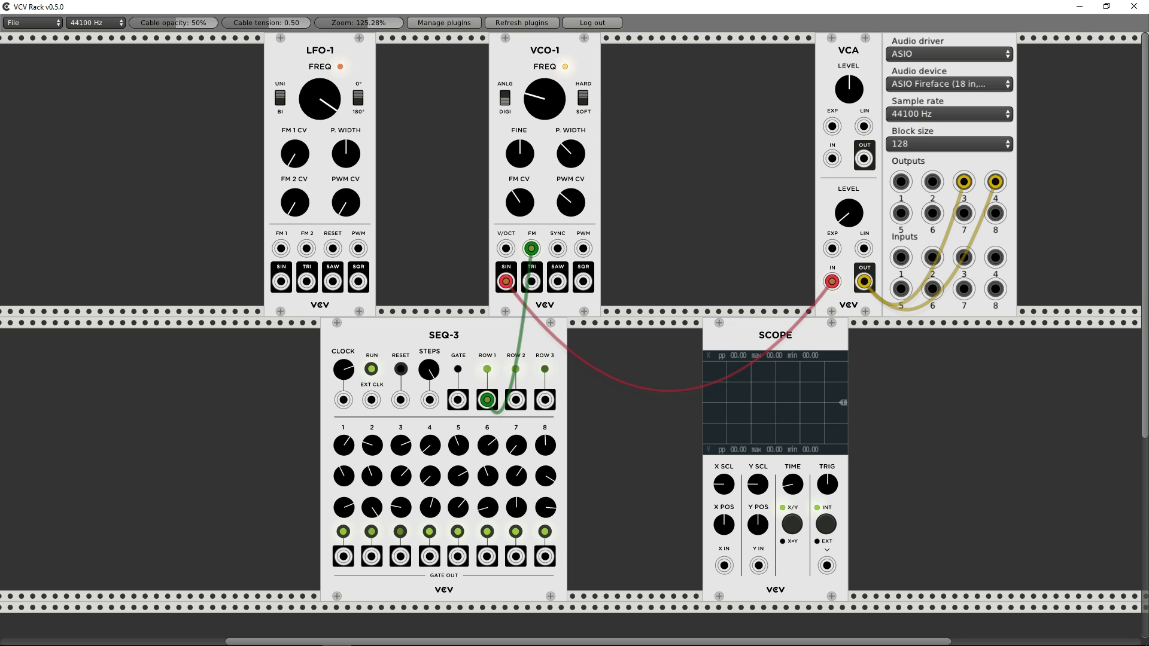
- Adjust the lower VCA's LEVEL, raise VCO-1's FREQ to just below the middle and turn down its FM CV
drag(850, 213, 850, 192)
drag(520, 203, 520, 259)
drag(543, 106, 543, 45)
drag(515, 200, 514, 180)
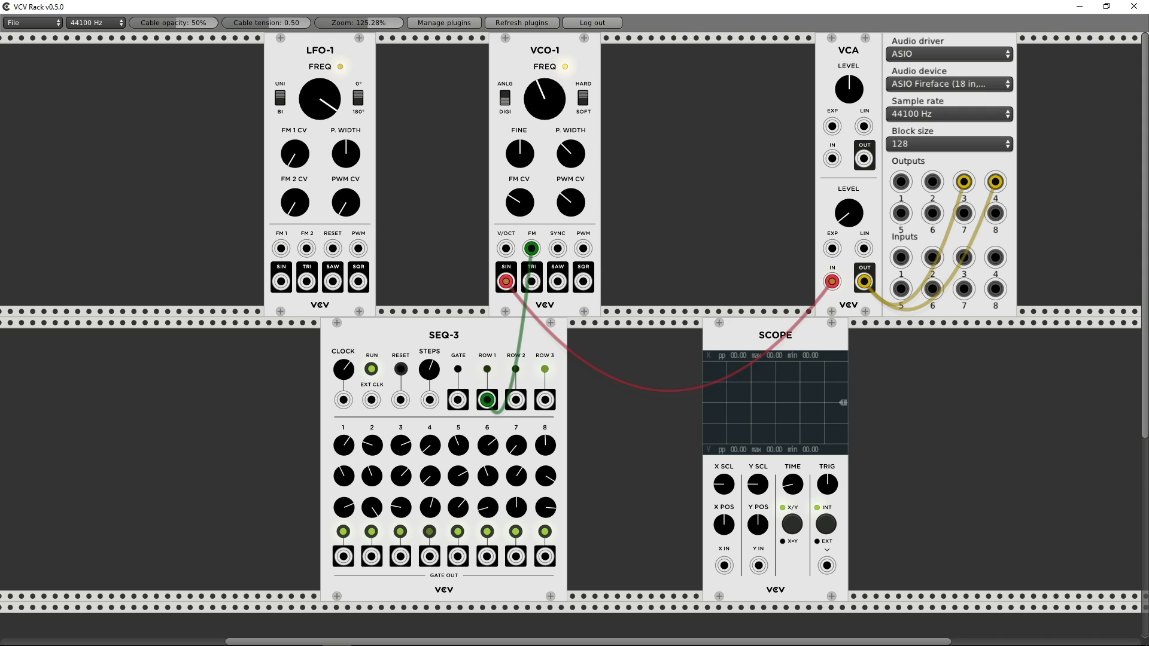
- Toggle SEQ-3's RUN off and on, and patch its GATE output into the Scope's X IN
click(373, 371)
click(372, 369)
drag(401, 406, 280, 422)
drag(339, 400, 184, 413)
drag(429, 400, 172, 325)
drag(458, 400, 724, 566)
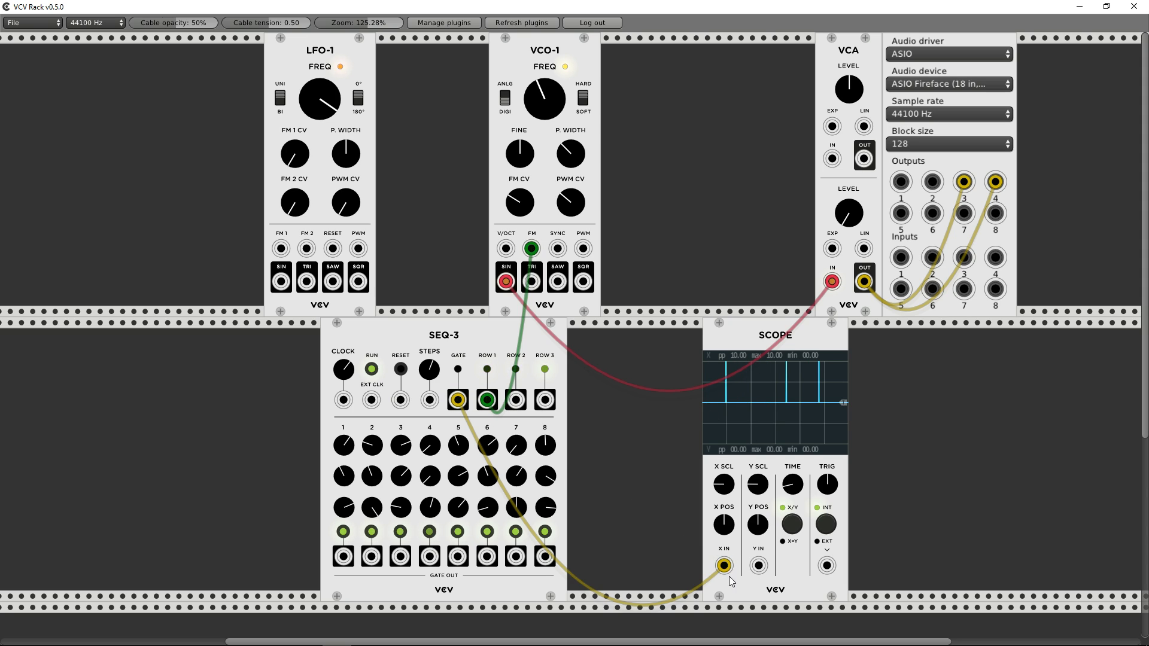
mouse_move(725, 570)
mouse_down()
mouse_move(646, 487)
mouse_move(641, 508)
mouse_move(732, 568)
mouse_up()
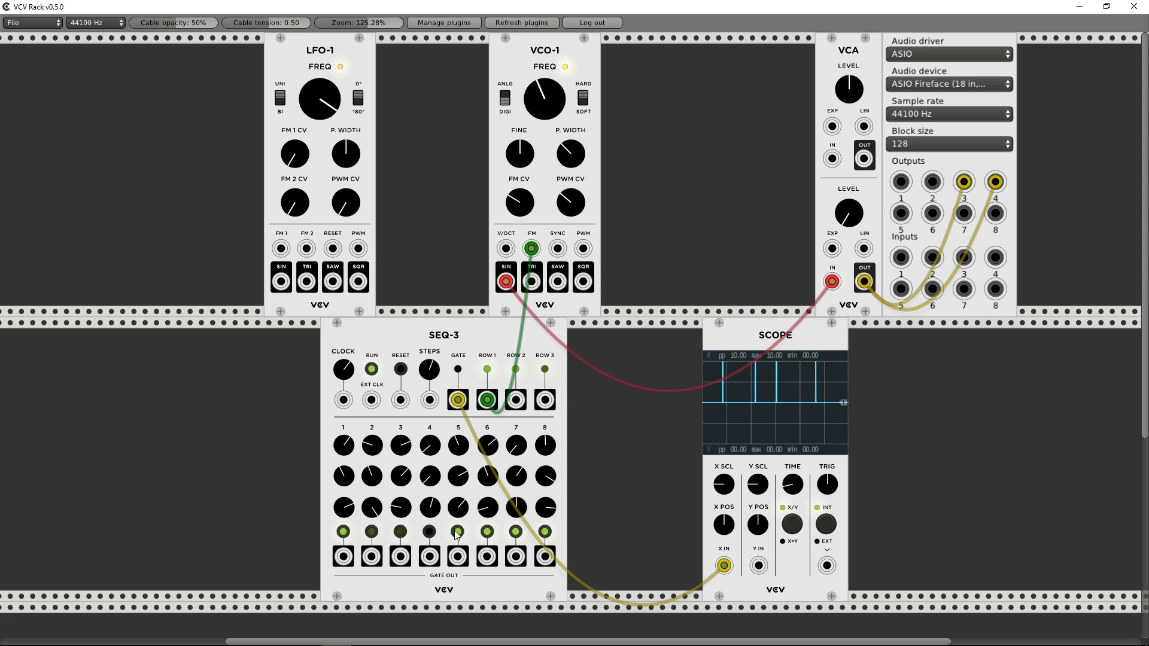
- Stop SEQ-3 and leave its gates for steps 2, 4, 6 and 8 switched off
click(486, 532)
click(544, 532)
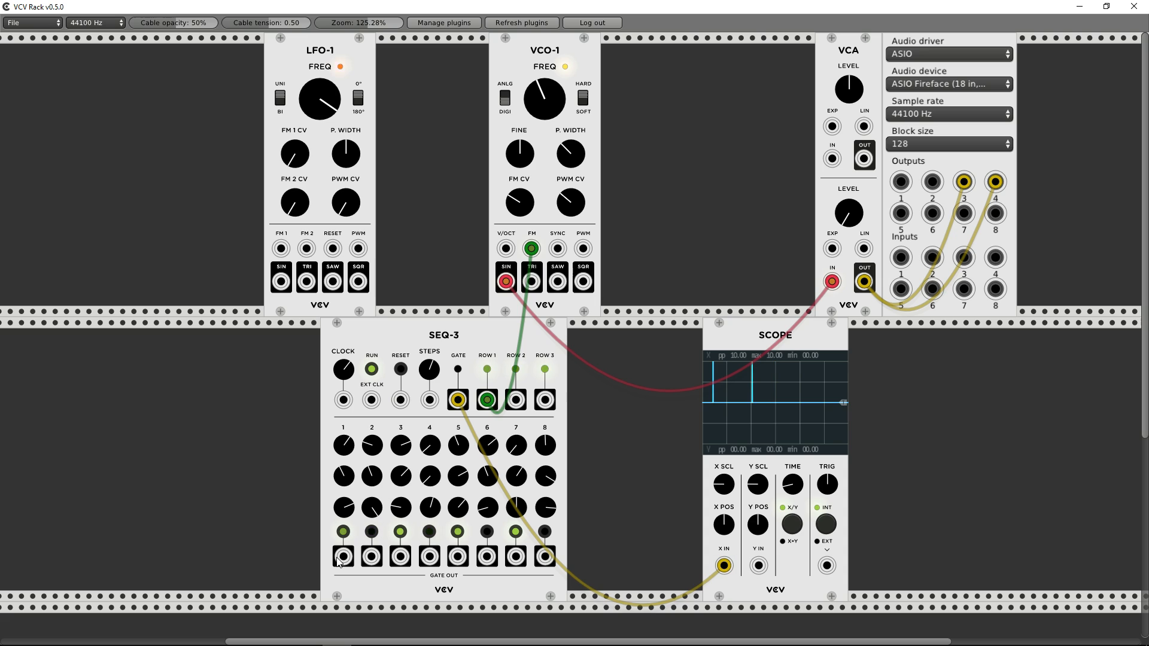
drag(340, 560, 270, 515)
click(372, 371)
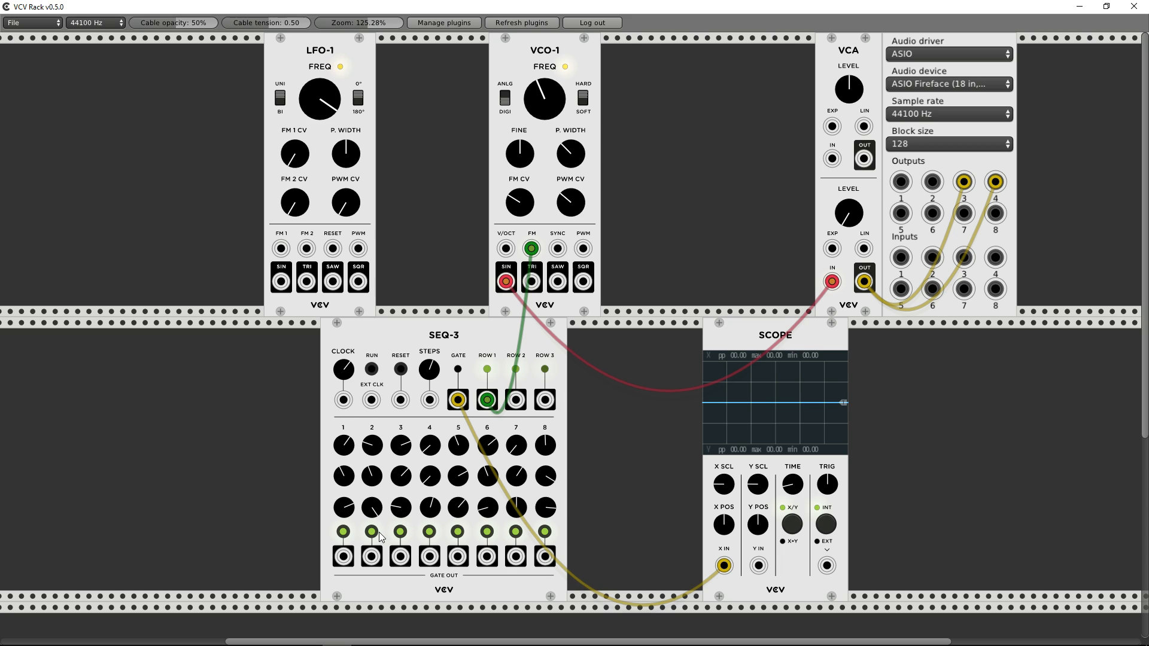
click(429, 532)
click(370, 533)
click(545, 531)
- Shift SEQ-3 slightly toward the Scope and reroute its ROW 1 output from VCO-1's FM input to the Scope's X IN
drag(491, 414, 537, 429)
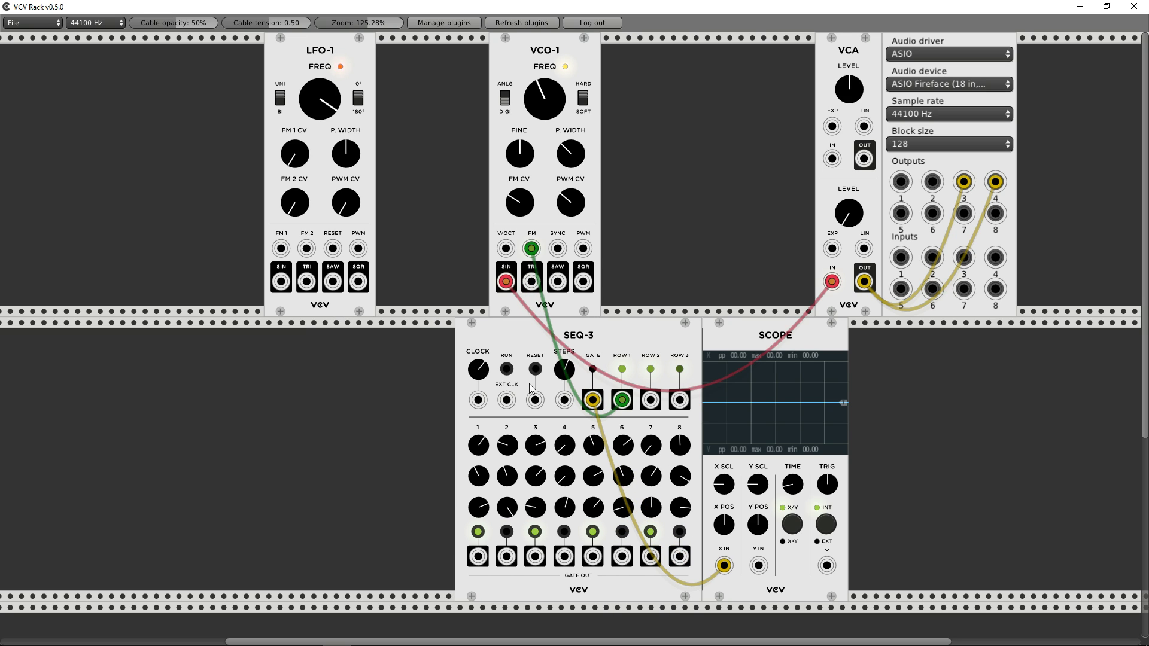
drag(531, 389, 455, 364)
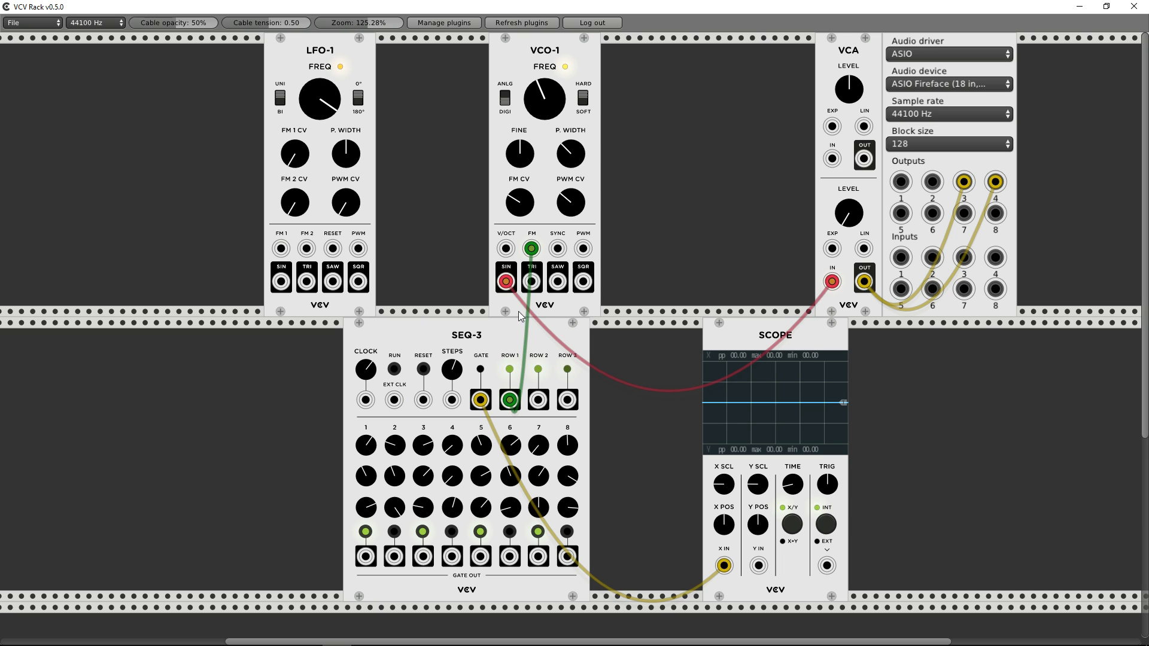
drag(532, 249, 671, 552)
mouse_move(510, 400)
mouse_down()
mouse_move(526, 456)
mouse_move(724, 566)
mouse_up()
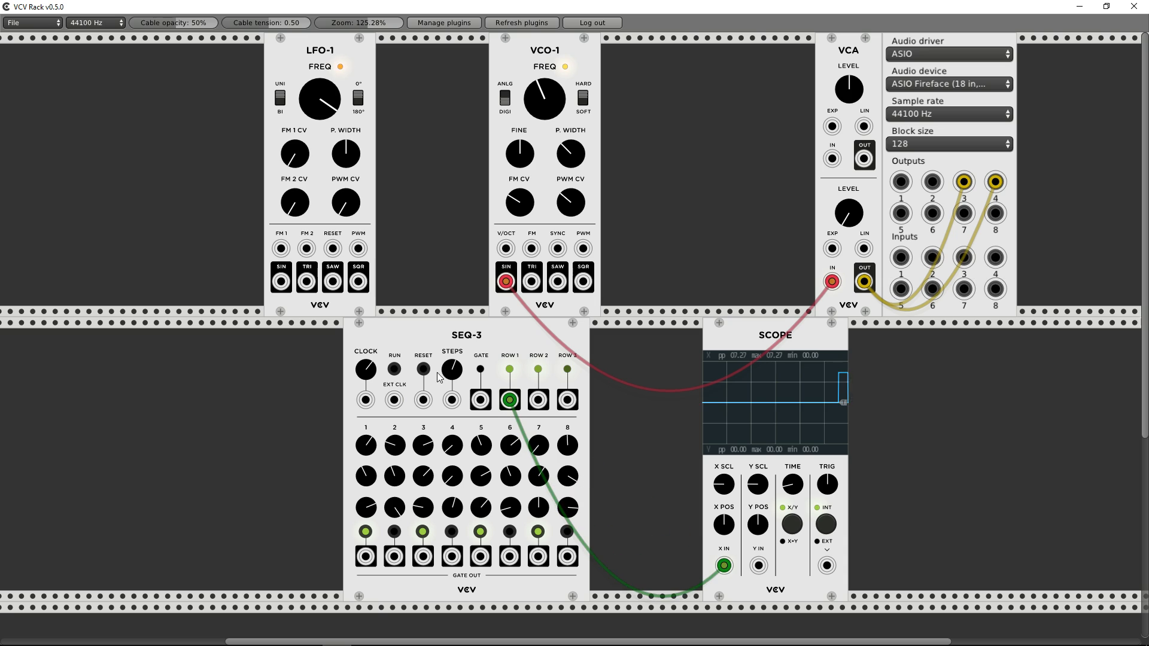
- Start SEQ-3 running and try pulling a cable from its step 1 gate output
click(394, 370)
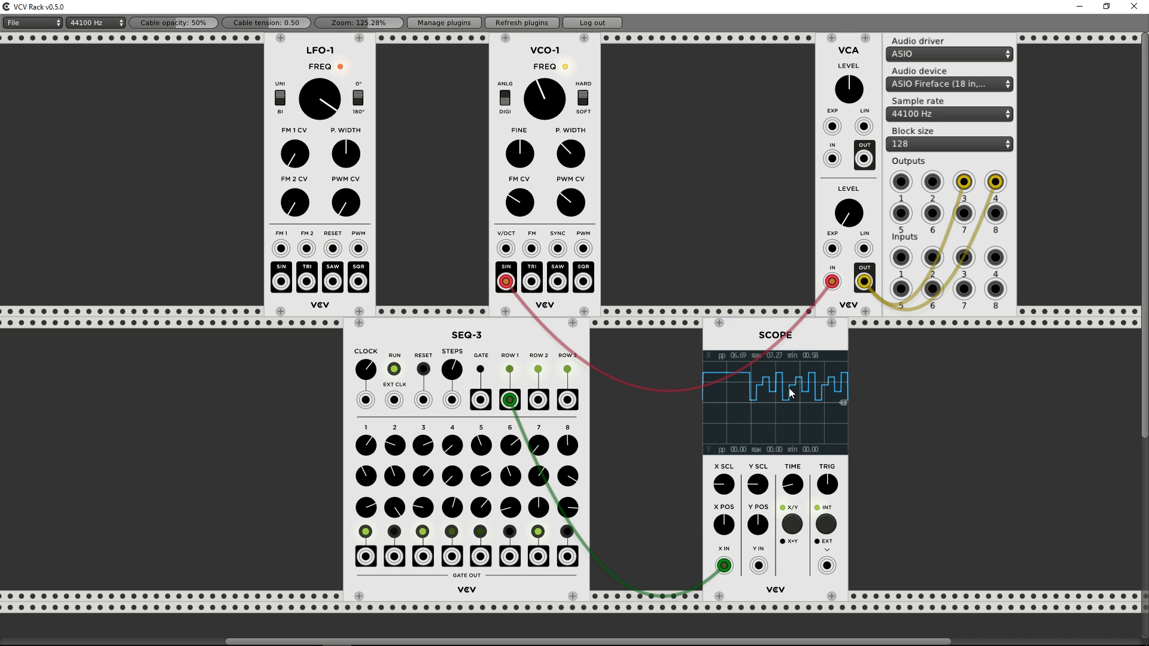
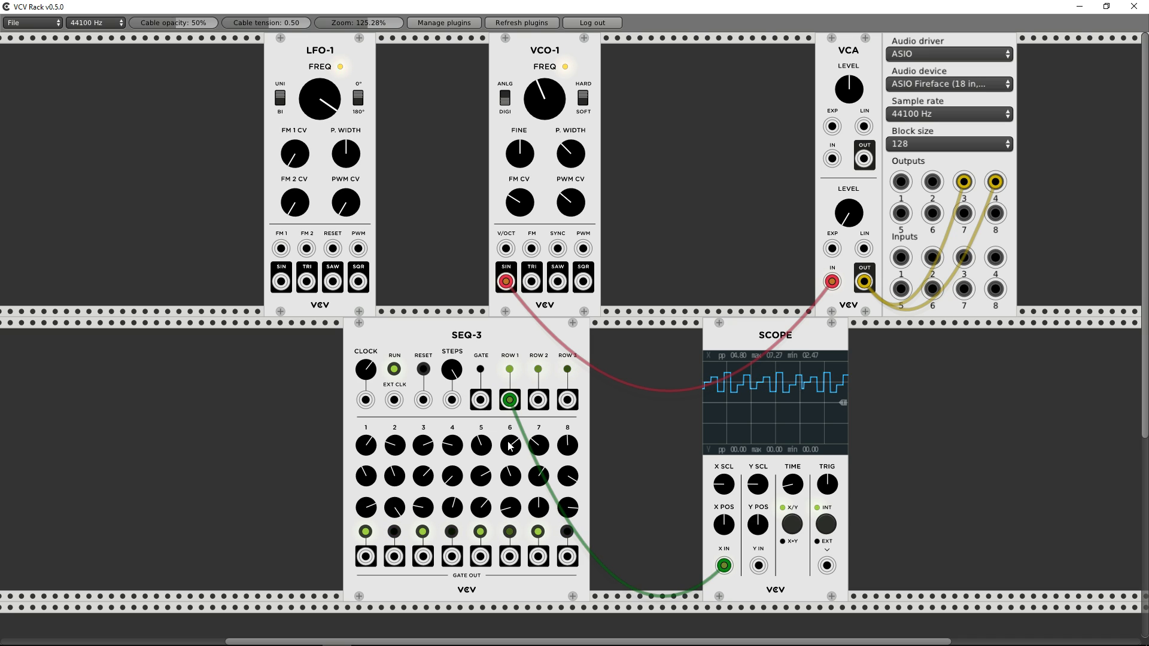
drag(365, 556, 257, 496)
drag(367, 558, 253, 490)
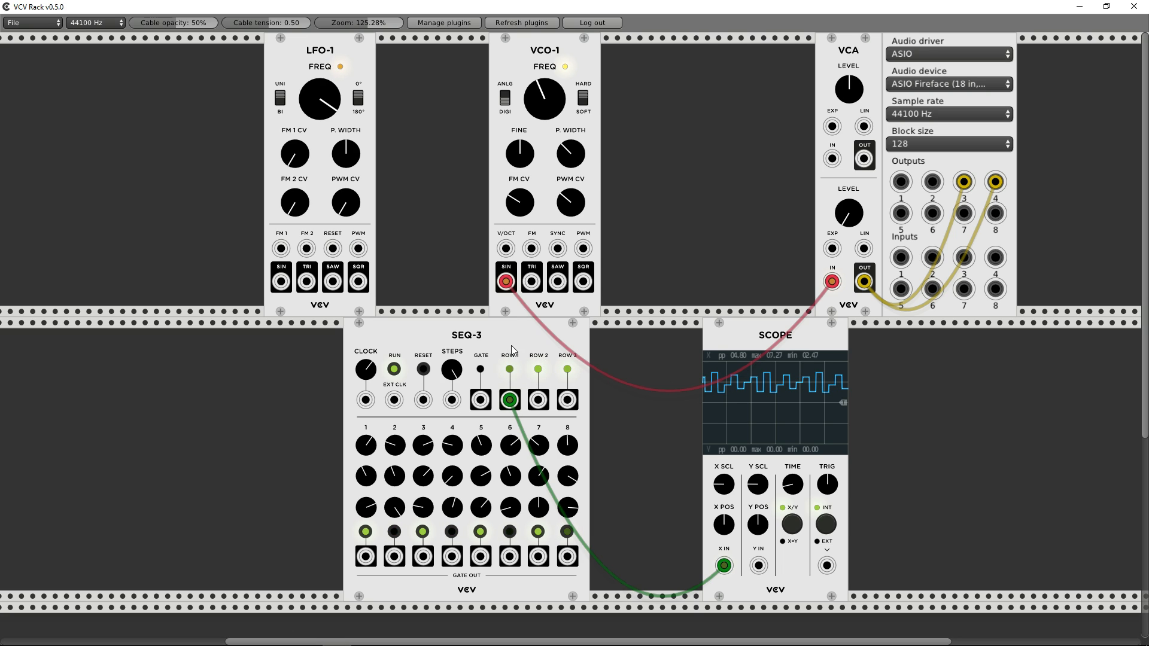
- Unplug SEQ-3's ROW 1 cable and move the module aside, and add an ADSR module in the freed space
drag(511, 350, 309, 350)
drag(307, 400, 456, 409)
drag(318, 342, 241, 343)
right_click(451, 383)
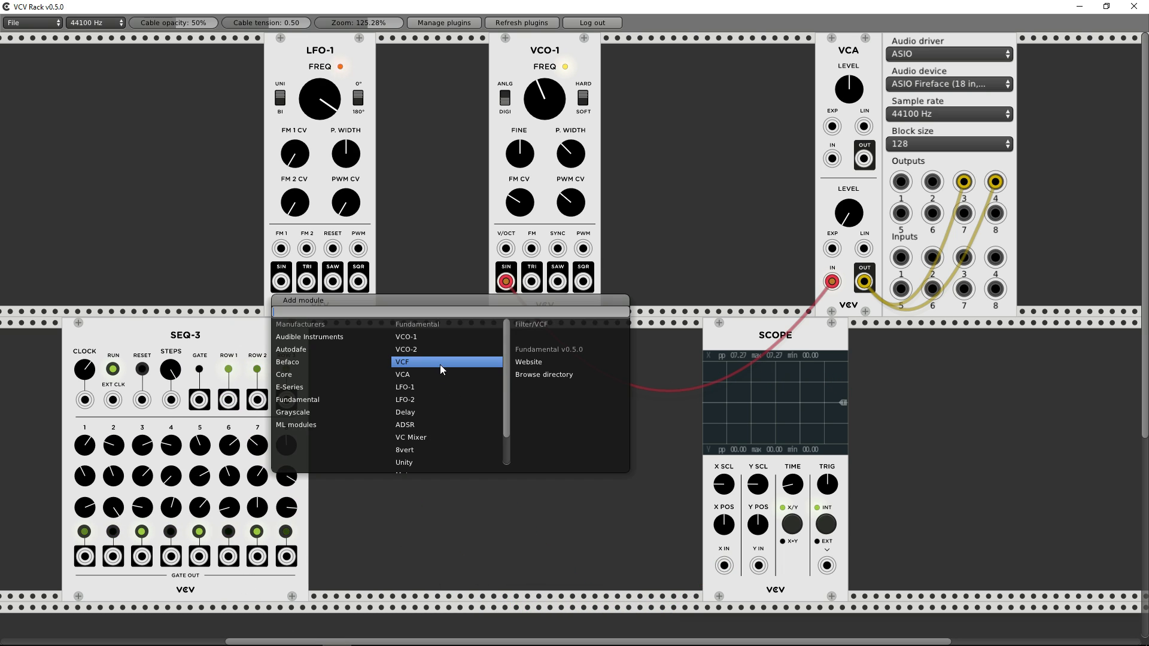
click(462, 427)
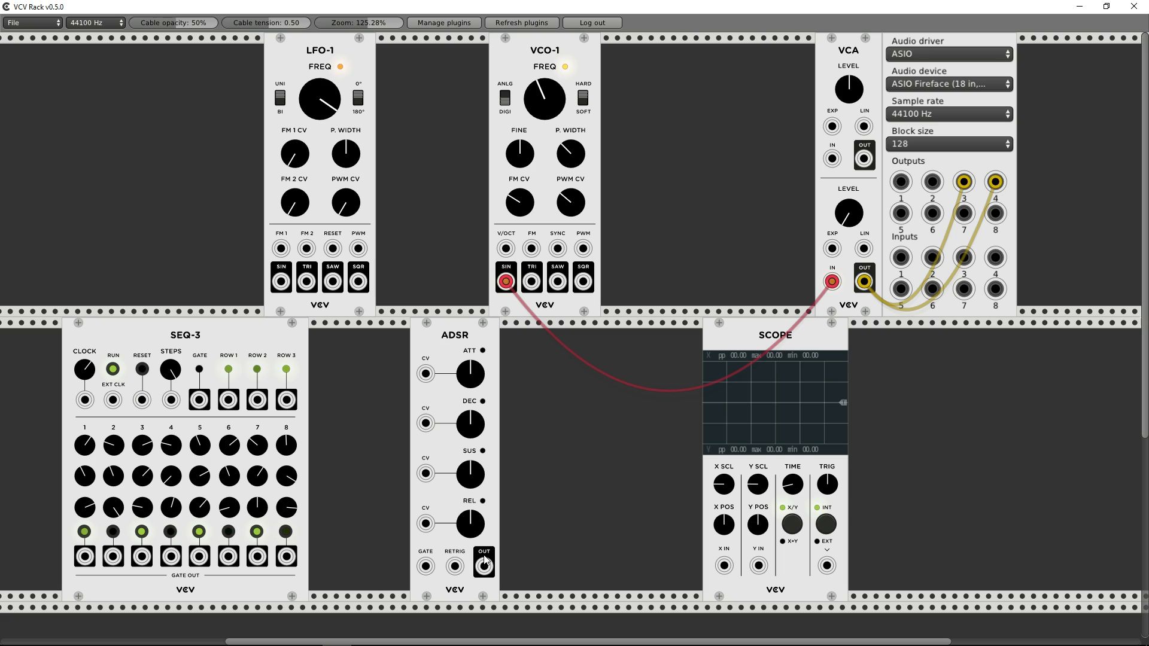
- Move SEQ-3 to the upper row and LFO-1 beside the ADSR, and patch LFO-1's SQR output into the ADSR's GATE
drag(250, 353, 204, 68)
drag(314, 120, 284, 344)
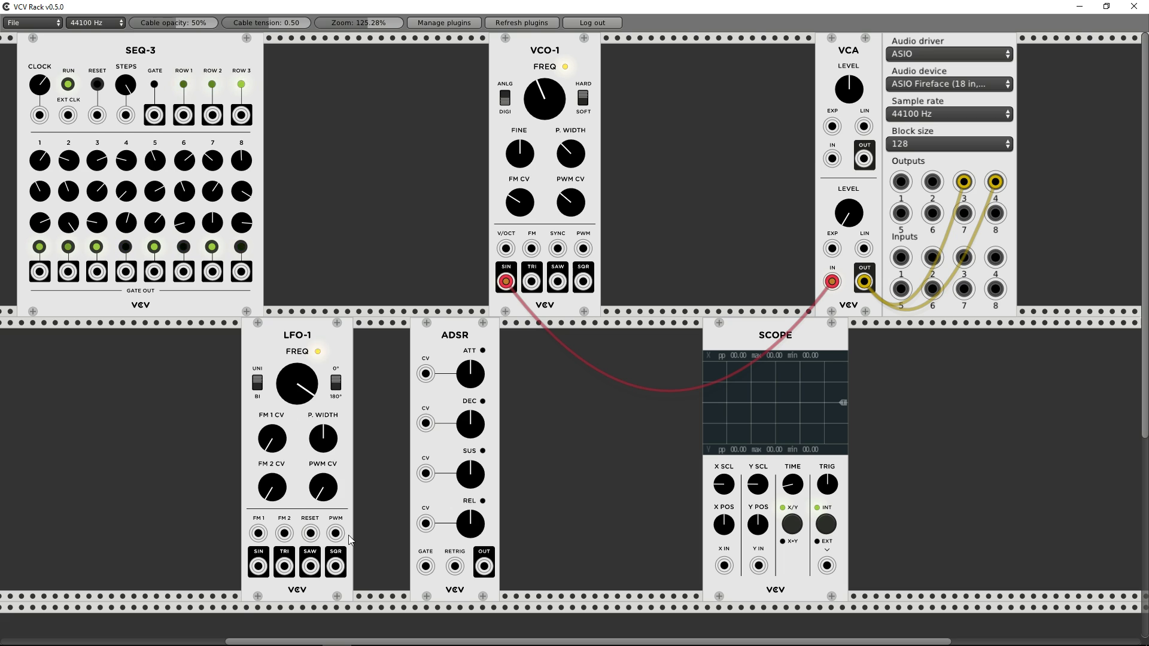
drag(334, 572, 428, 566)
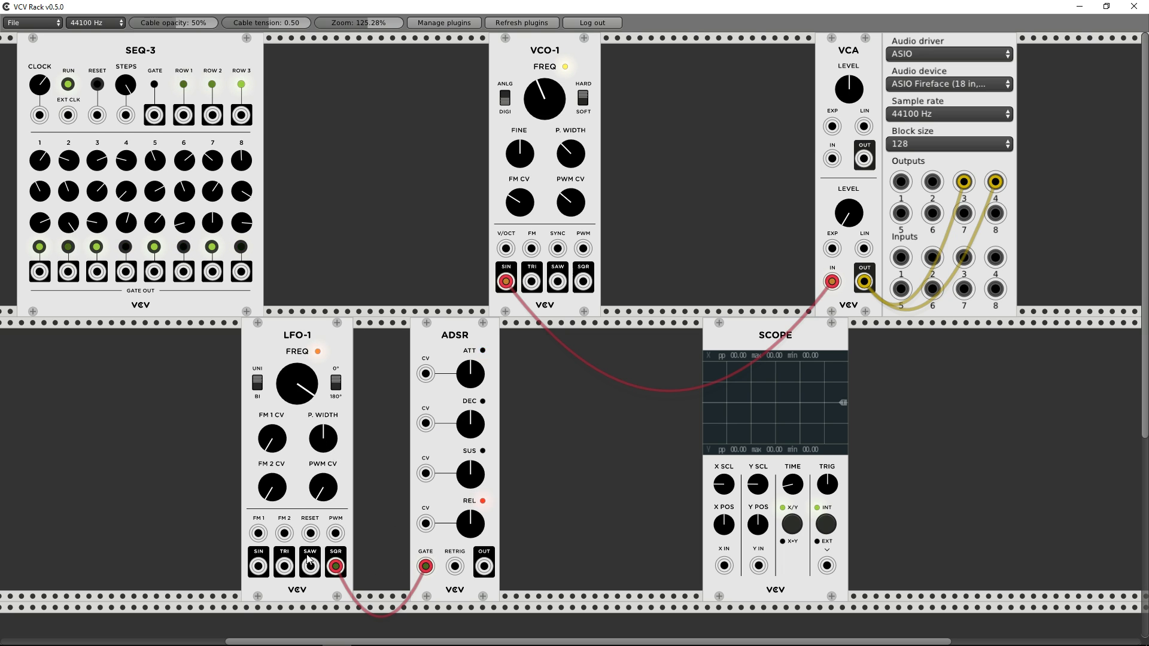
- Patch LFO-1's SQR output into the Scope's X IN as well, and raise the Scope's TIME
scroll(262, 552, down, 3)
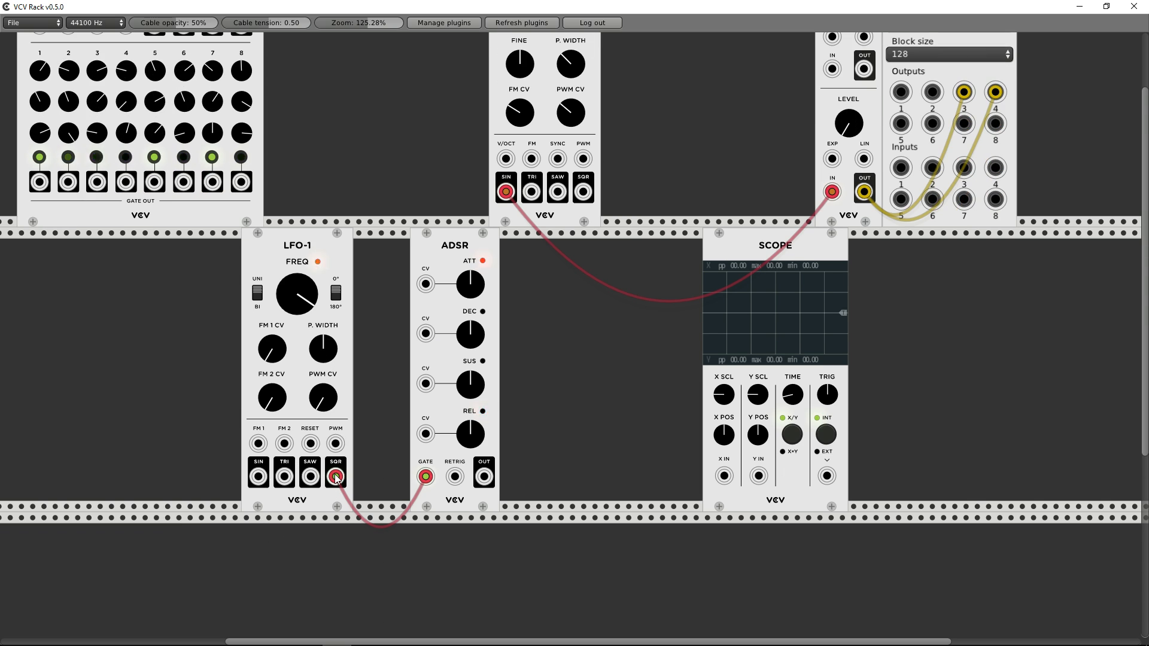
mouse_move(335, 476)
mouse_down()
mouse_move(437, 576)
mouse_move(685, 472)
mouse_move(724, 476)
mouse_up()
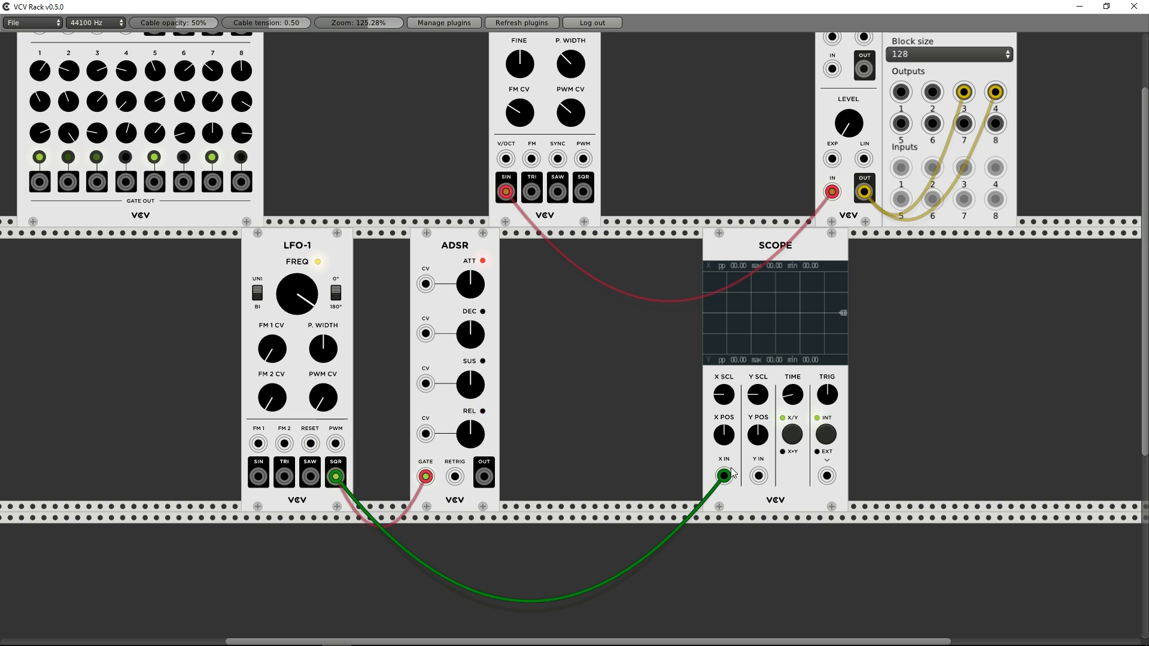
drag(793, 395, 792, 365)
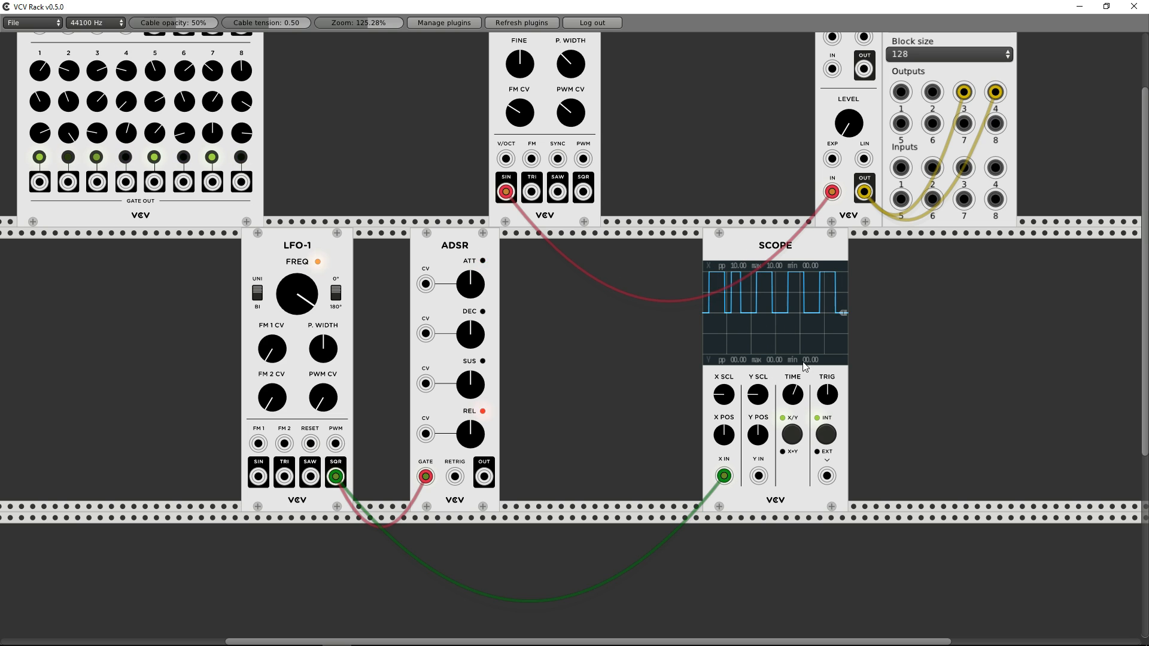
drag(792, 395, 792, 359)
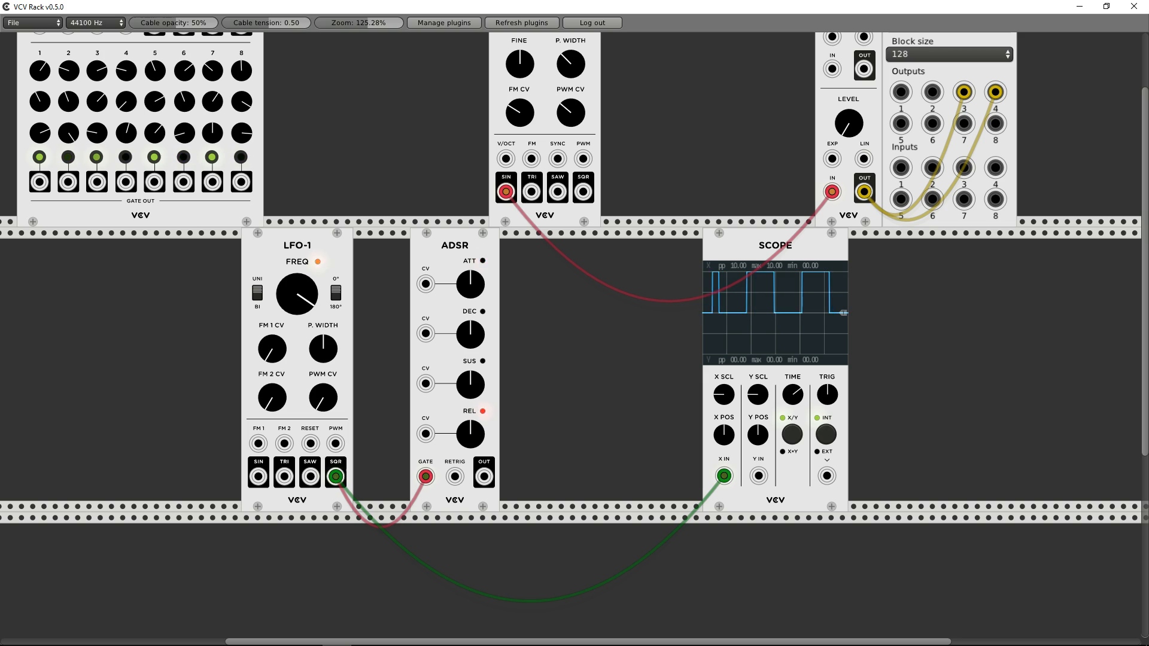
- Lower LFO-1's FREQ to slightly above the middle and turn the Scope's TIME down to show the slower square wave
drag(302, 297, 302, 318)
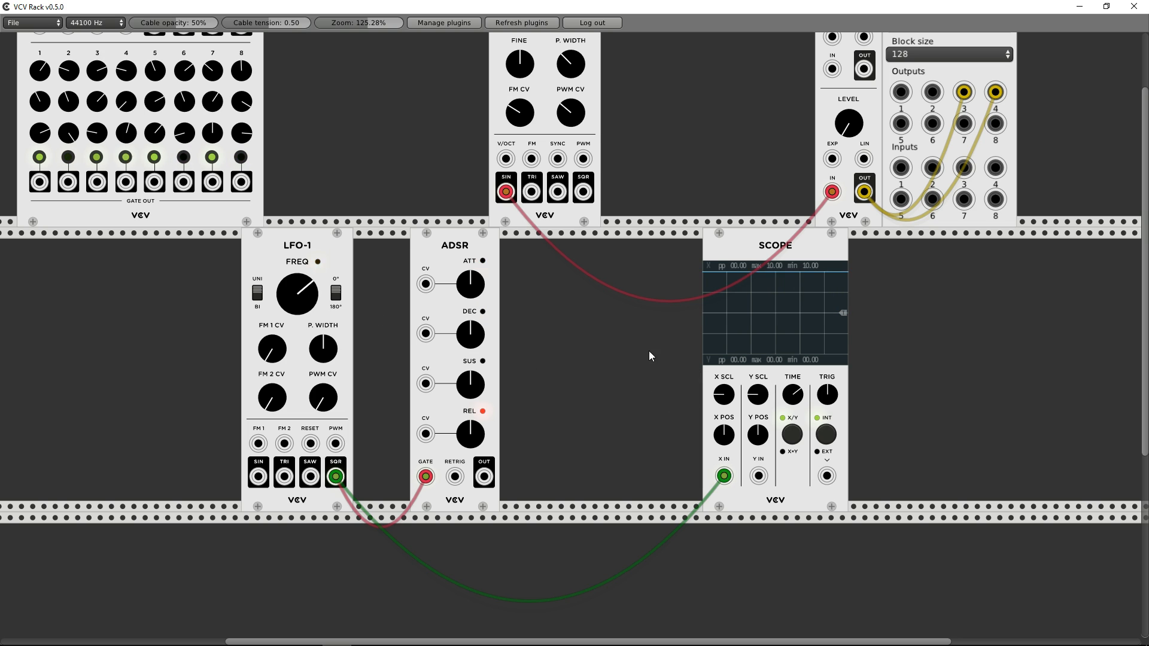
drag(283, 285, 283, 317)
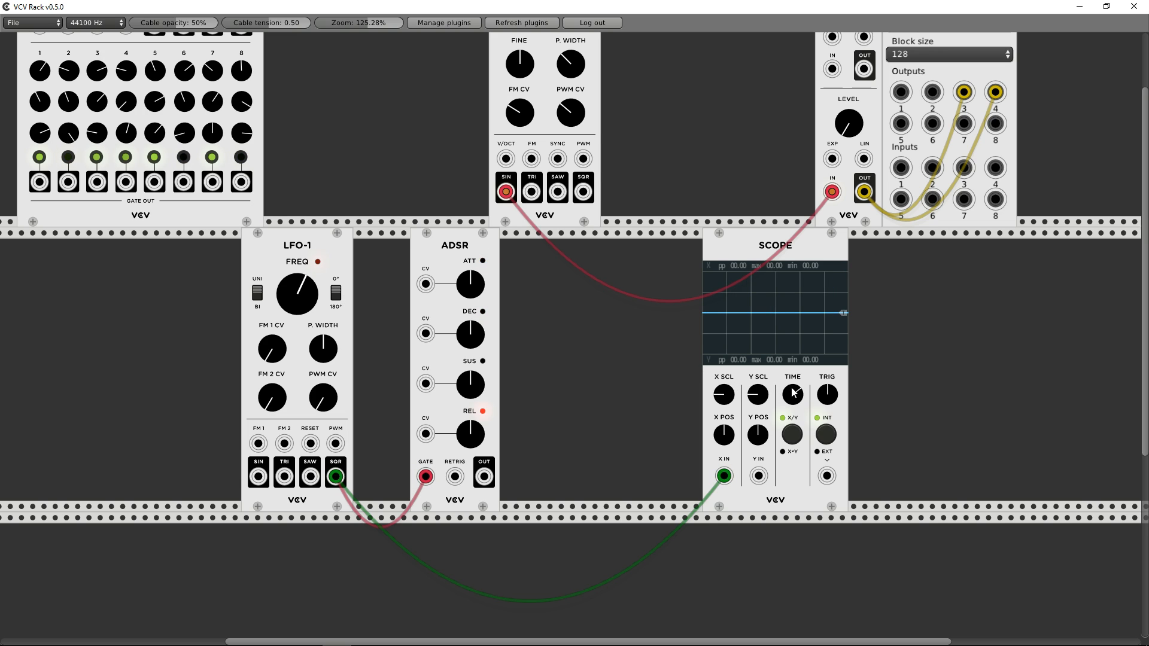
drag(791, 394, 792, 452)
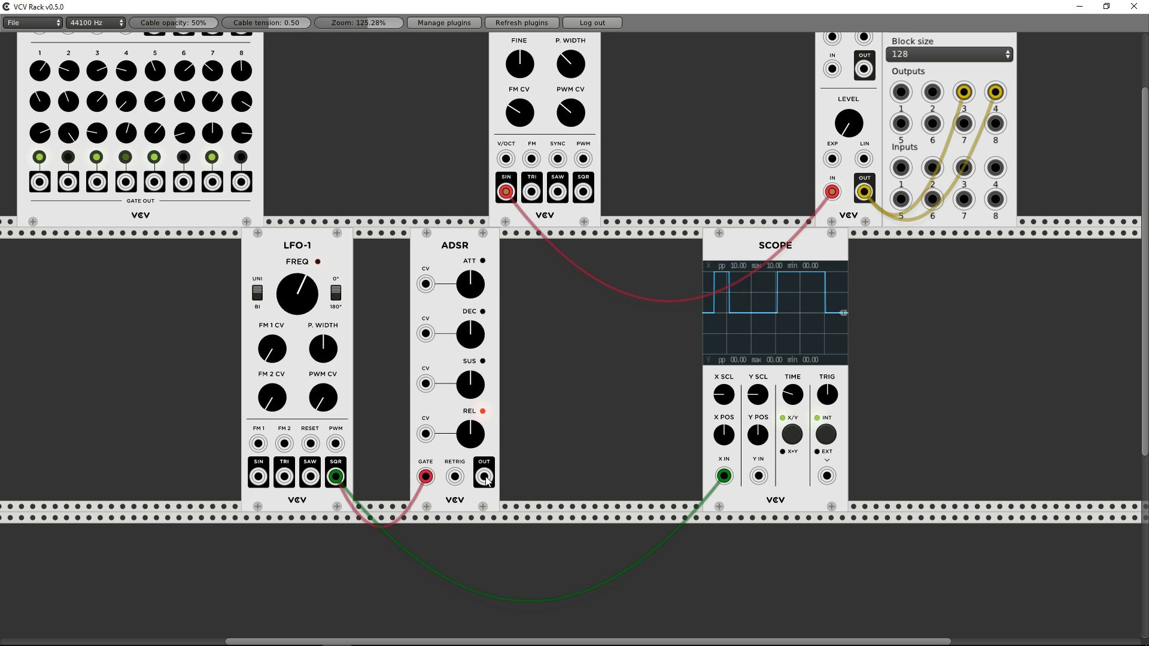
- Patch the ADSR's OUT into the Scope's Y IN and vary ATT between maximum and minimum, ending at minimum
mouse_move(485, 476)
mouse_down()
mouse_move(508, 486)
mouse_move(695, 479)
mouse_move(649, 467)
mouse_move(758, 477)
mouse_up()
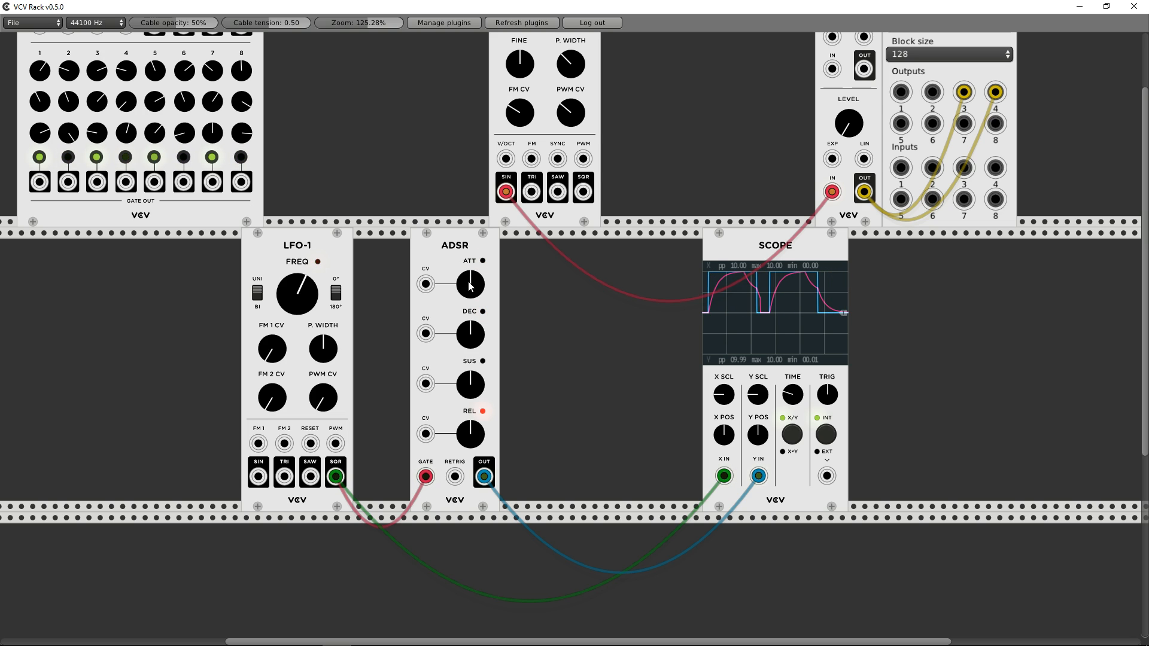
drag(470, 286, 472, 278)
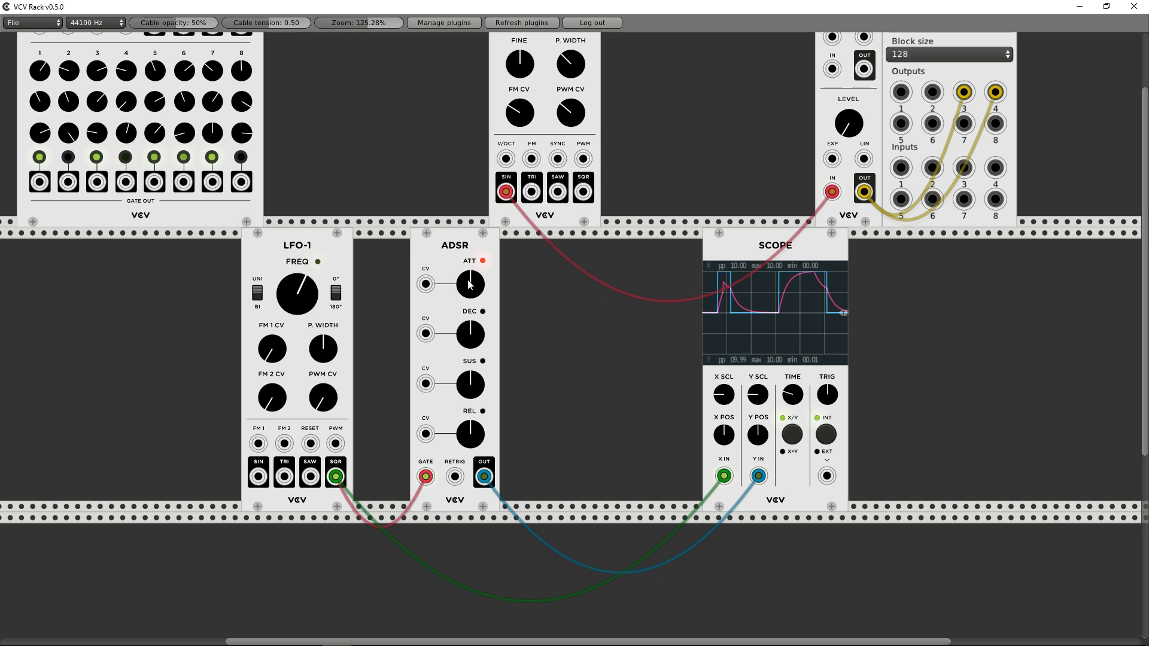
mouse_move(471, 284)
mouse_down()
mouse_move(471, 353)
mouse_move(471, 257)
mouse_up()
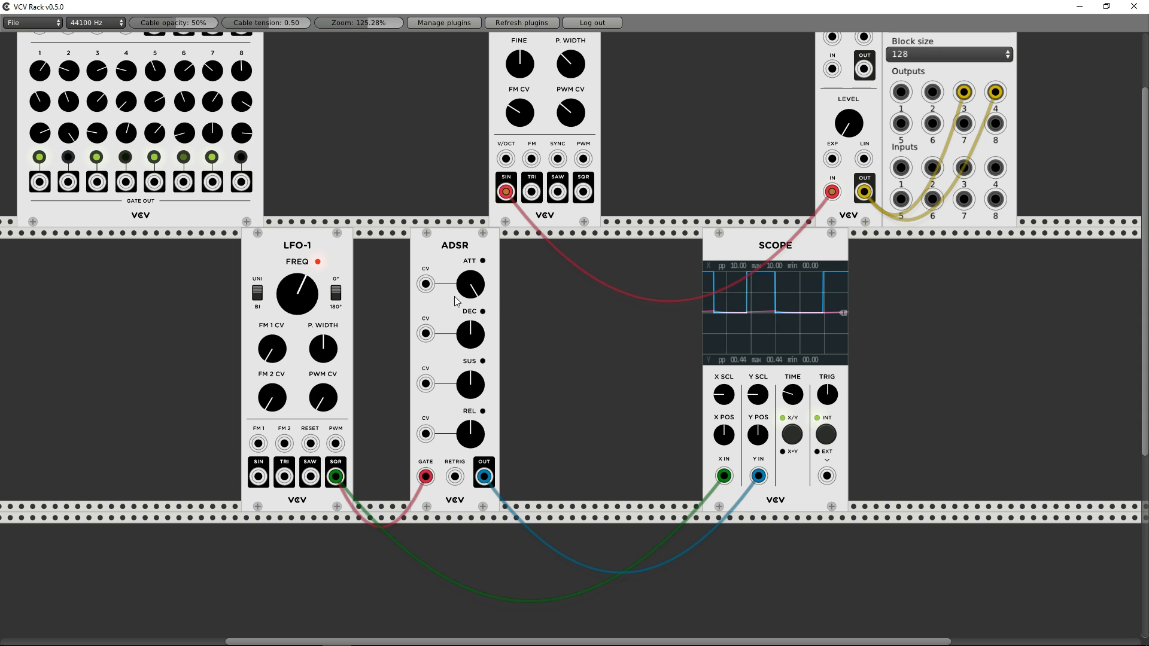
drag(471, 284, 471, 312)
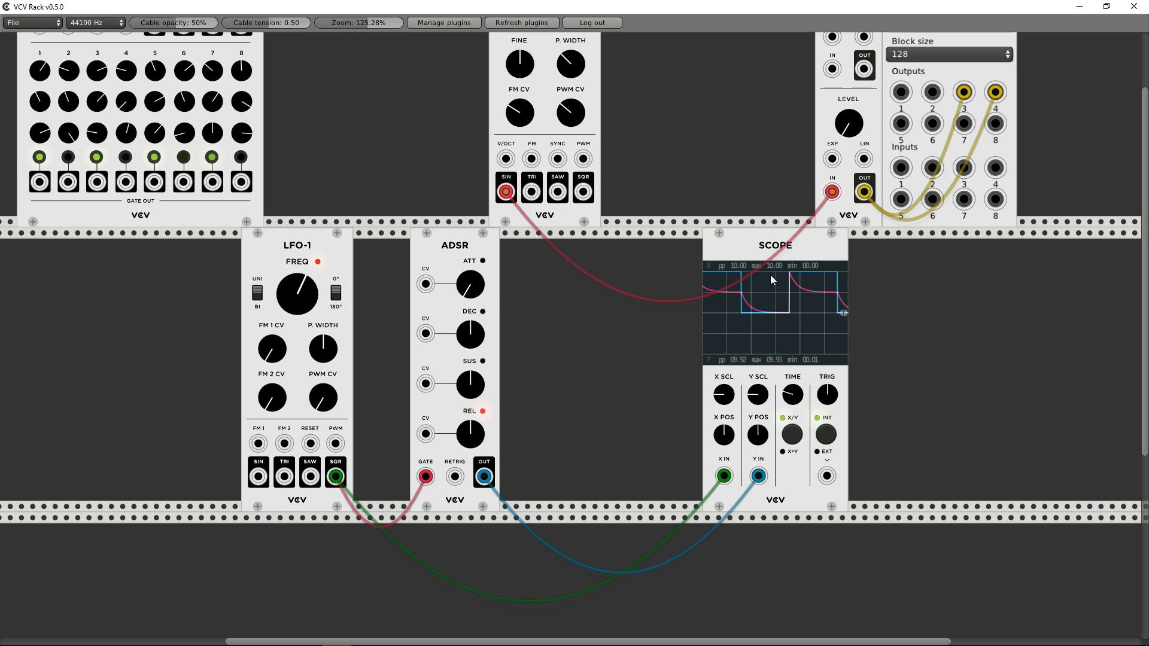
drag(470, 285, 471, 296)
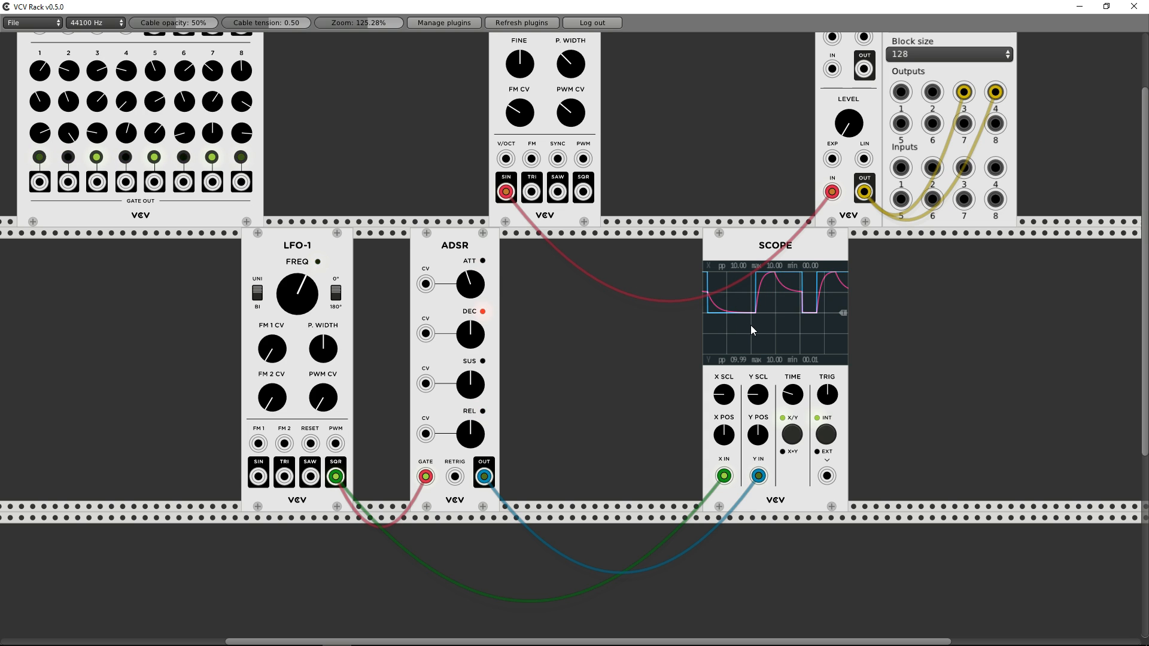
drag(471, 284, 471, 269)
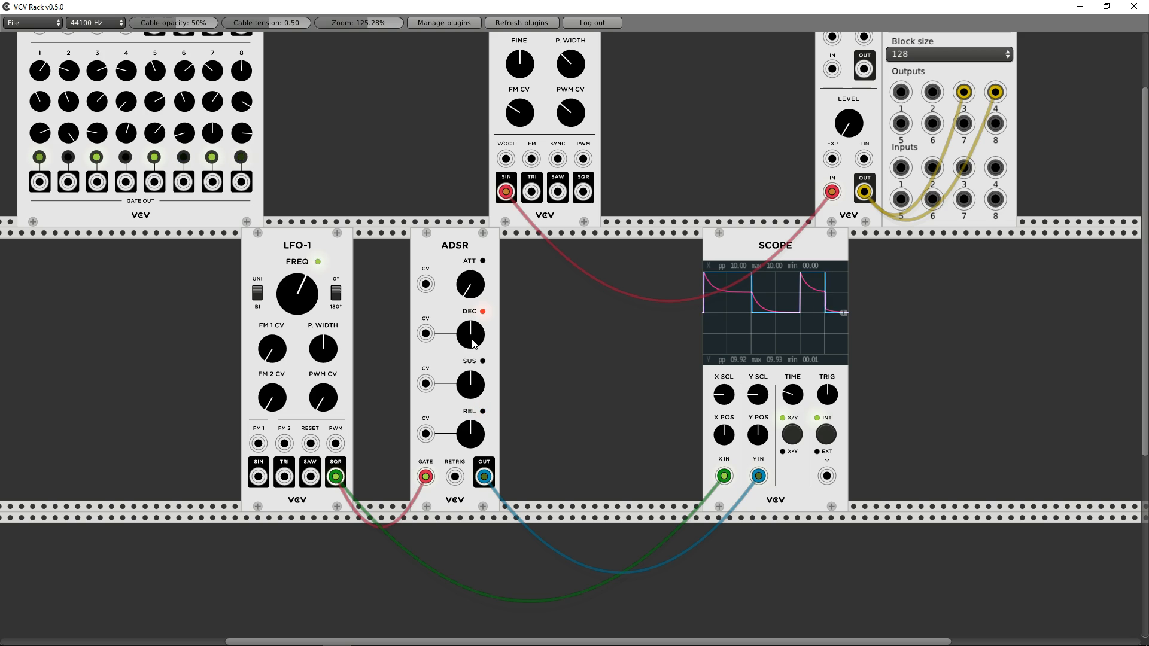
- Vary the ADSR's DEC between low and maximum settings, leaving it slightly below the middle
drag(484, 340, 483, 360)
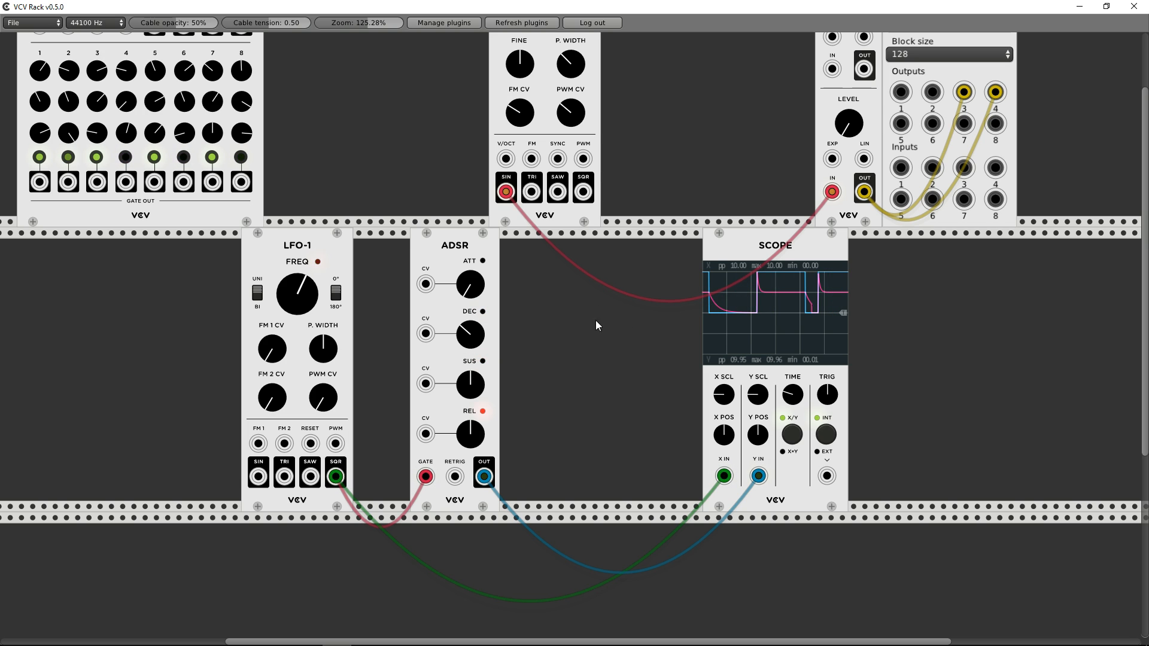
drag(480, 342, 480, 315)
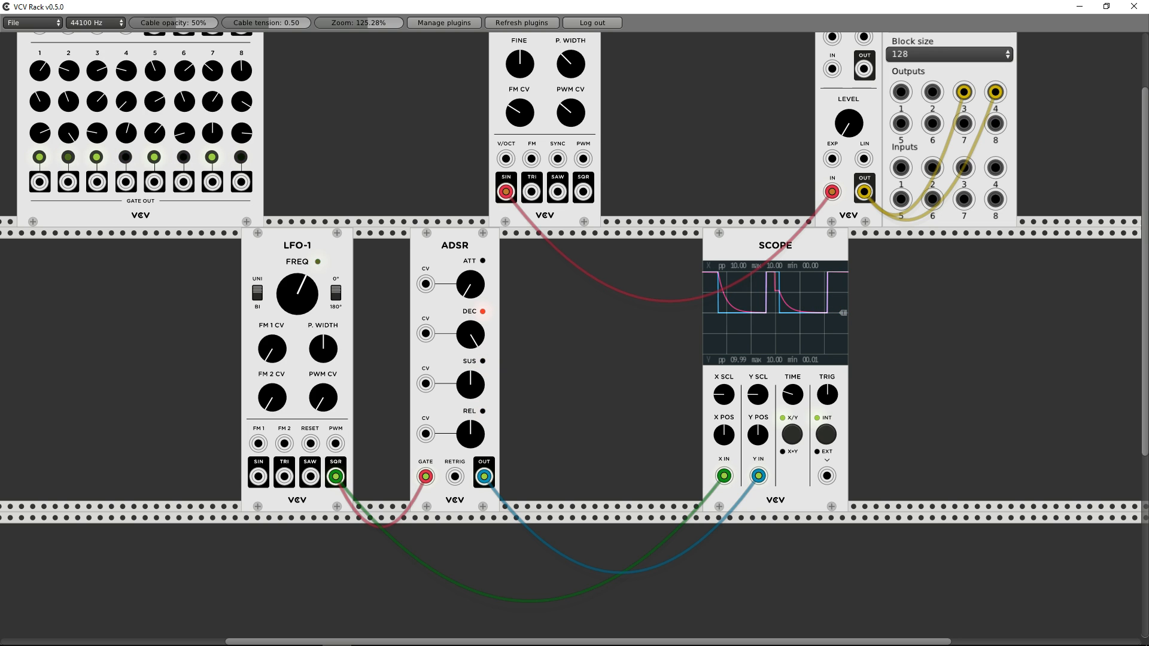
mouse_move(480, 314)
mouse_down()
mouse_move(480, 413)
mouse_move(480, 384)
mouse_up()
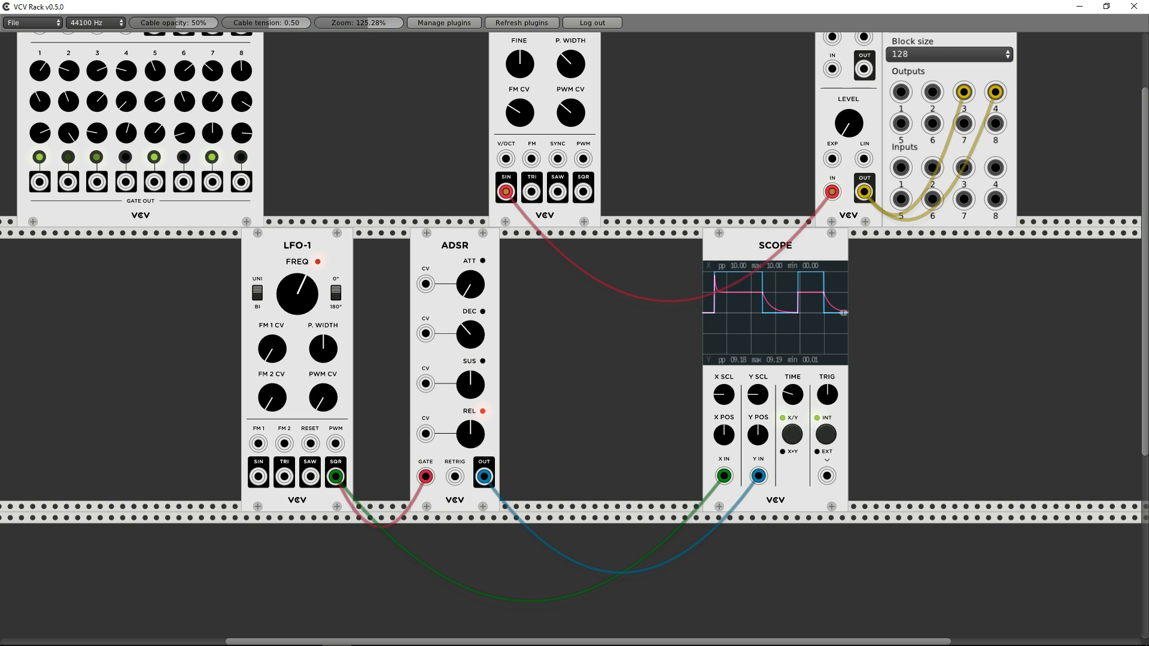
drag(480, 383, 480, 392)
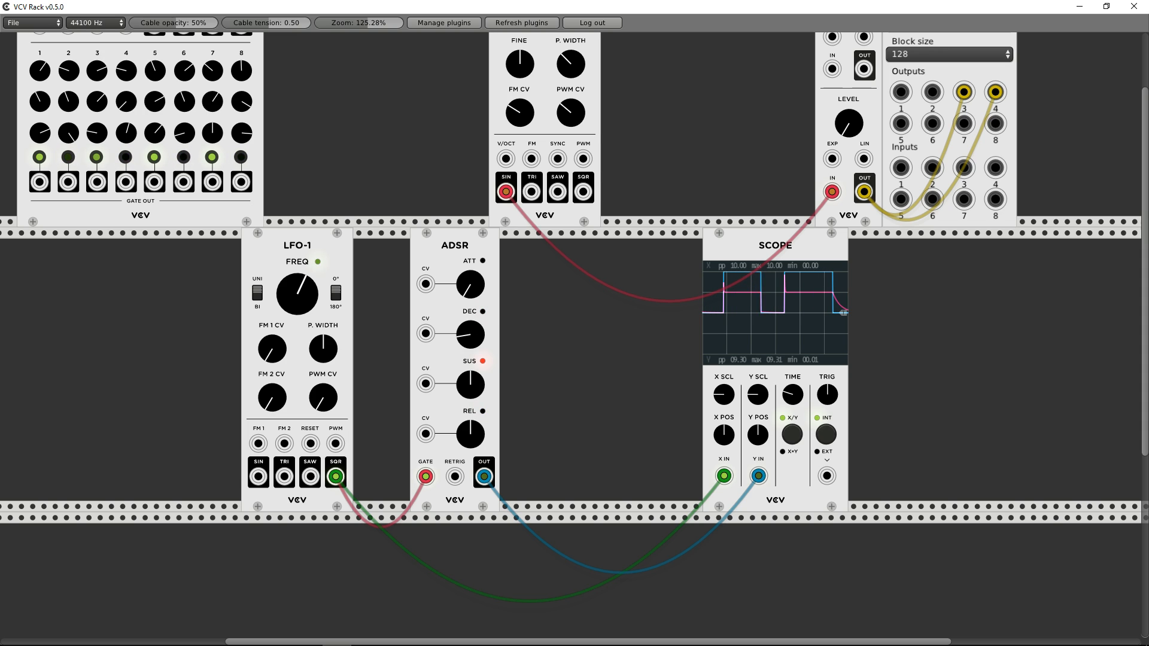
drag(470, 334, 470, 248)
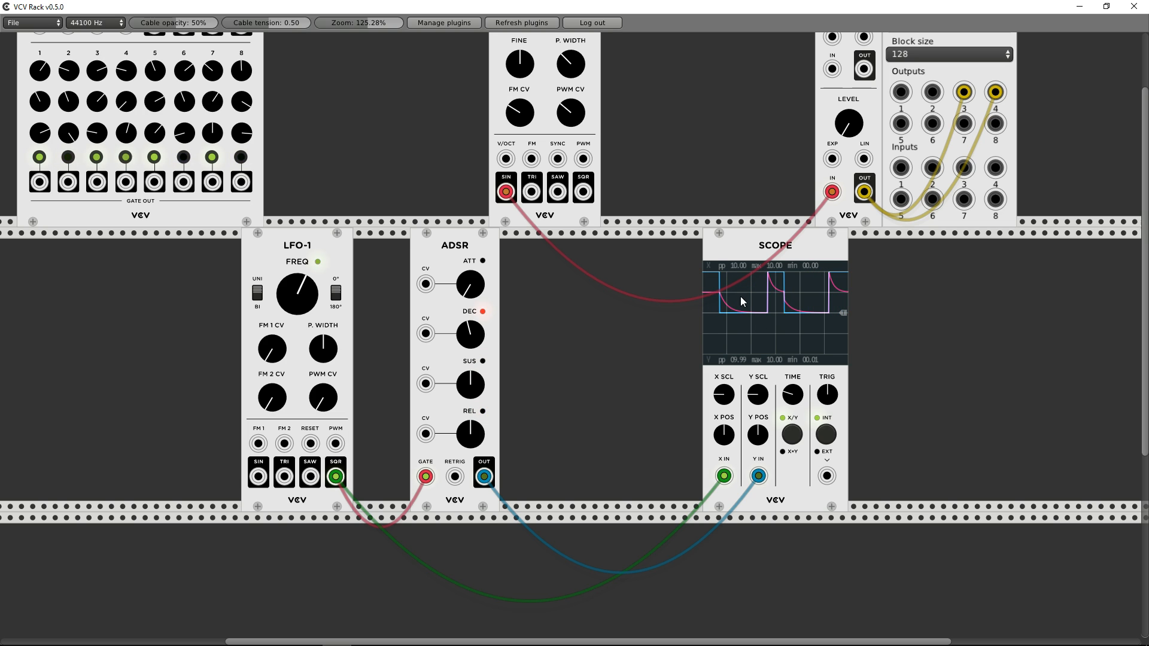
- Raise the ADSR's SUS well above the middle and vary REL between minimum and a high setting, ending near the middle
drag(476, 381, 476, 312)
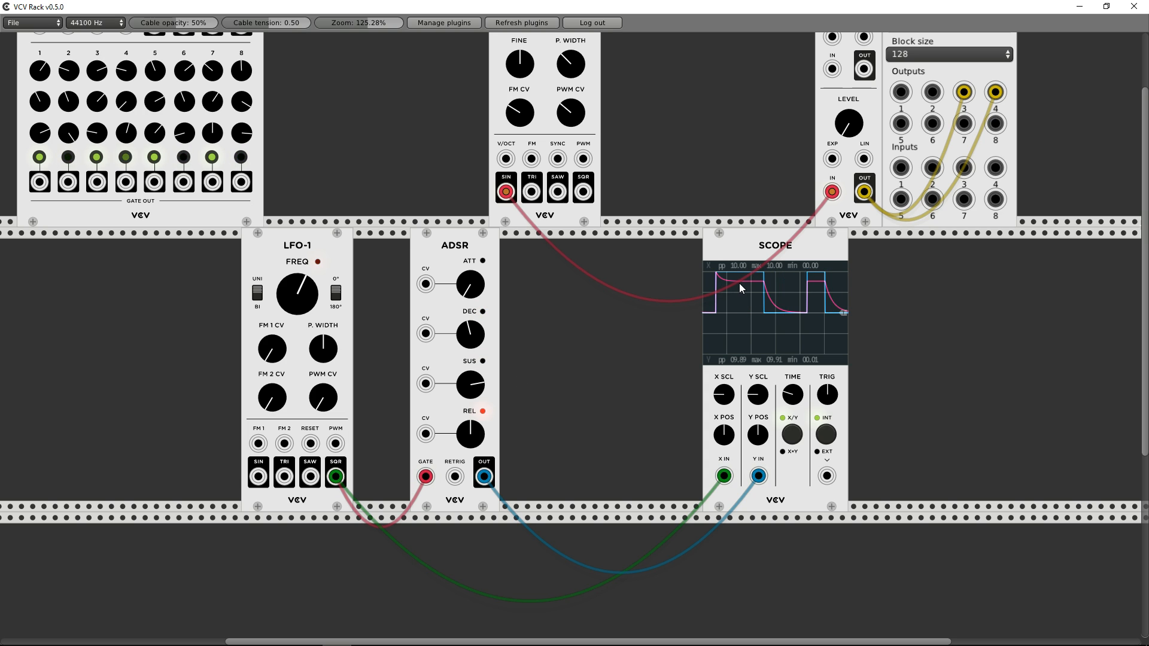
mouse_move(475, 385)
mouse_down()
mouse_move(476, 575)
mouse_move(476, 392)
mouse_up()
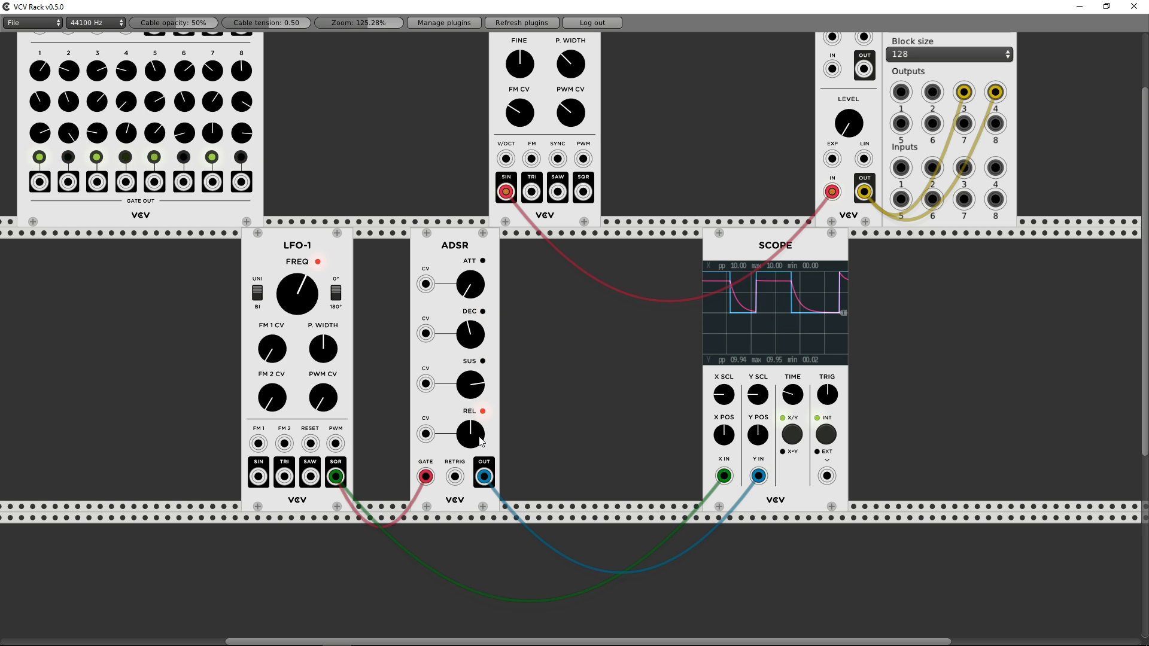
drag(481, 441, 481, 479)
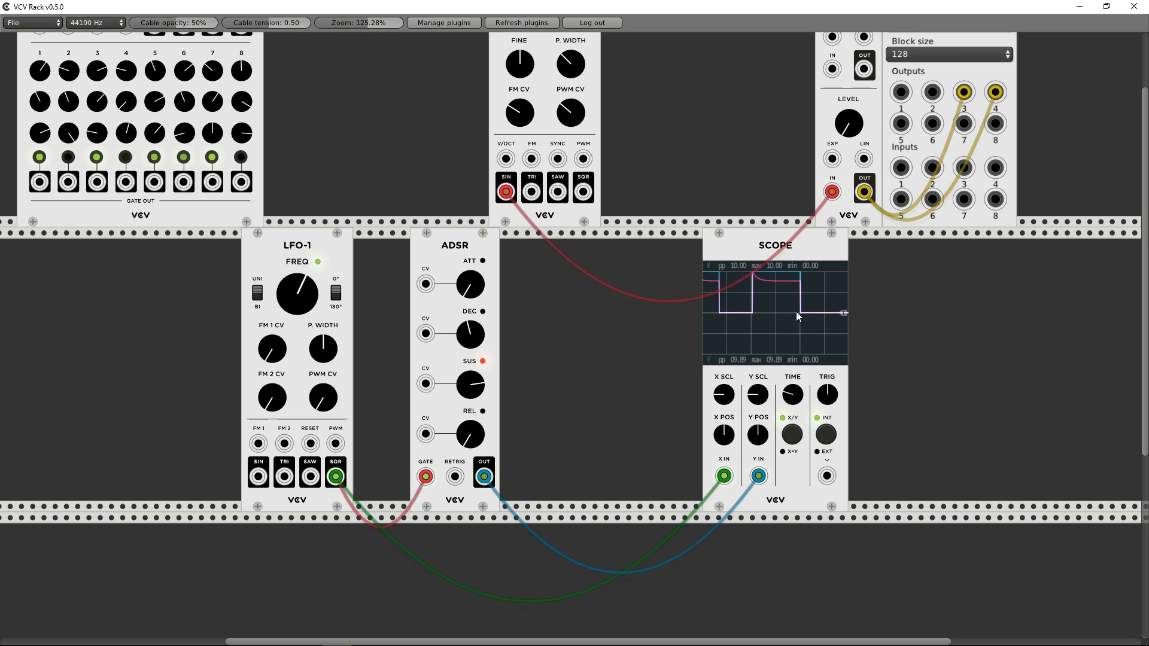
drag(476, 440, 476, 377)
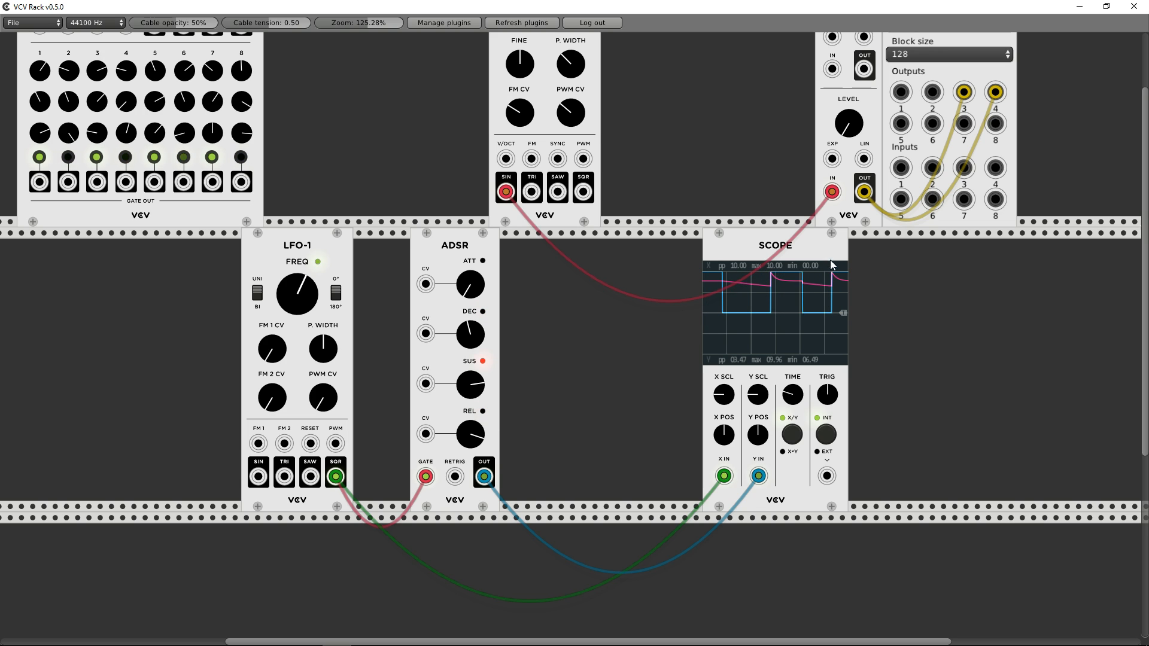
drag(471, 434, 471, 559)
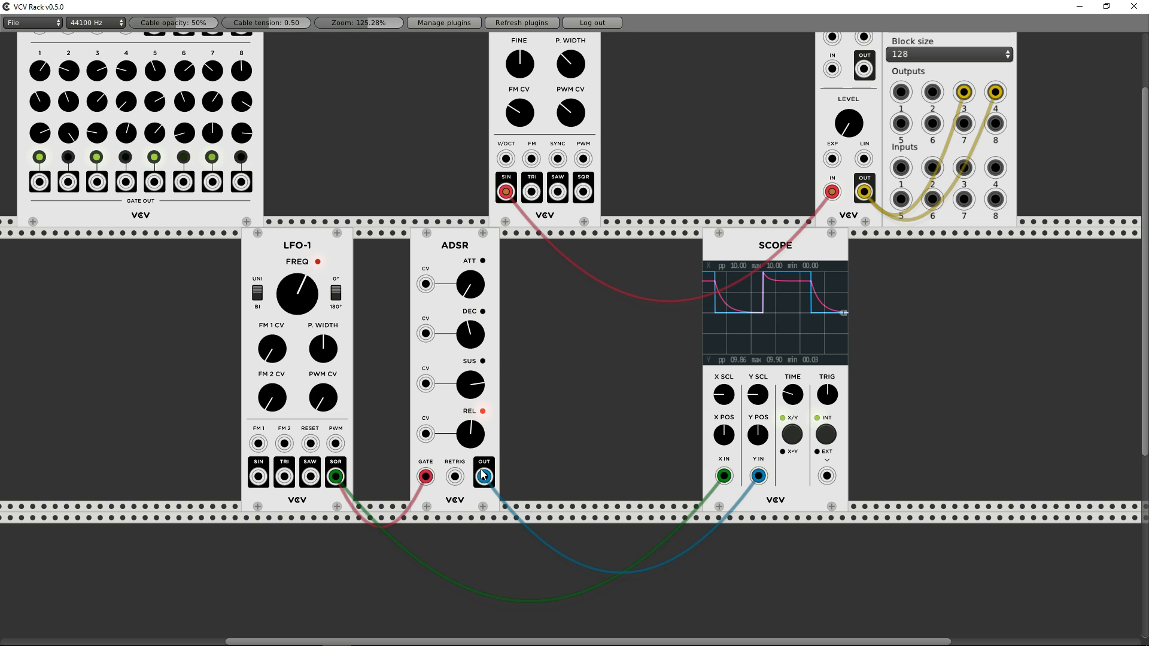
- Reroute the ADSR's OUT cable from the Scope's Y IN to the lower VCA's LIN input and shift the ADSR slightly toward the Scope
drag(413, 453, 525, 446)
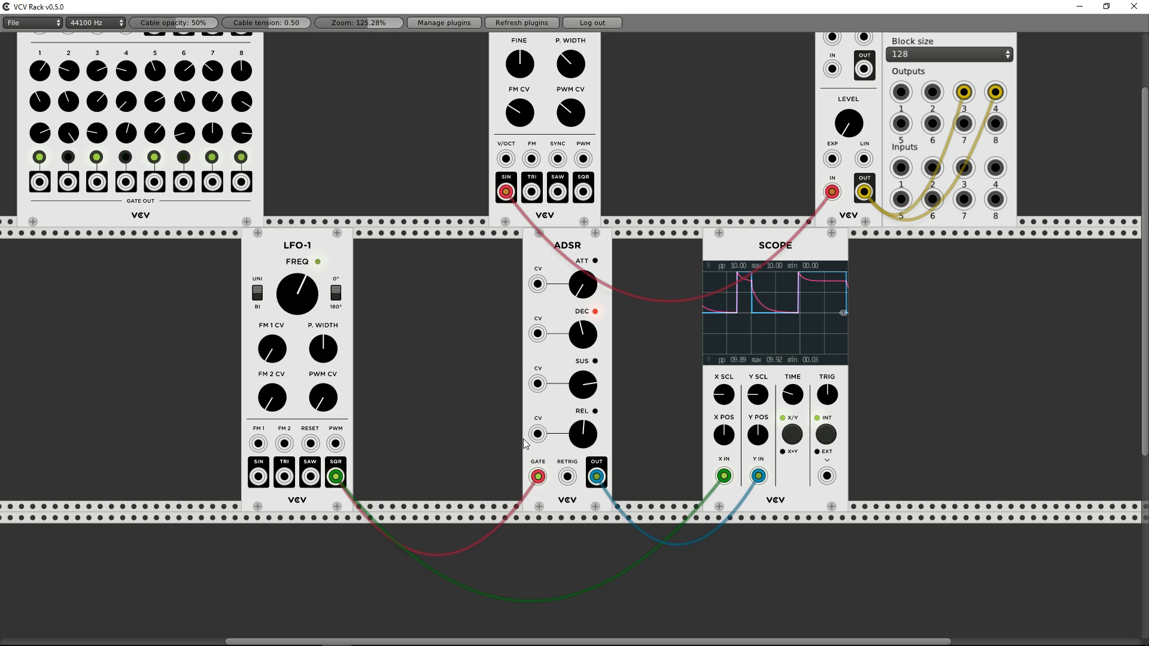
drag(754, 477, 849, 67)
drag(555, 250, 477, 250)
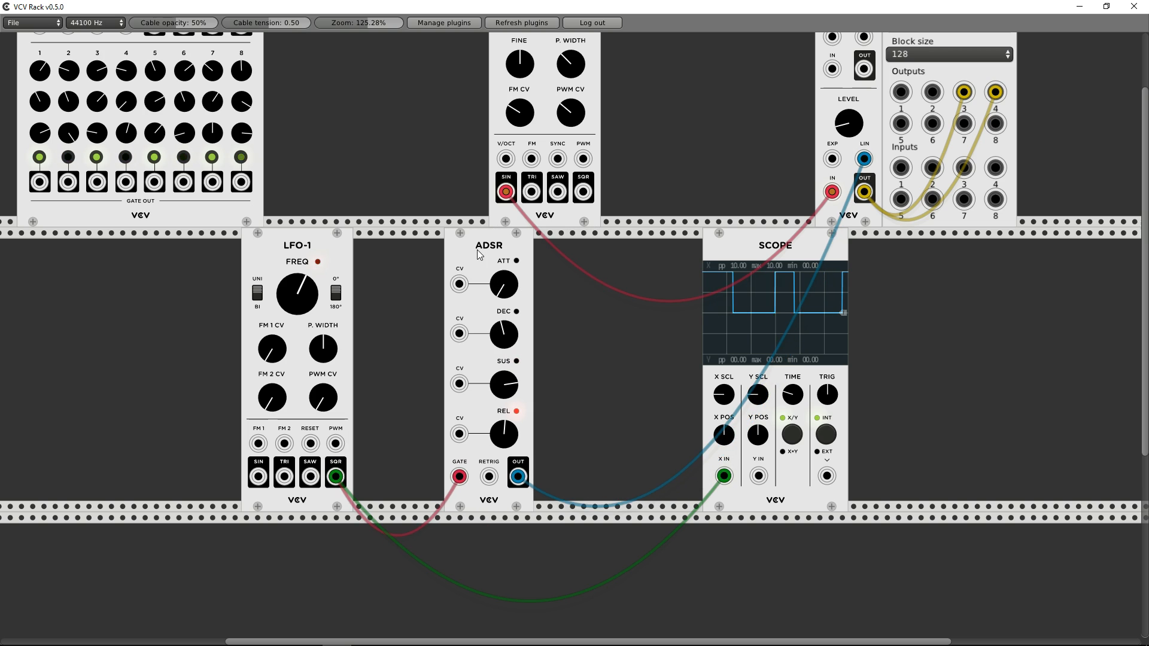
- Raise the ADSR's ATT to slightly below the middle and patch its OUT into the Scope's X IN, replacing LFO-1's square-wave cable
drag(502, 290, 502, 266)
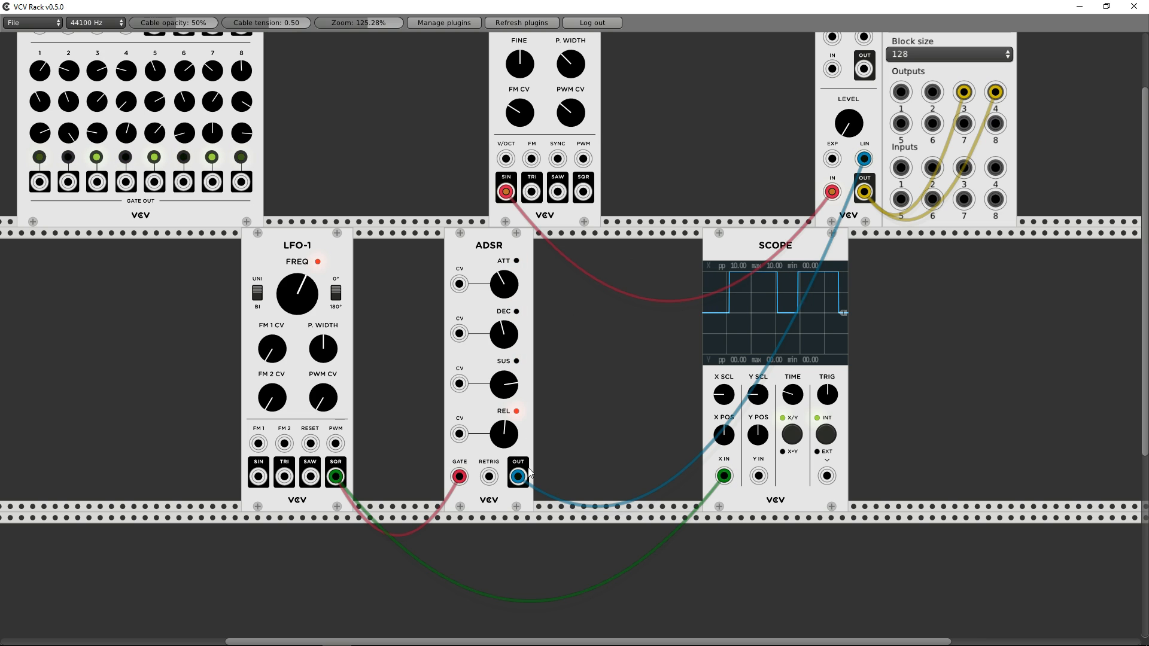
drag(518, 477, 759, 476)
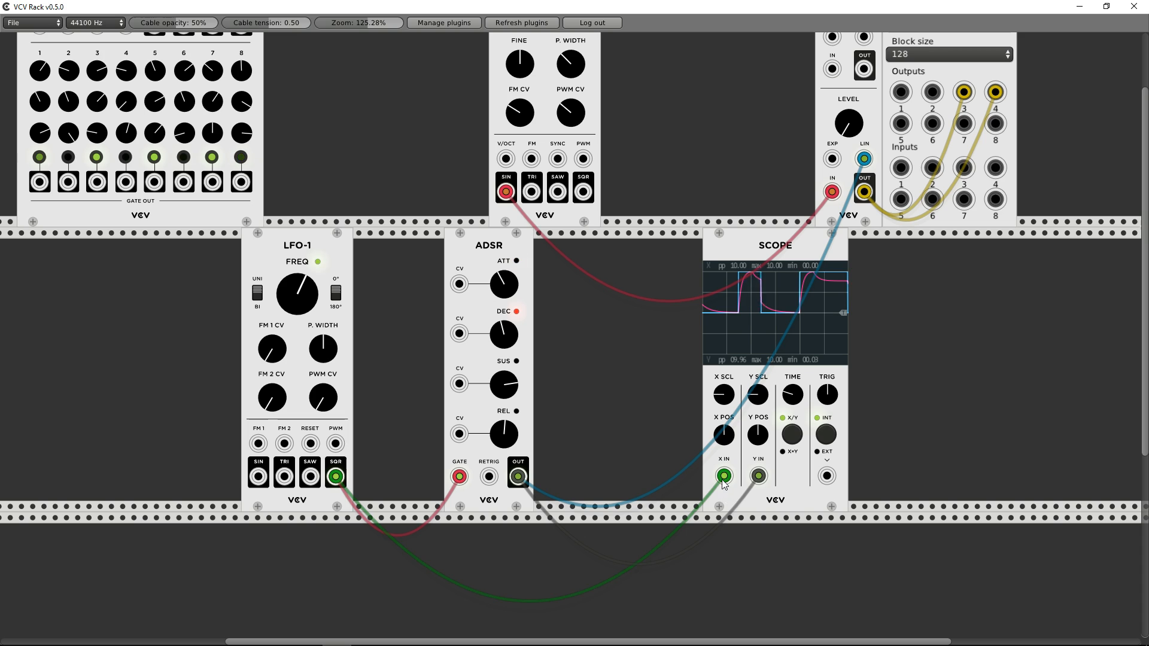
mouse_move(723, 478)
mouse_down()
mouse_move(742, 504)
mouse_move(760, 473)
mouse_up()
drag(729, 476, 725, 476)
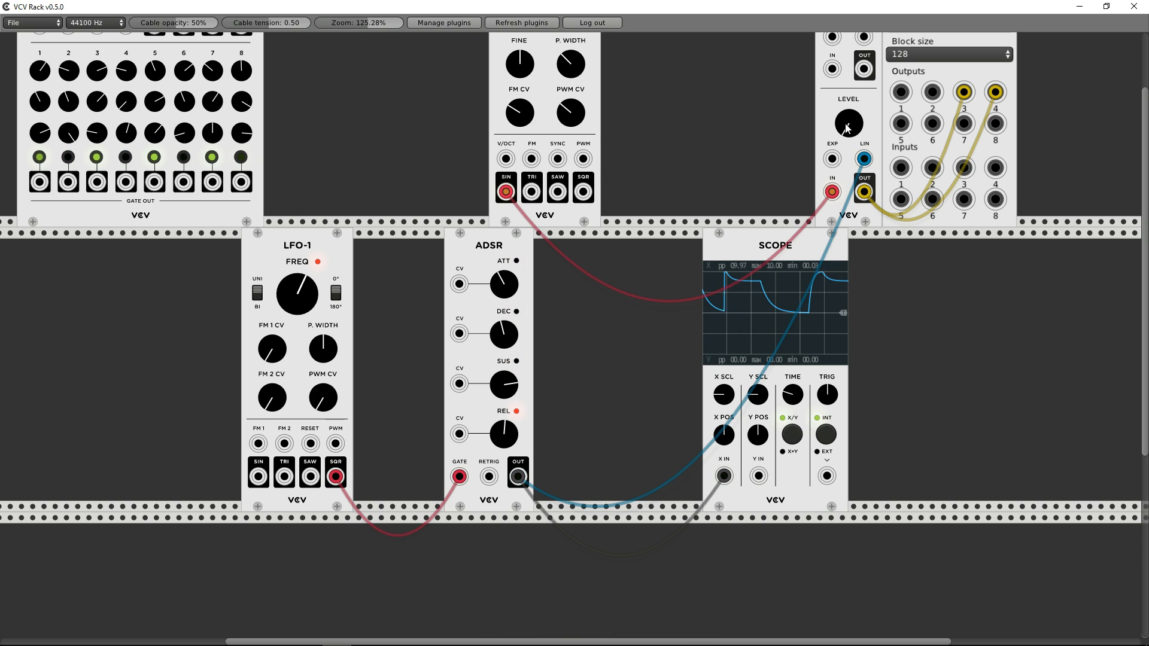
- Raise LFO-1's FREQ well above the middle and sweep the ADSR's ATT up and down, ending at minimum
scroll(647, 150, up, 3)
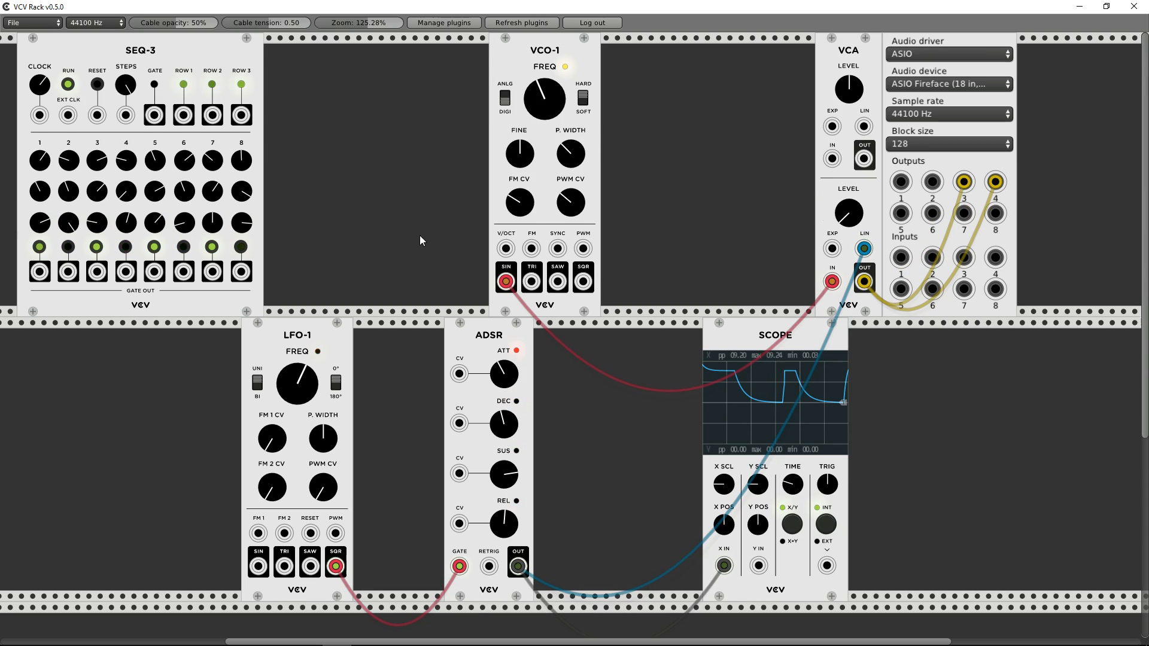
drag(297, 384, 298, 359)
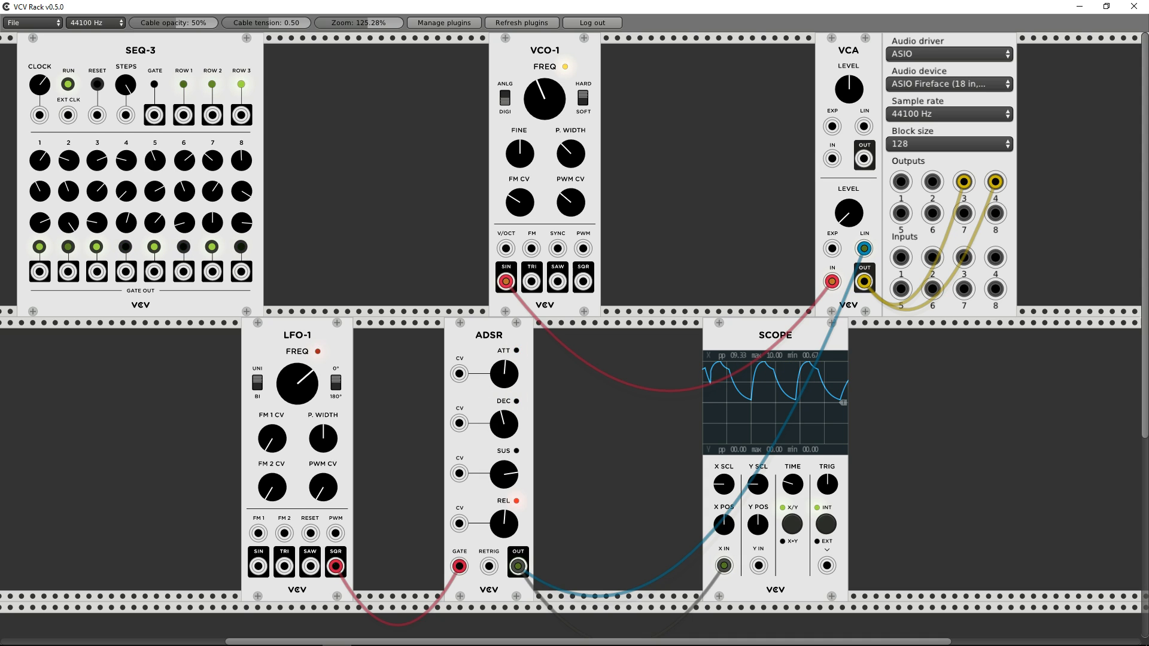
drag(504, 374, 504, 401)
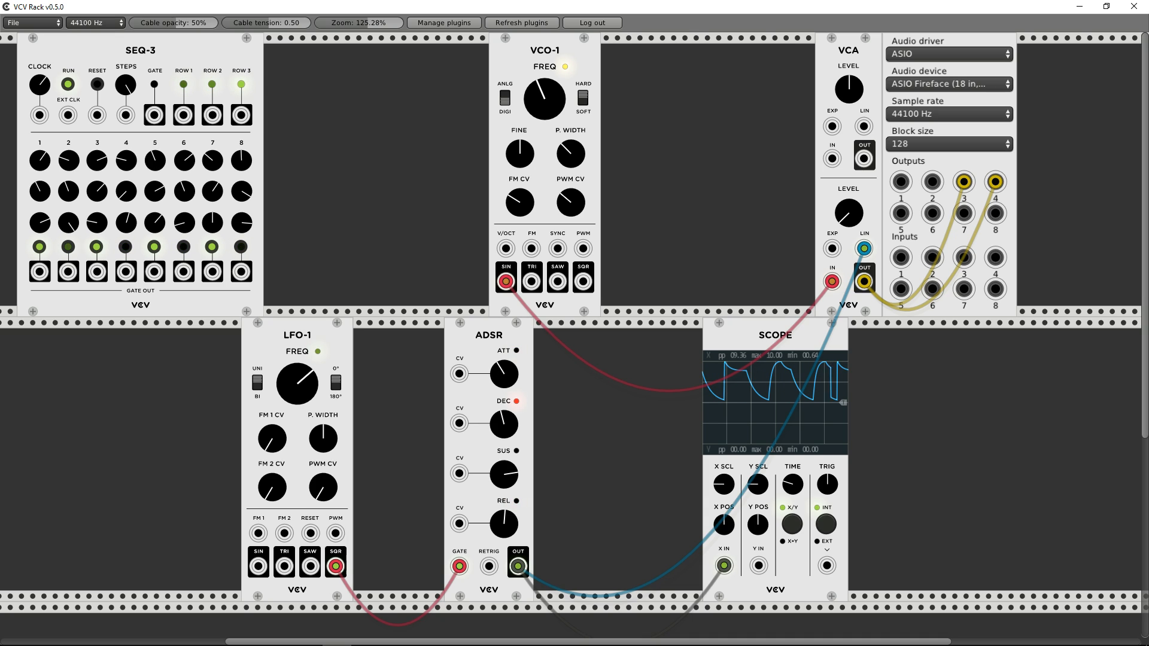
drag(504, 374, 504, 350)
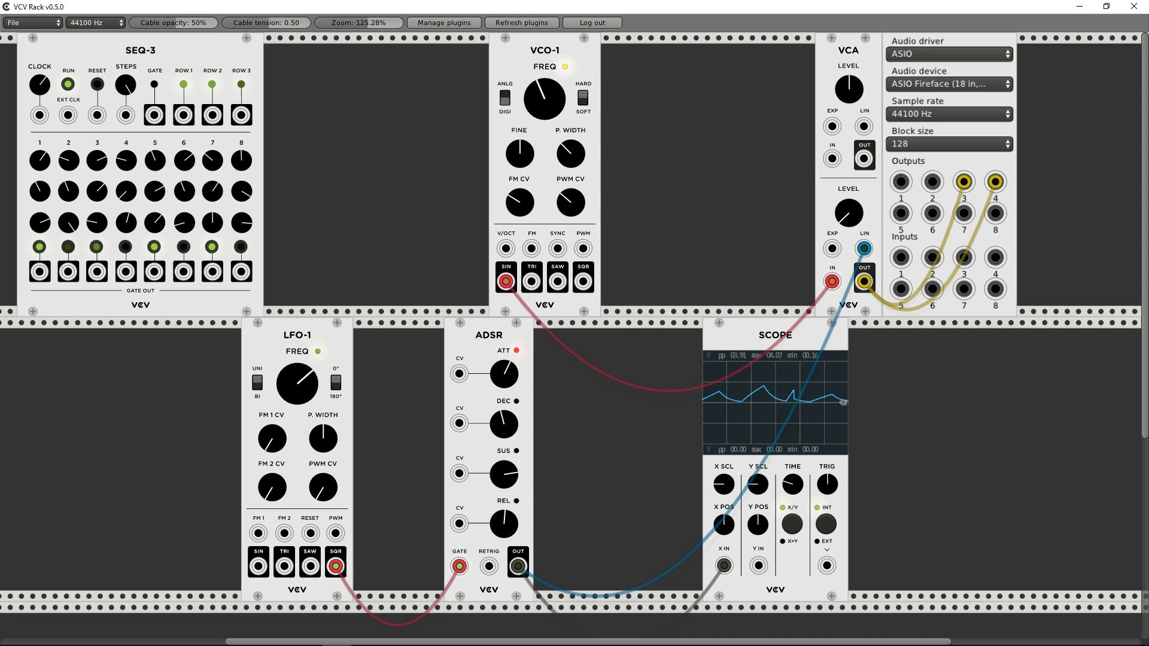
- Raise the ADSR's DEC to slightly above the middle and sweep SUS from a low setting up to maximum
drag(502, 429, 502, 416)
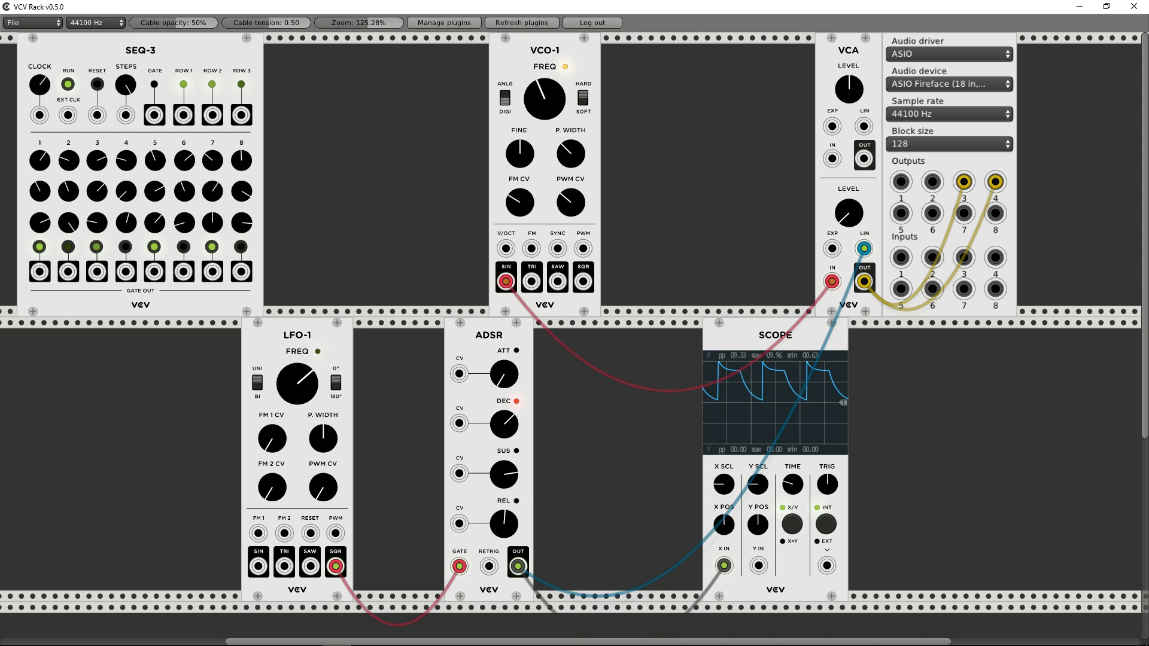
mouse_move(504, 474)
mouse_down()
mouse_move(504, 462)
mouse_move(504, 488)
mouse_up()
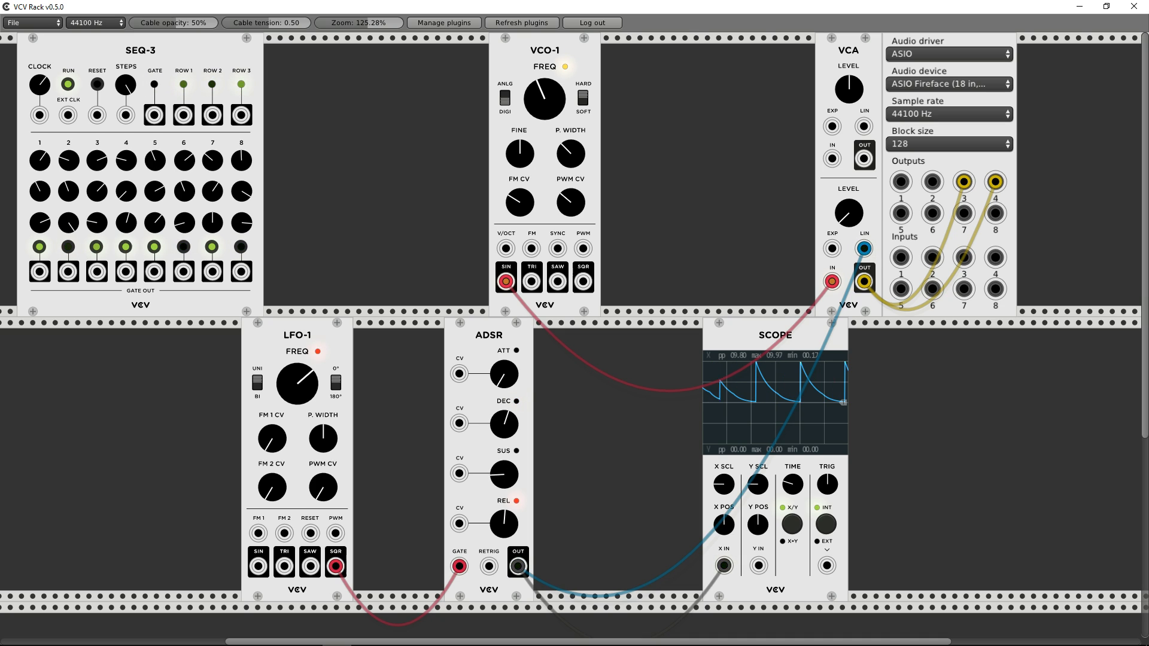
drag(504, 474, 505, 452)
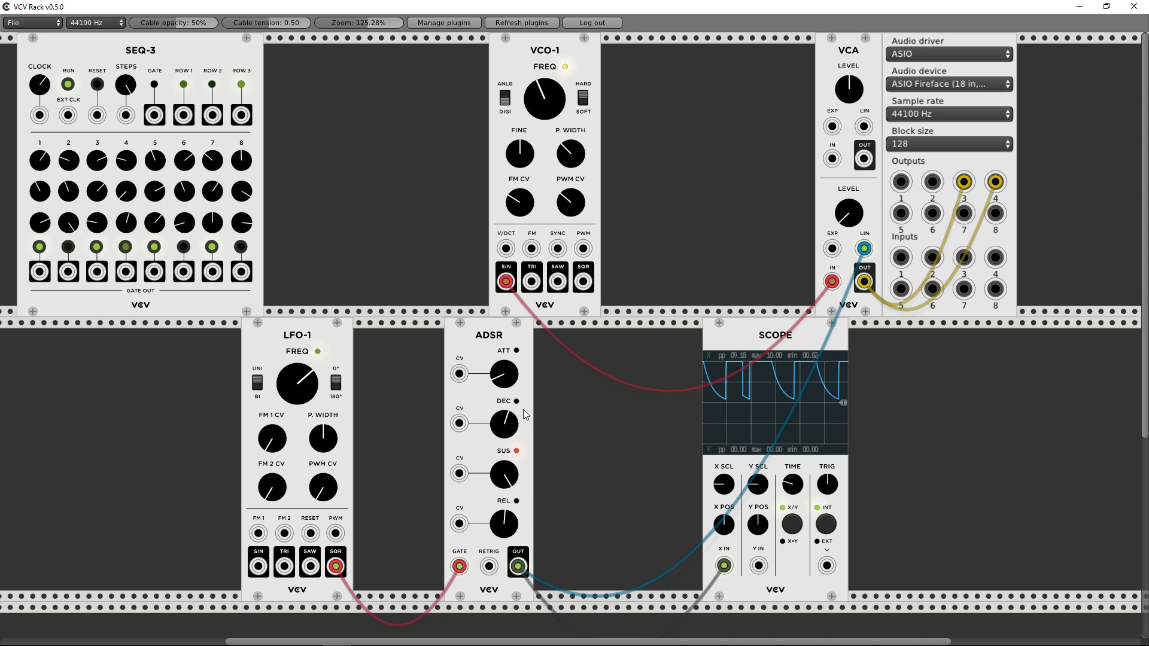
- Set the ADSR's ATT to a low value, REL below the middle and SUS slightly above the middle
drag(512, 381, 511, 365)
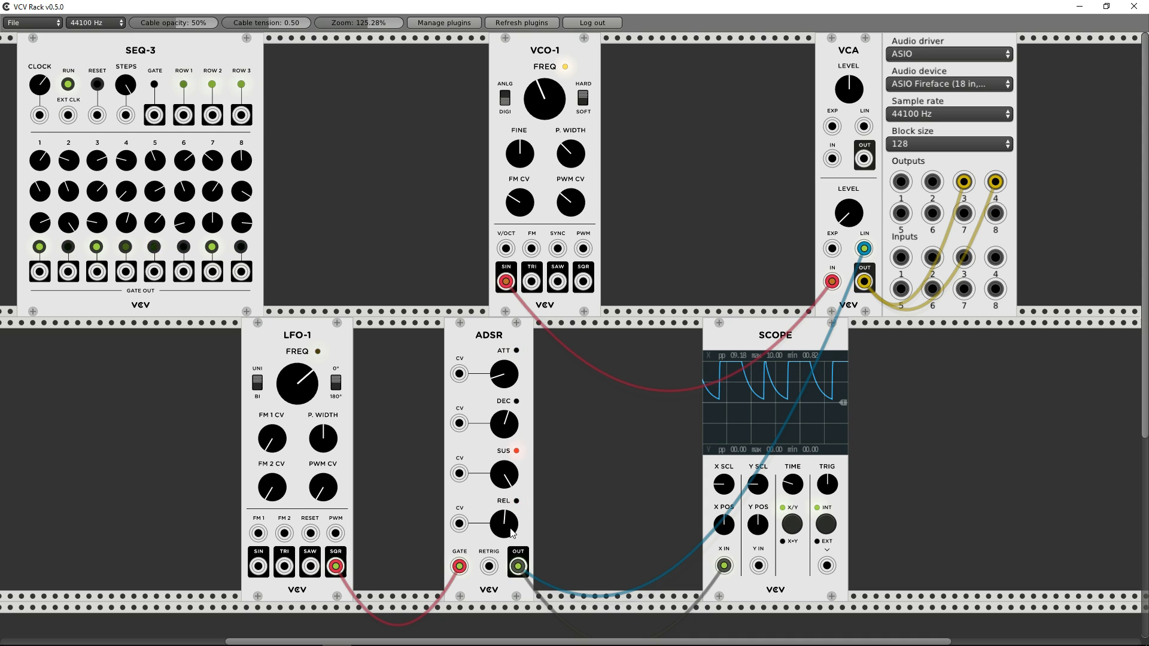
drag(513, 533, 513, 578)
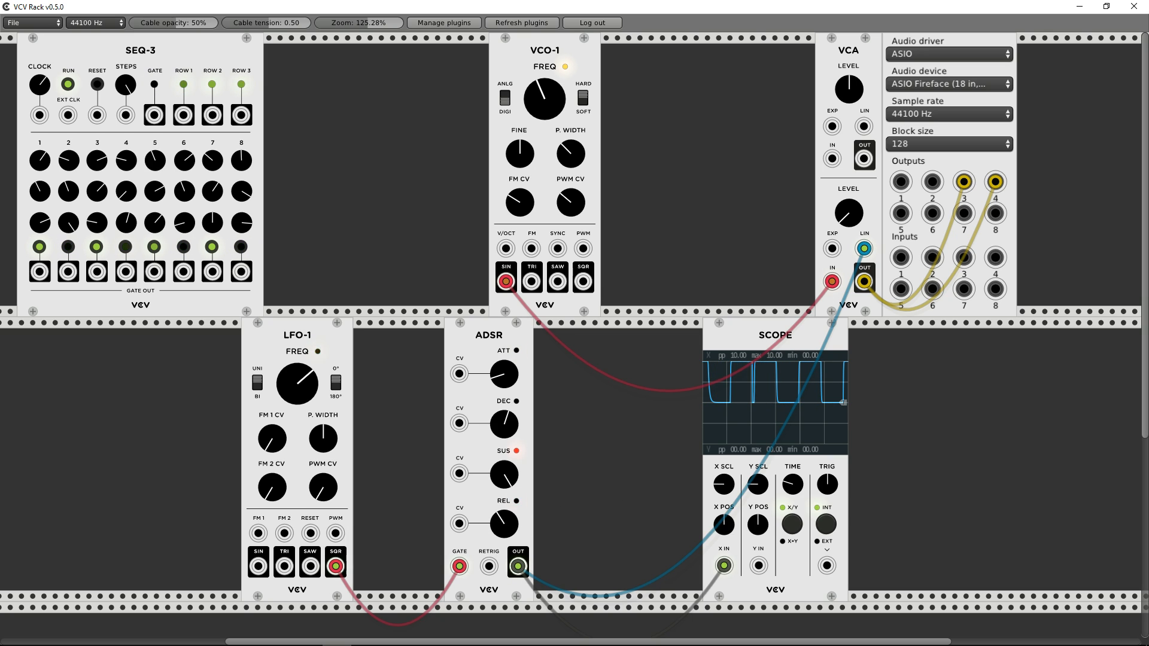
mouse_move(504, 524)
mouse_down()
mouse_move(504, 512)
mouse_move(504, 645)
mouse_up()
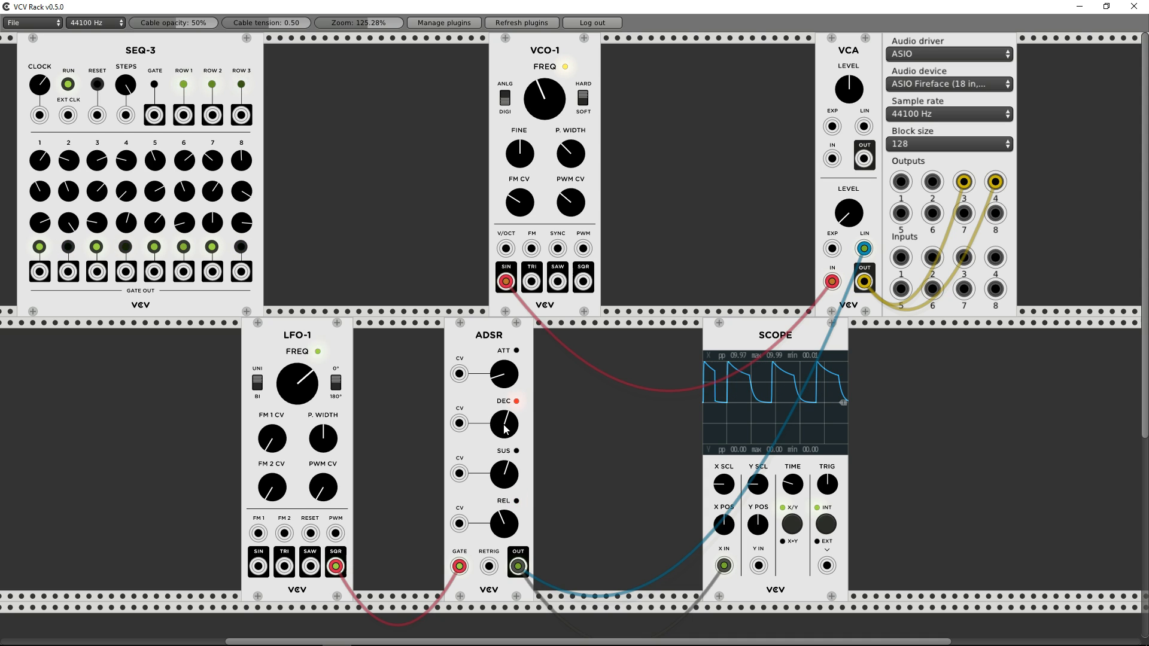
- Lower the ADSR's DEC below the middle, set ATT to a similar position, and lower VCO-1's FREQ
drag(505, 429, 506, 458)
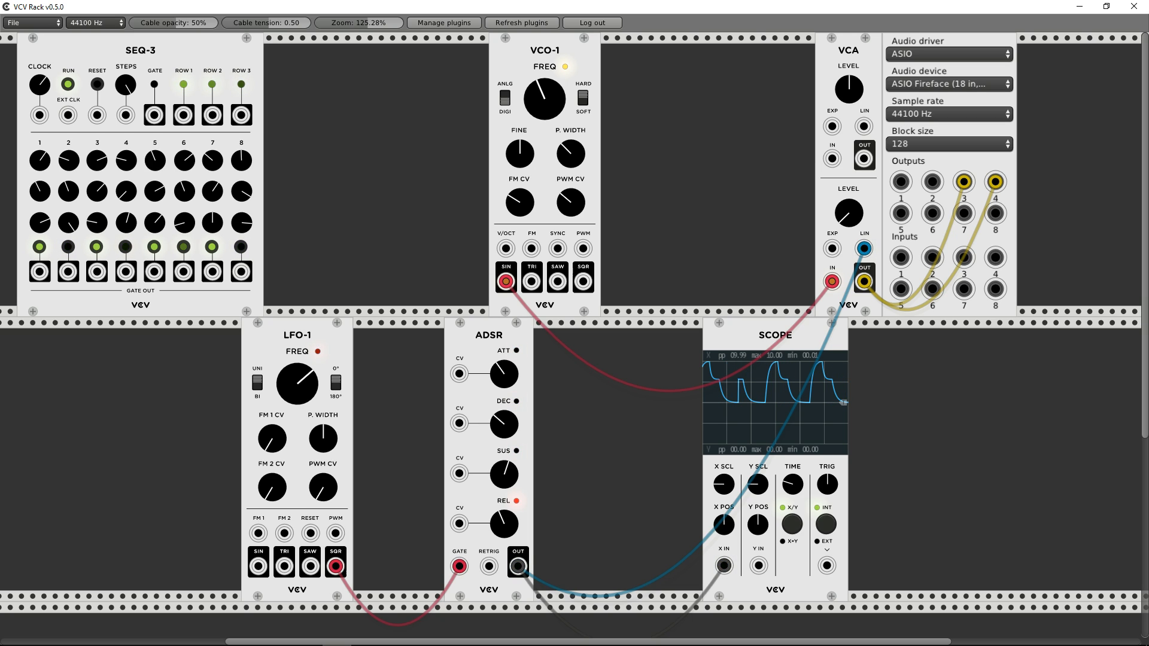
drag(505, 376, 505, 392)
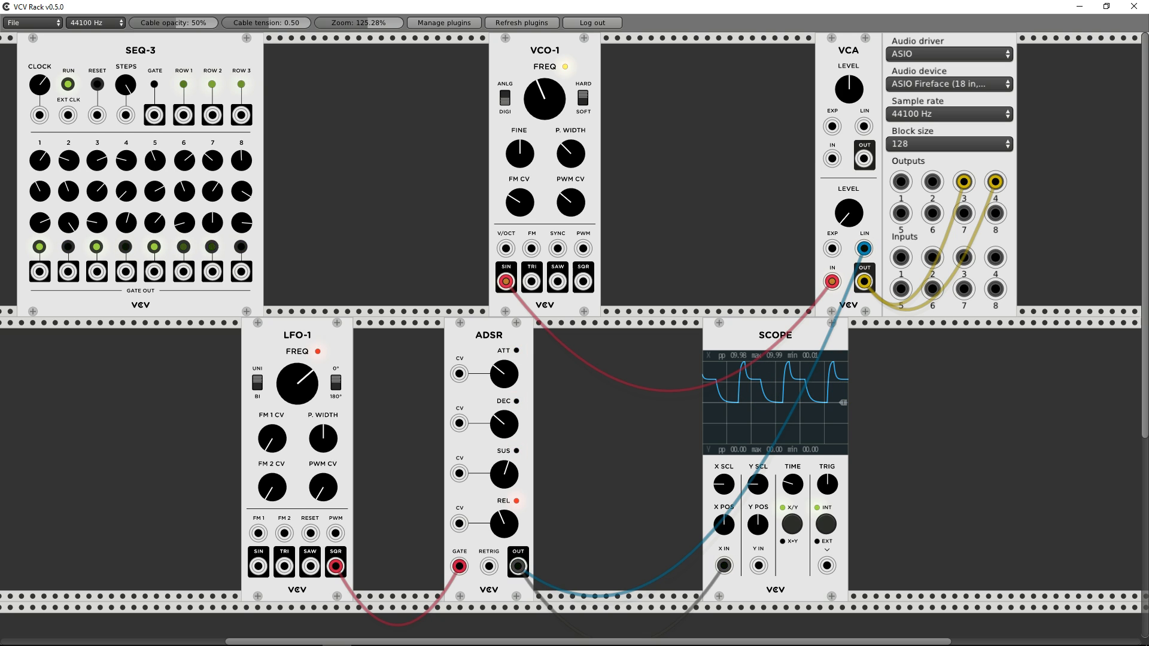
drag(547, 110, 546, 109)
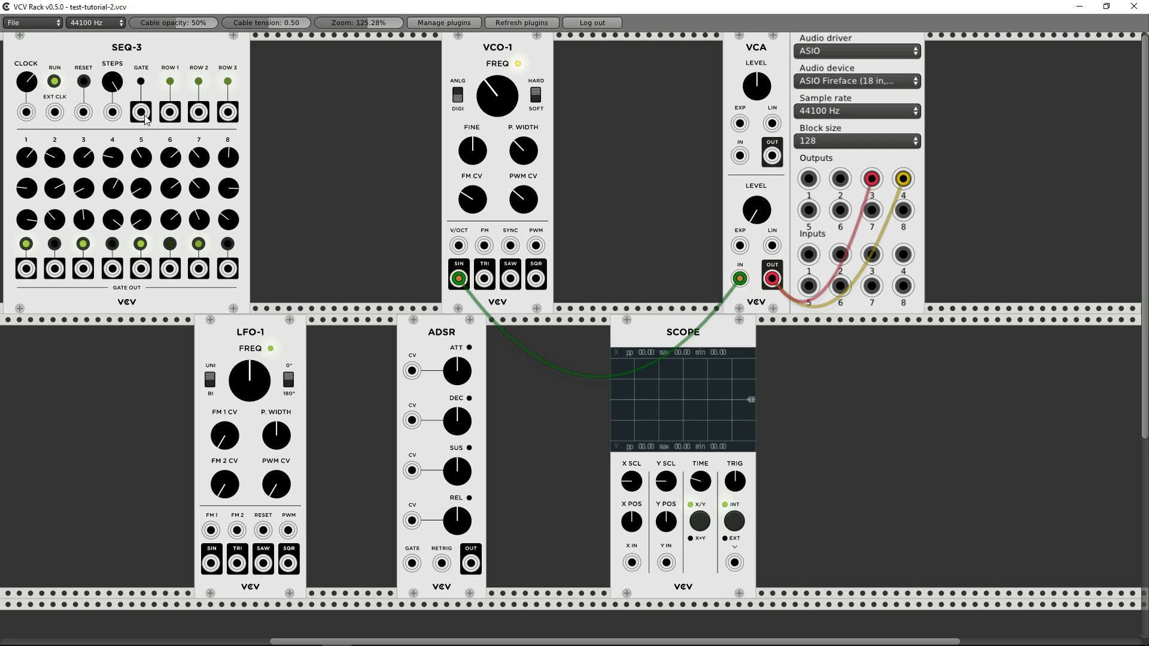
- View SEQ-3's GATE on the Scope, reroute its cable to the ADSR's GATE, and patch the ADSR's OUT into the Scope's X IN
mouse_move(142, 113)
mouse_down()
mouse_move(290, 231)
mouse_move(616, 585)
mouse_move(629, 563)
mouse_up()
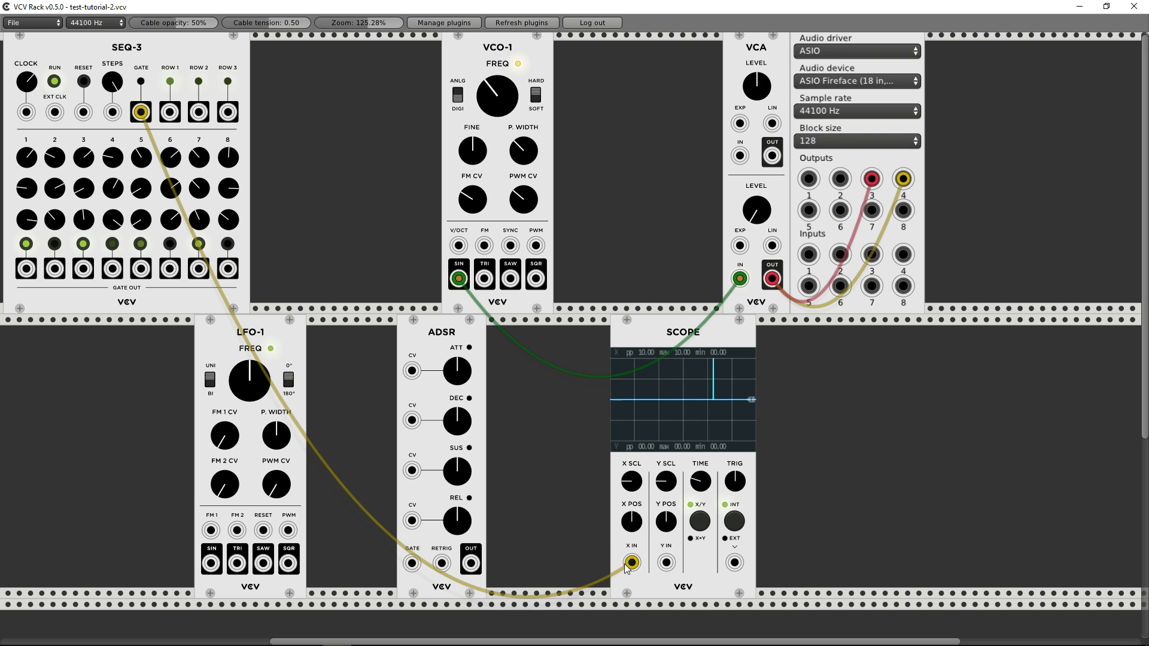
drag(633, 563, 411, 563)
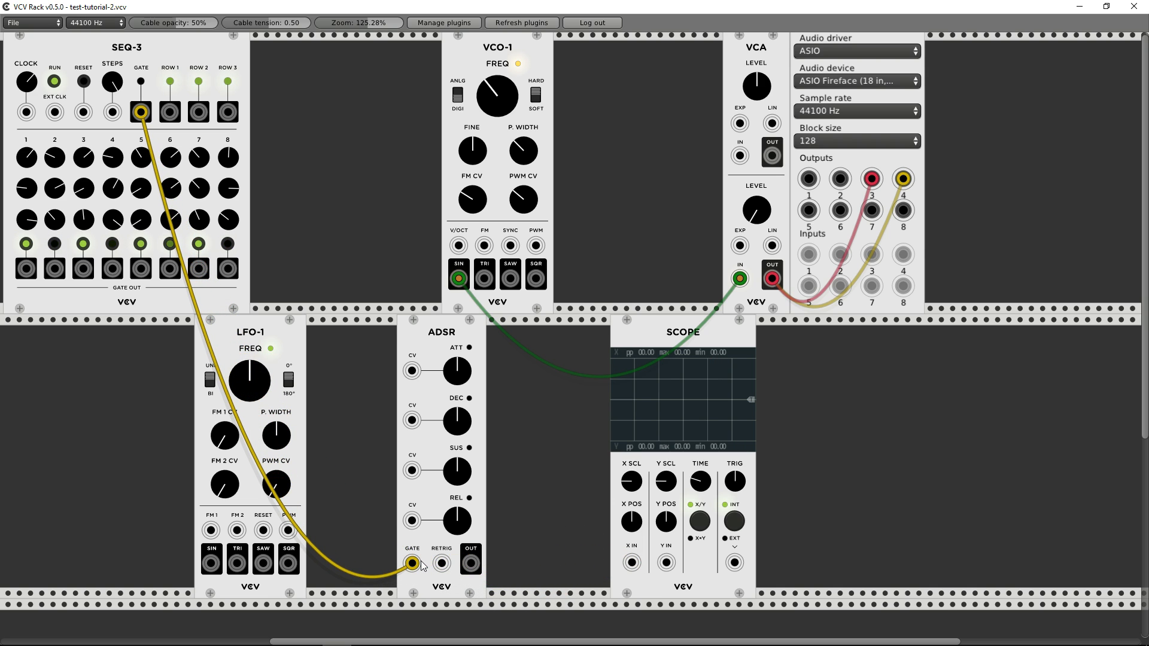
drag(481, 563, 632, 563)
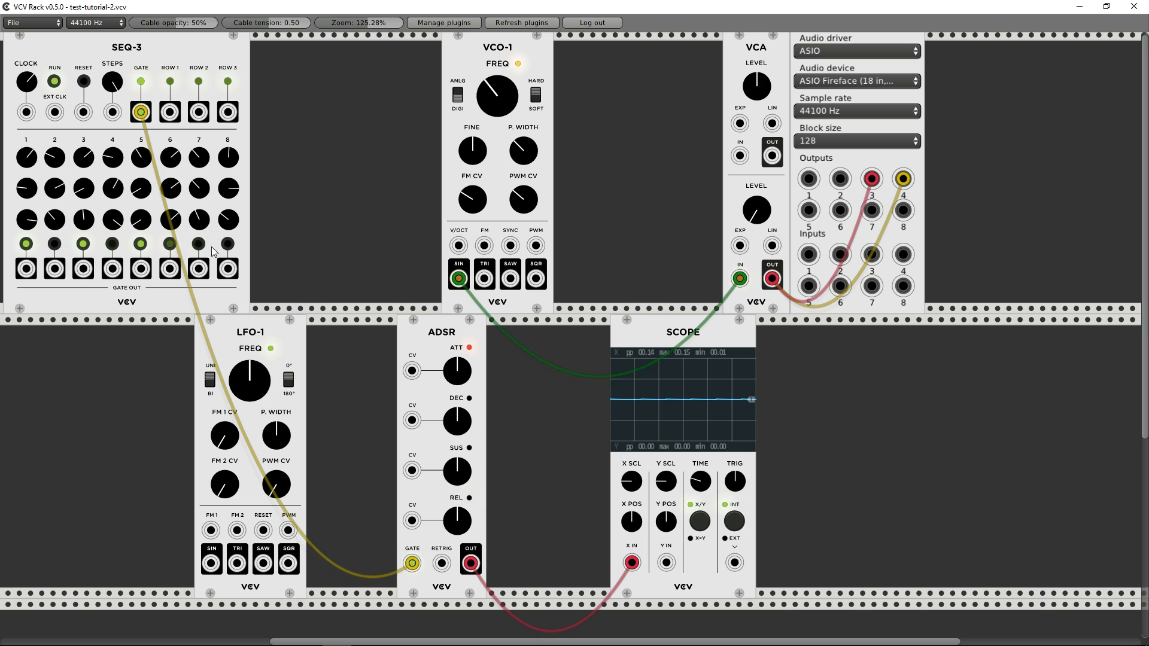
- Move SEQ-3 closer to VCO-1 and set its gate mode to Retrigger
drag(147, 62, 198, 58)
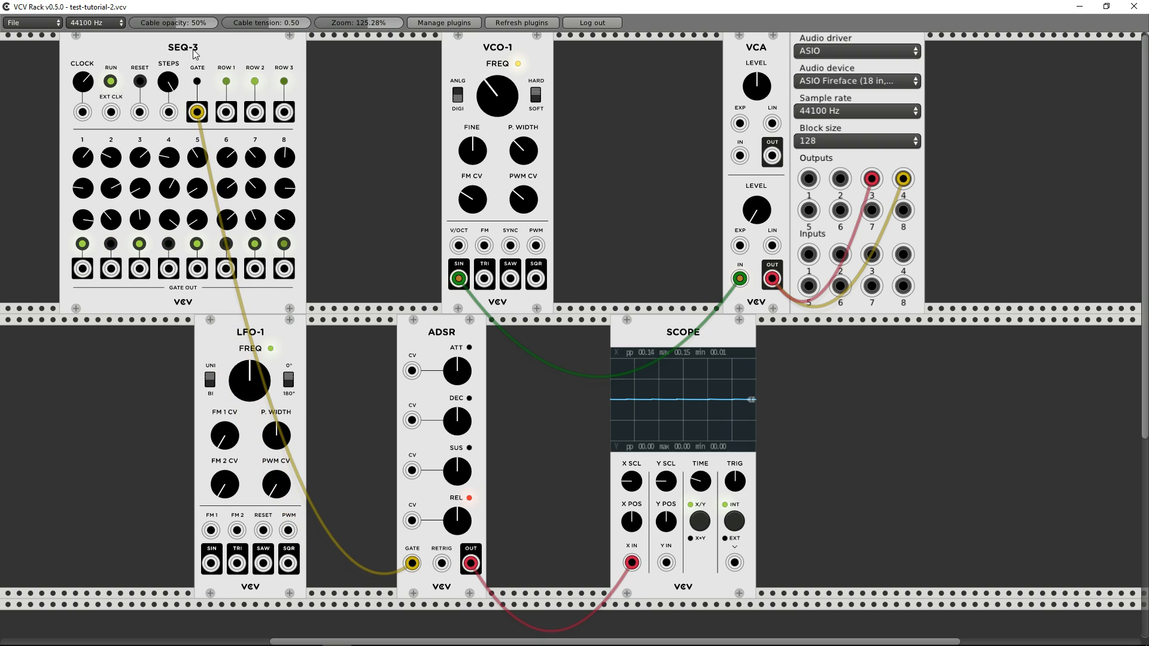
right_click(193, 53)
click(172, 47)
right_click(171, 43)
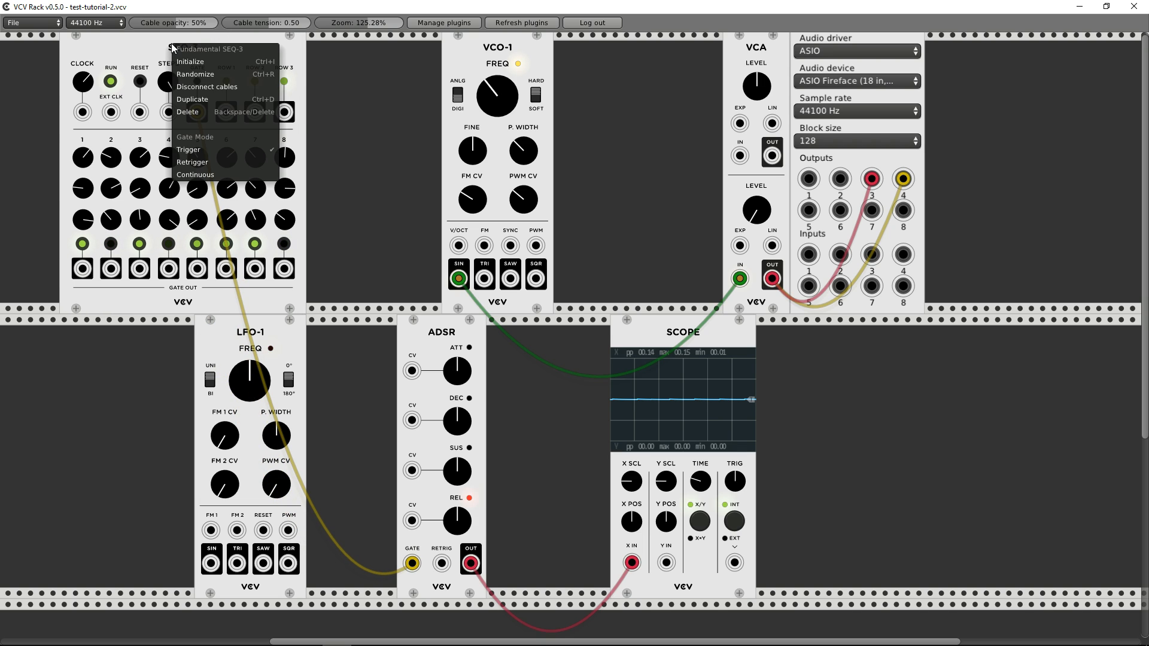
click(193, 163)
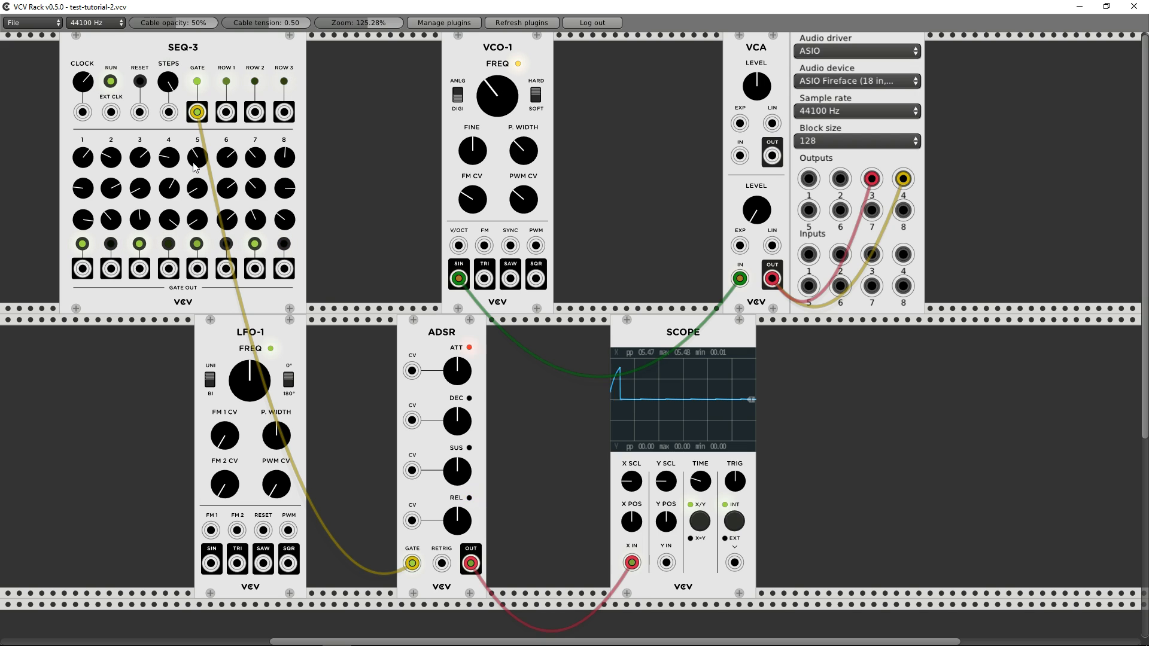
- Replace the ADSR cables with a direct patch from SEQ-3's GATE to the Scope's X IN, and turn on gates 2 and 4
drag(412, 562, 573, 566)
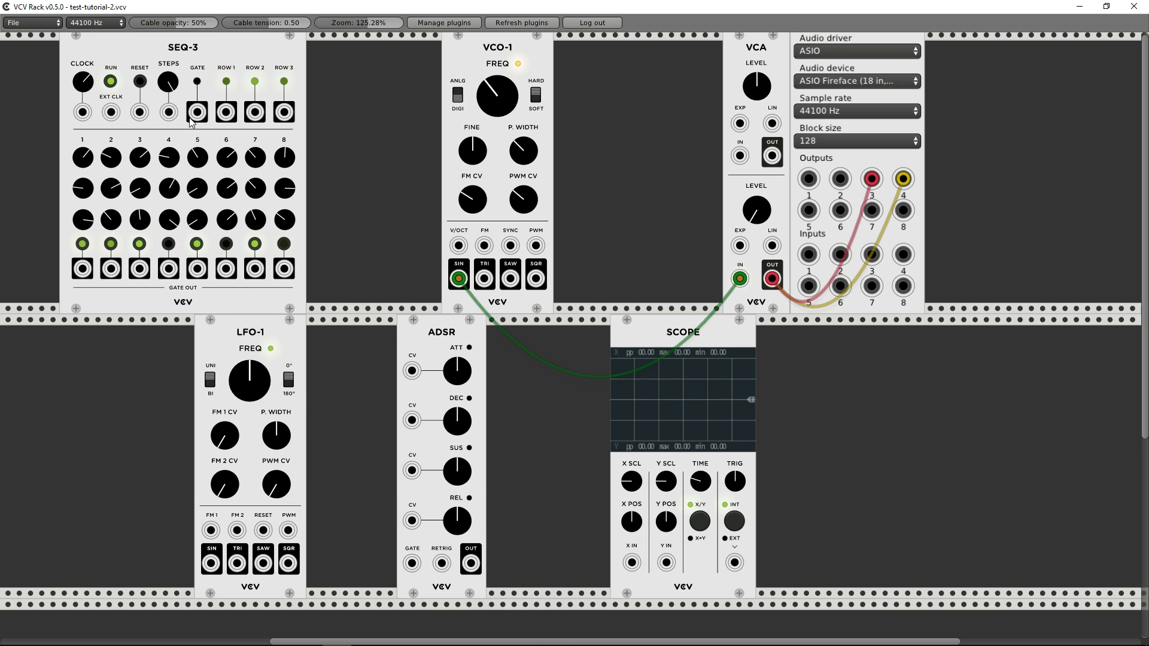
drag(196, 112, 633, 563)
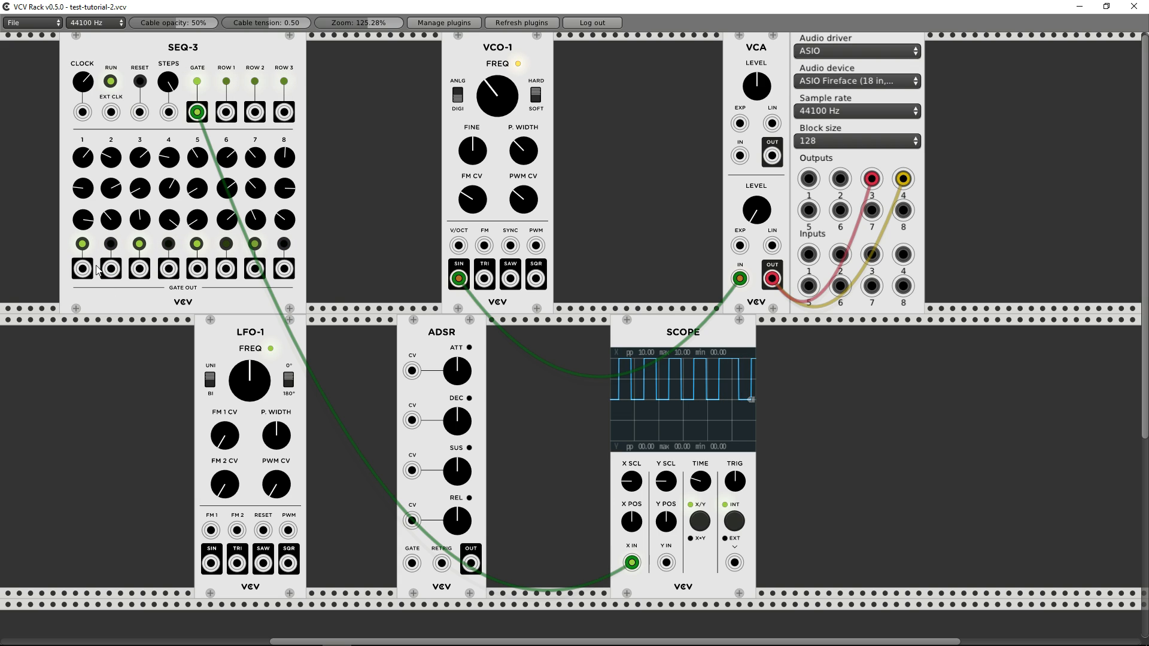
click(110, 244)
click(169, 245)
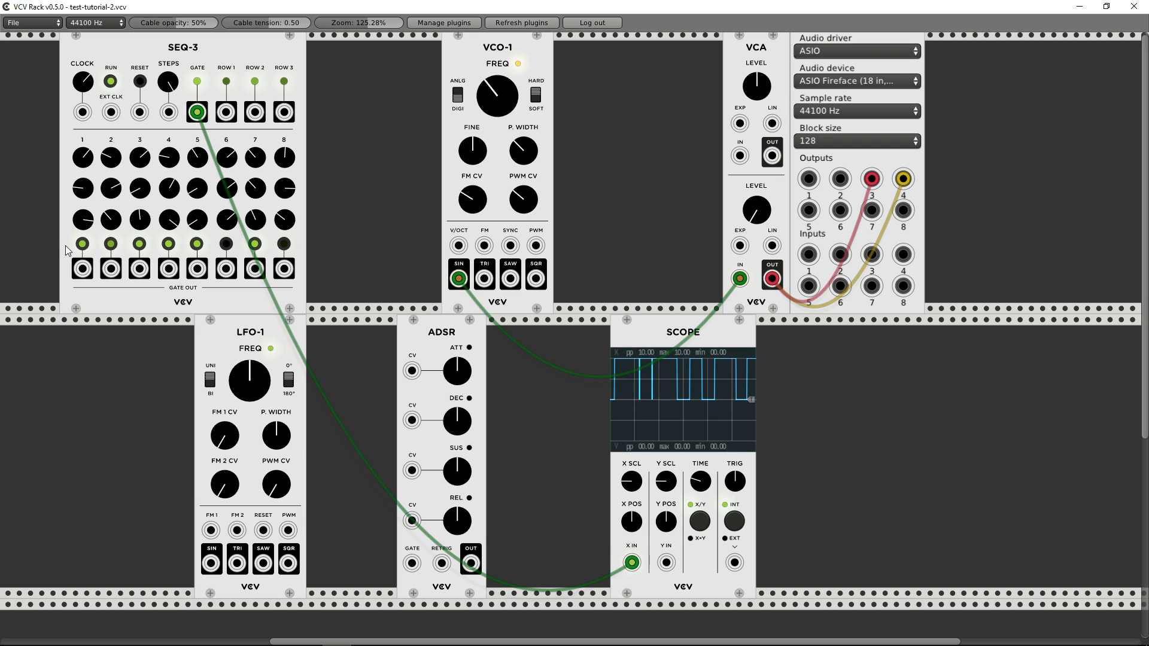
- Set SEQ-3's gate mode to Continuous, then reroute its GATE cable to the ADSR's GATE and patch the ADSR's OUT into the Scope's X IN
right_click(163, 131)
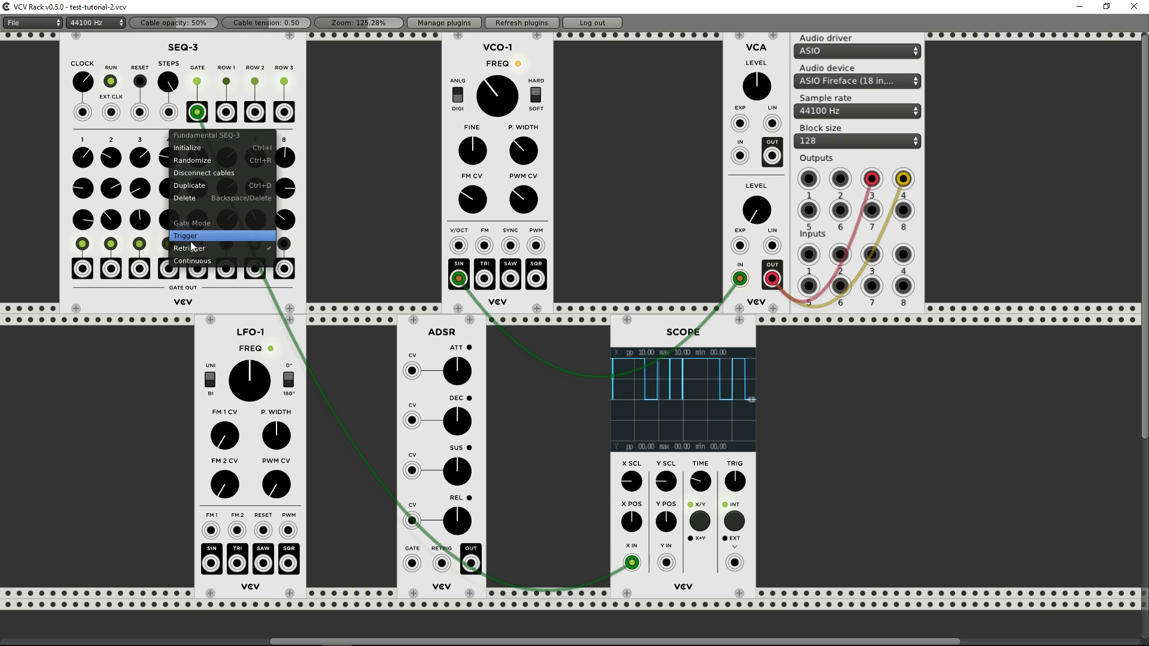
click(206, 269)
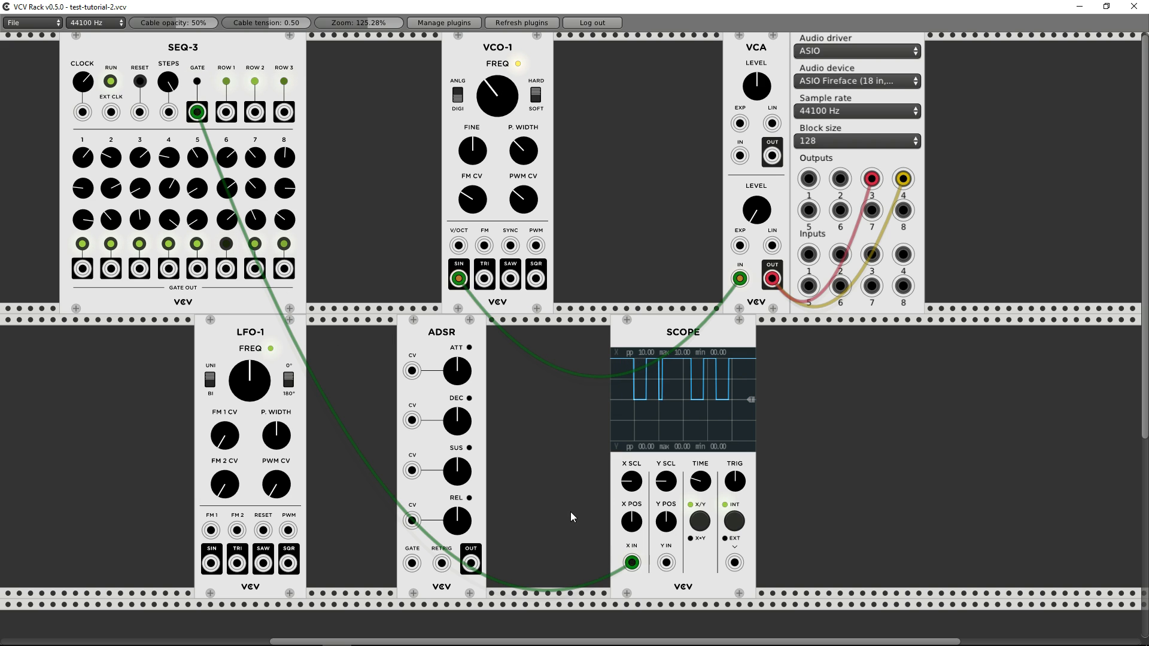
mouse_move(632, 562)
mouse_down()
mouse_move(412, 564)
mouse_move(630, 563)
mouse_up()
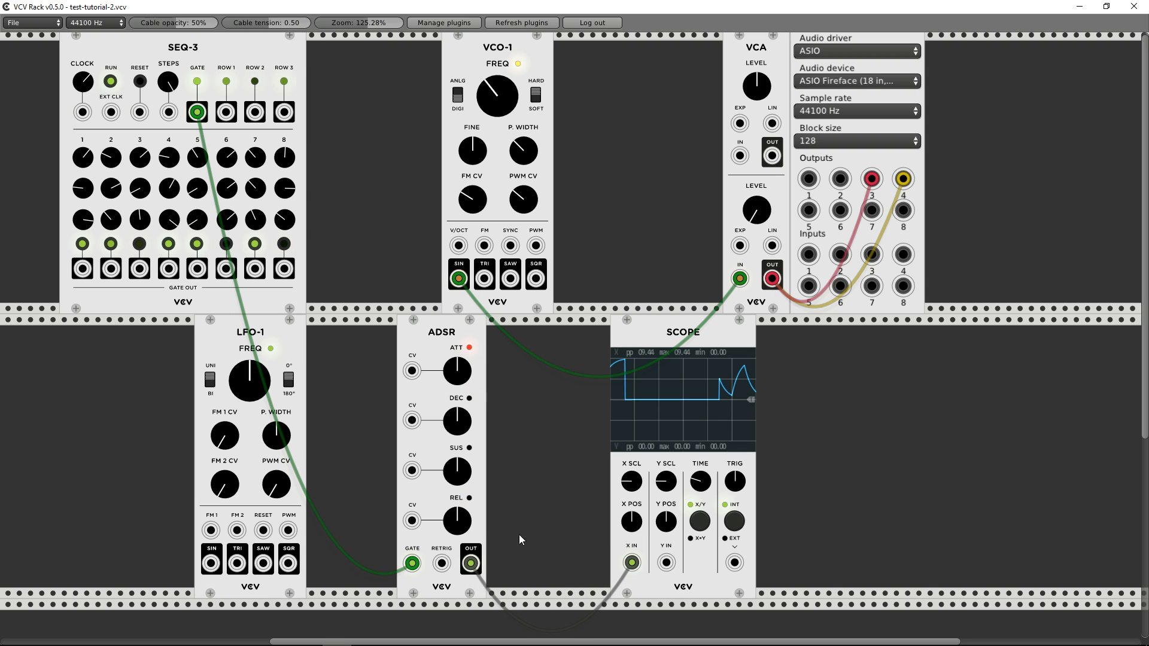
- Patch the ADSR's OUT into the lower VCA's LIN input and adjust VCO-1's FREQ and the ADSR's attack, decay and sustain
mouse_move(473, 561)
mouse_down()
mouse_move(757, 281)
mouse_move(774, 246)
mouse_move(756, 217)
mouse_up()
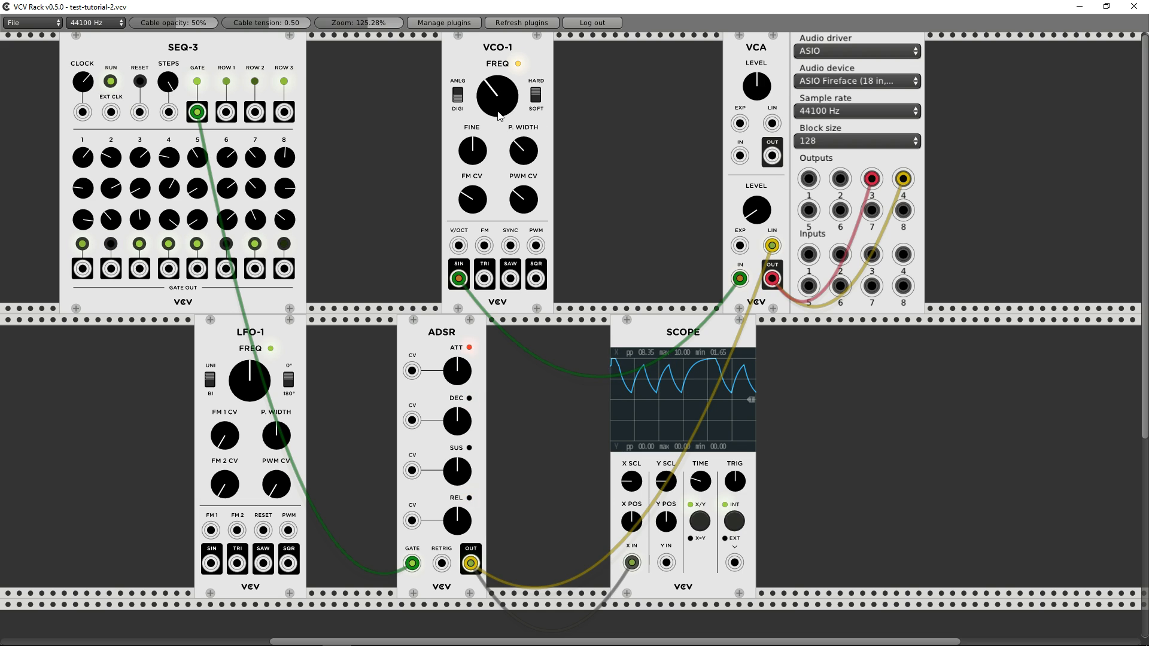
drag(499, 110, 499, 112)
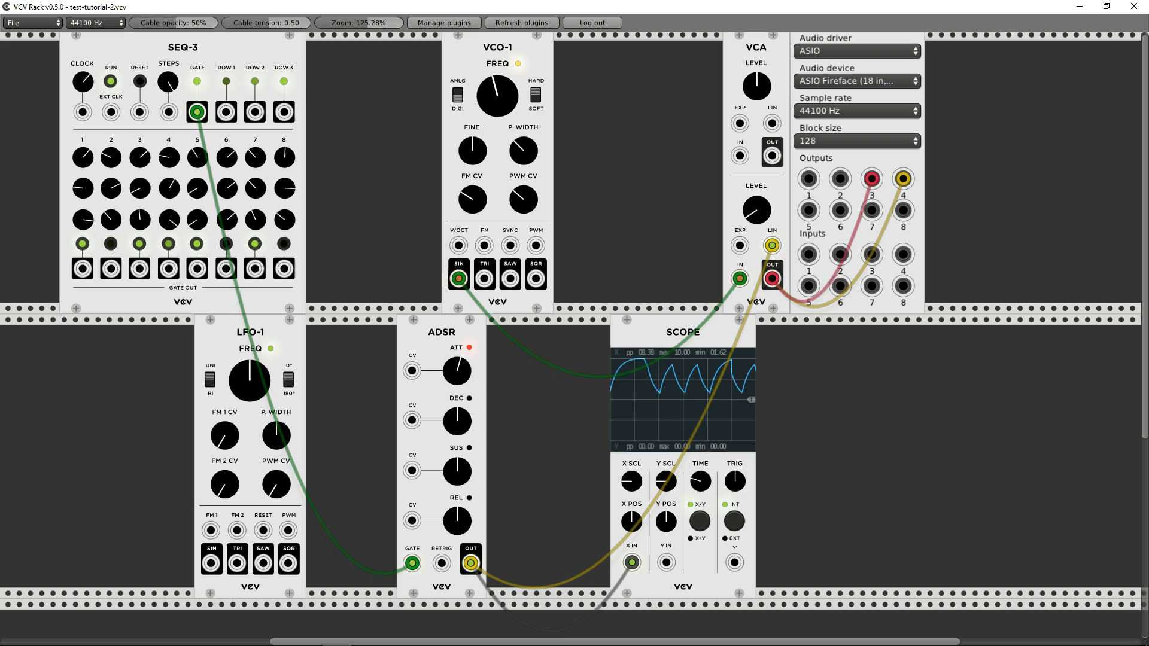
drag(460, 382, 459, 359)
drag(465, 419, 471, 465)
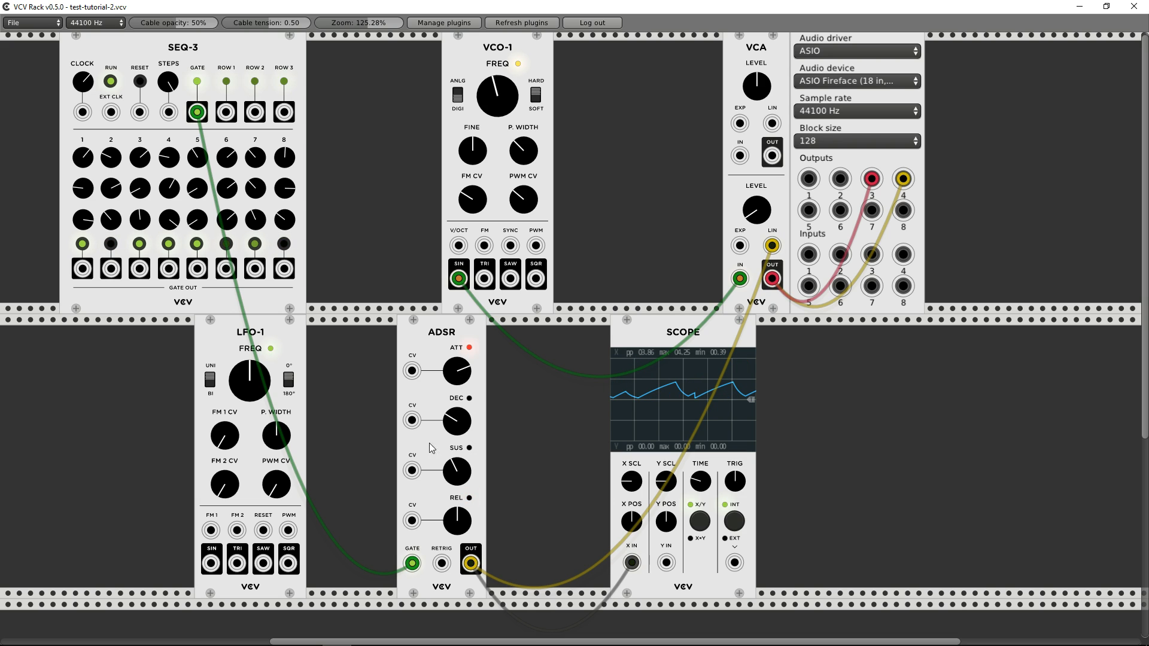
- Set SEQ-3's gate mode to Retrigger and reshape the ADSR envelope with a shorter attack and decay and a longer release
right_click(183, 157)
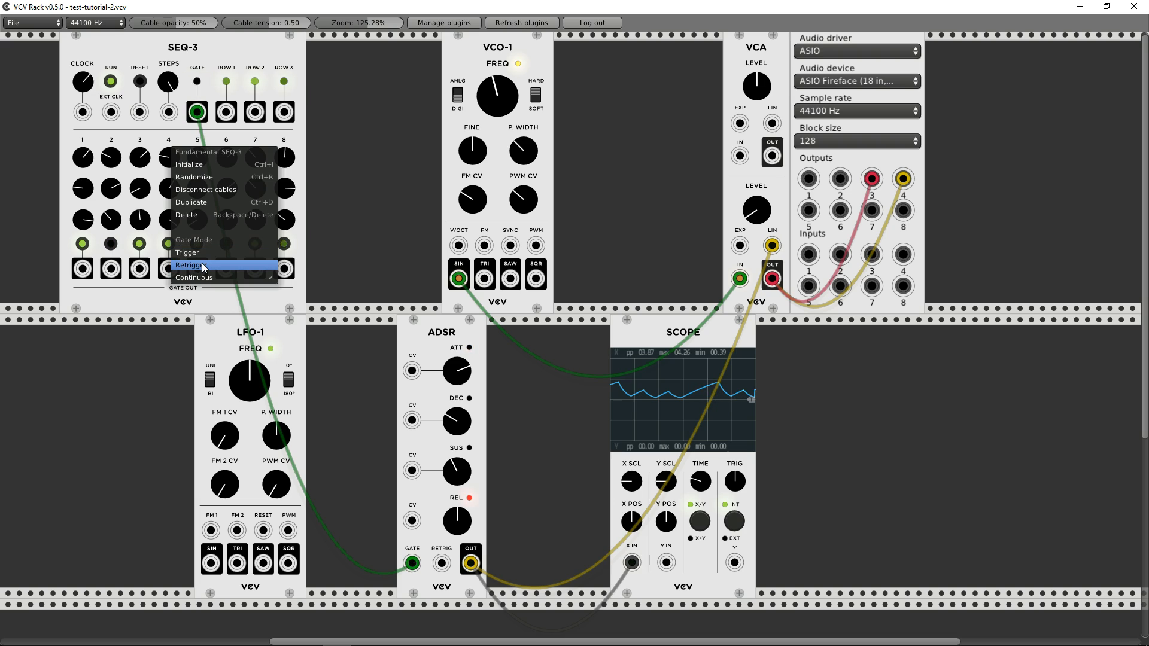
click(438, 472)
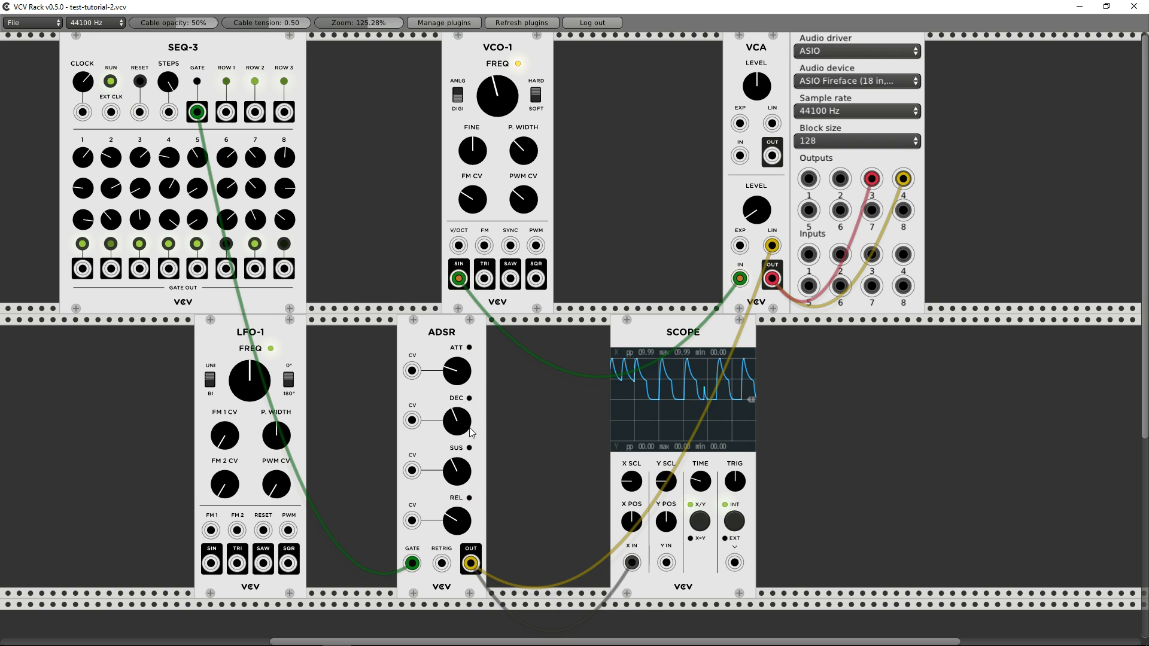
drag(471, 432, 471, 467)
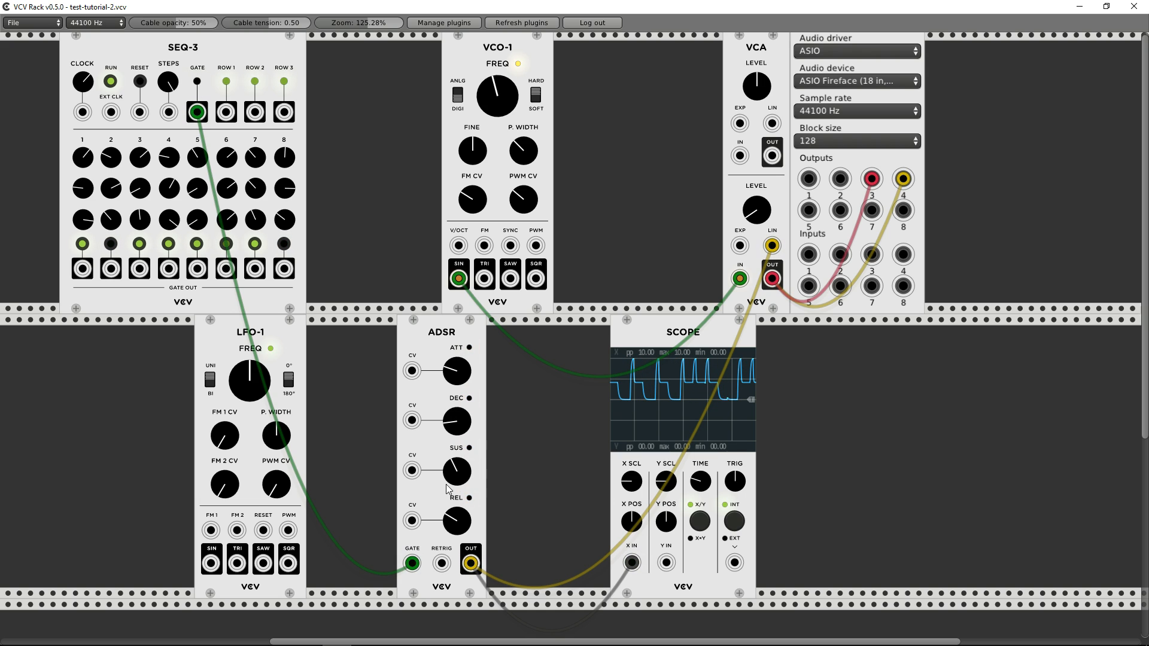
drag(447, 483, 446, 462)
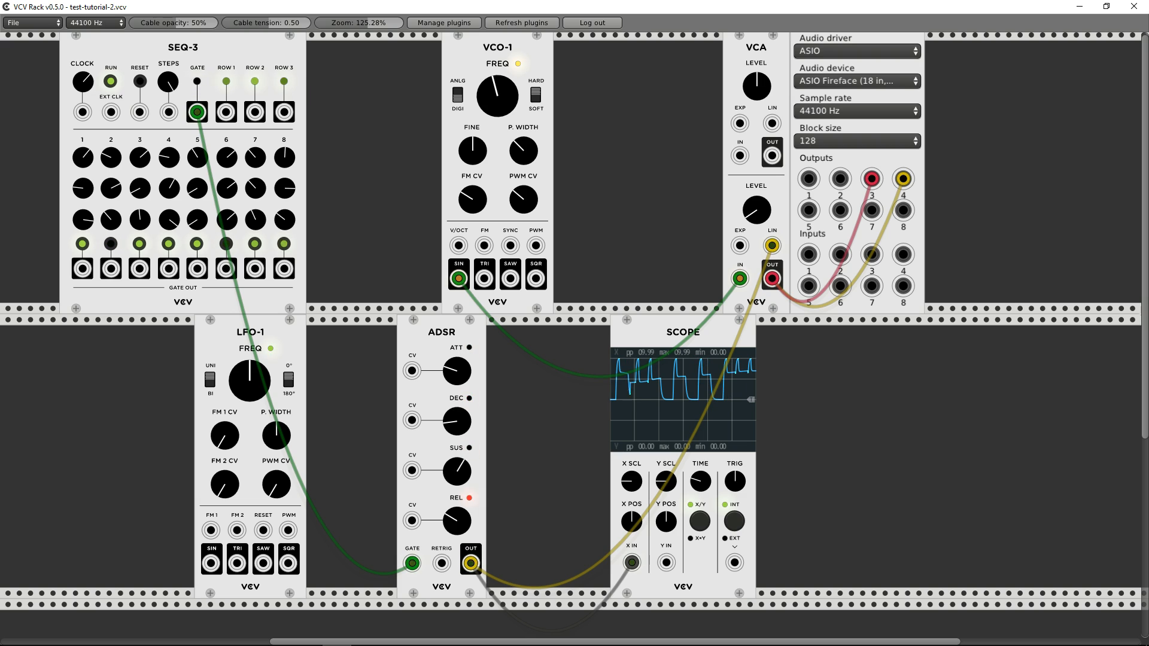
drag(460, 524, 461, 516)
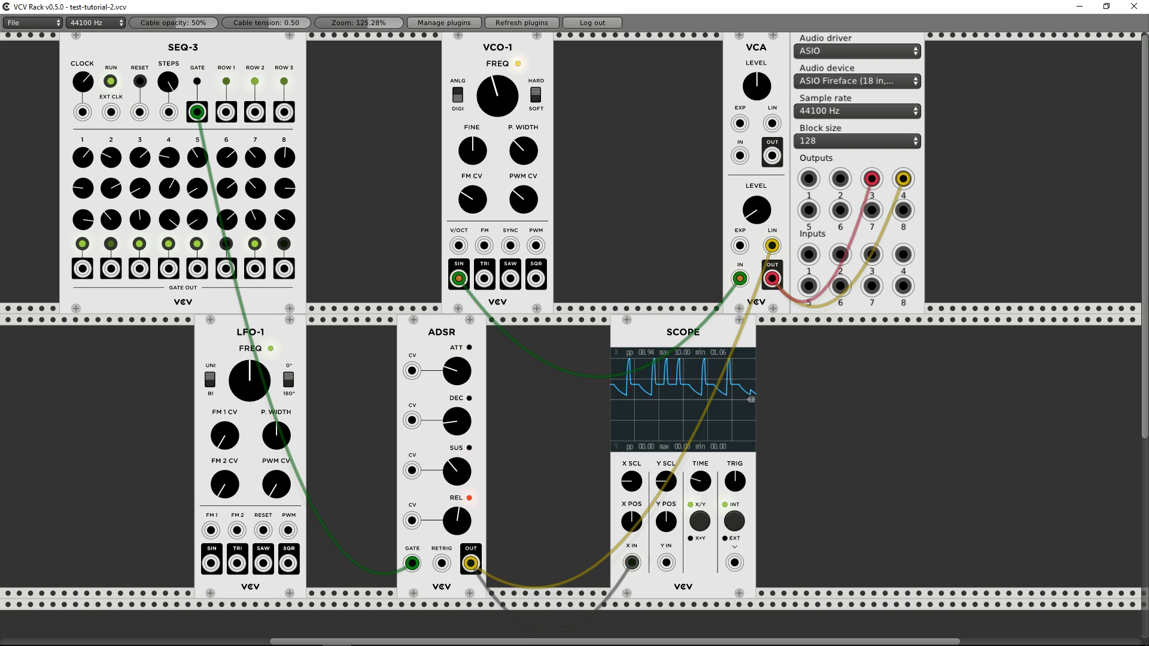
- Fine-tune VCO-1's FREQ, move the ADSR slightly toward the Scope, and rework its envelope with a shorter attack and lower sustain
drag(497, 96, 497, 103)
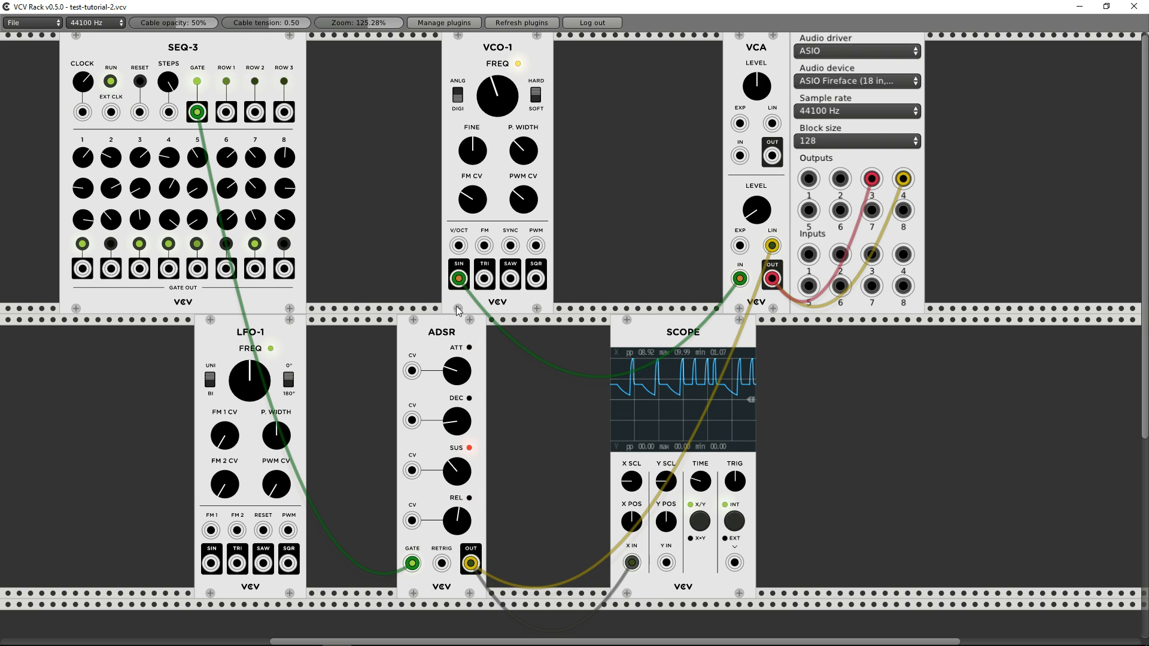
drag(437, 333, 454, 328)
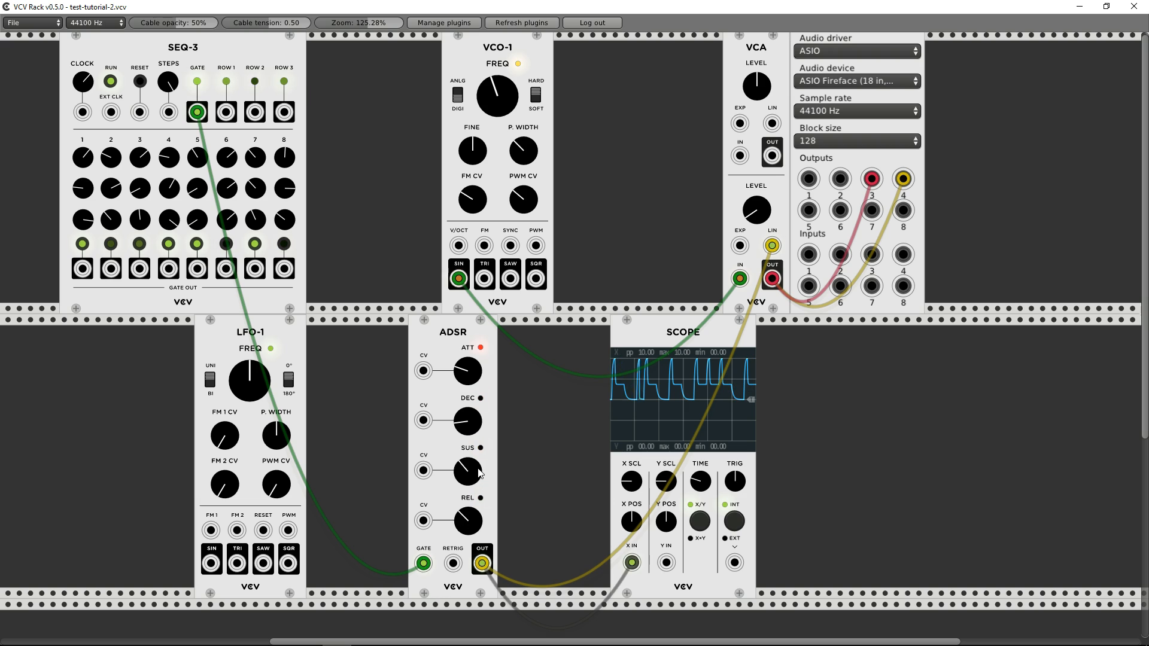
drag(481, 428, 468, 400)
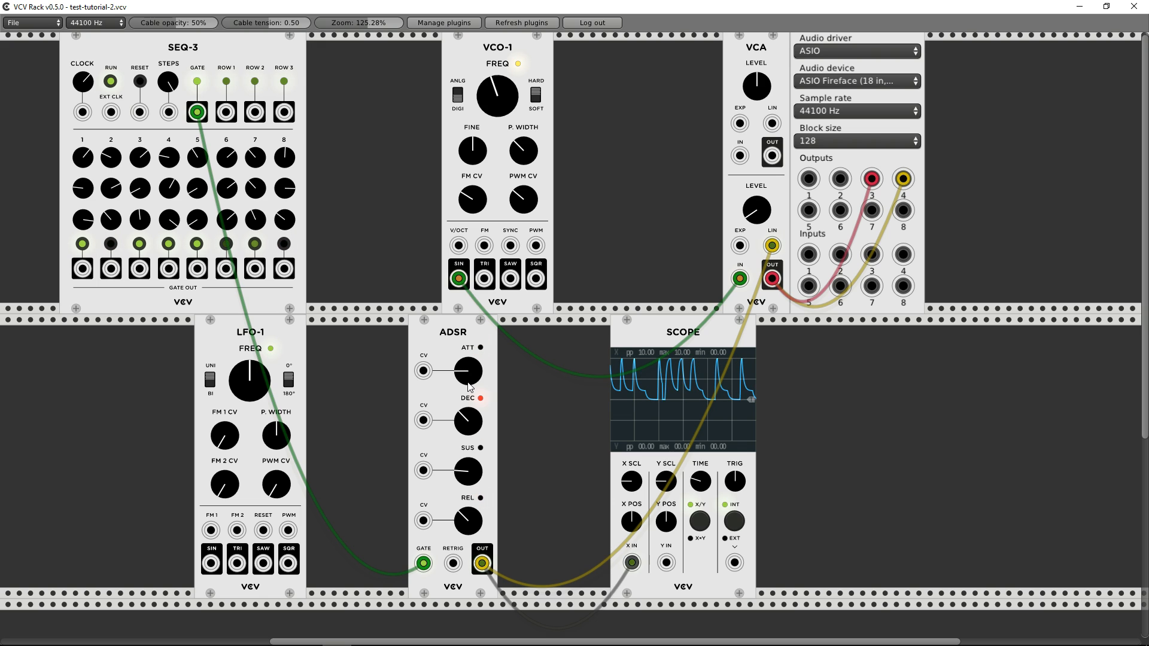
- Browse the list of Fundamental modules available to add to the rack
scroll(389, 273, down, 2)
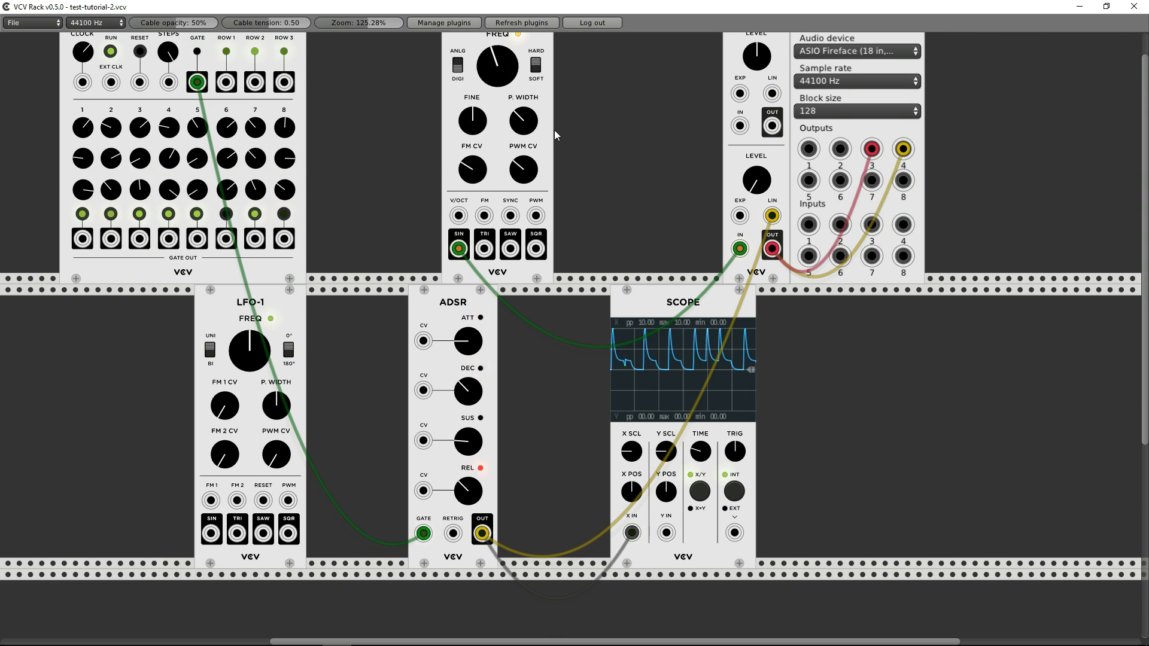
right_click(584, 138)
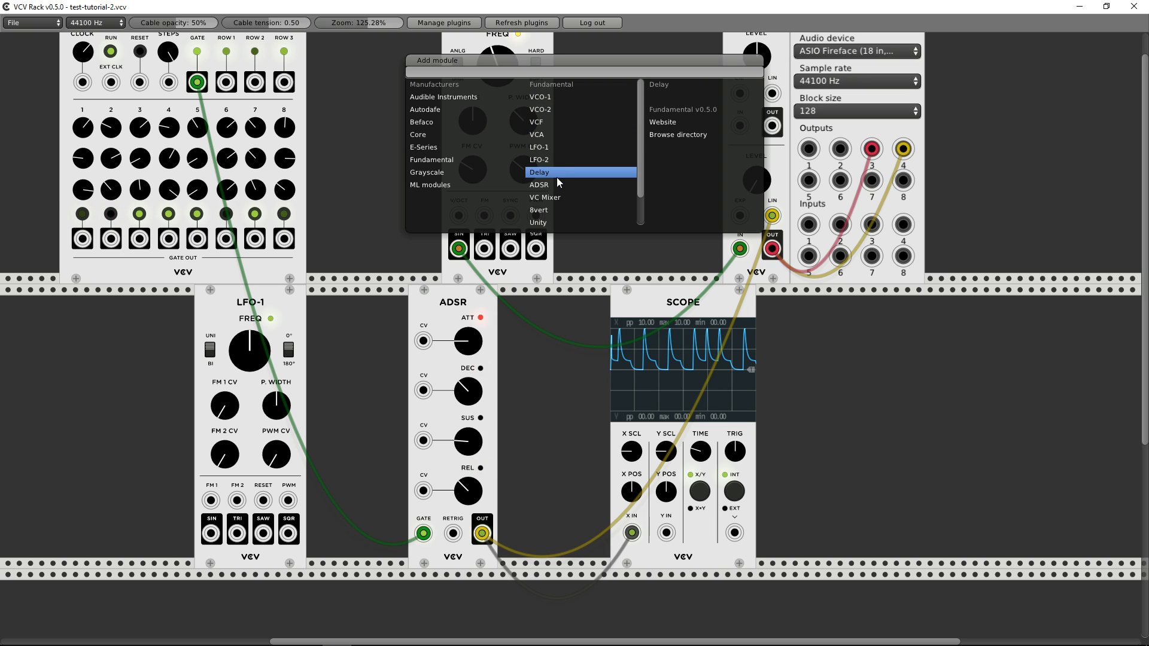
scroll(560, 177, down, 1)
scroll(562, 178, down, 1)
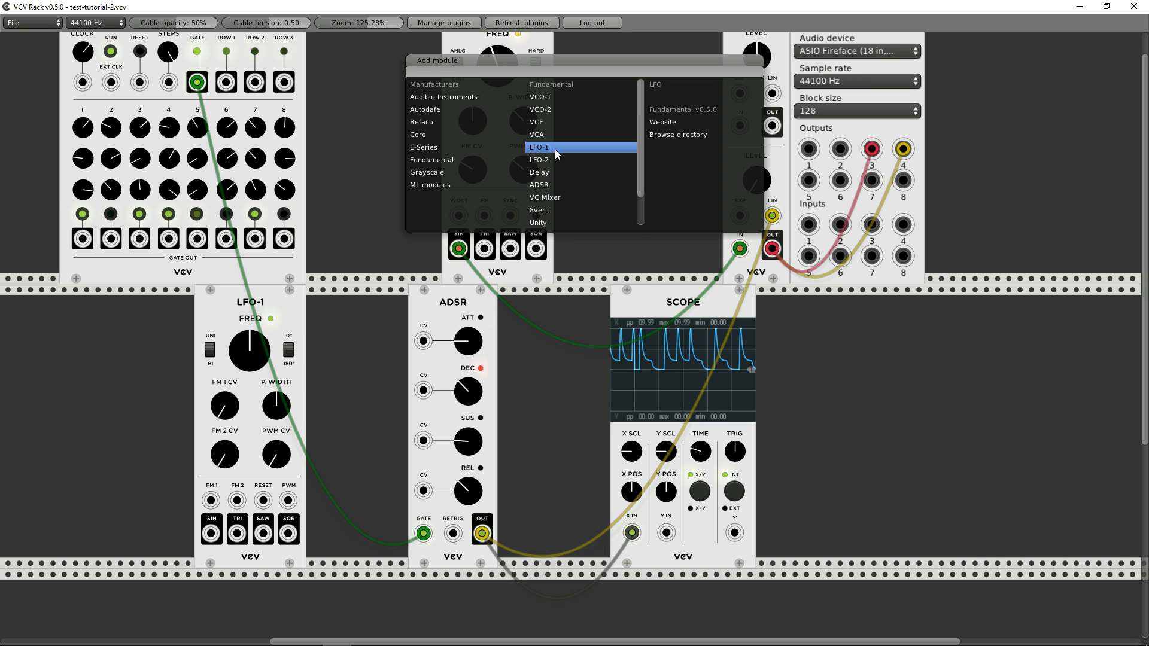
scroll(552, 116, up, 1)
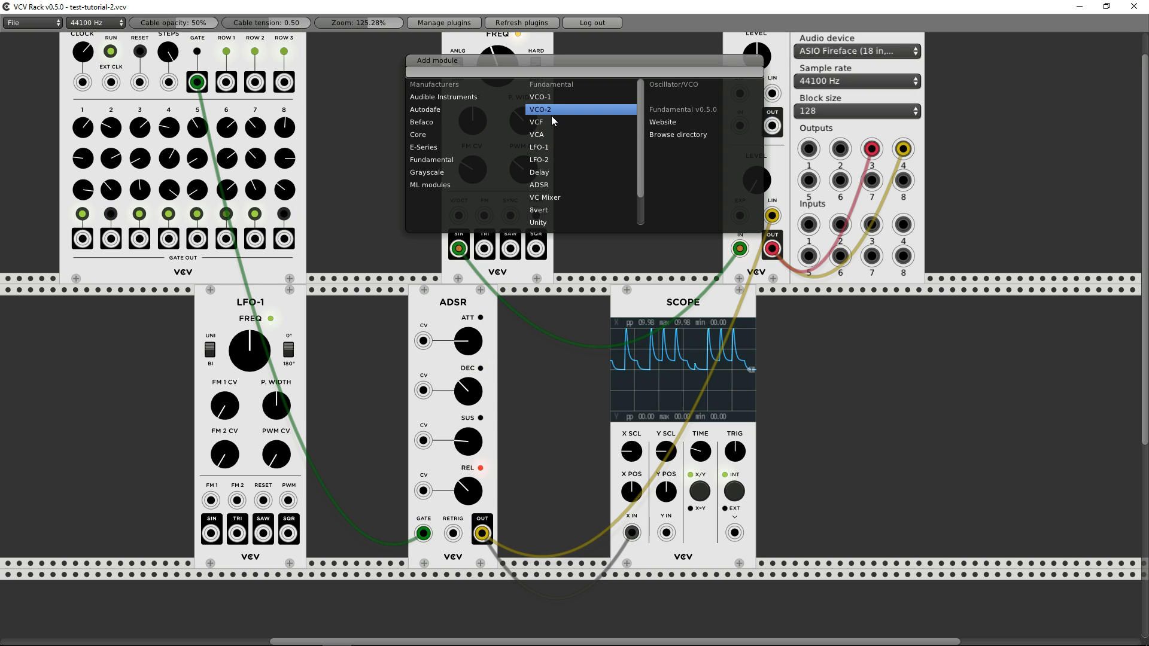
- Add a Blank module from Core in the space beyond the Scope, and delete it again
click(472, 139)
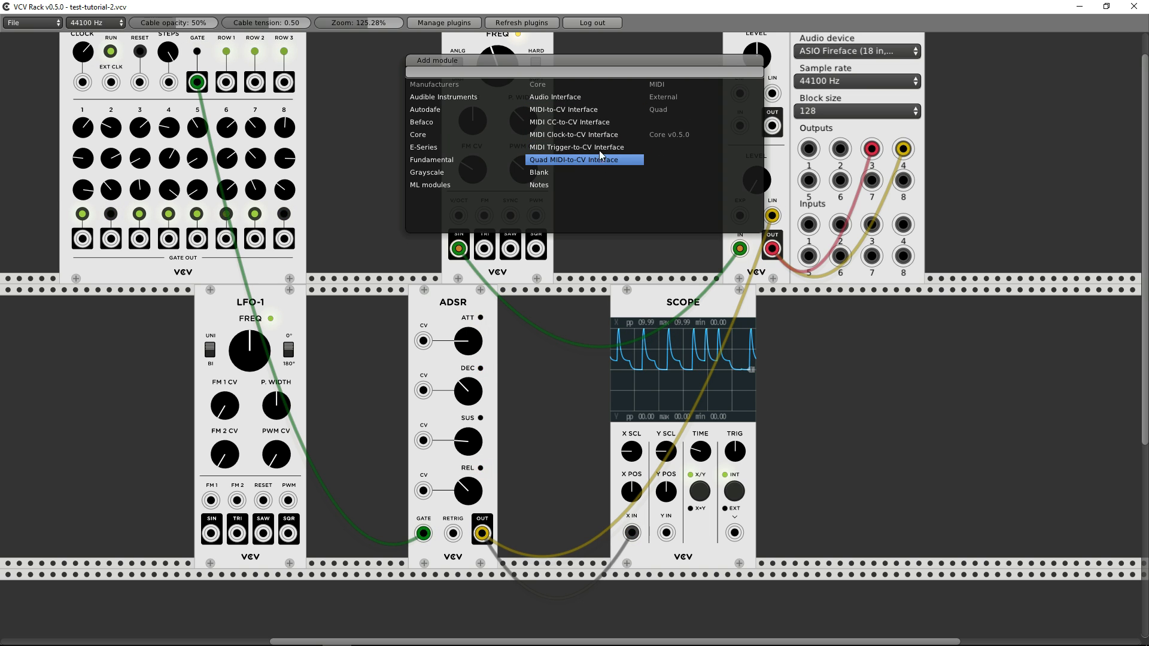
click(573, 170)
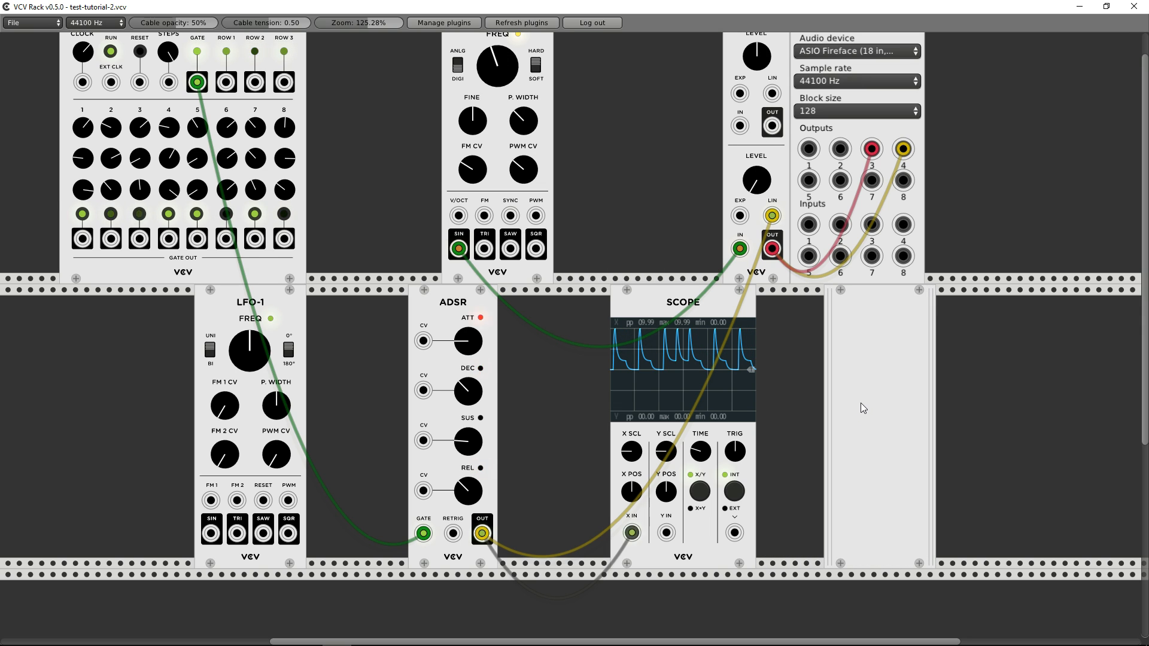
key(Delete)
- Add a Core Notes module beside the Scope and write "Hello world!" in it, followed by a line break
right_click(837, 400)
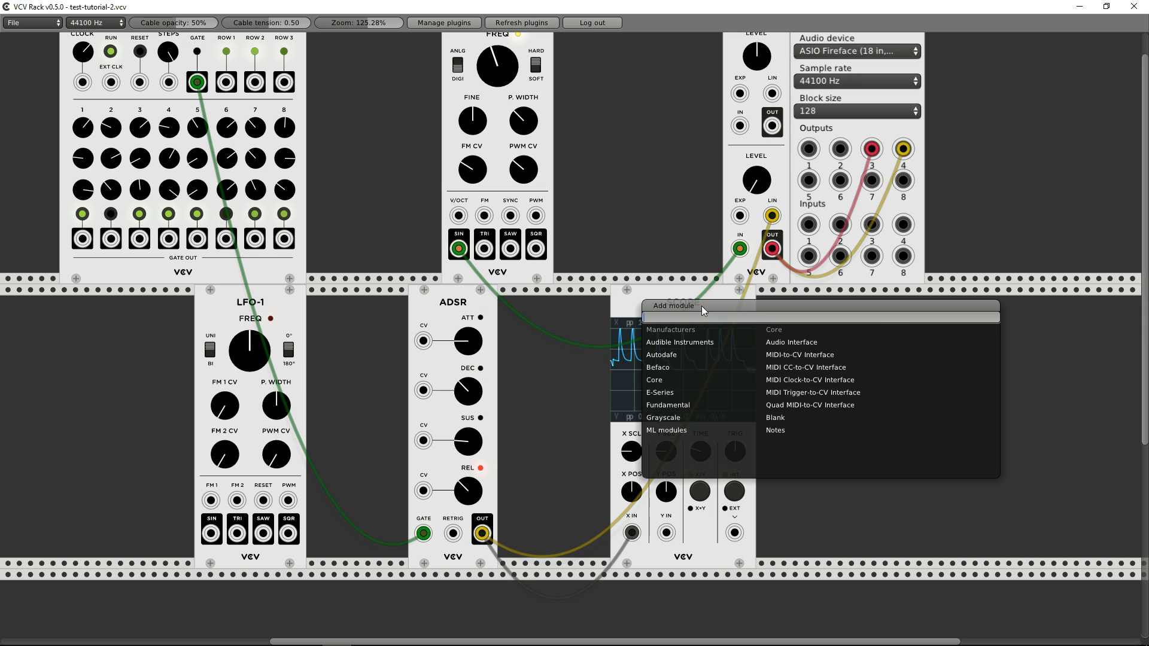
click(785, 434)
click(833, 358)
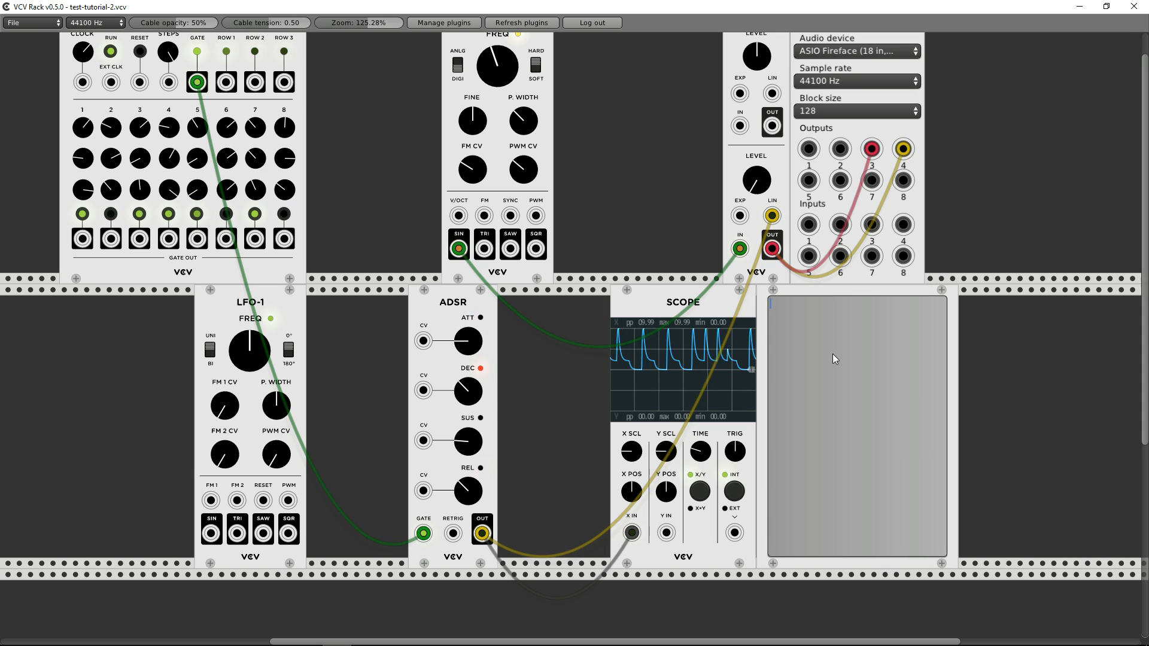
text(Hello world!)
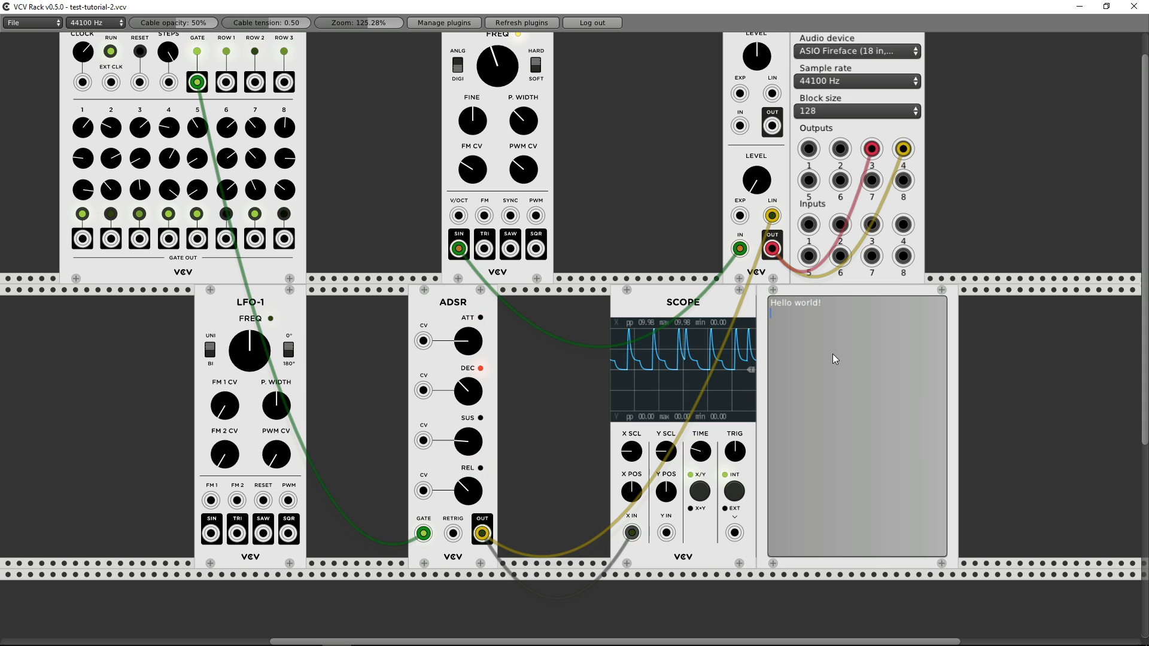
key(Return)
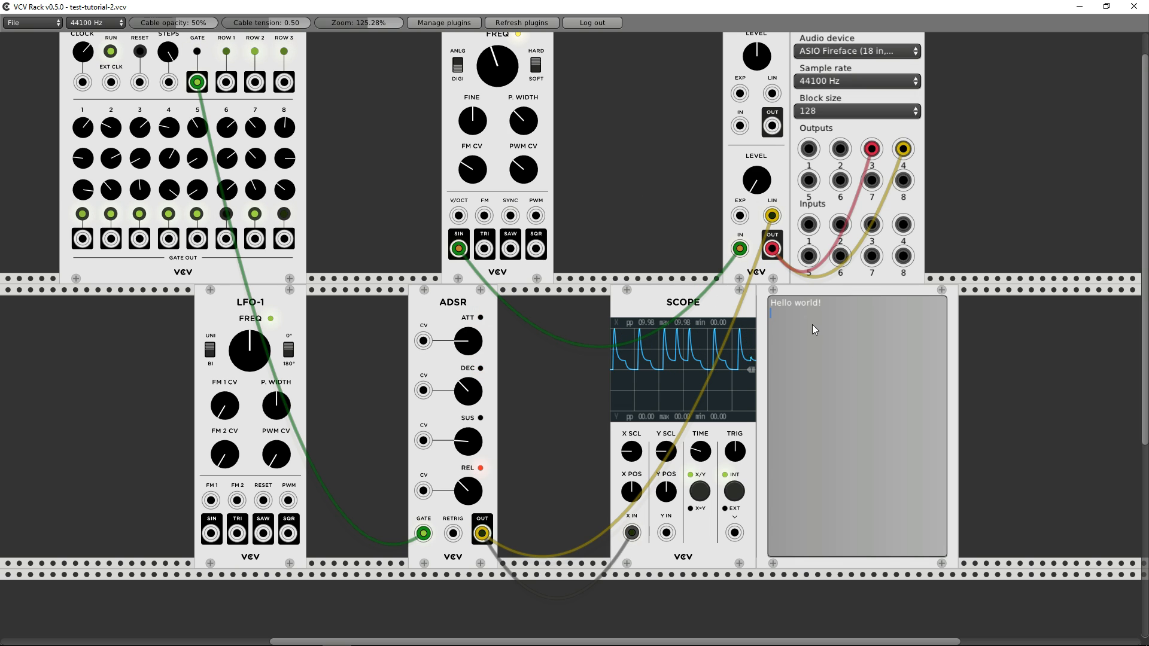
- Delete the Notes module beside the Scope and briefly check the list of Core modules without adding one
click(683, 231)
scroll(699, 282, up, 1)
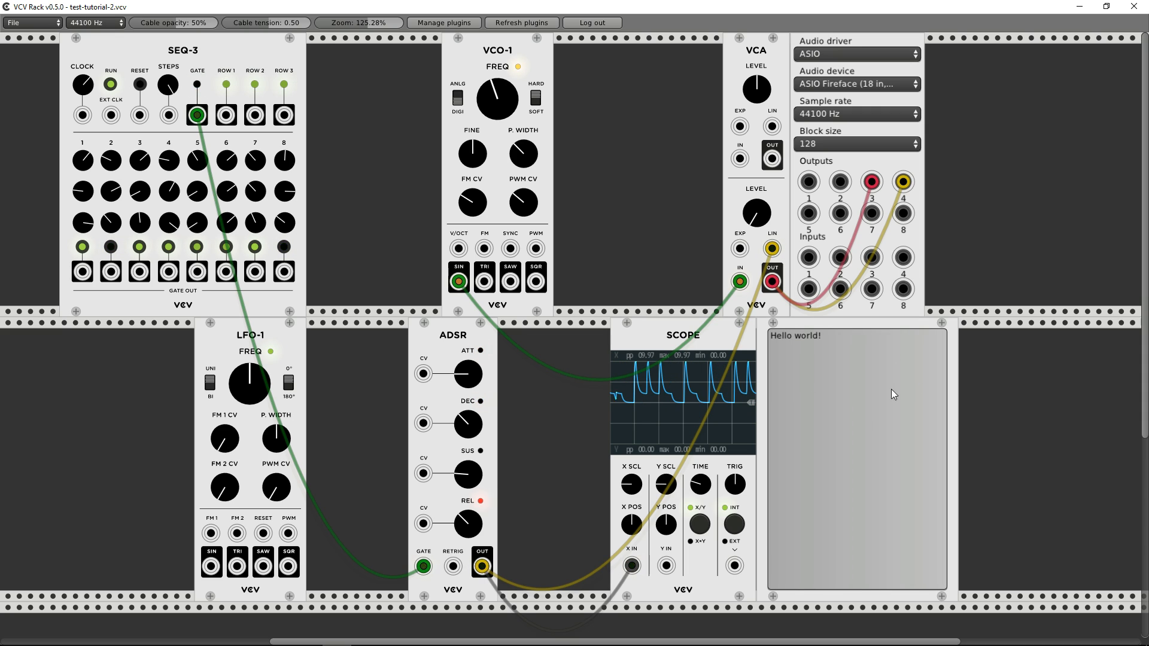
key(Delete)
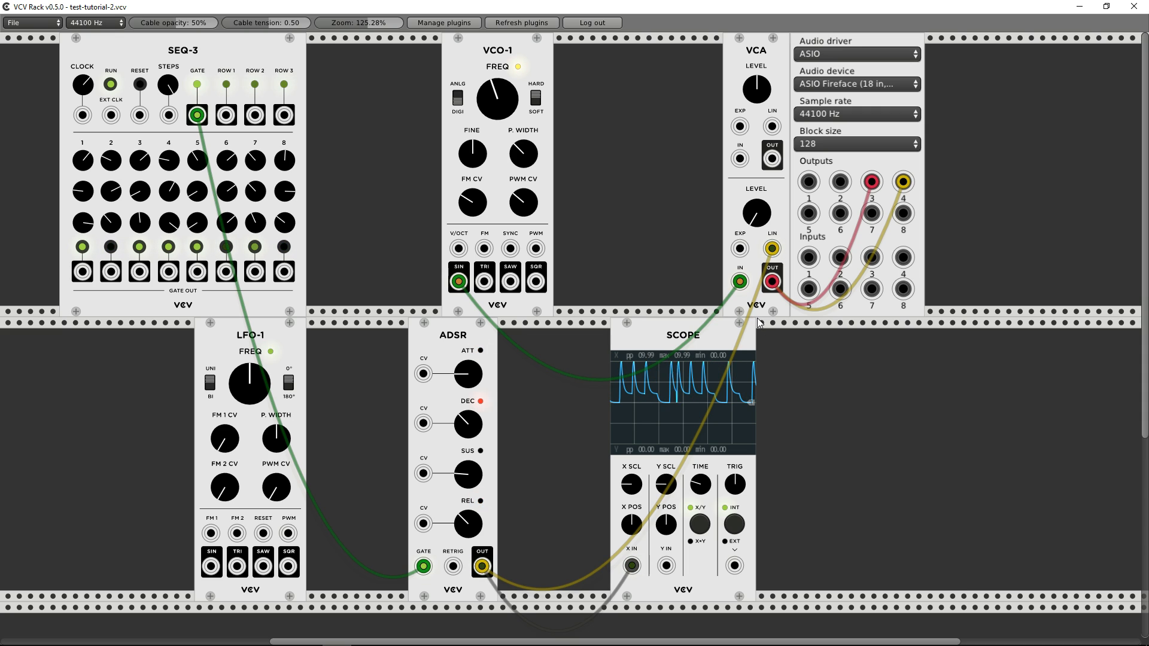
right_click(811, 379)
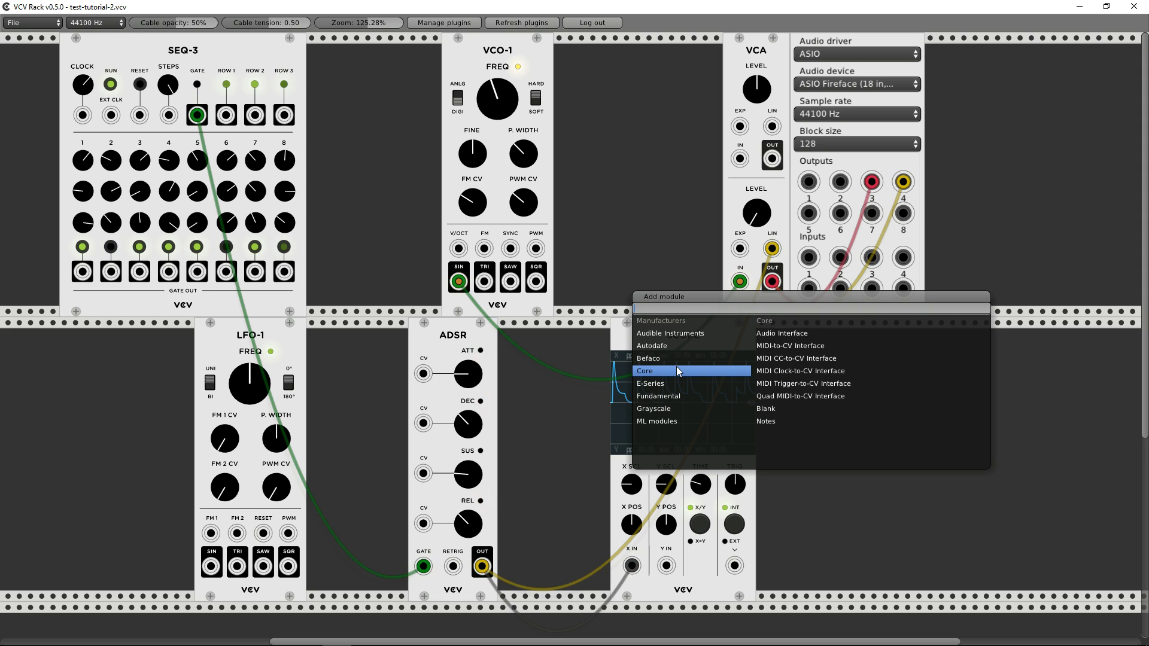
click(623, 203)
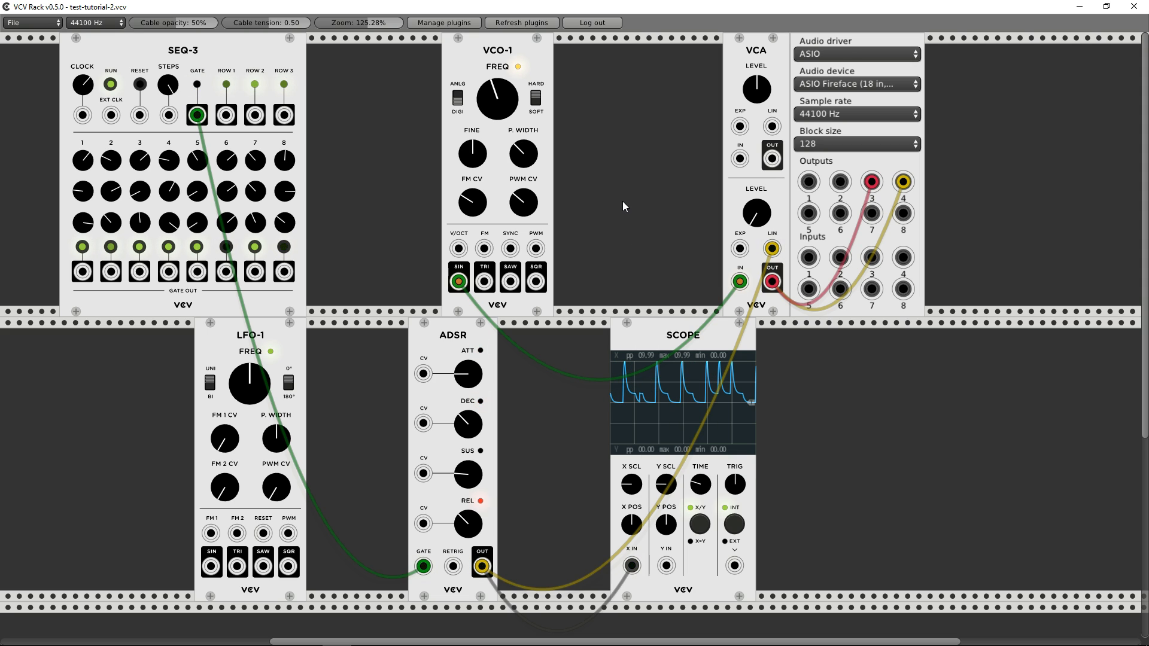